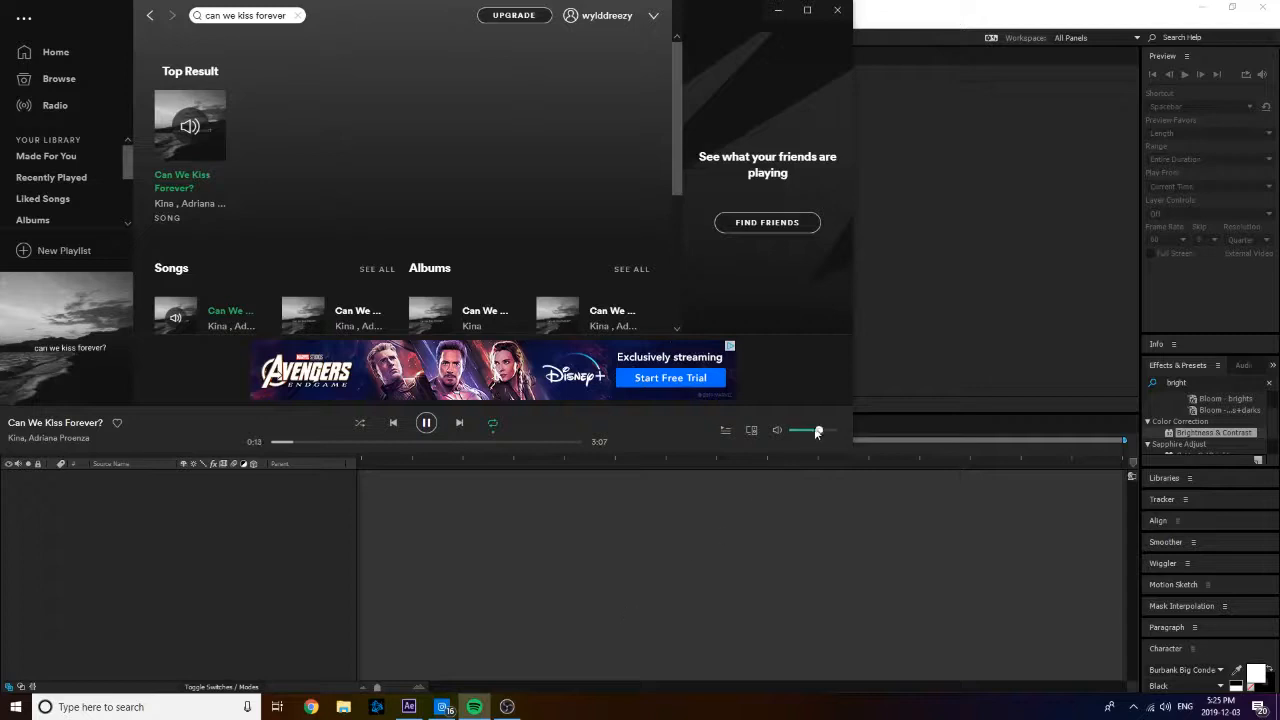
# Step: Switch to After Effects and create a new 1920 x 1080 px composition at 60 frames per second with Quarter resolution
pyautogui.click(772, 519)
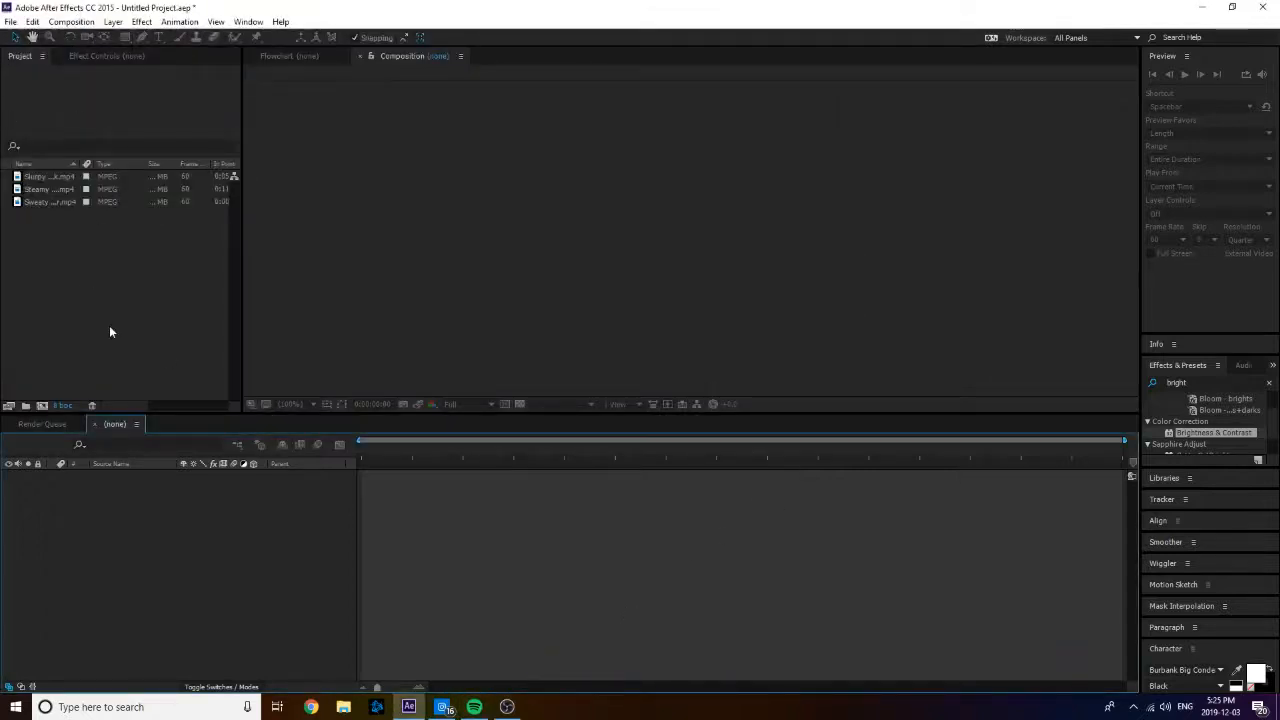
pyautogui.click(136, 322)
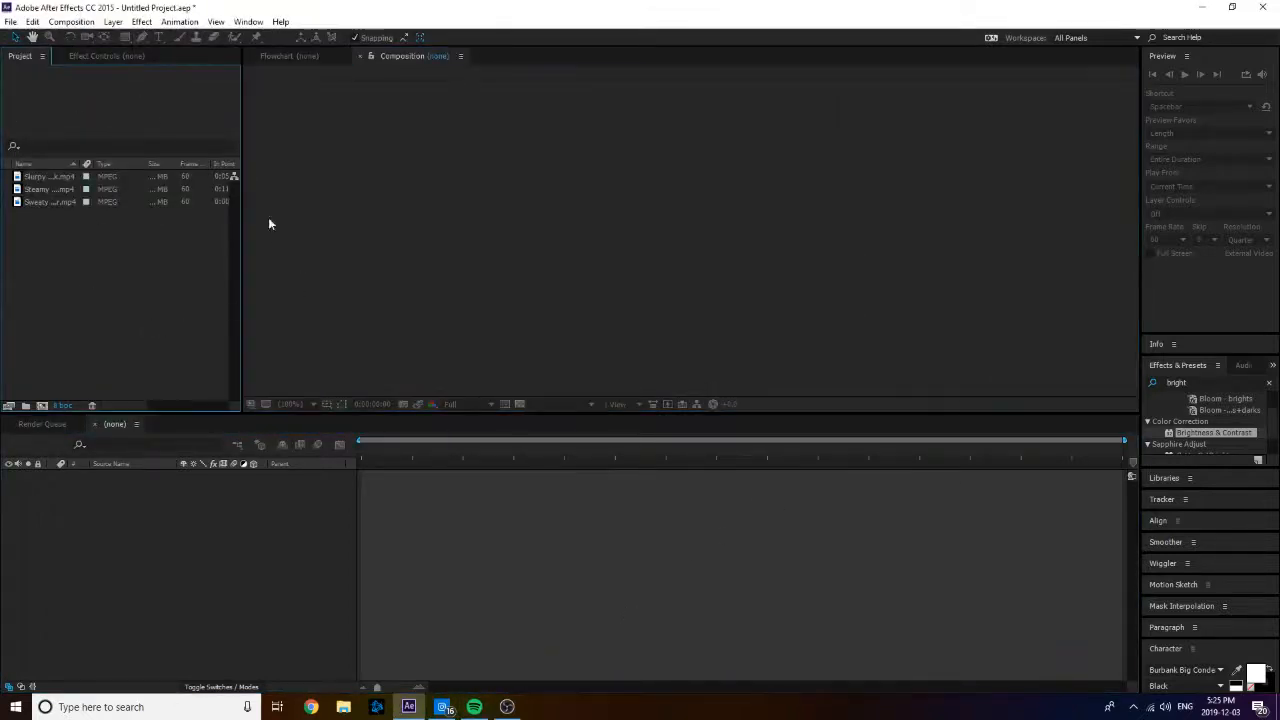
pyautogui.click(595, 395)
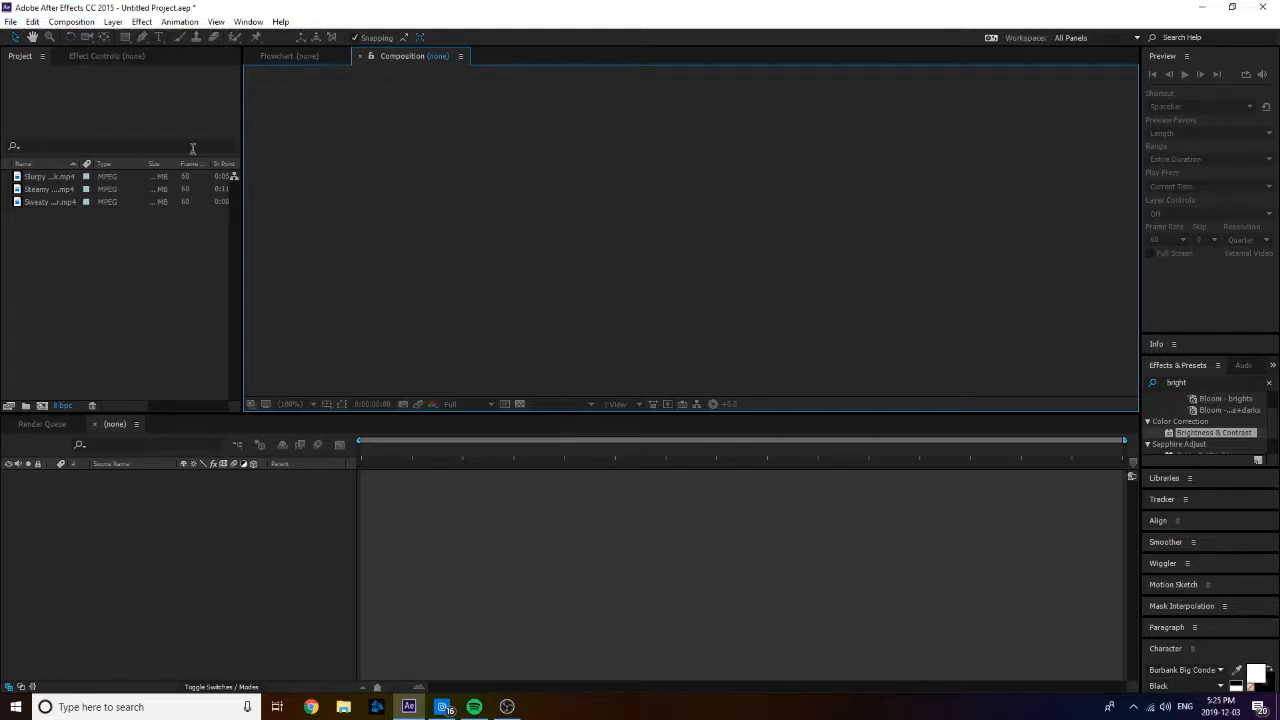
pyautogui.click(72, 22)
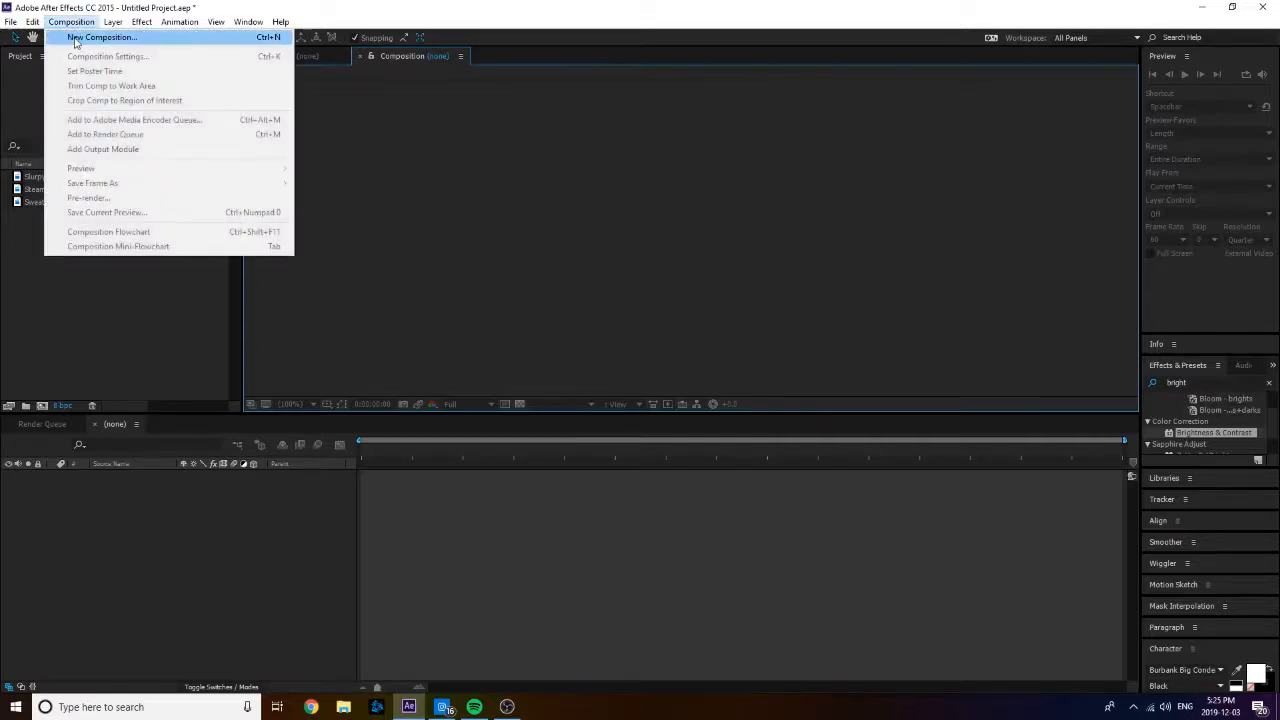
pyautogui.click(75, 41)
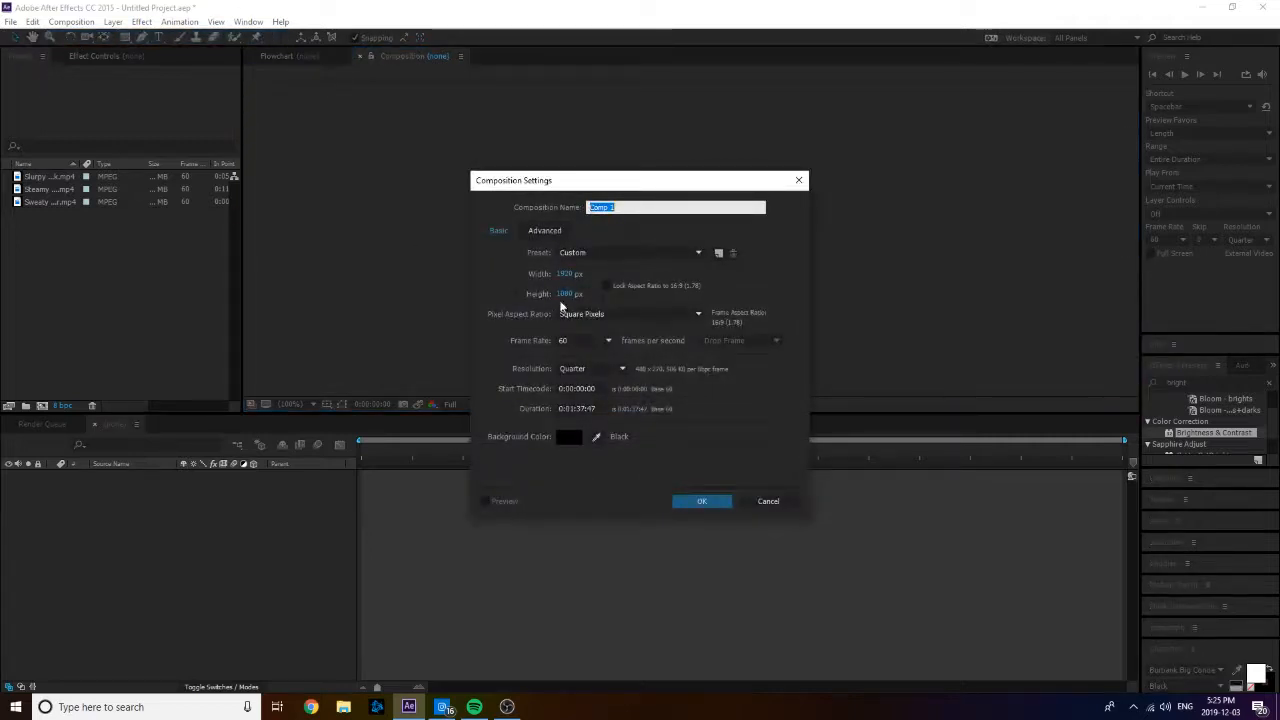
pyautogui.click(566, 340)
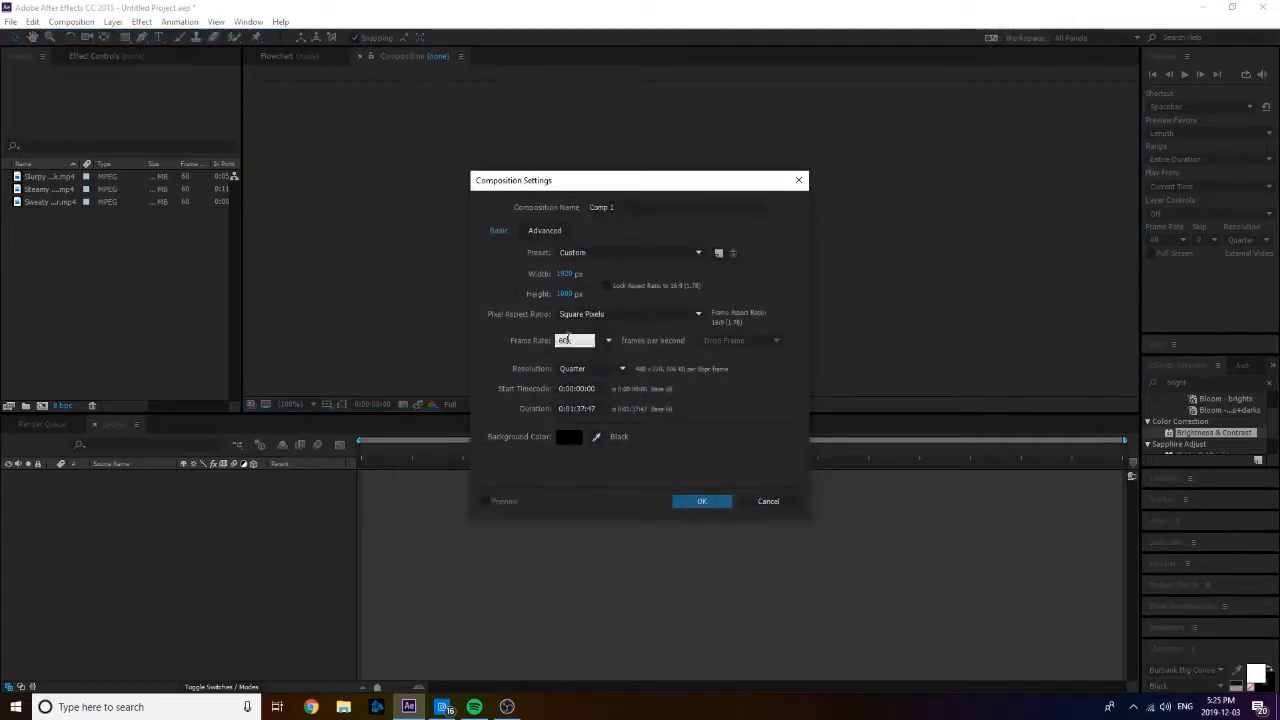
pyautogui.moveTo(569, 342); pyautogui.dragTo(560, 343)
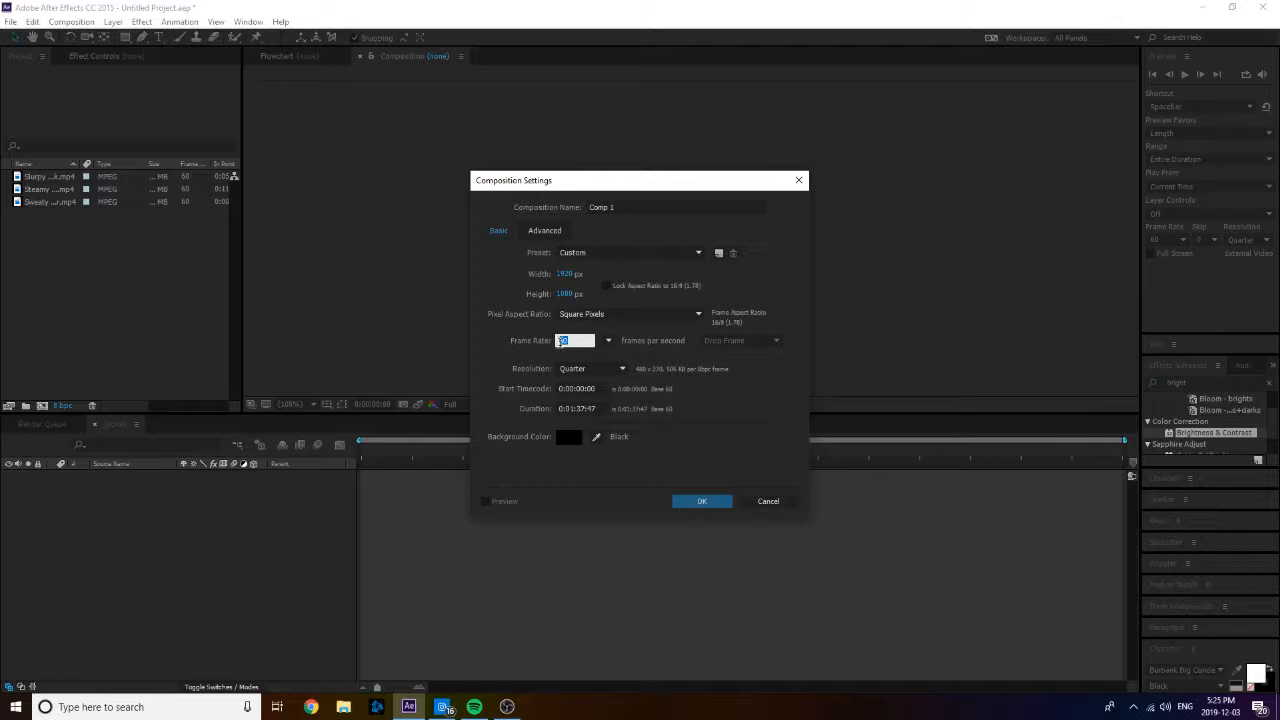
pyautogui.click(574, 340)
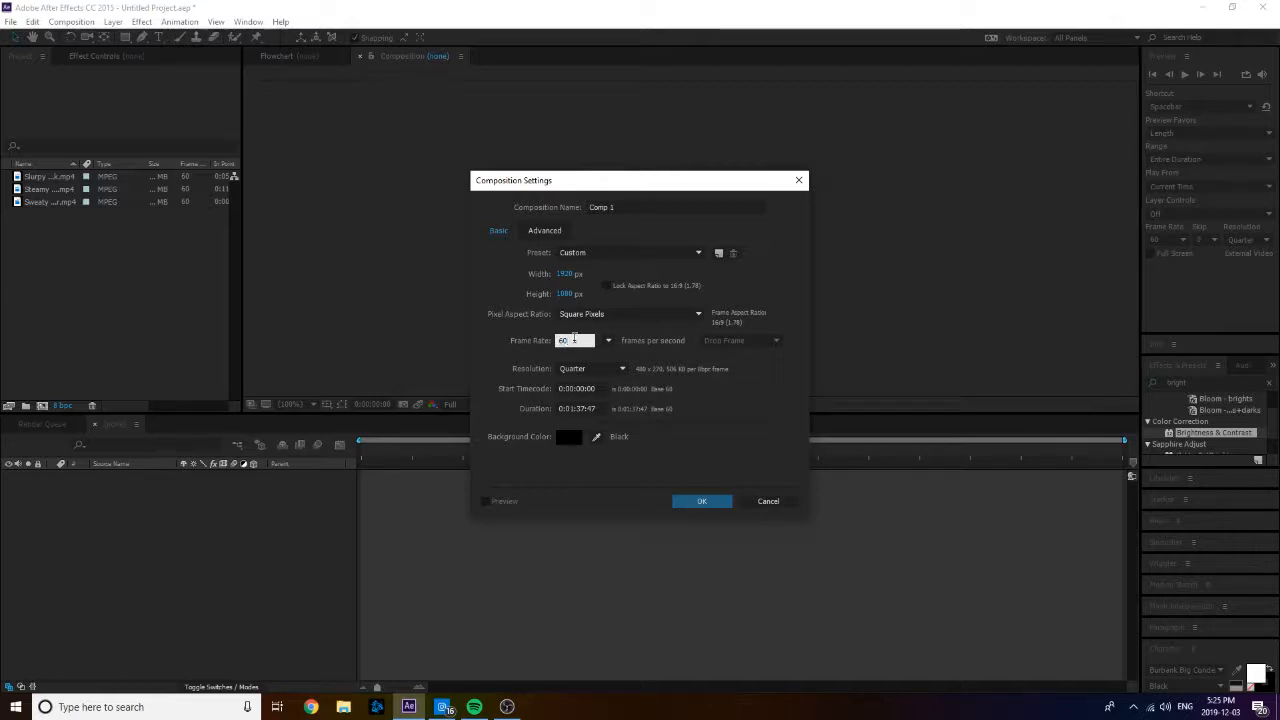
pyautogui.moveTo(574, 340); pyautogui.dragTo(557, 342)
pyautogui.click(566, 340)
pyautogui.click(564, 341)
pyautogui.click(686, 507)
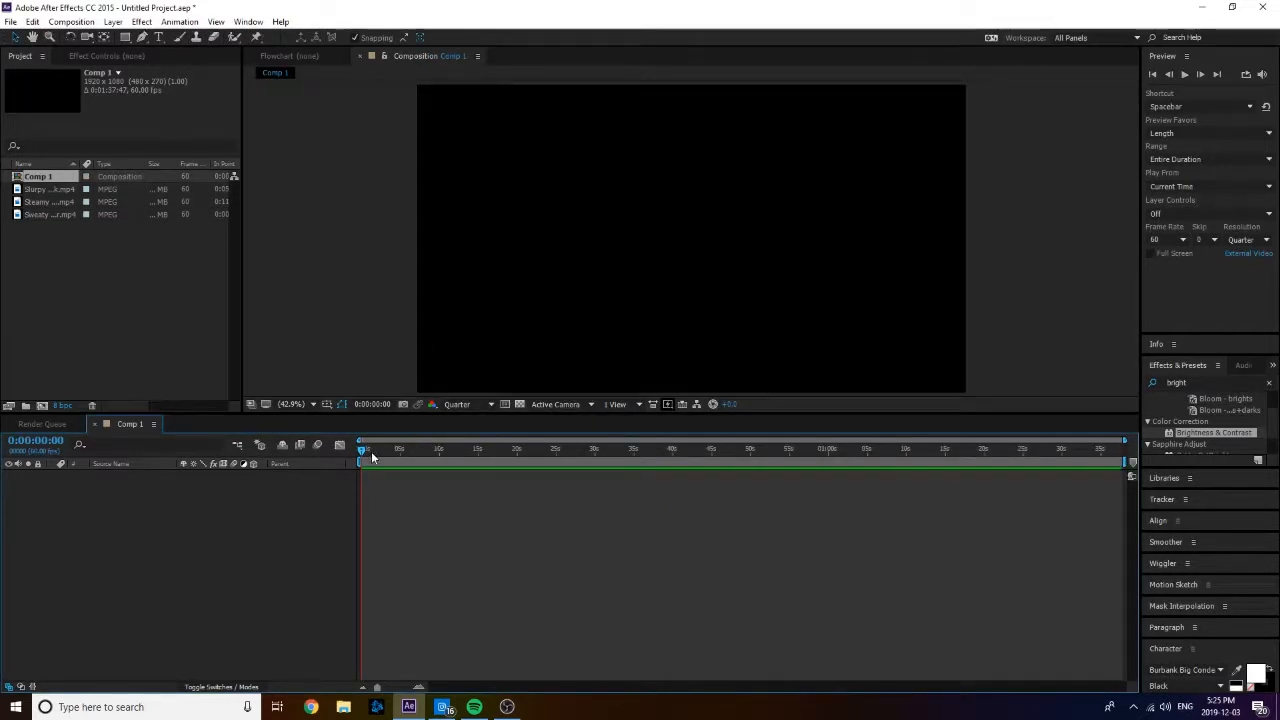
pyautogui.moveTo(372, 452); pyautogui.dragTo(156, 434)
pyautogui.press('End')
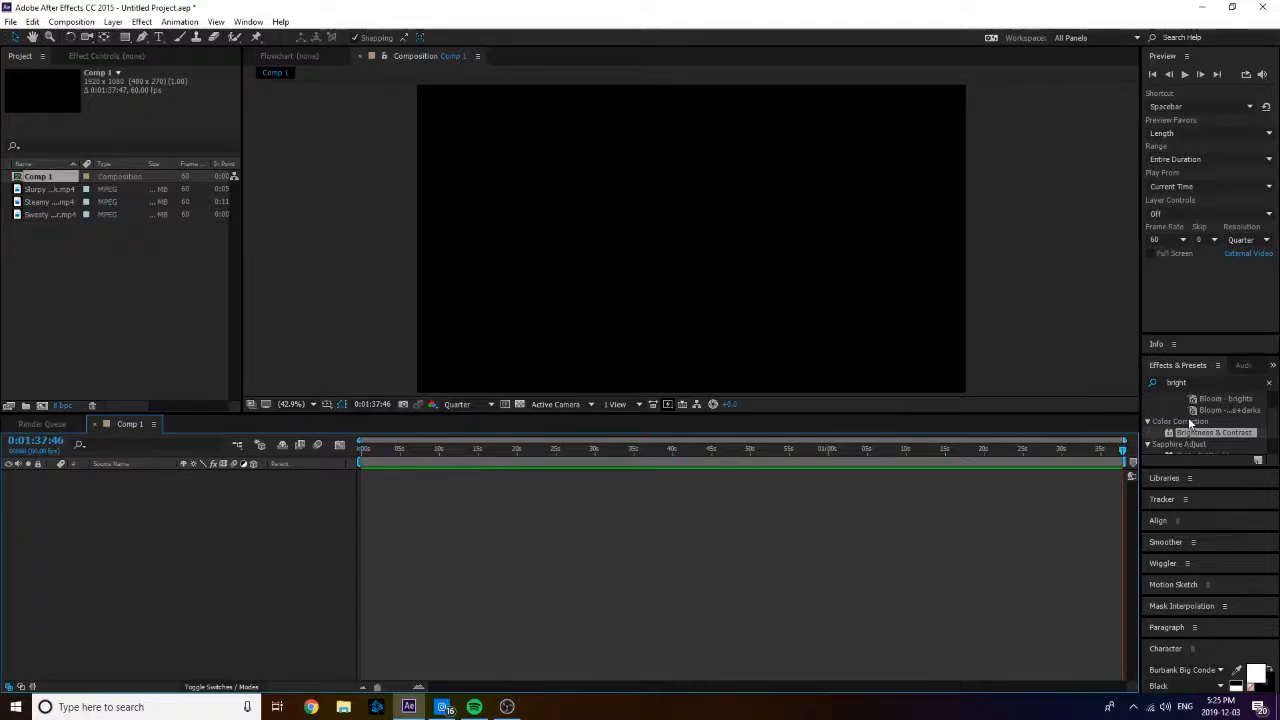
pyautogui.moveTo(1122, 450); pyautogui.dragTo(0, 363)
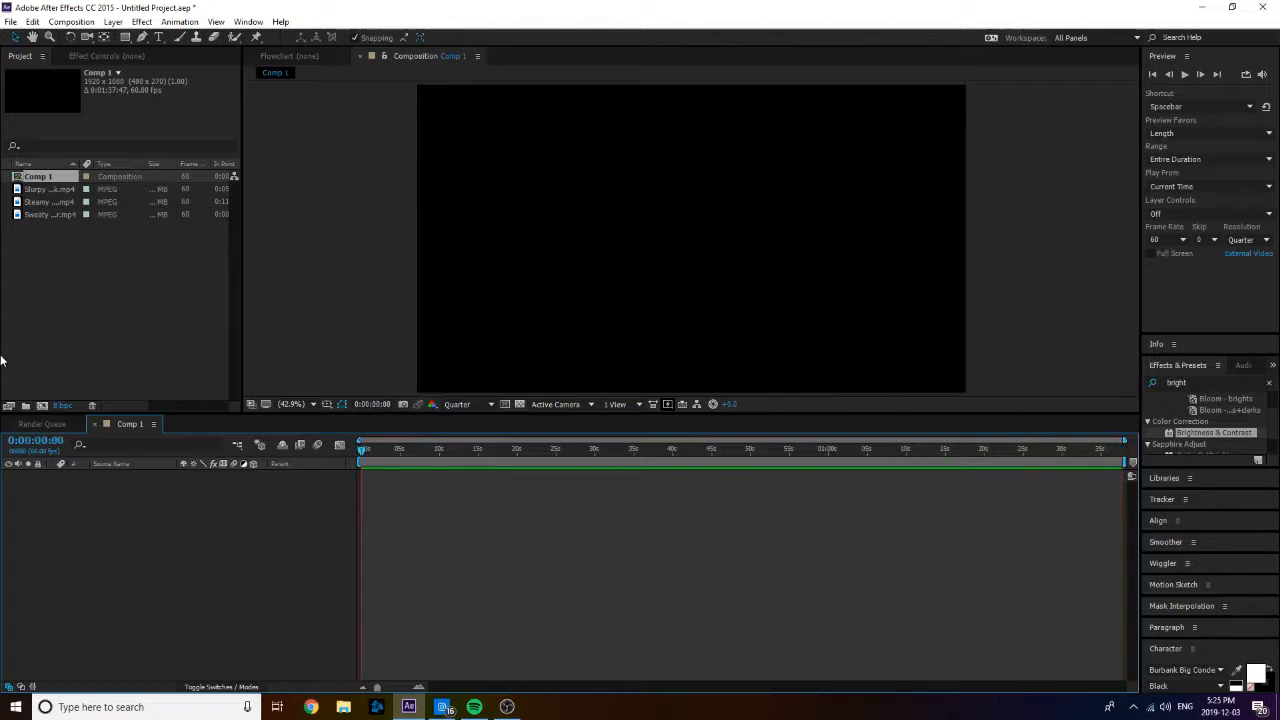
# Step: Add the Steamy Stacks Tube Thing video from the project files to the Comp 1 timeline
pyautogui.click(44, 204)
pyautogui.click(45, 293)
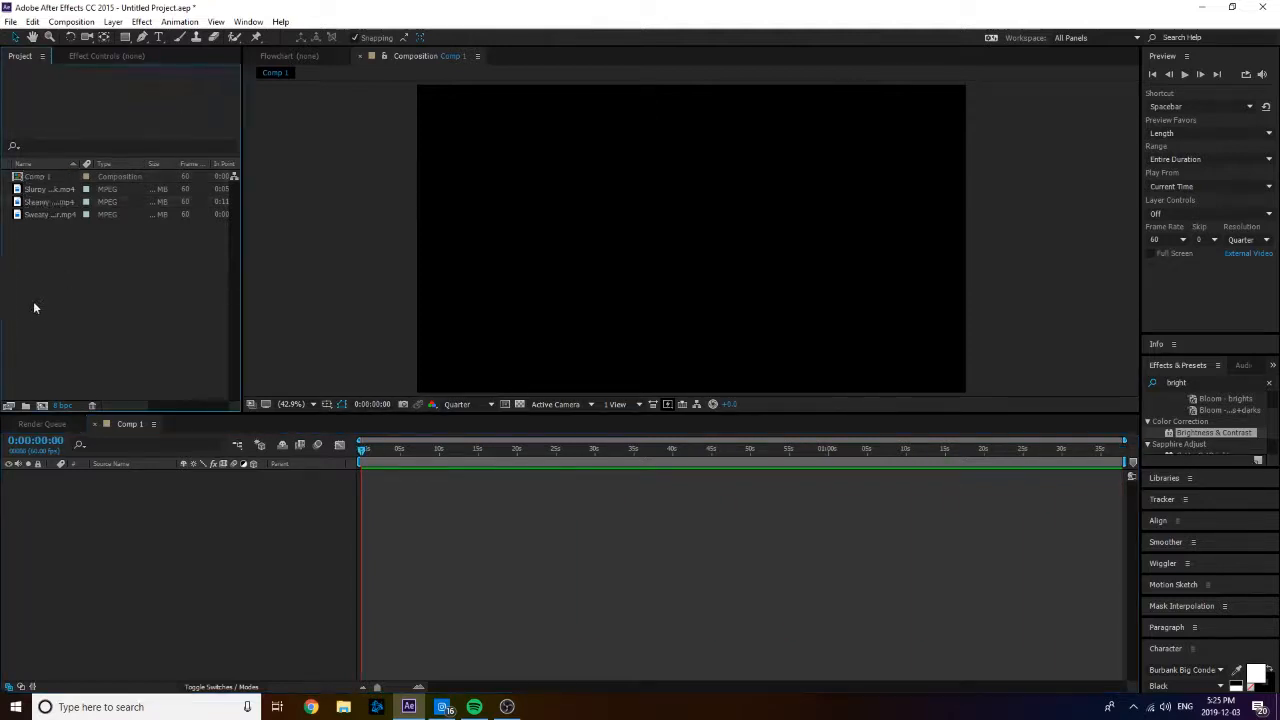
pyautogui.moveTo(40, 204); pyautogui.dragTo(91, 514)
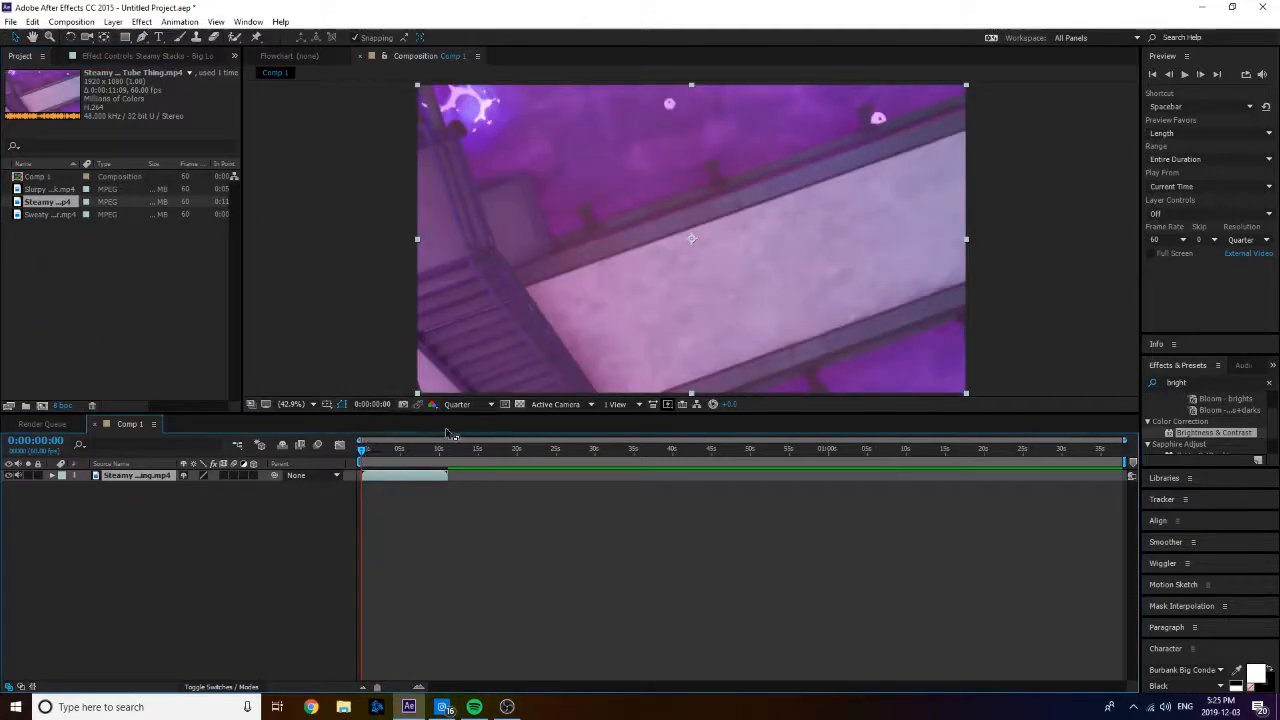
pyautogui.click(390, 447)
pyautogui.moveTo(392, 452)
pyautogui.mouseDown()
pyautogui.moveTo(352, 452)
pyautogui.moveTo(408, 451)
pyautogui.mouseUp()
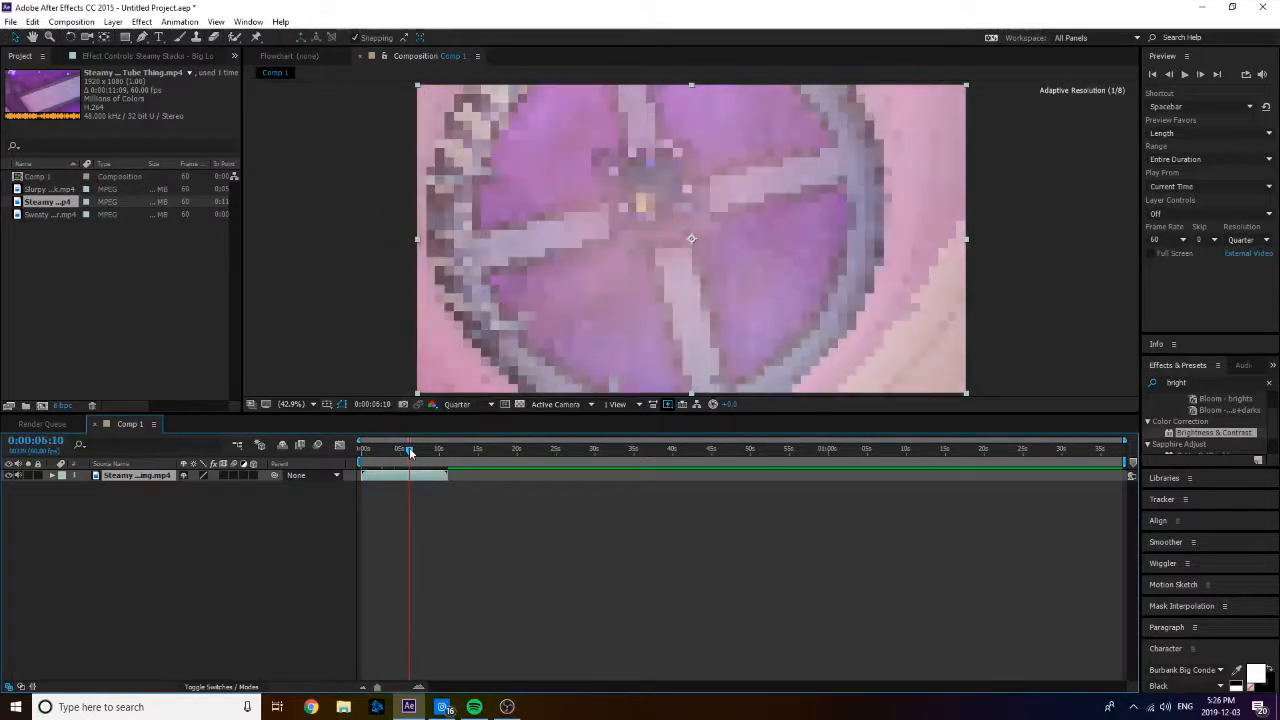
pyautogui.hotkey('ctrl', 'd')
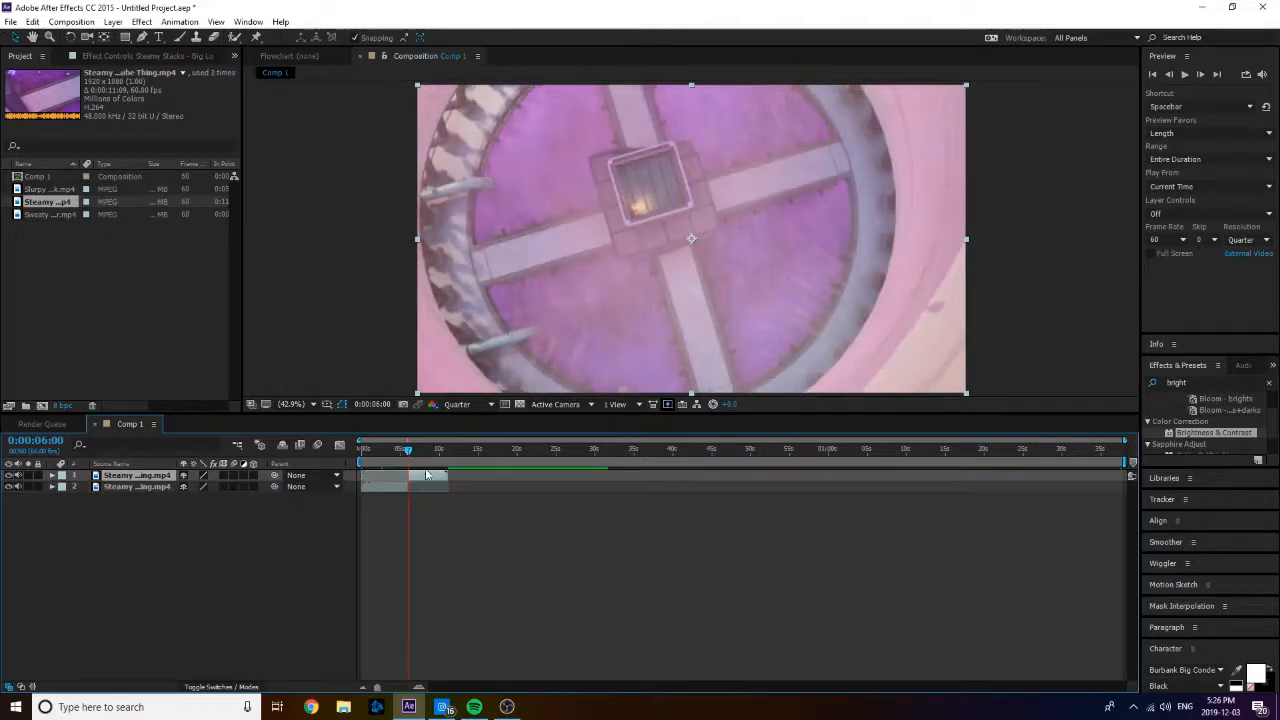
pyautogui.click(375, 489)
pyautogui.press('Delete')
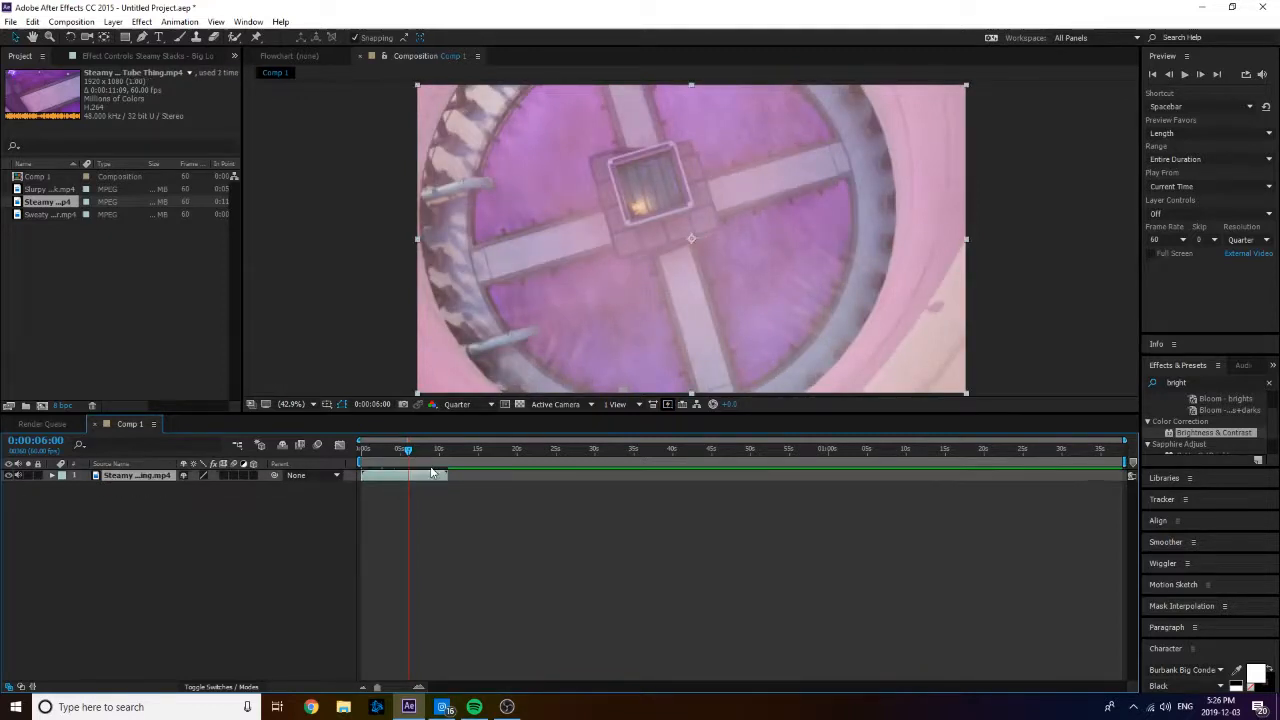
# Step: Split the Steamy Stacks clip at 0:00:06:10 and delete the part before the cut
pyautogui.moveTo(407, 450)
pyautogui.mouseDown()
pyautogui.moveTo(360, 450)
pyautogui.moveTo(409, 455)
pyautogui.mouseUp()
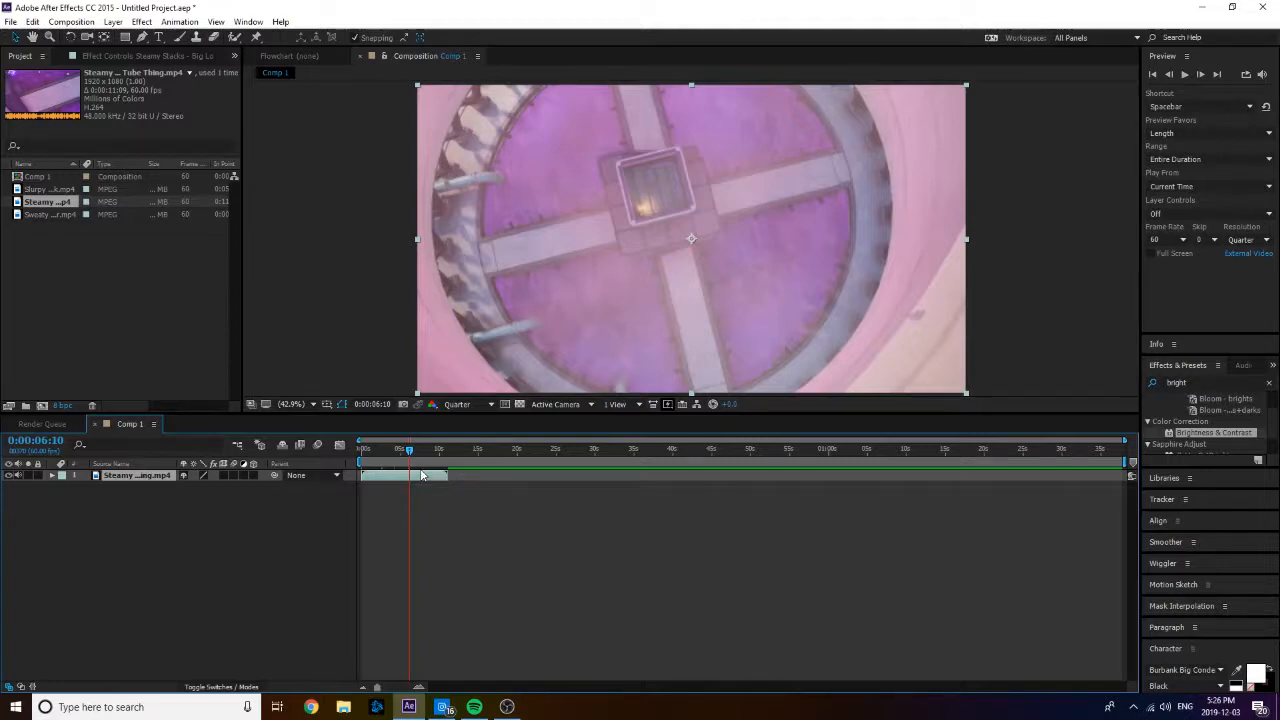
pyautogui.hotkey('ctrl', 'shift', 'd')
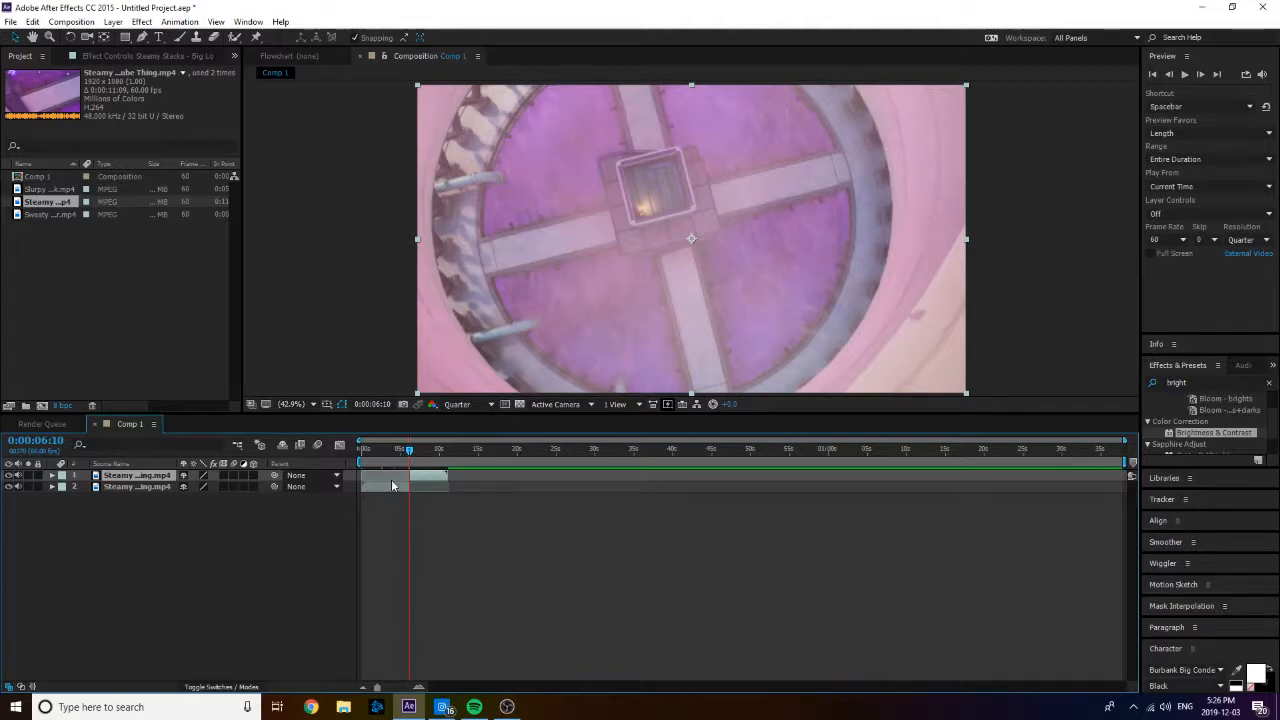
pyautogui.click(130, 486)
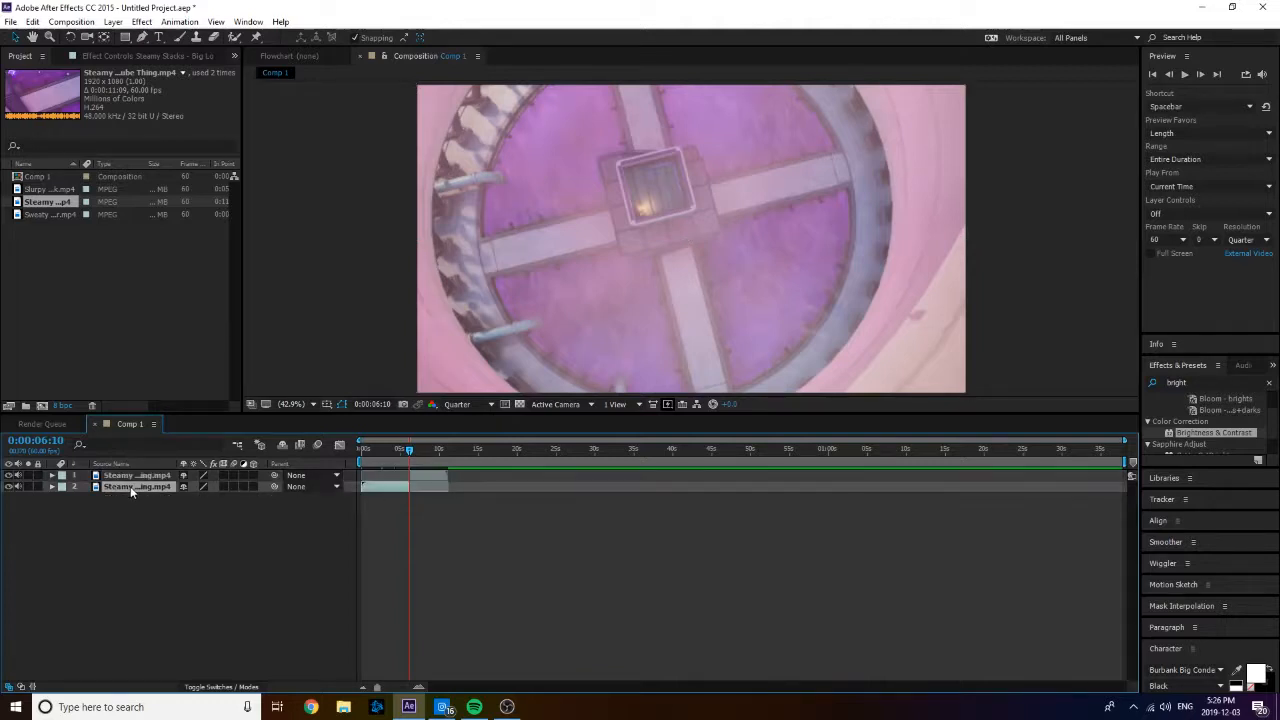
pyautogui.press('Delete')
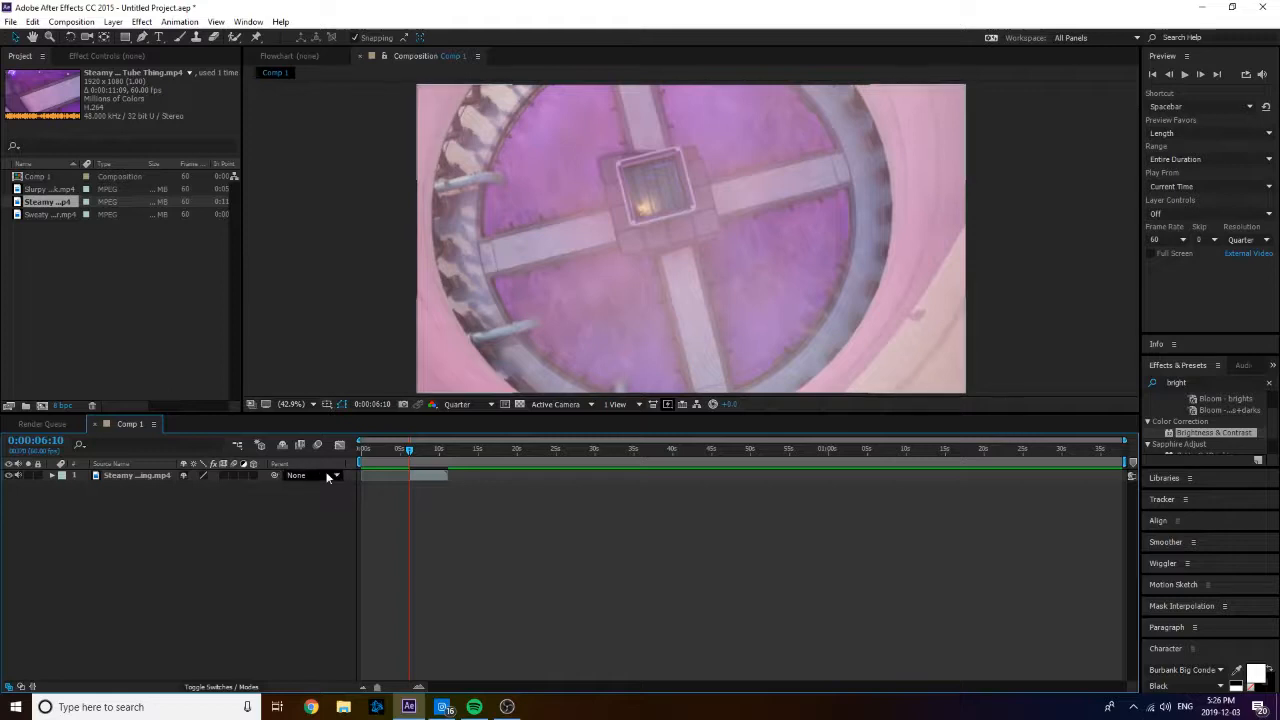
# Step: Shift the remaining Steamy Stacks clip so that its visible part begins at 0:00:00:00
pyautogui.moveTo(412, 452); pyautogui.dragTo(145, 440)
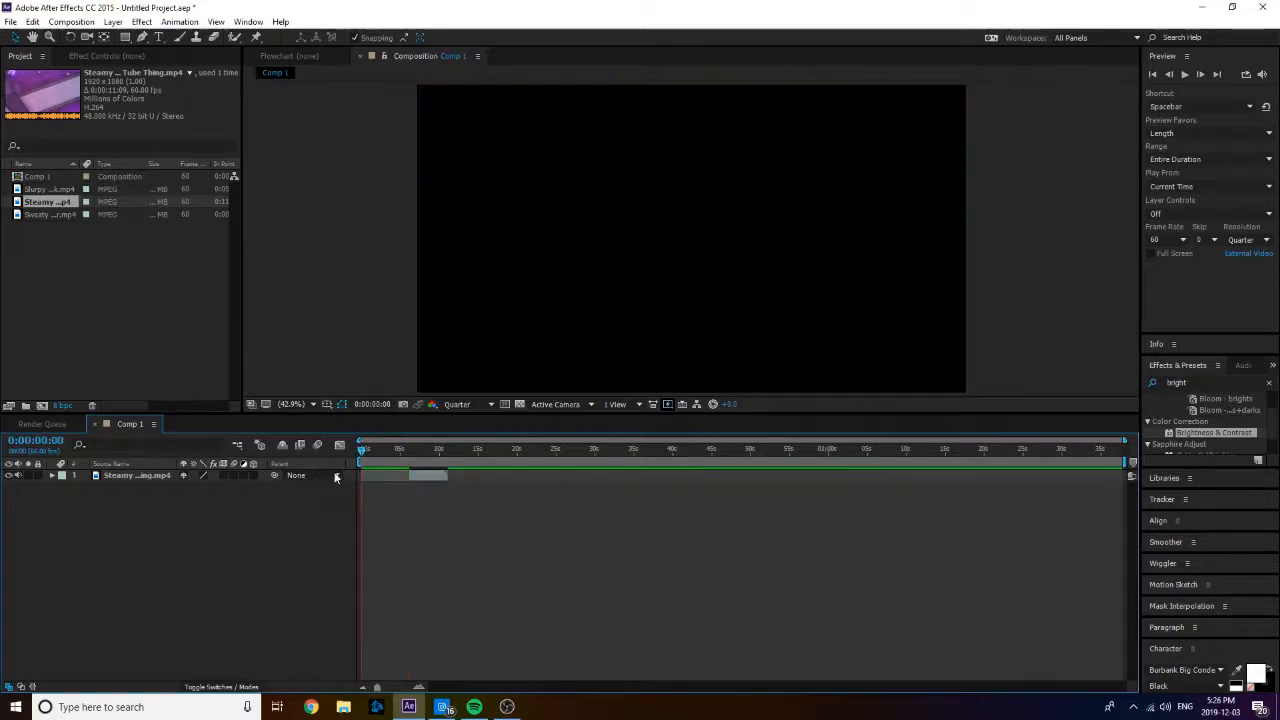
pyautogui.click(129, 477)
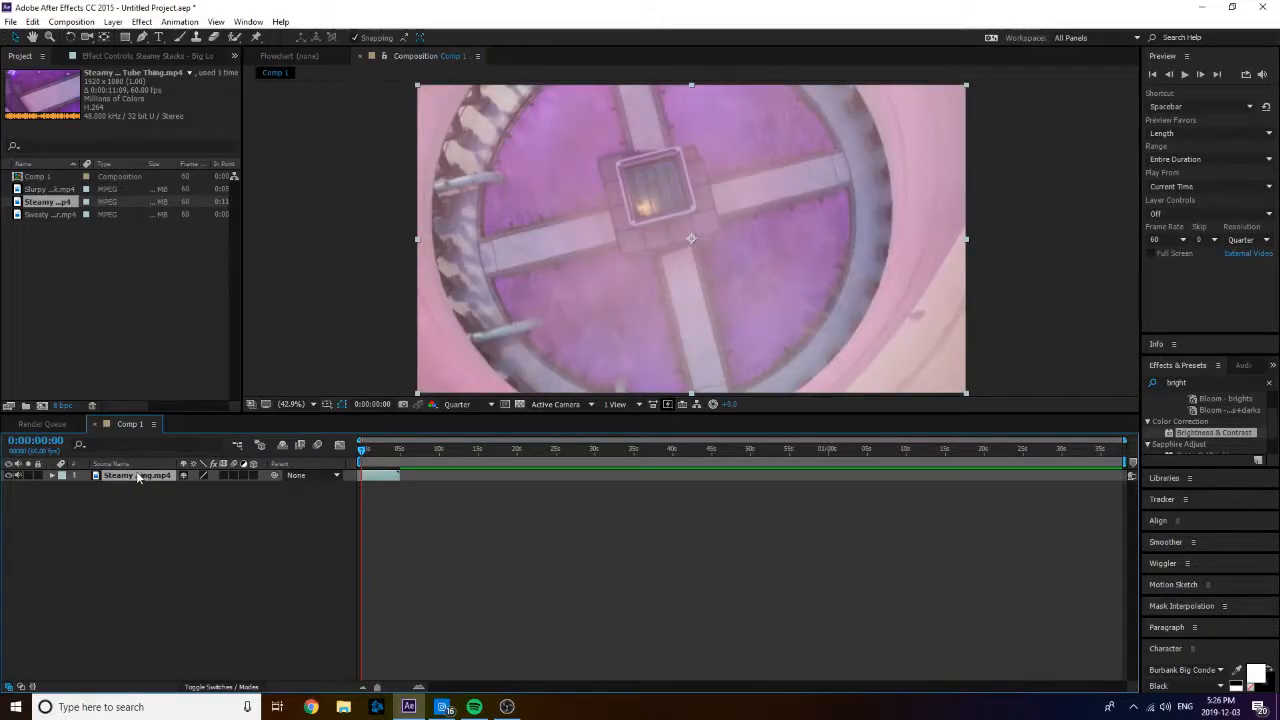
pyautogui.moveTo(373, 476); pyautogui.dragTo(557, 480)
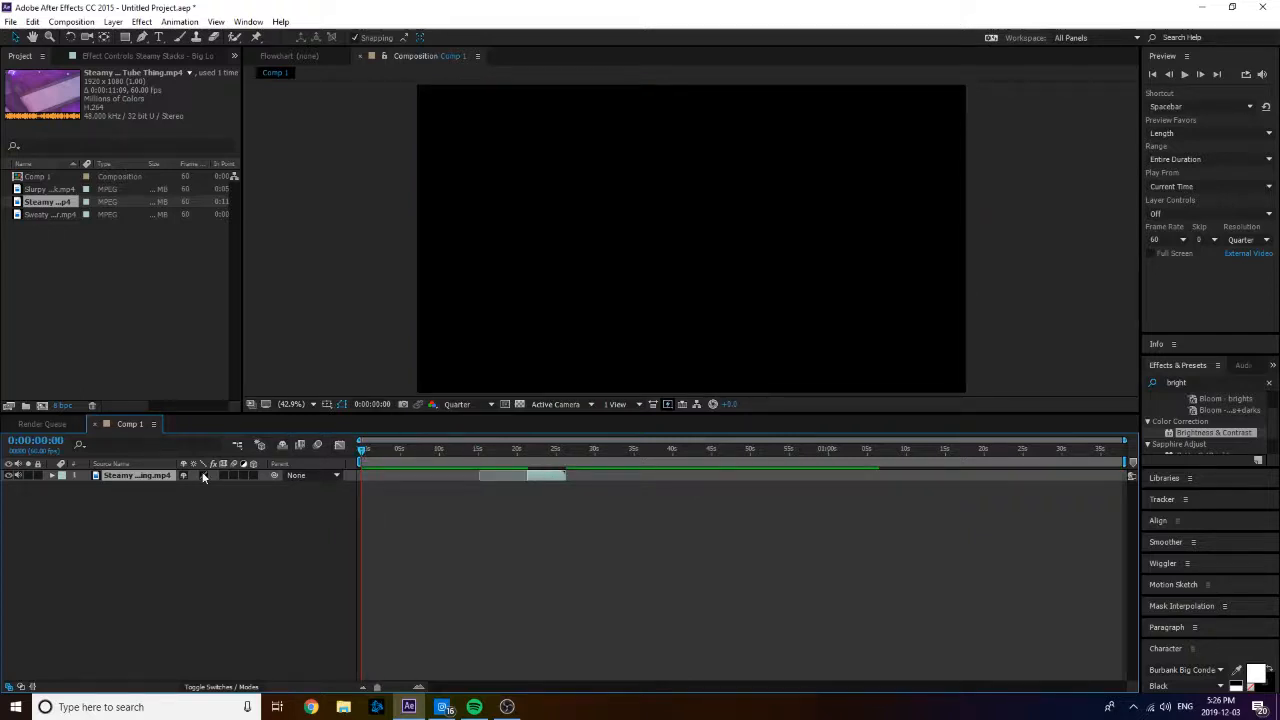
pyautogui.hotkey('ctrl', 'z')
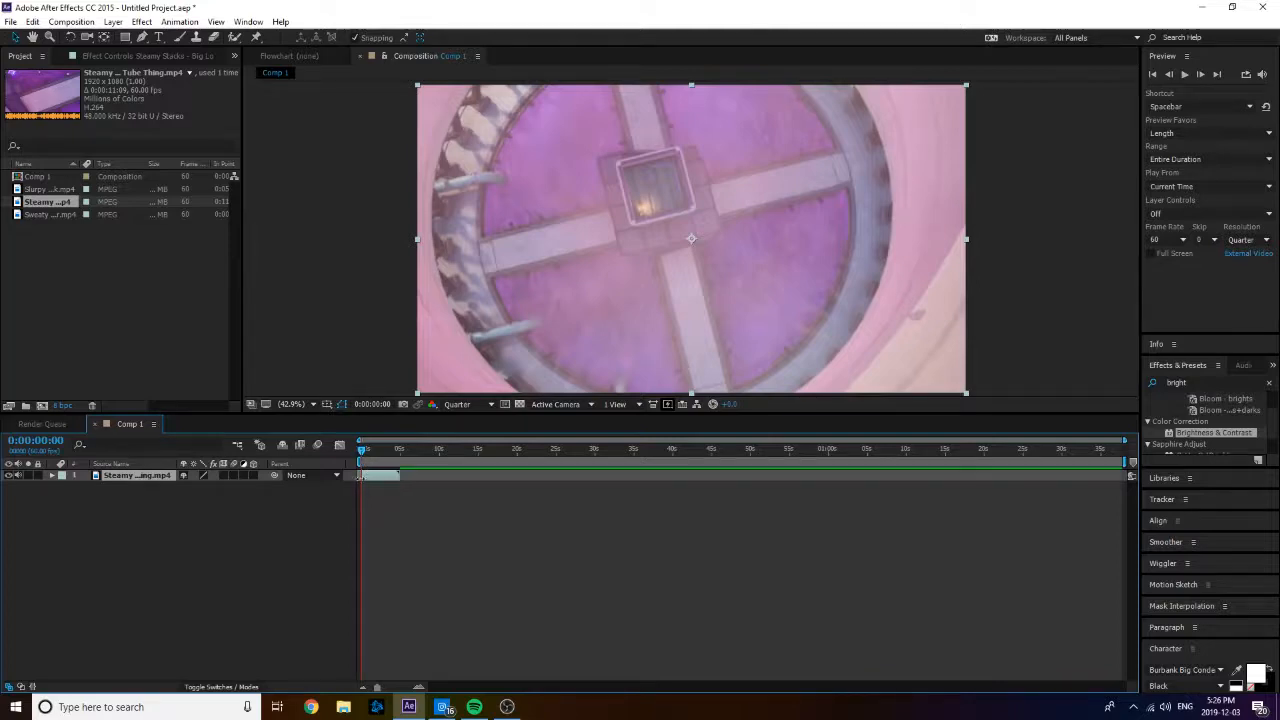
pyautogui.moveTo(361, 451)
pyautogui.mouseDown()
pyautogui.moveTo(400, 451)
pyautogui.moveTo(361, 449)
pyautogui.mouseUp()
# Step: Run Track Camera on the trimmed clip and expand the 3D Camera Tracker's advanced settings
pyautogui.rightClick(390, 477)
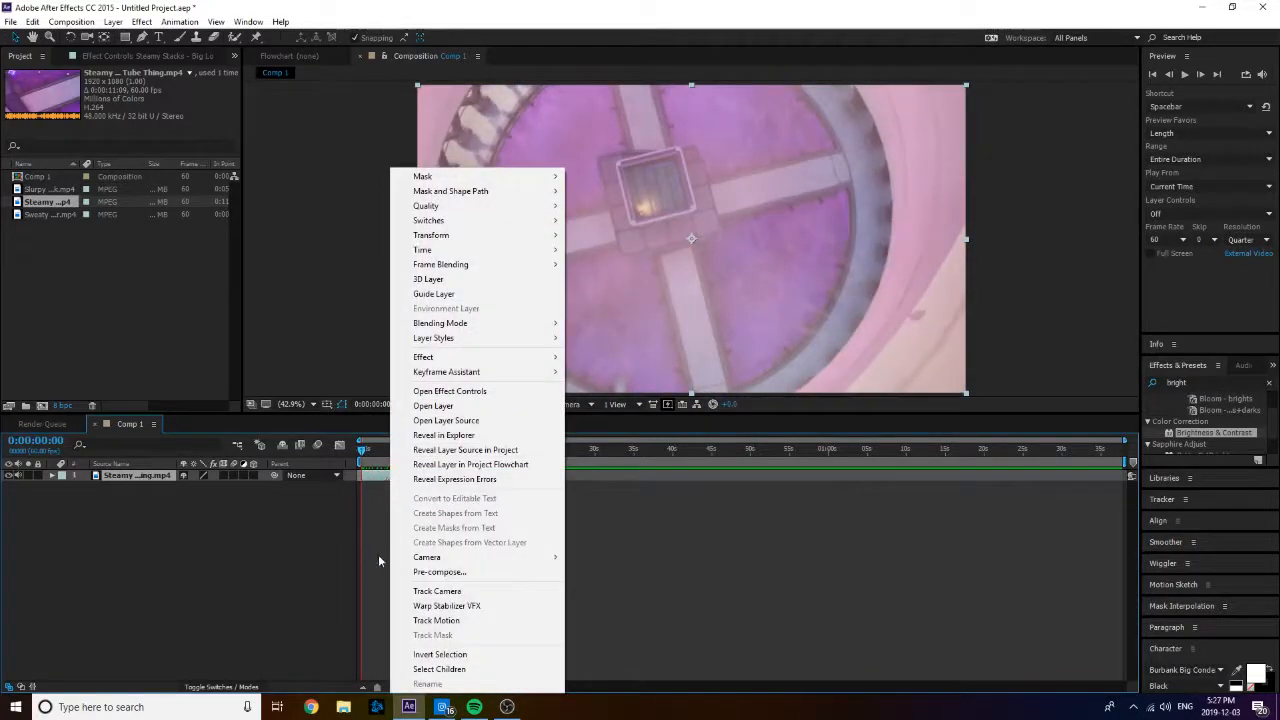
pyautogui.click(352, 478)
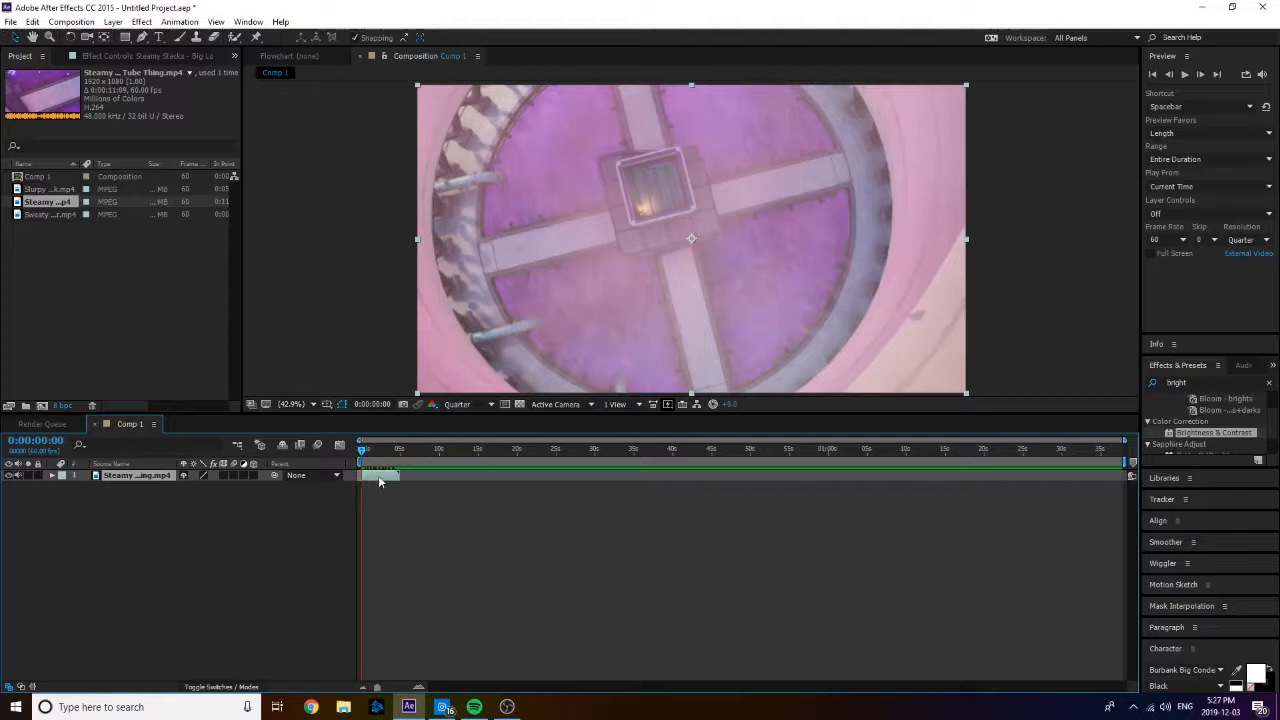
pyautogui.rightClick(377, 480)
pyautogui.click(425, 591)
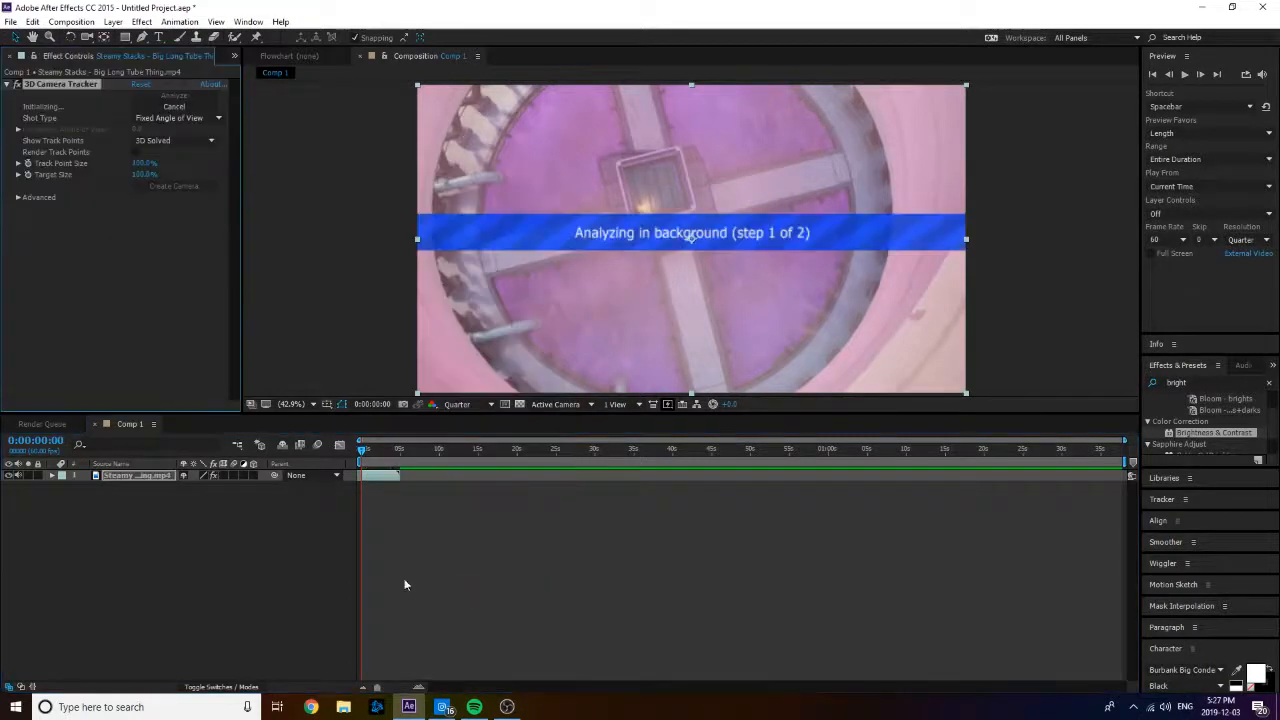
pyautogui.click(17, 198)
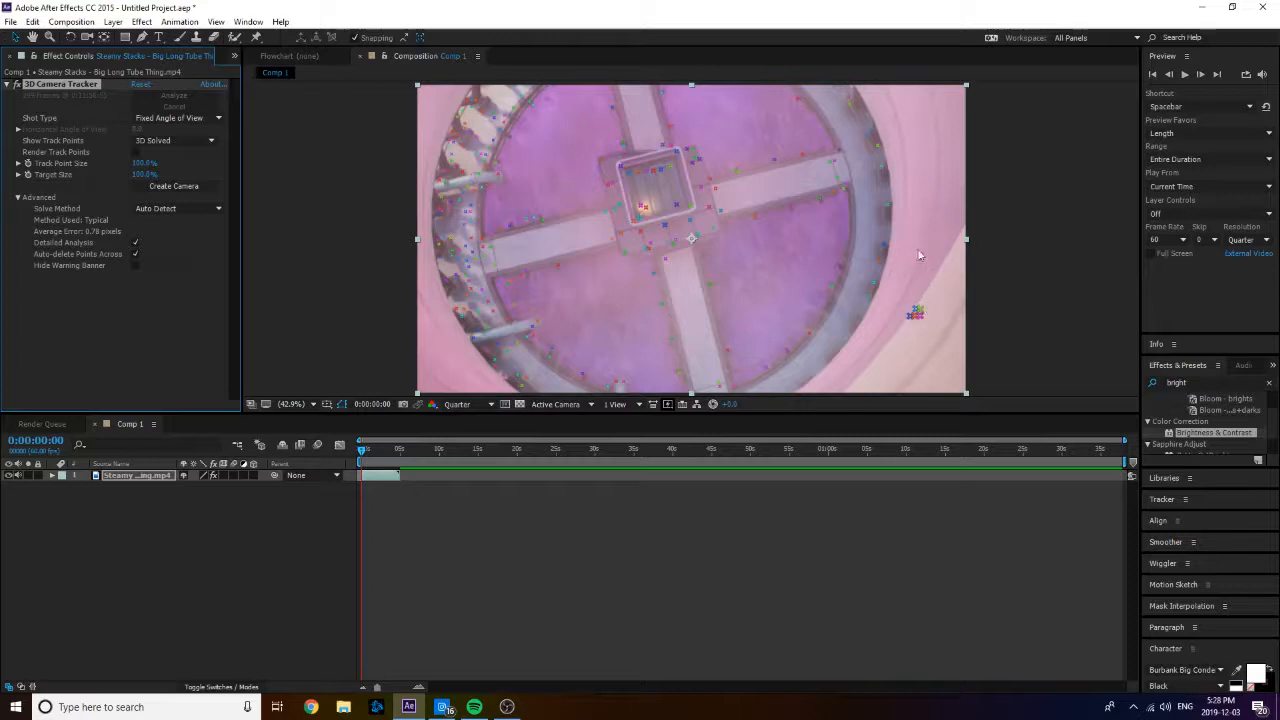
pyautogui.scroll(-2, 623, 205)
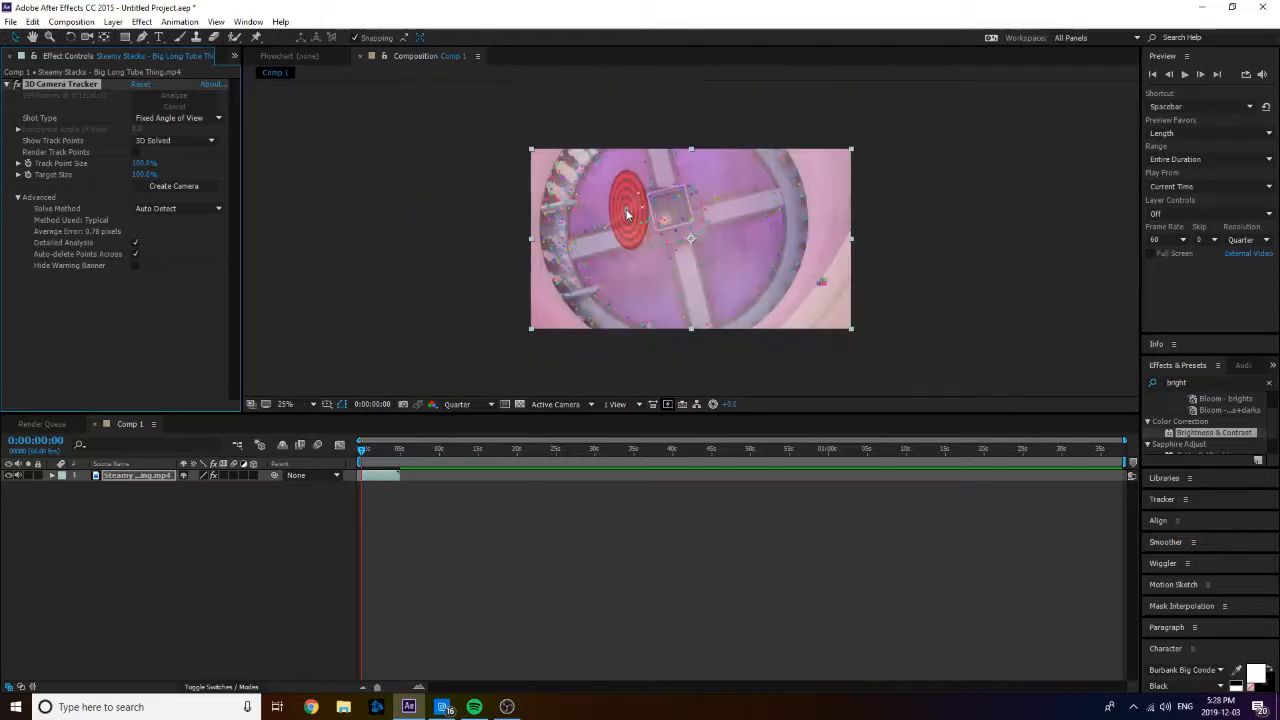
pyautogui.scroll(2, 629, 213)
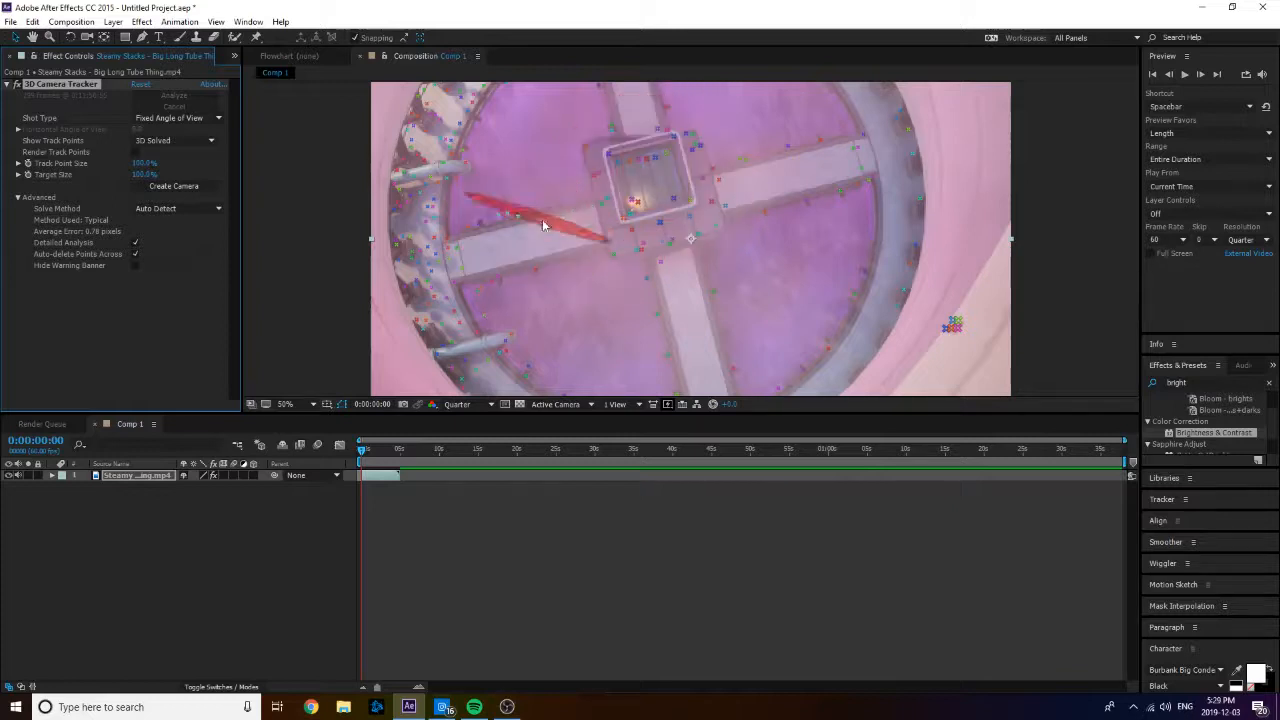
pyautogui.click(673, 141)
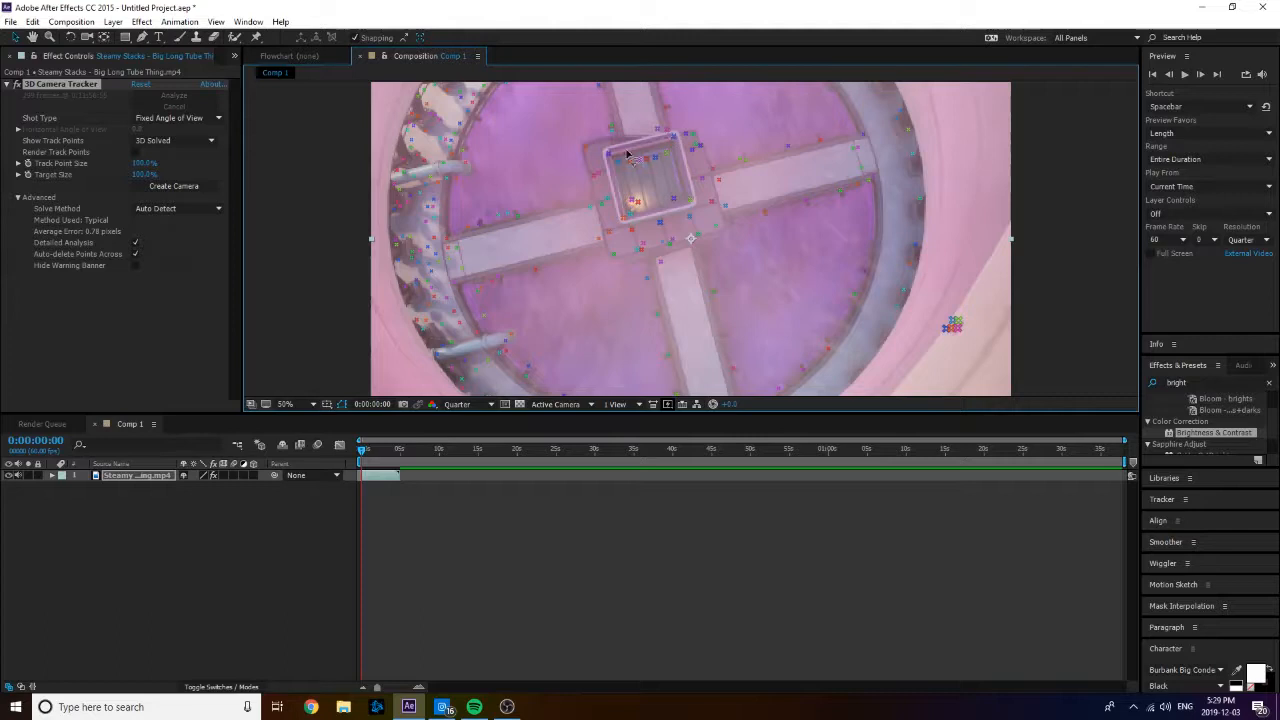
pyautogui.moveTo(609, 155); pyautogui.dragTo(695, 200)
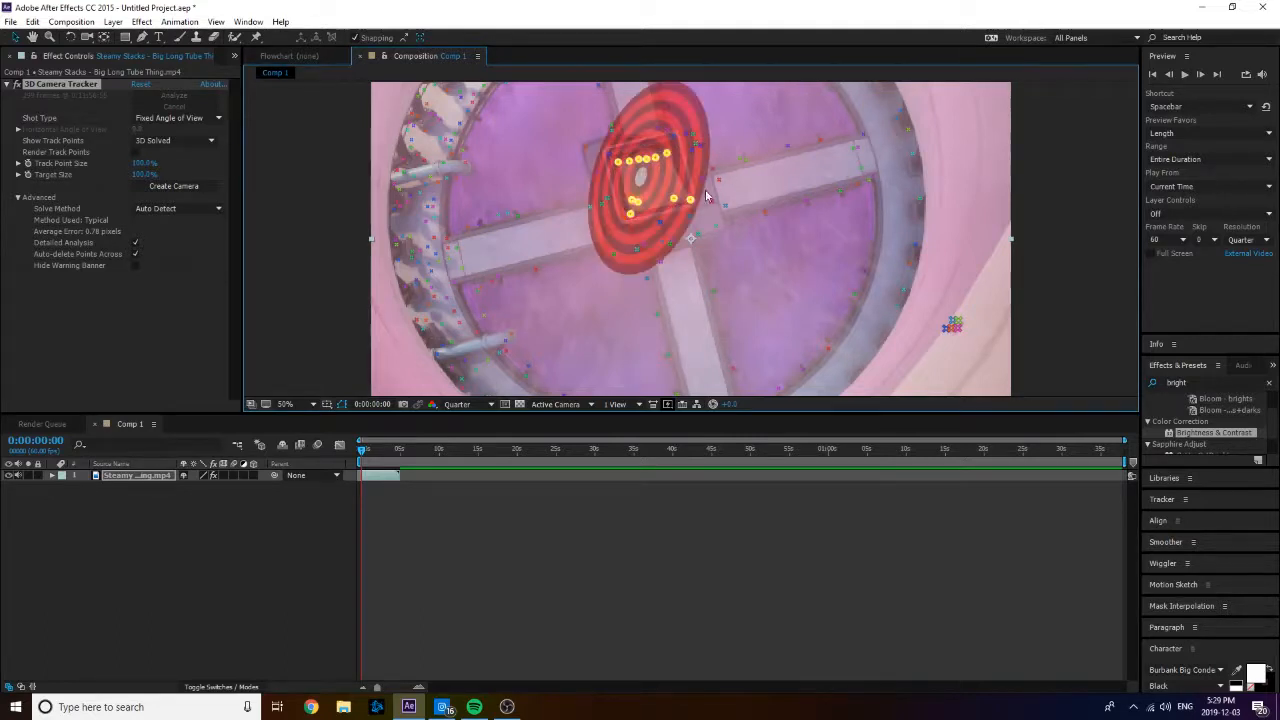
pyautogui.click(741, 209)
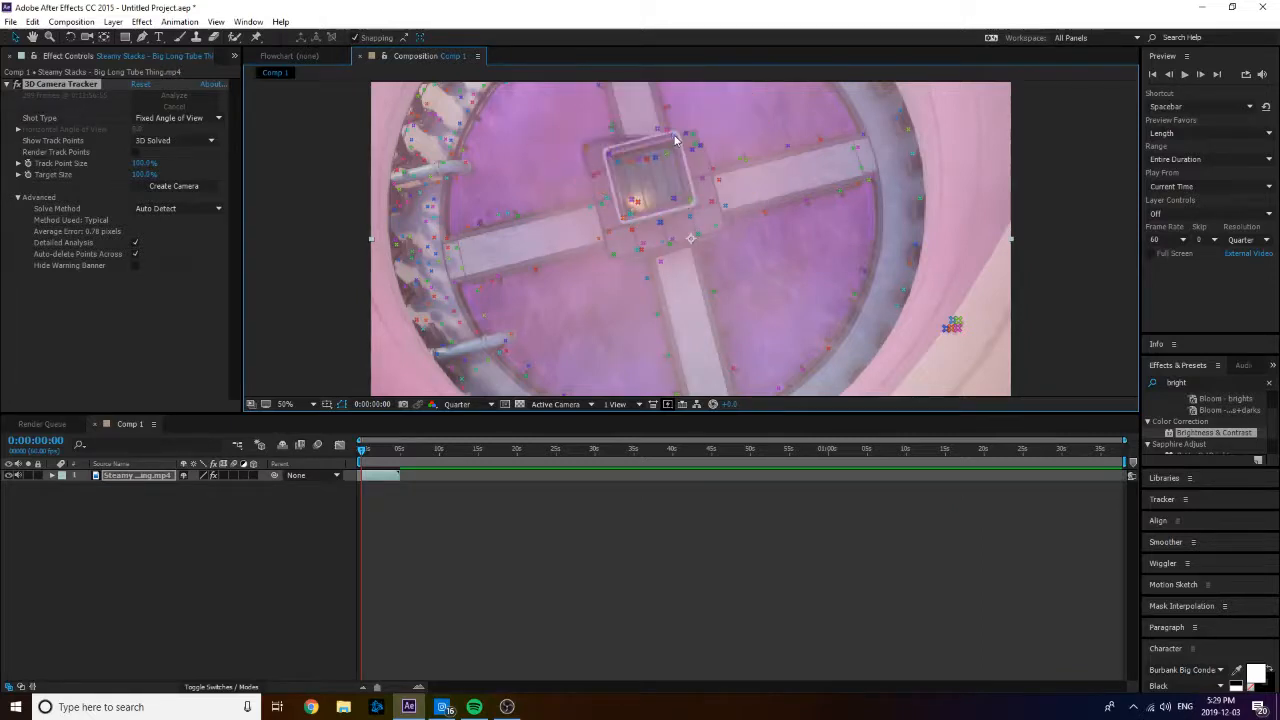
# Step: Select the track points around the central square hatch and create a null and camera from them
pyautogui.moveTo(662, 137)
pyautogui.mouseDown()
pyautogui.moveTo(606, 178)
pyautogui.moveTo(622, 228)
pyautogui.moveTo(702, 204)
pyautogui.moveTo(664, 136)
pyautogui.mouseUp()
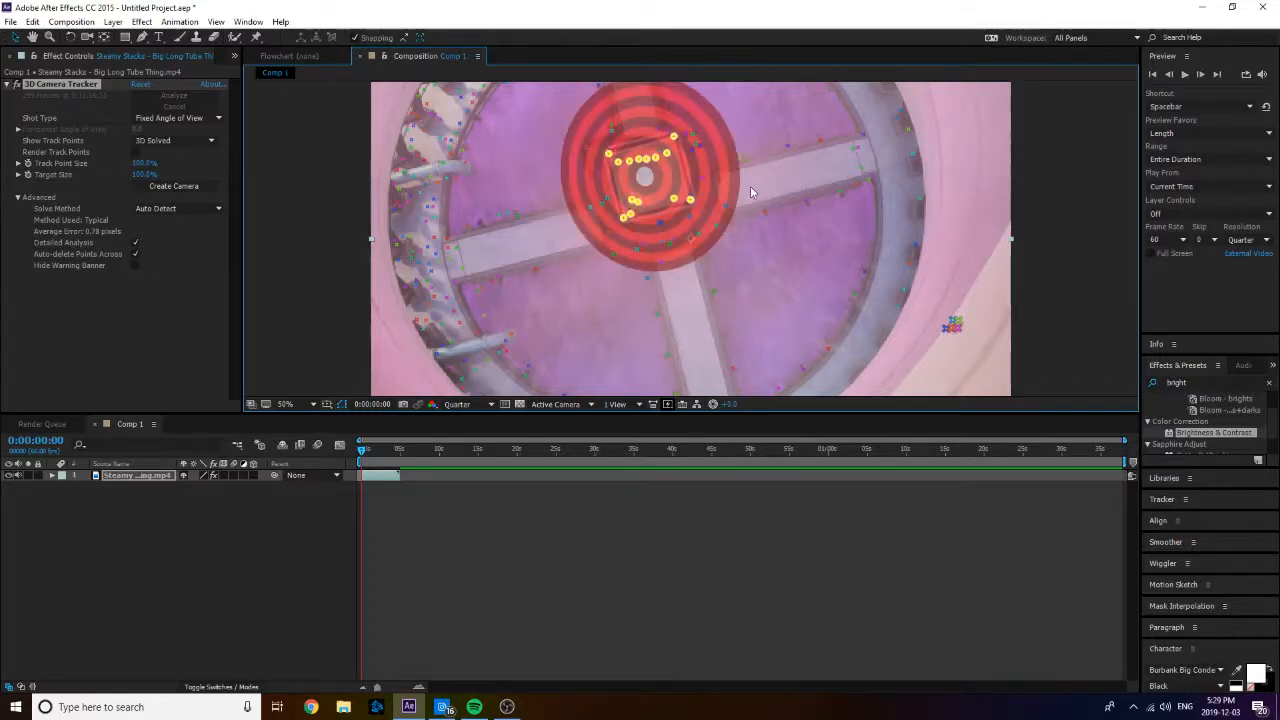
pyautogui.rightClick(651, 173)
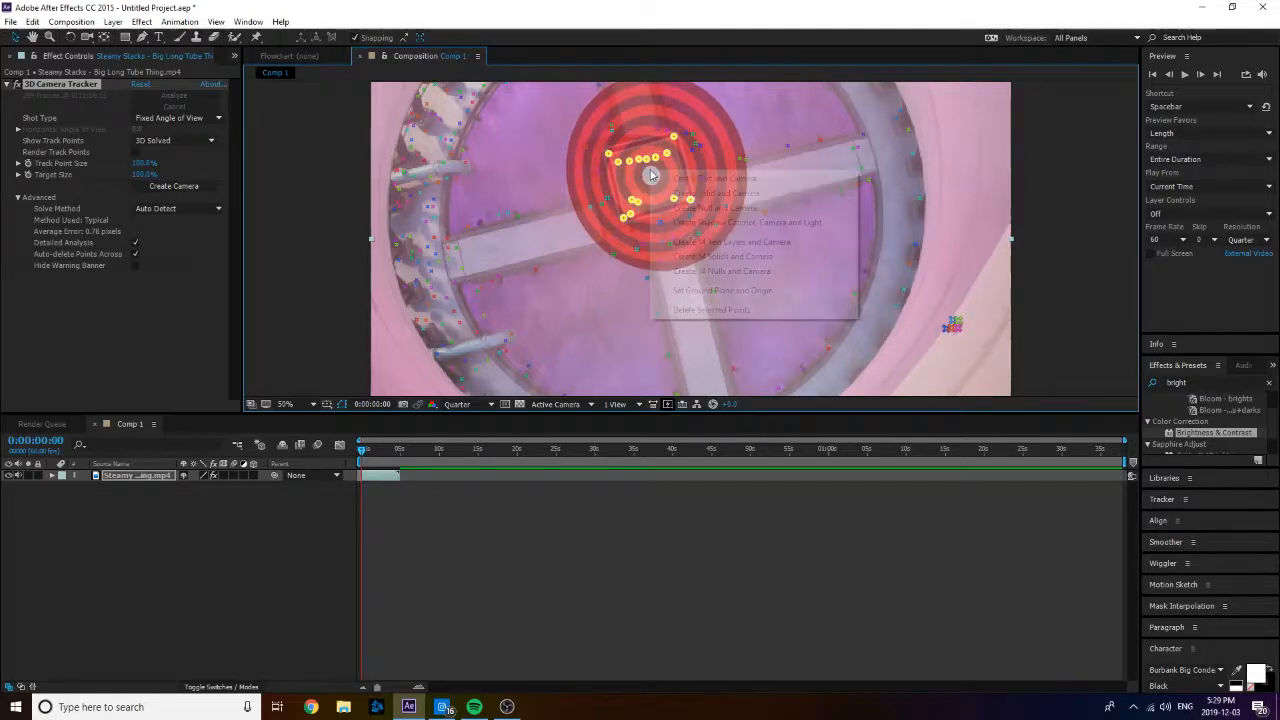
pyautogui.click(700, 207)
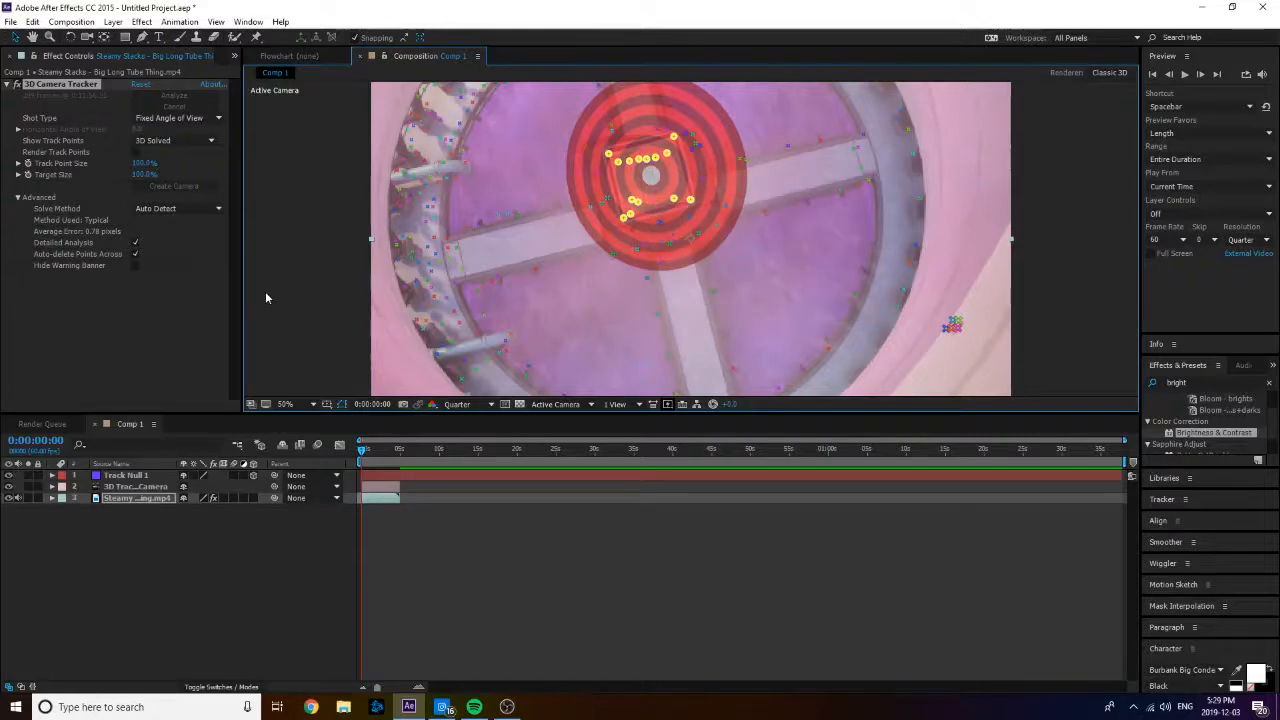
pyautogui.click(135, 475)
pyautogui.moveTo(362, 450)
pyautogui.mouseDown()
pyautogui.moveTo(383, 446)
pyautogui.moveTo(358, 450)
pyautogui.mouseUp()
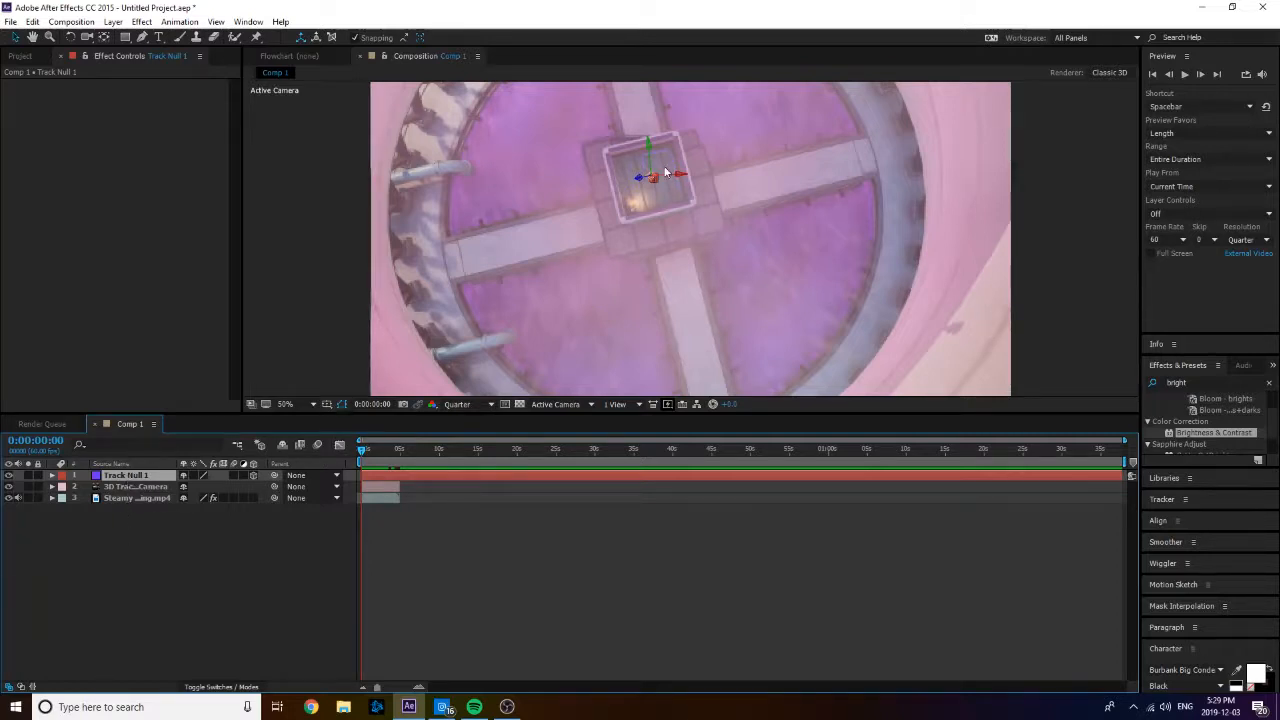
pyautogui.rightClick(82, 547)
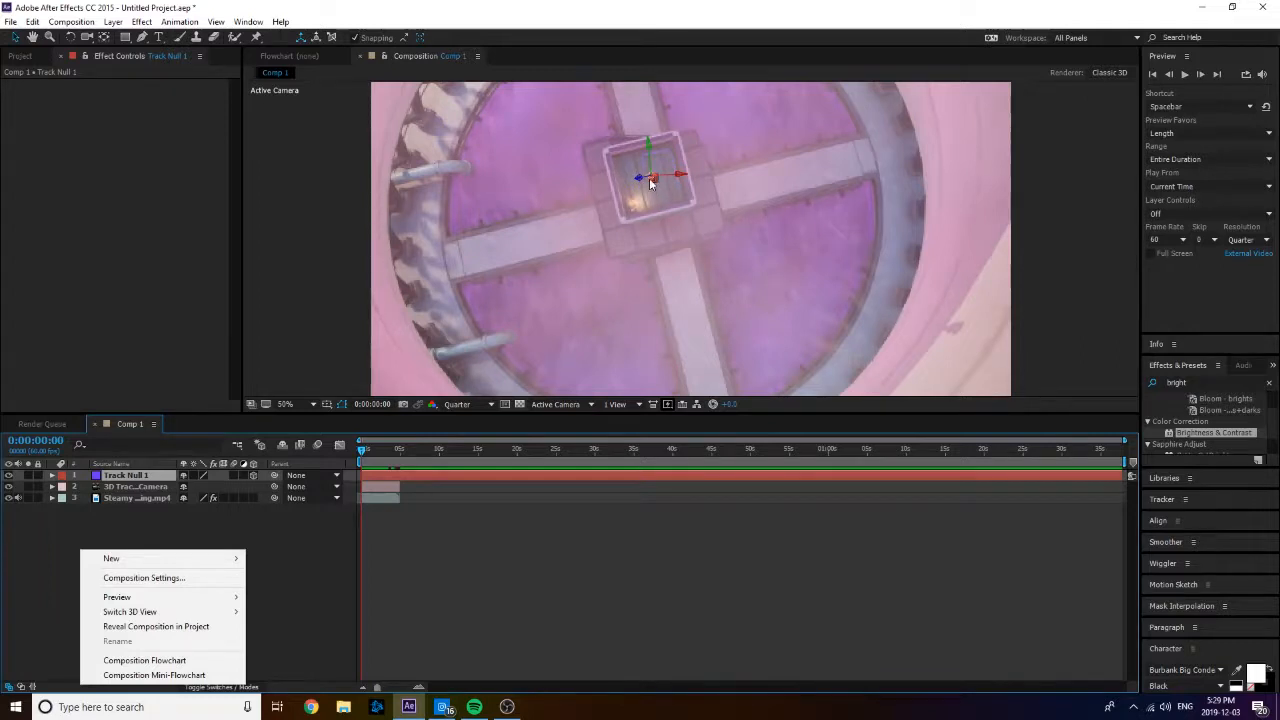
pyautogui.click(299, 543)
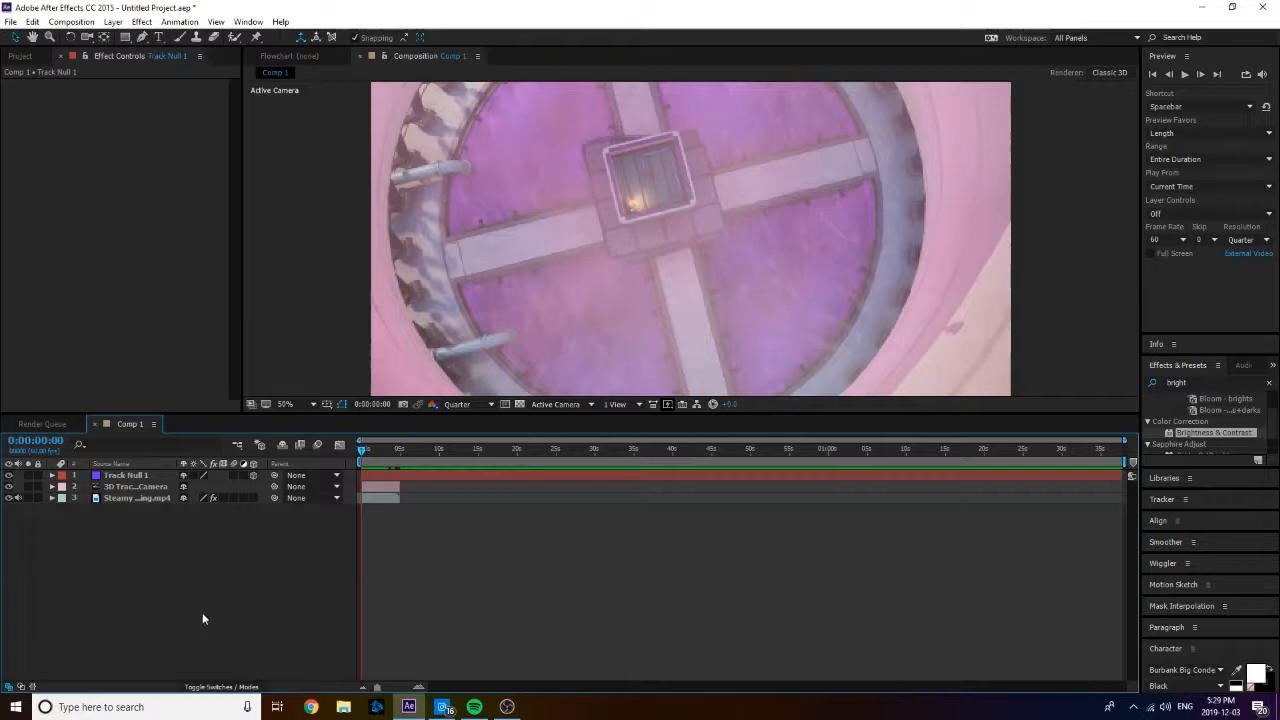
pyautogui.click(113, 21)
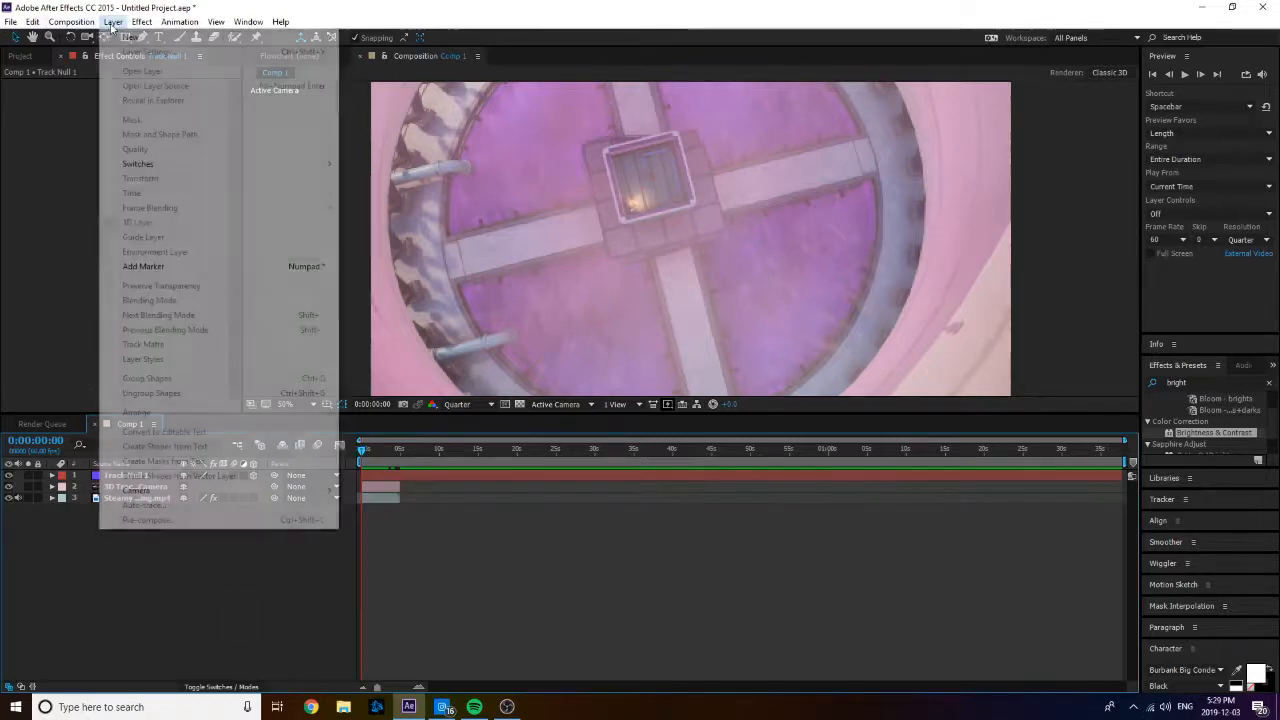
pyautogui.click(49, 602)
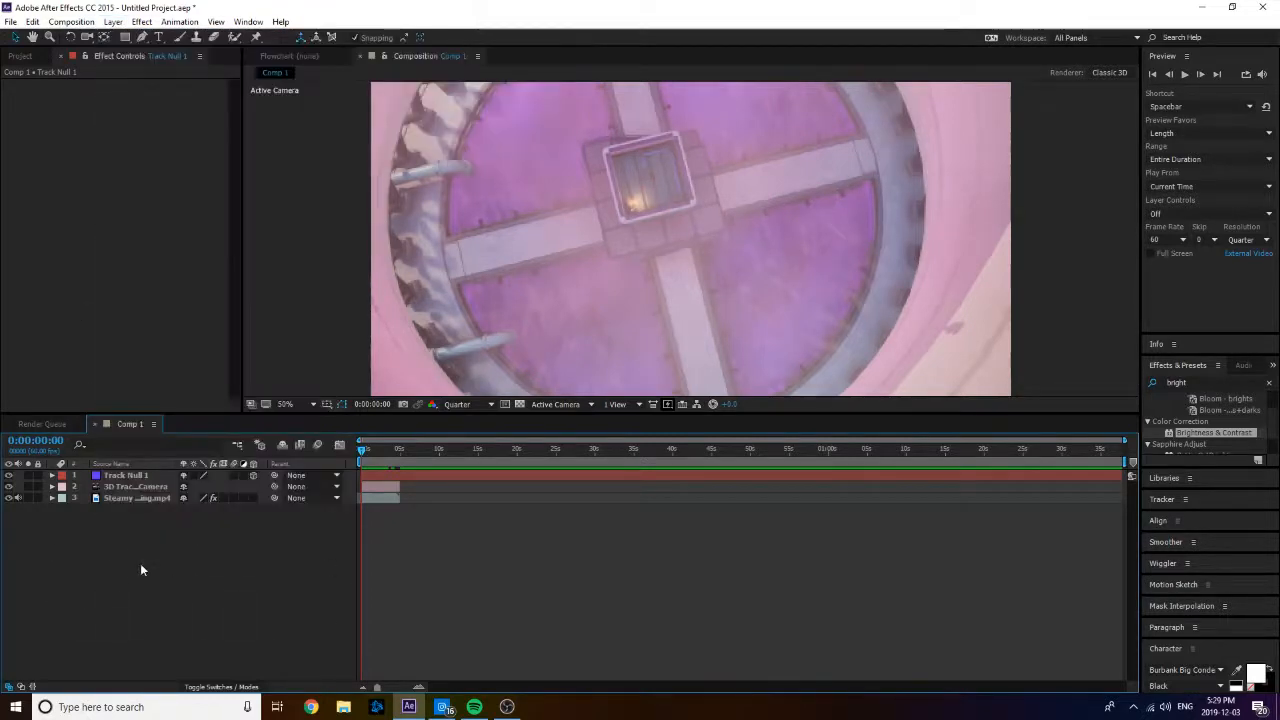
pyautogui.rightClick(140, 564)
pyautogui.click(141, 21)
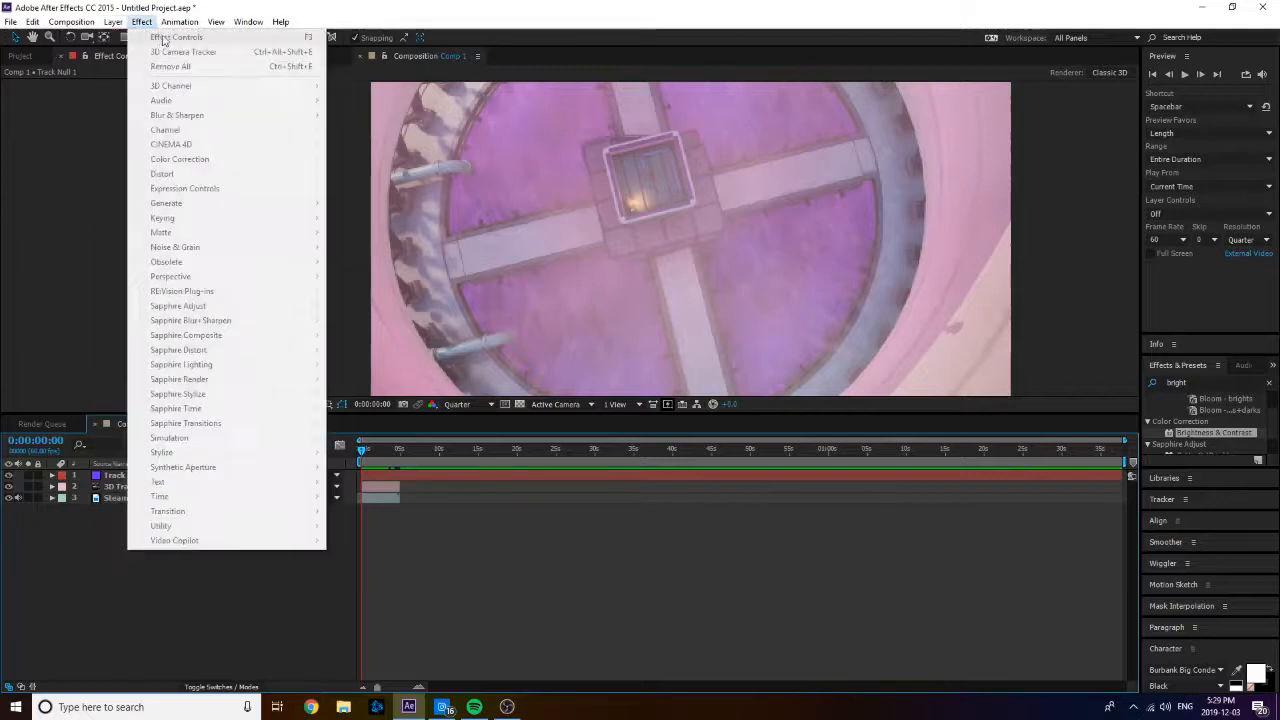
pyautogui.click(104, 571)
# Step: Create a new black solid layer matching the composition size
pyautogui.rightClick(104, 570)
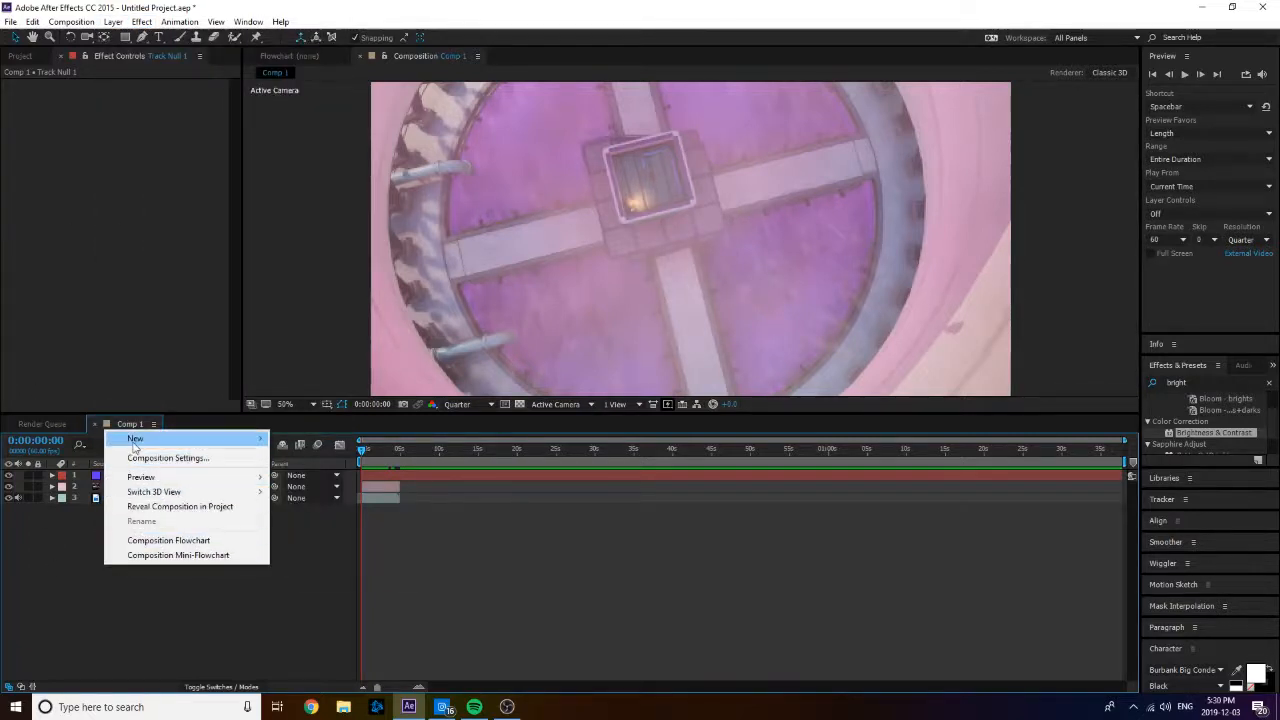
pyautogui.moveTo(135, 443)
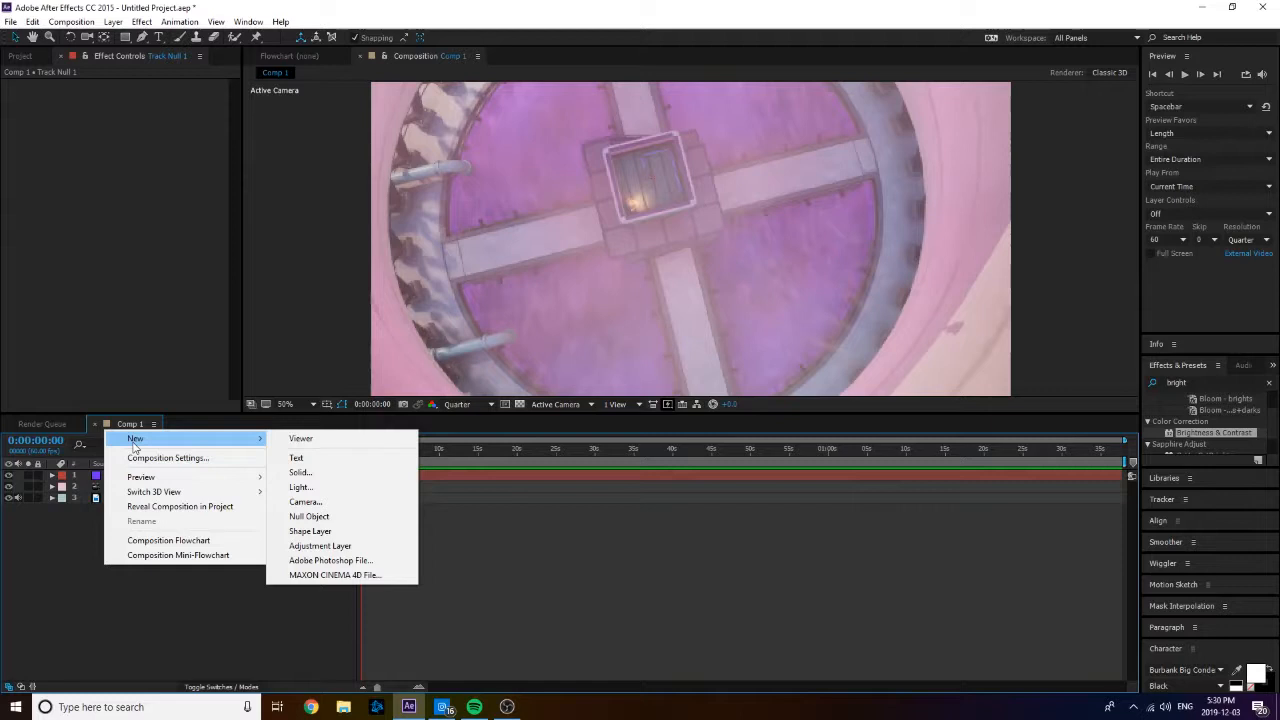
pyautogui.click(300, 472)
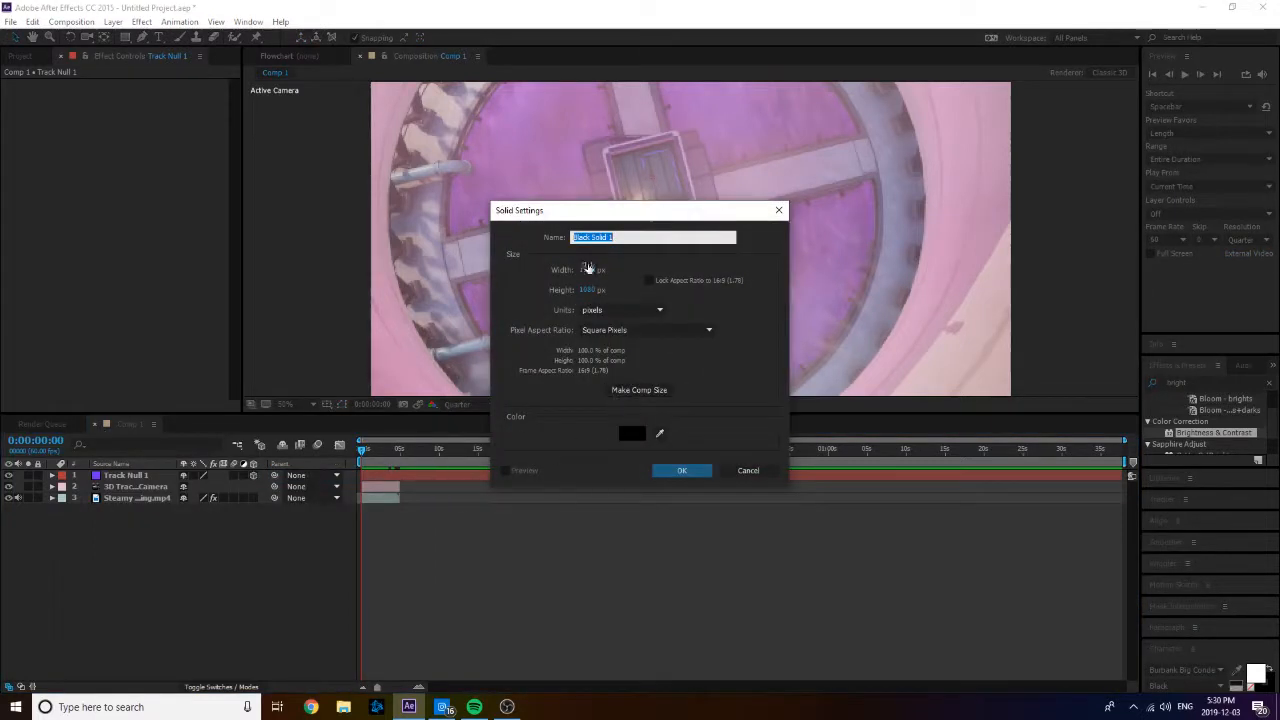
pyautogui.click(637, 390)
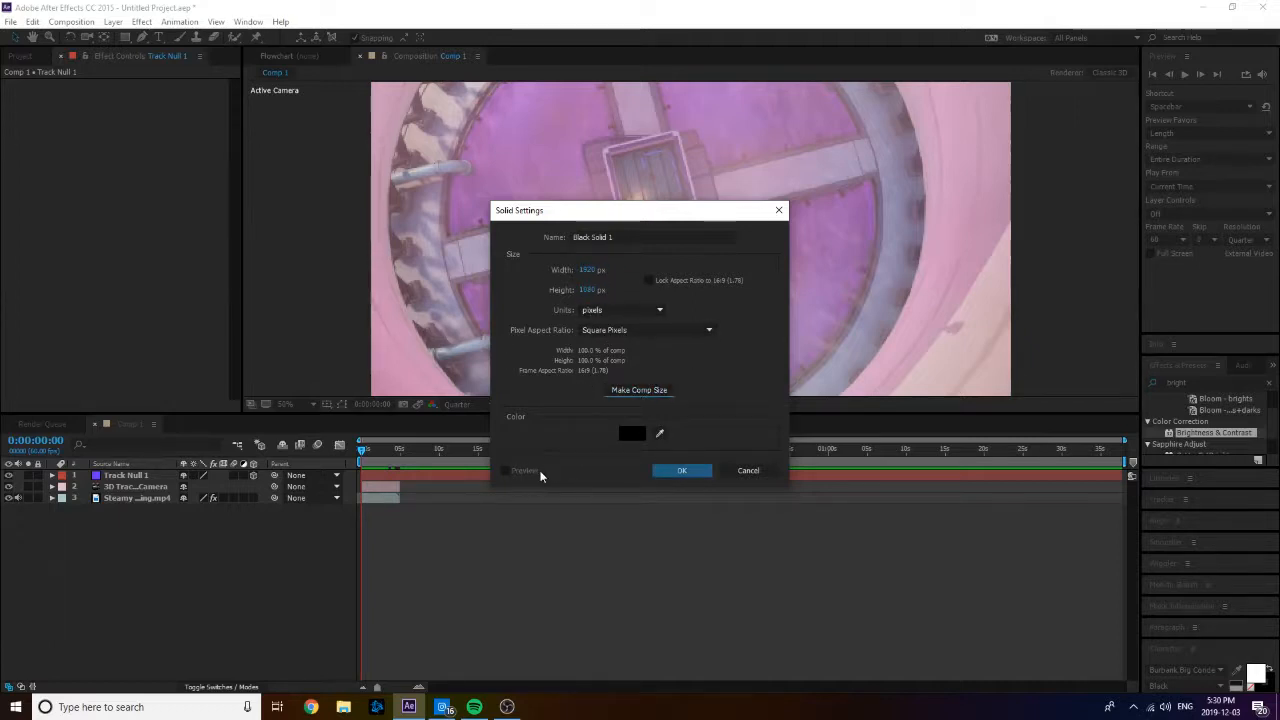
pyautogui.click(680, 470)
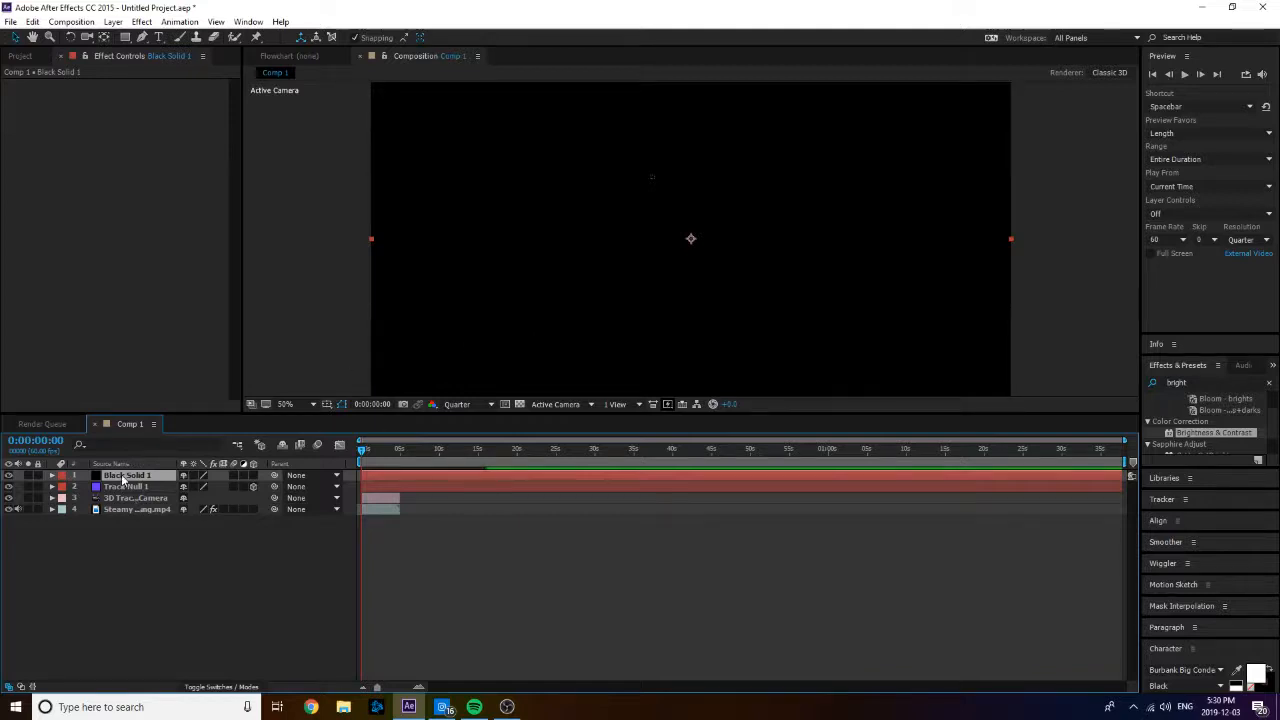
pyautogui.click(126, 510)
pyautogui.moveTo(126, 476); pyautogui.dragTo(128, 517)
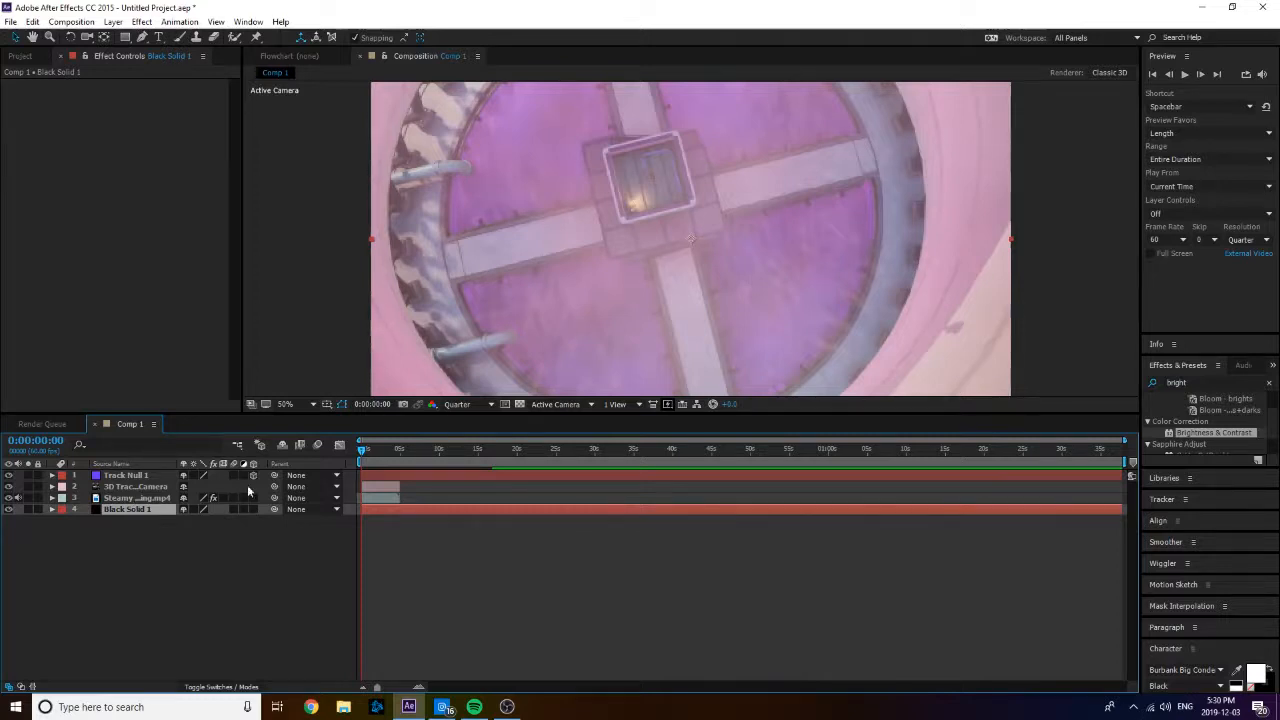
pyautogui.moveTo(124, 511); pyautogui.dragTo(128, 490)
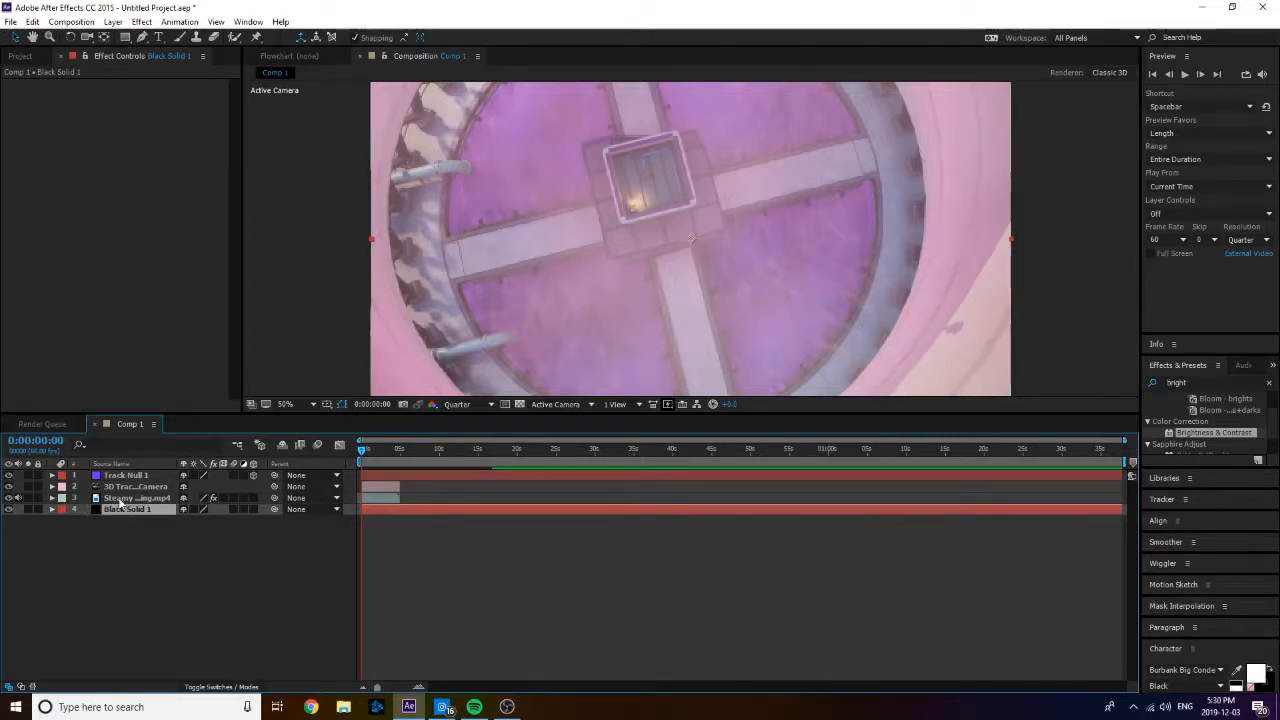
pyautogui.click(134, 476)
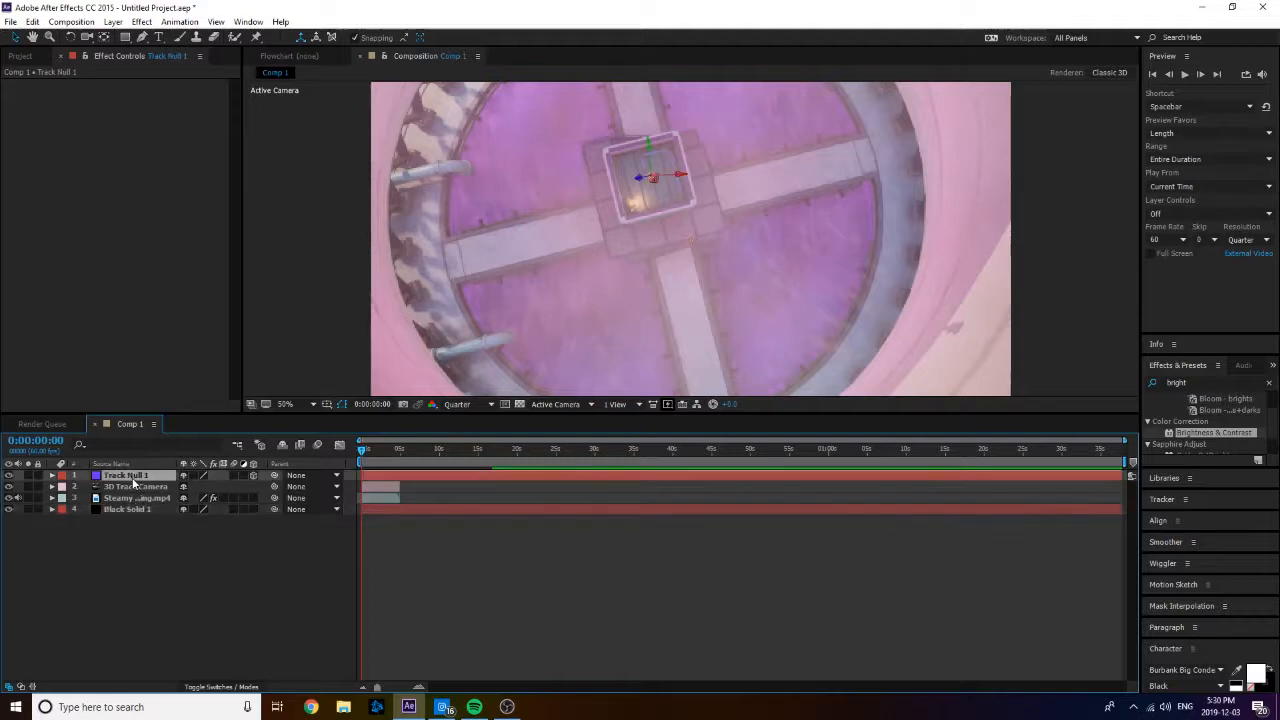
pyautogui.moveTo(131, 509); pyautogui.dragTo(143, 478)
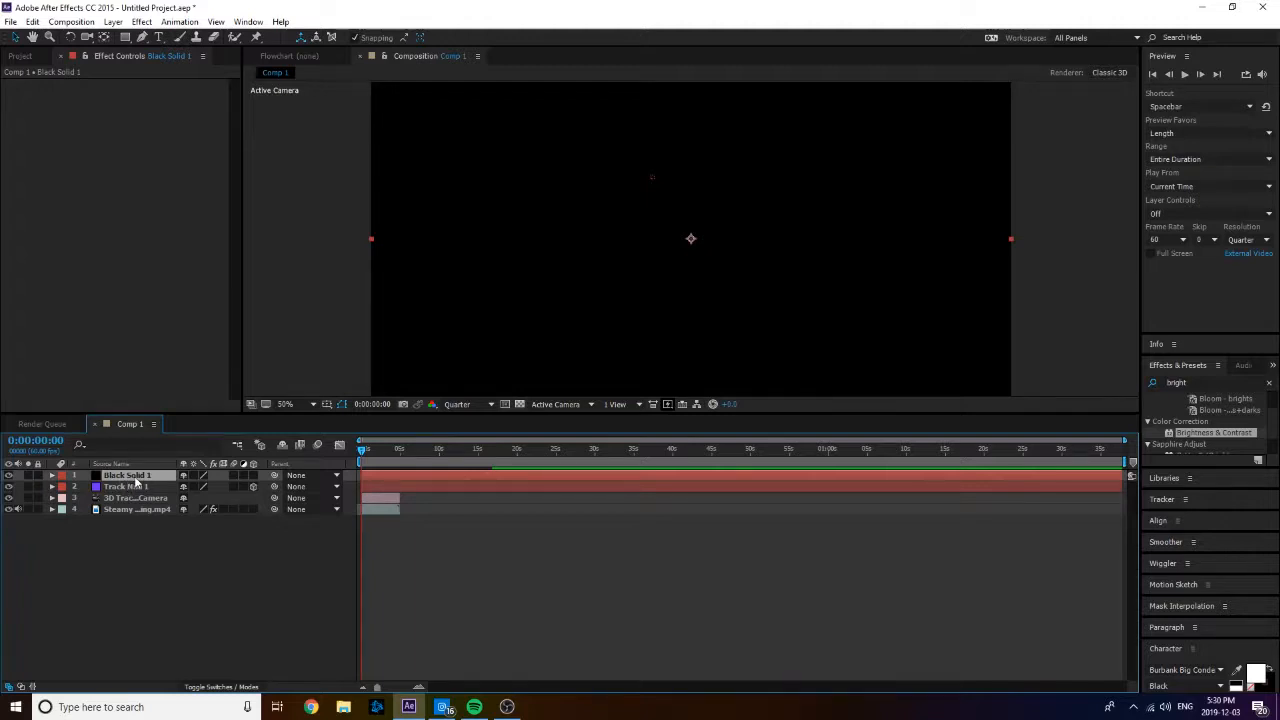
# Step: Apply the Video Copilot Element effect to the black solid layer
pyautogui.rightClick(128, 479)
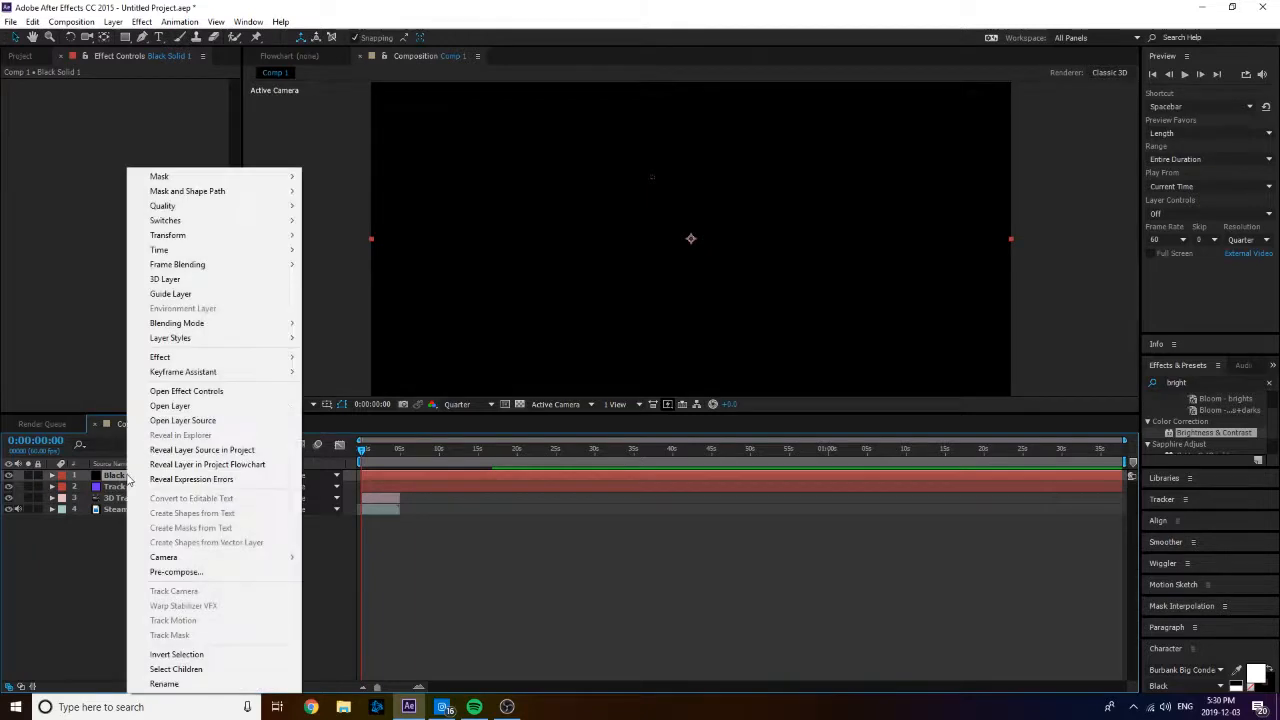
pyautogui.moveTo(185, 361)
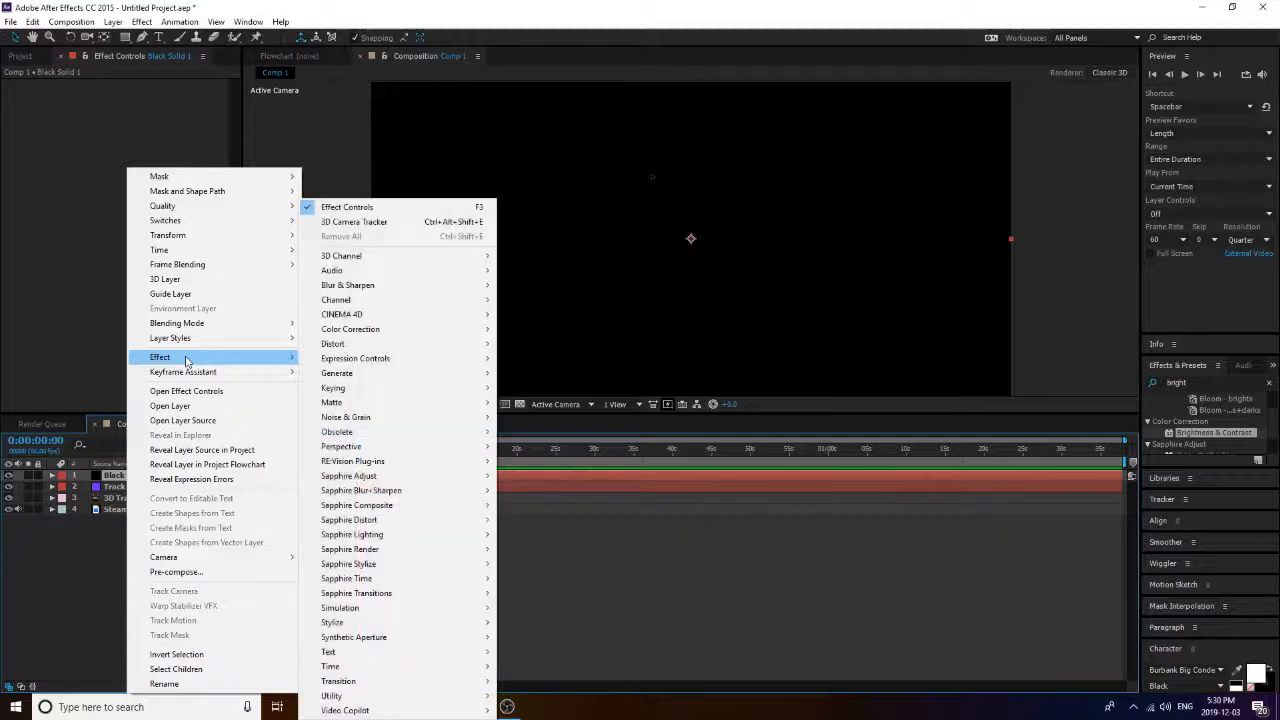
pyautogui.moveTo(480, 710)
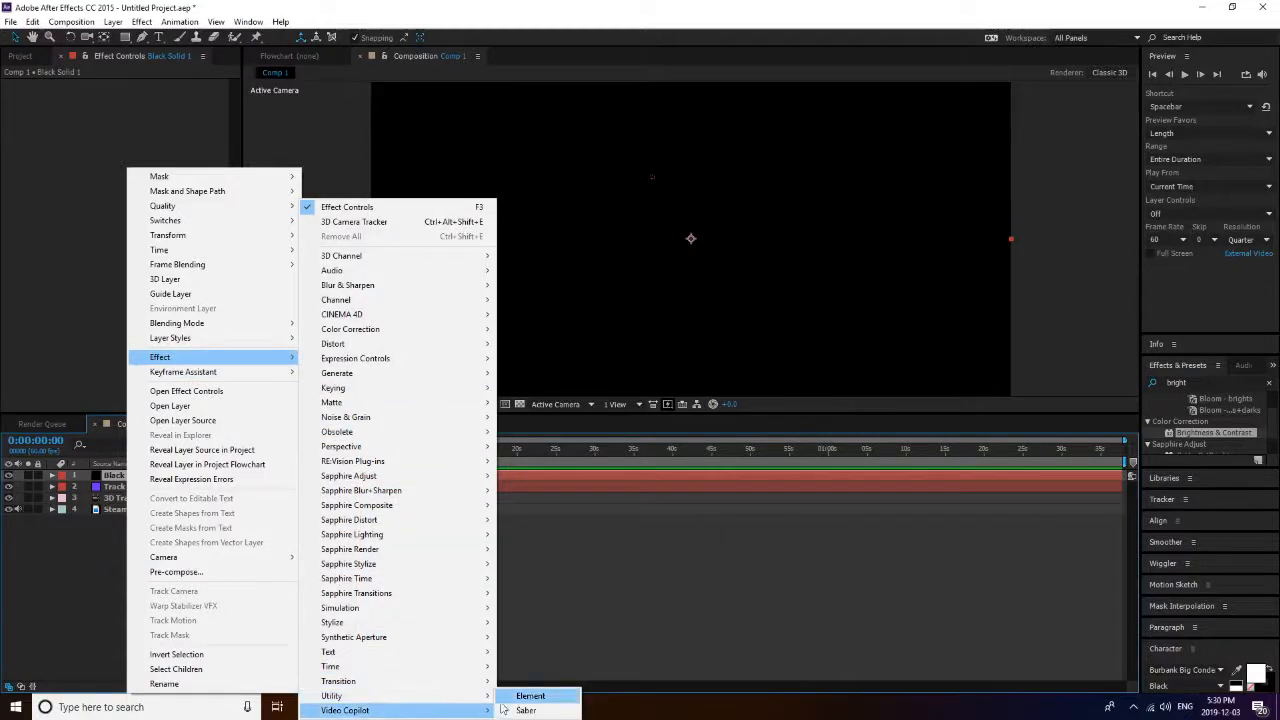
pyautogui.click(531, 696)
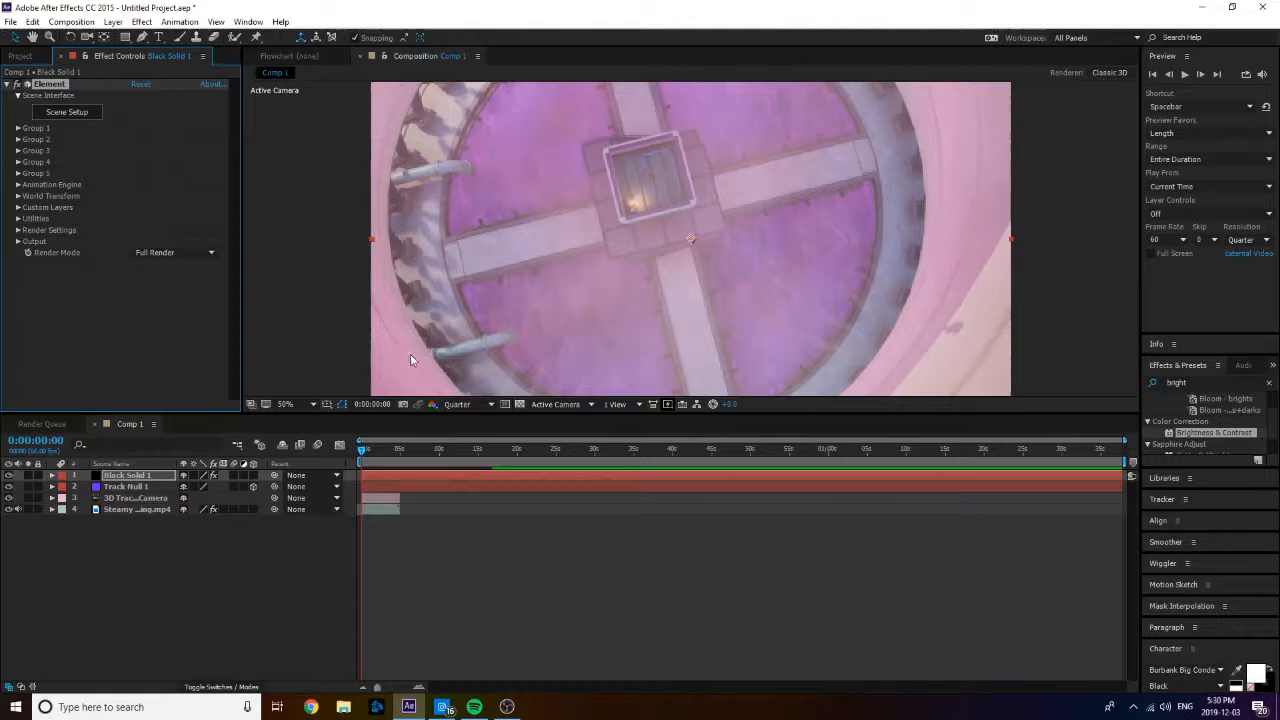
pyautogui.click(130, 477)
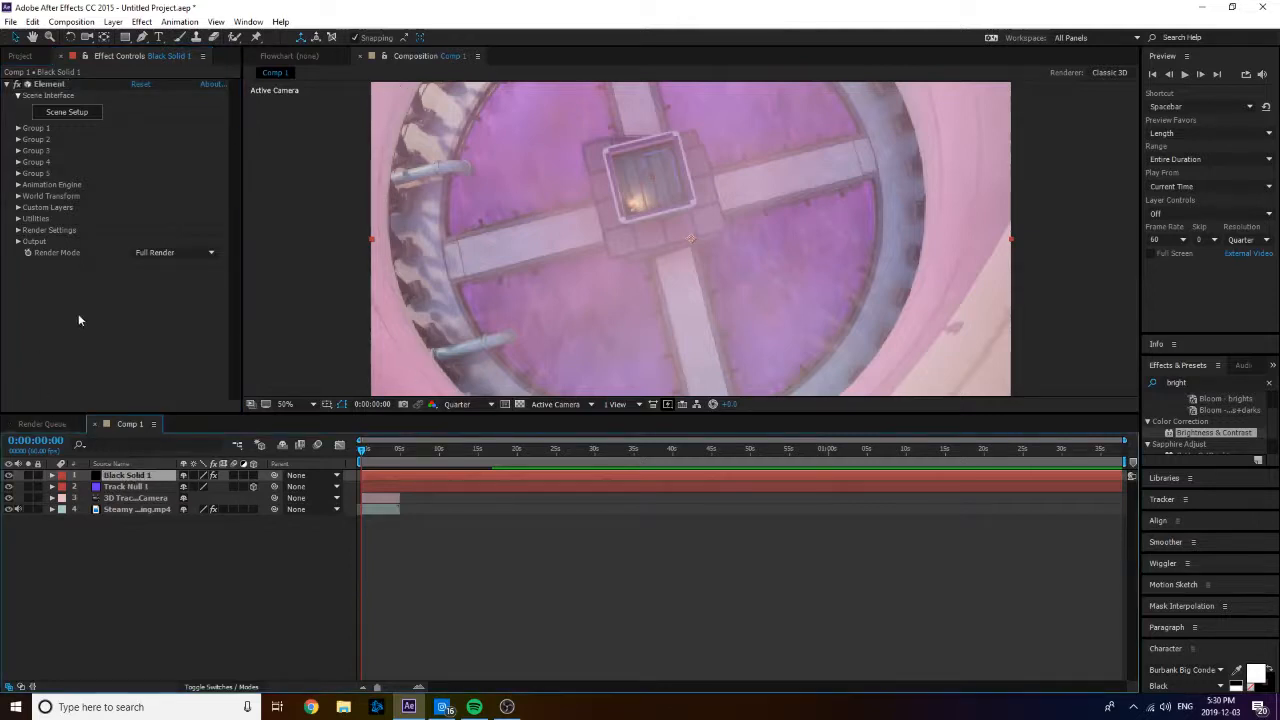
pyautogui.click(88, 564)
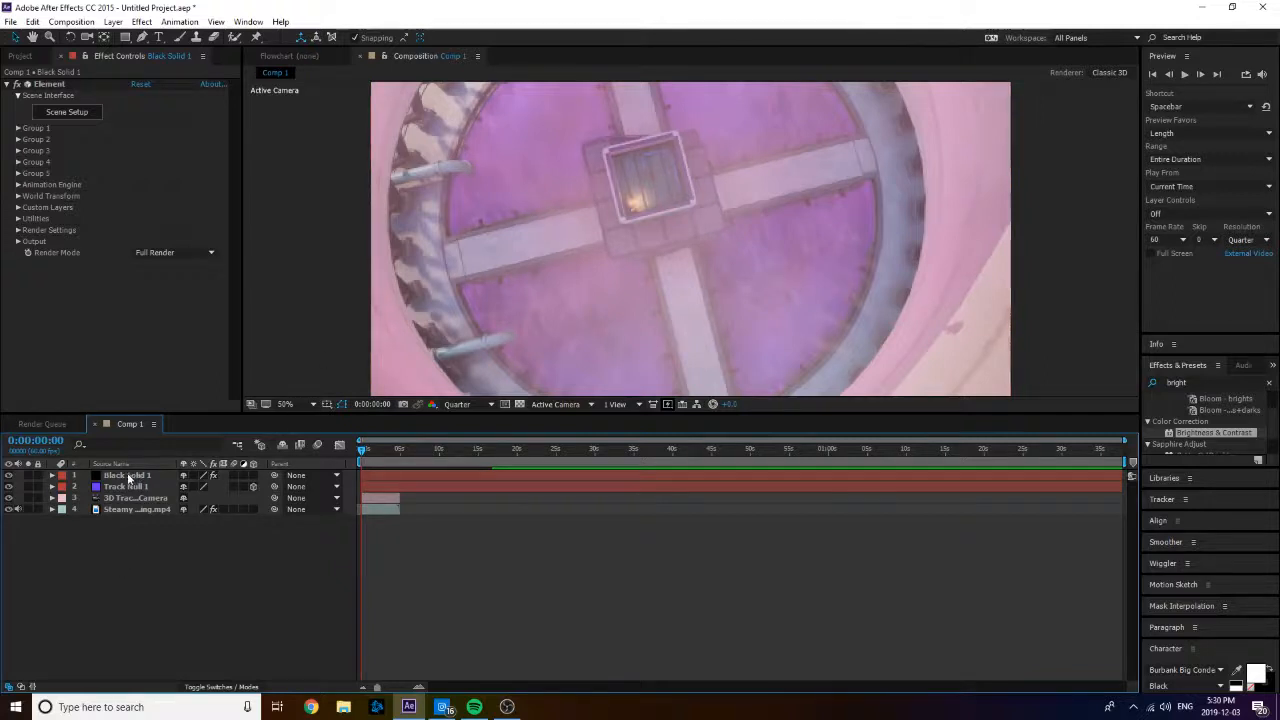
# Step: Add a new text layer reading "TUTORIAL" to Comp 1
pyautogui.rightClick(101, 550)
pyautogui.moveTo(136, 567)
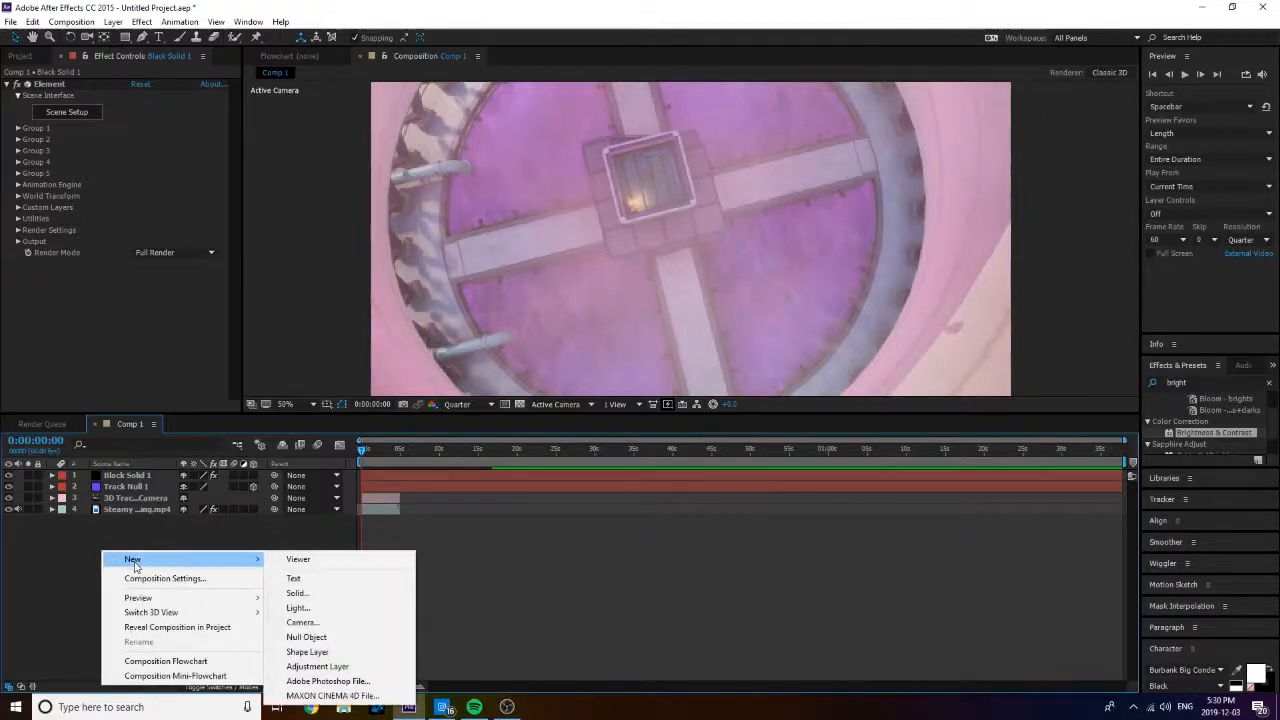
pyautogui.click(288, 579)
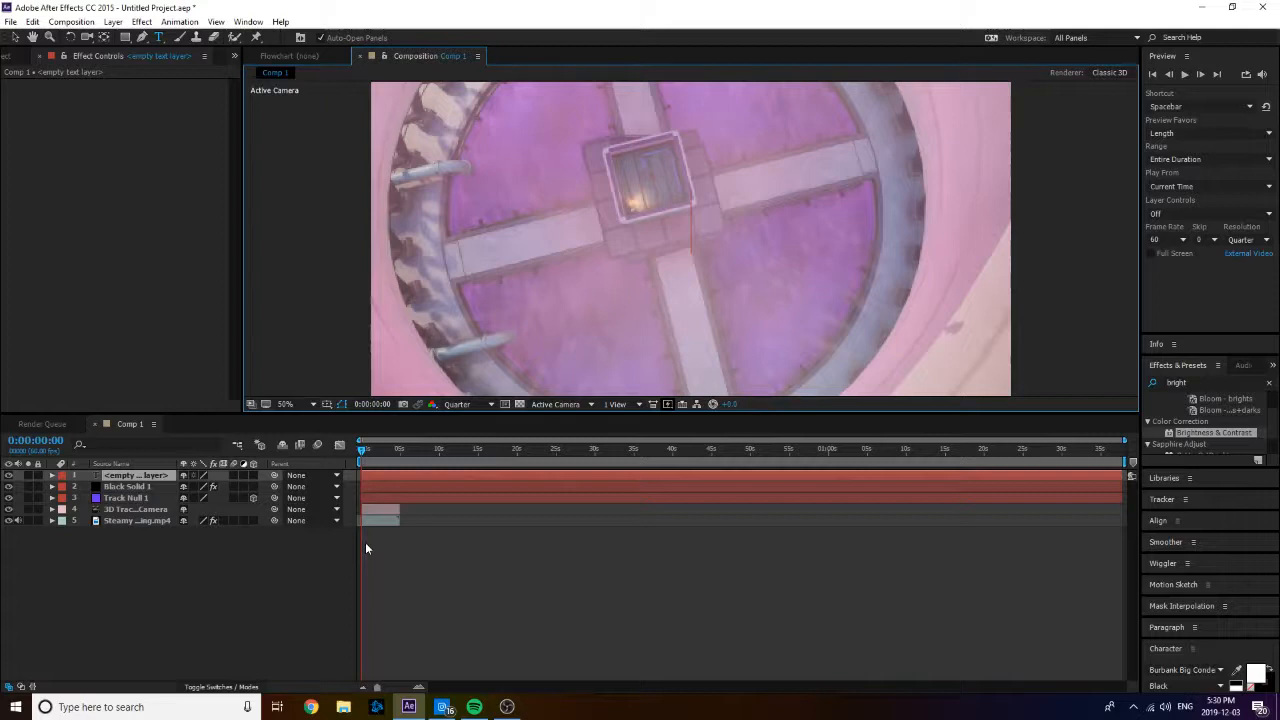
pyautogui.write('TUROT')
pyautogui.press('BackSpace')
pyautogui.press('BackSpace')
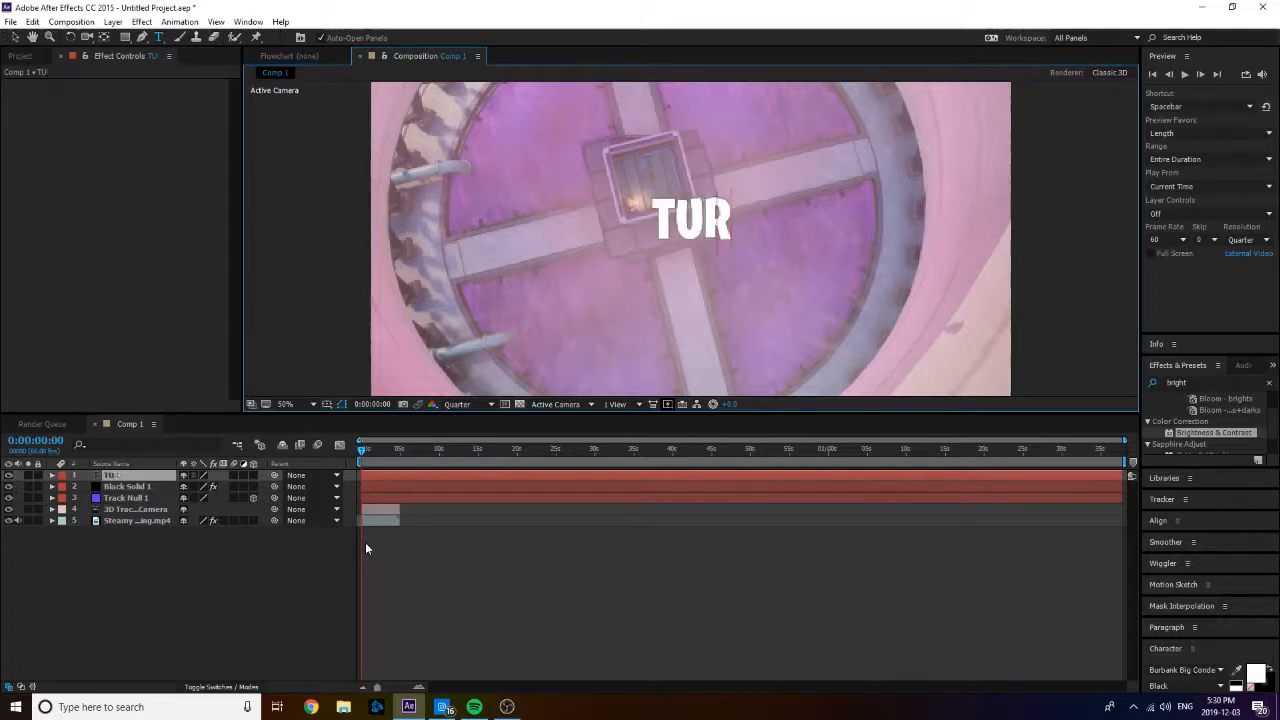
pyautogui.press('BackSpace')
pyautogui.write('TORIAL')
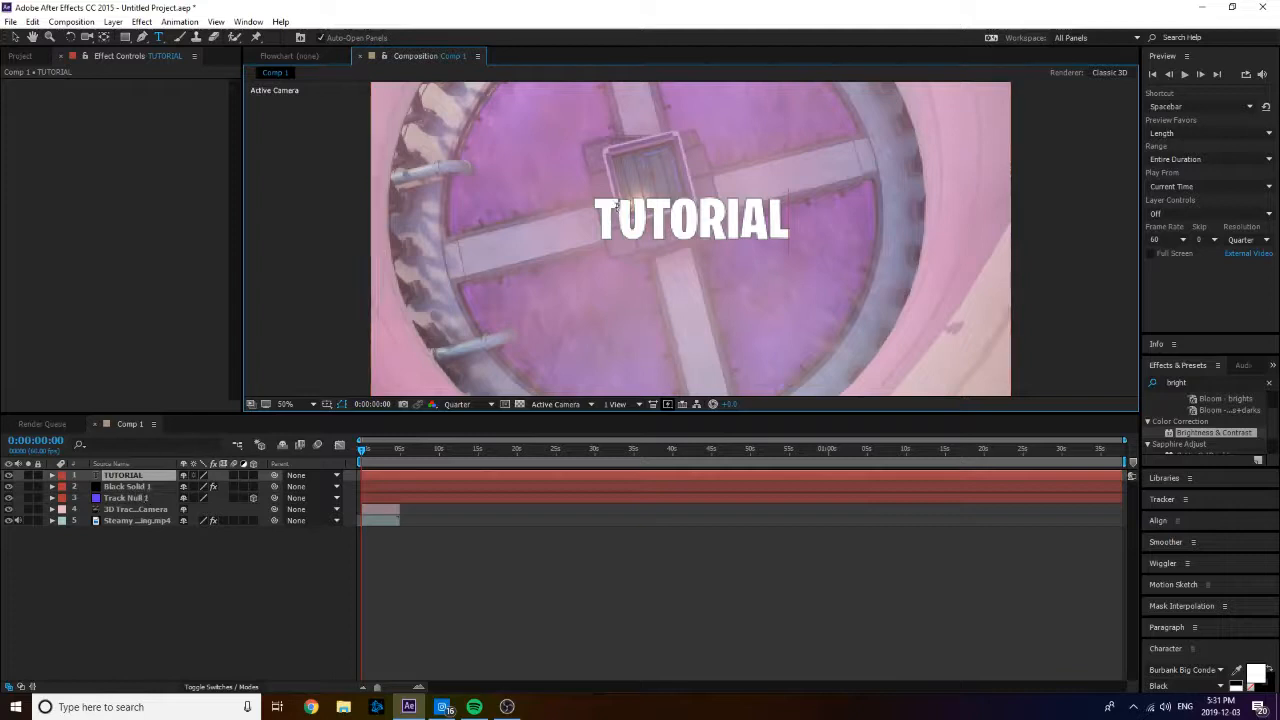
# Step: Set Path Layer 1 in the Black Solid's Element custom text and masks to the TUTORIAL layer
pyautogui.click(130, 487)
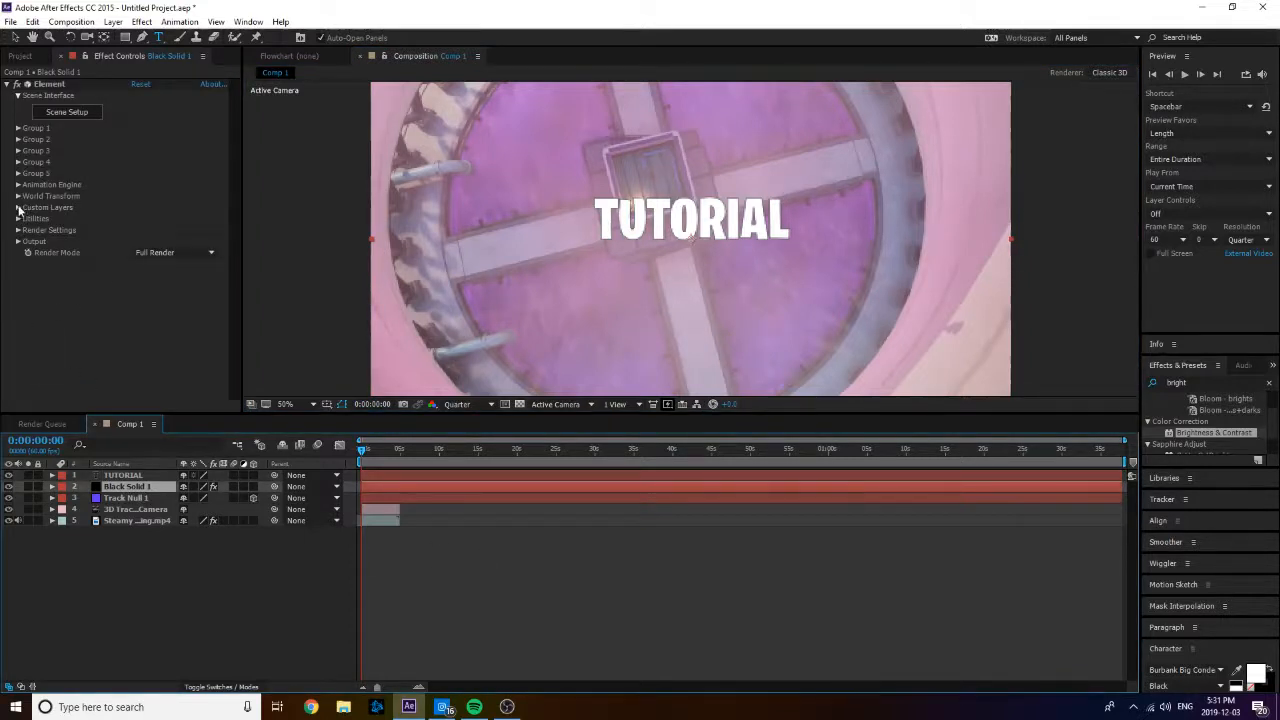
pyautogui.click(18, 208)
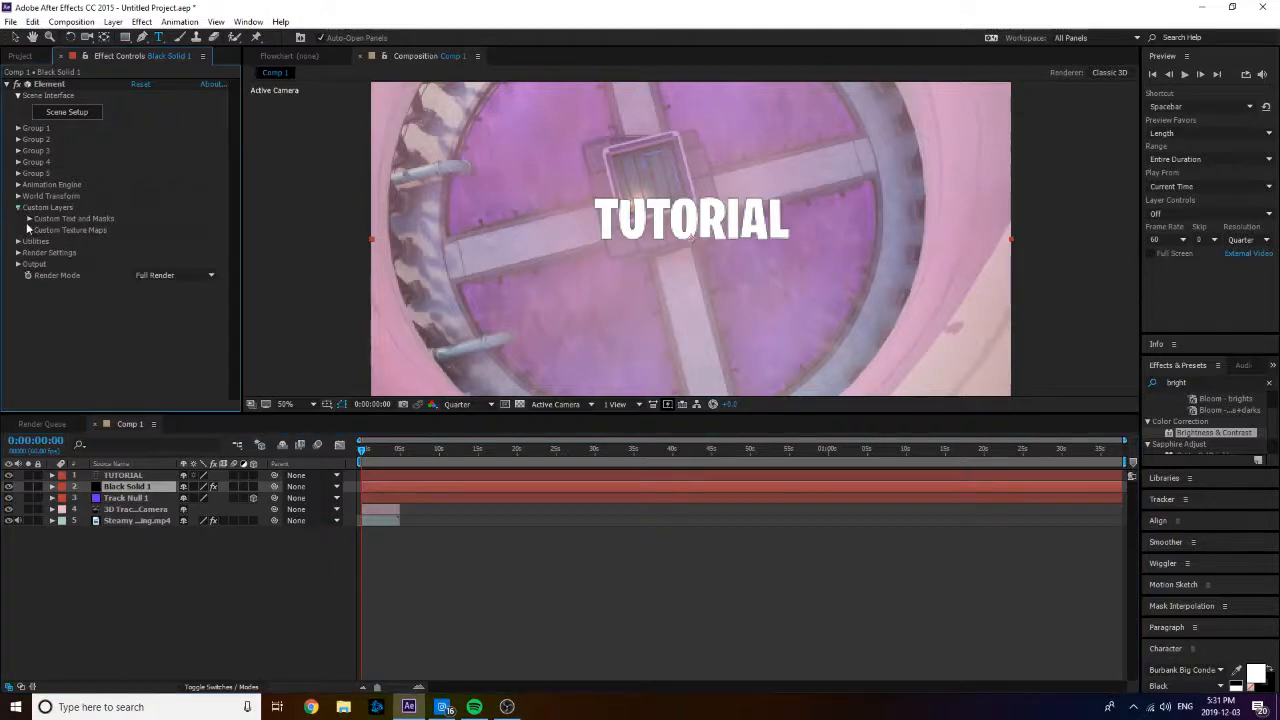
pyautogui.click(29, 219)
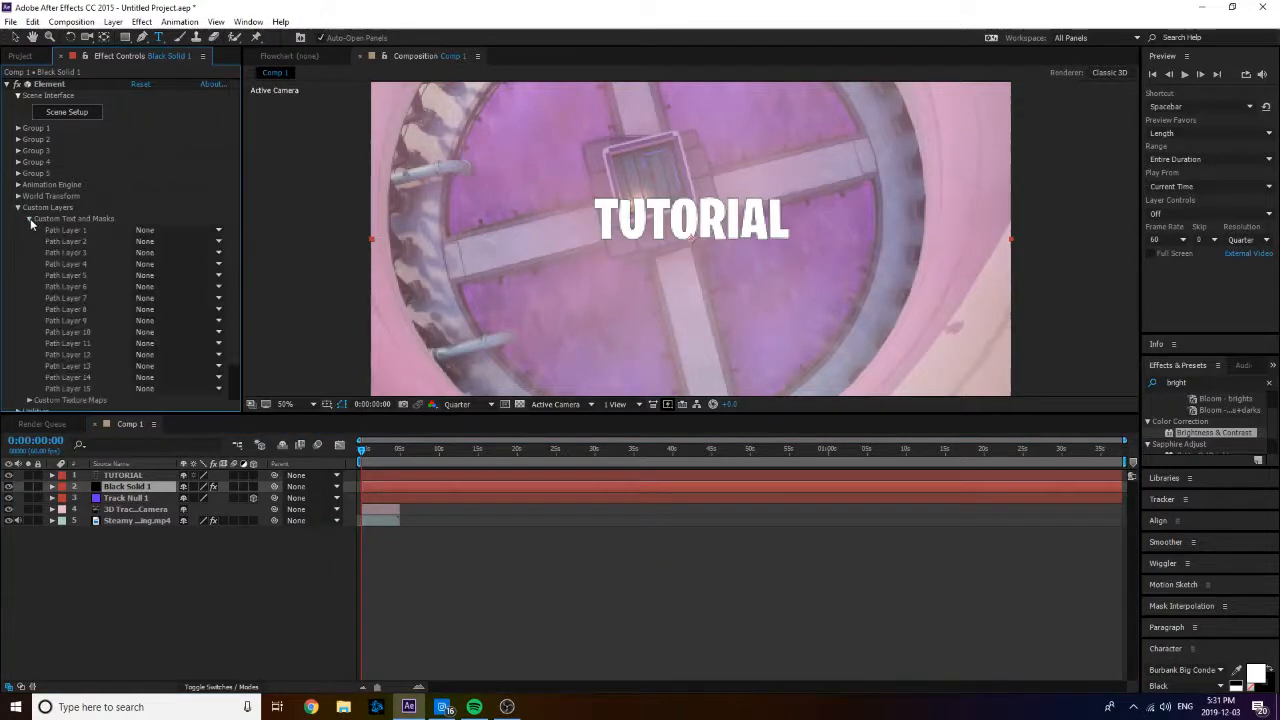
pyautogui.click(182, 230)
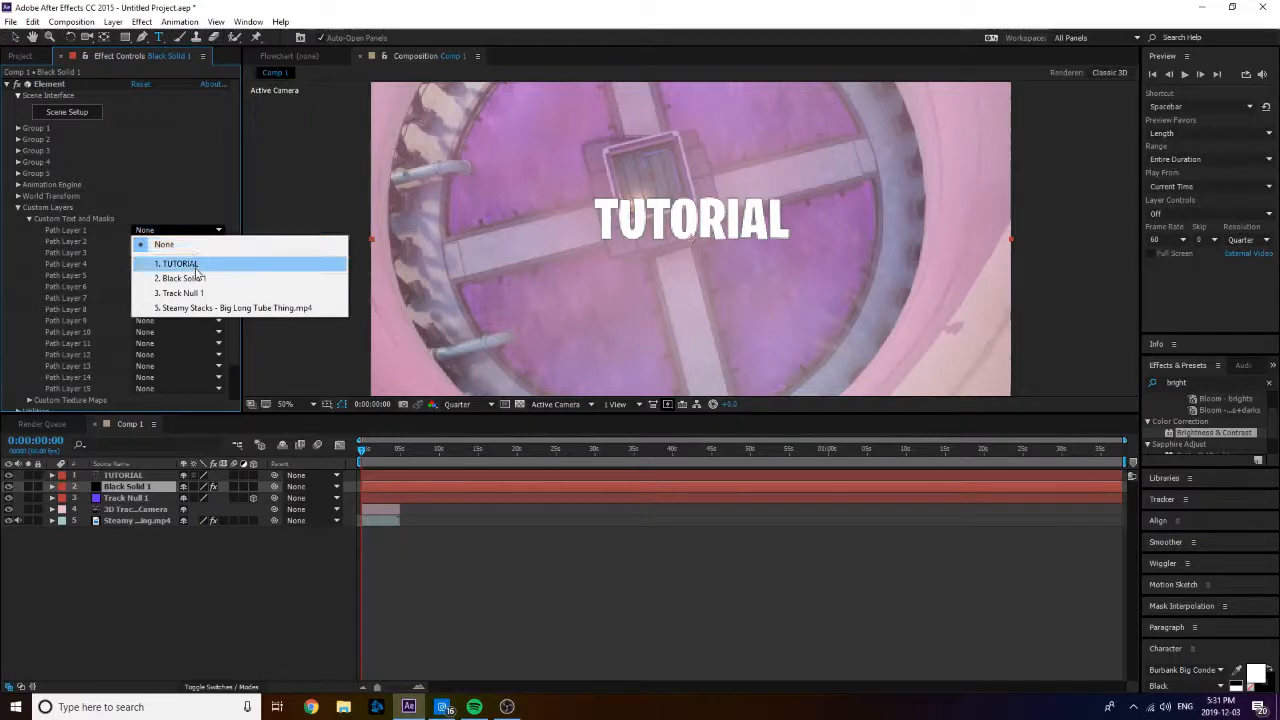
pyautogui.click(172, 266)
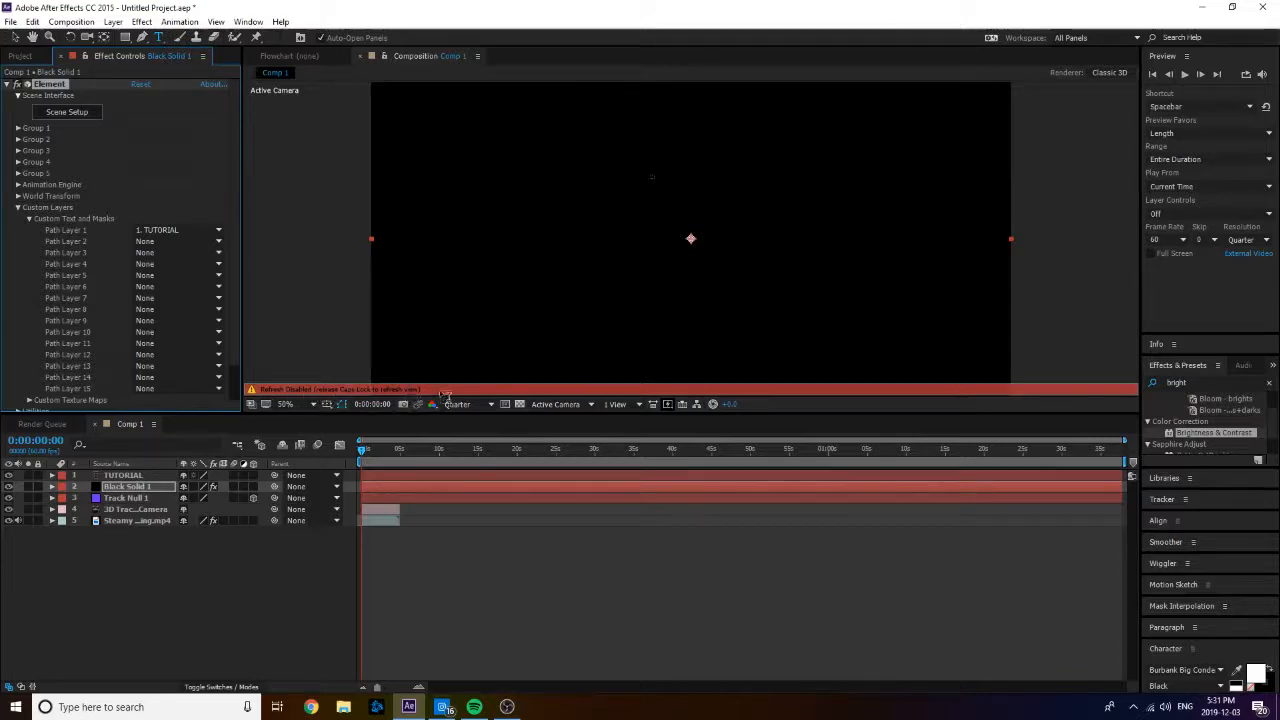
pyautogui.press('capslock')
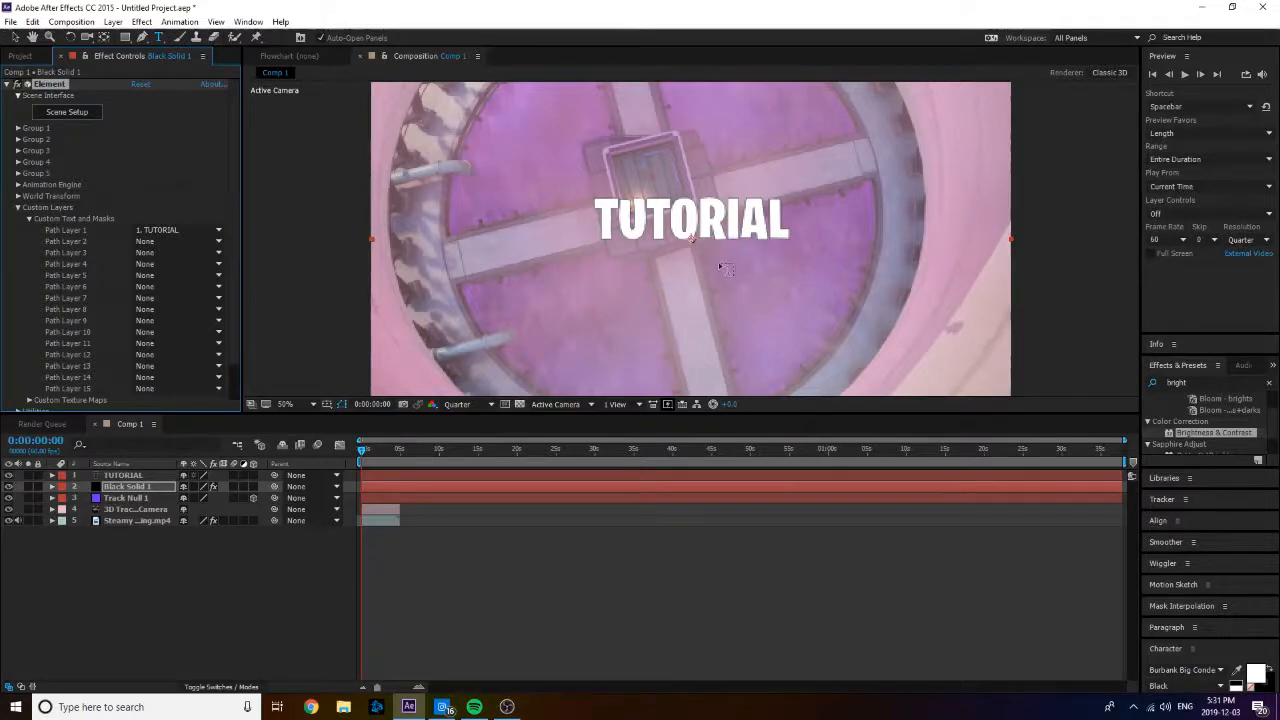
pyautogui.moveTo(367, 455)
pyautogui.mouseDown()
pyautogui.moveTo(391, 457)
pyautogui.moveTo(355, 458)
pyautogui.mouseUp()
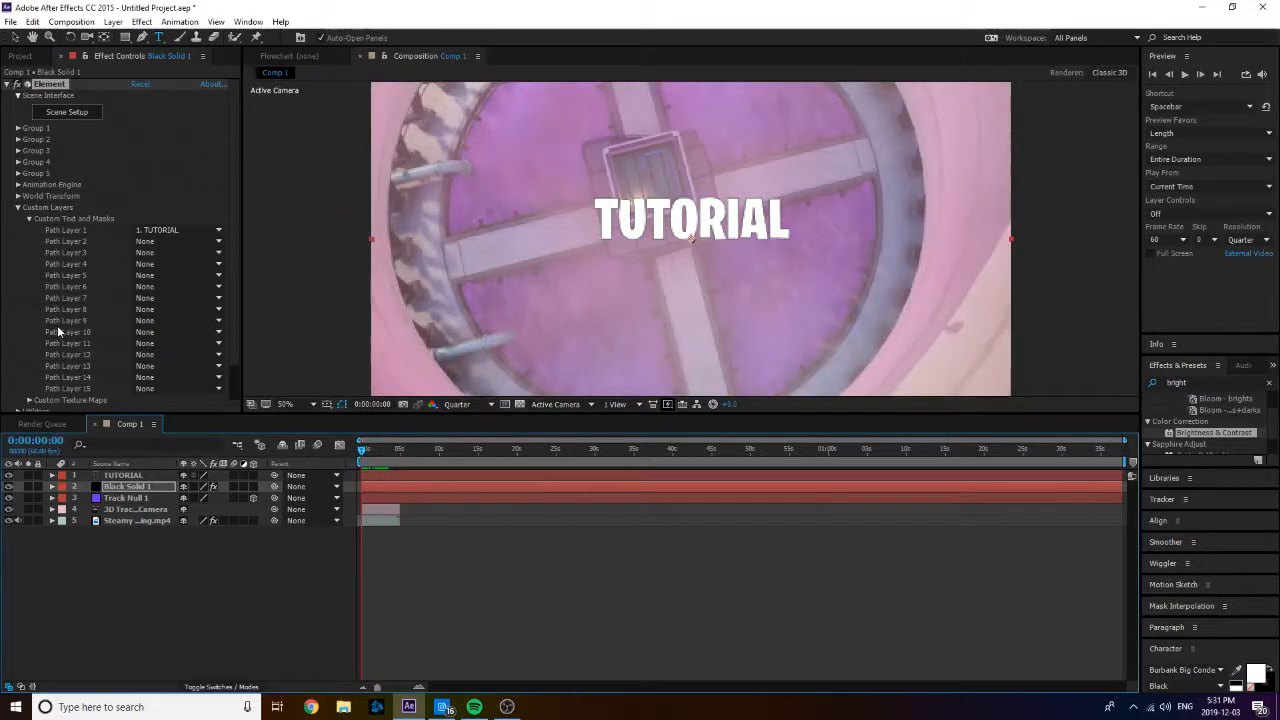
# Step: Set Layer 1 of Element's custom texture maps to the Steamy Stacks video layer
pyautogui.scroll(-2, 58, 332)
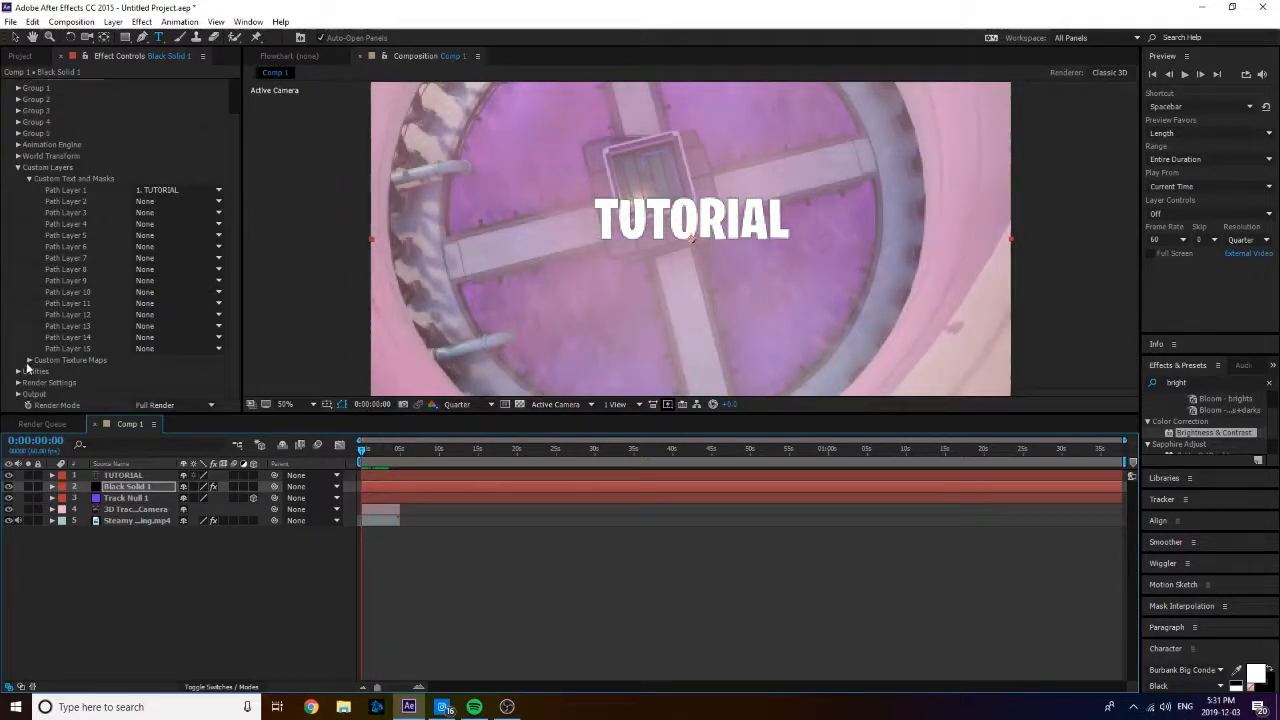
pyautogui.click(29, 361)
pyautogui.scroll(-5, 29, 366)
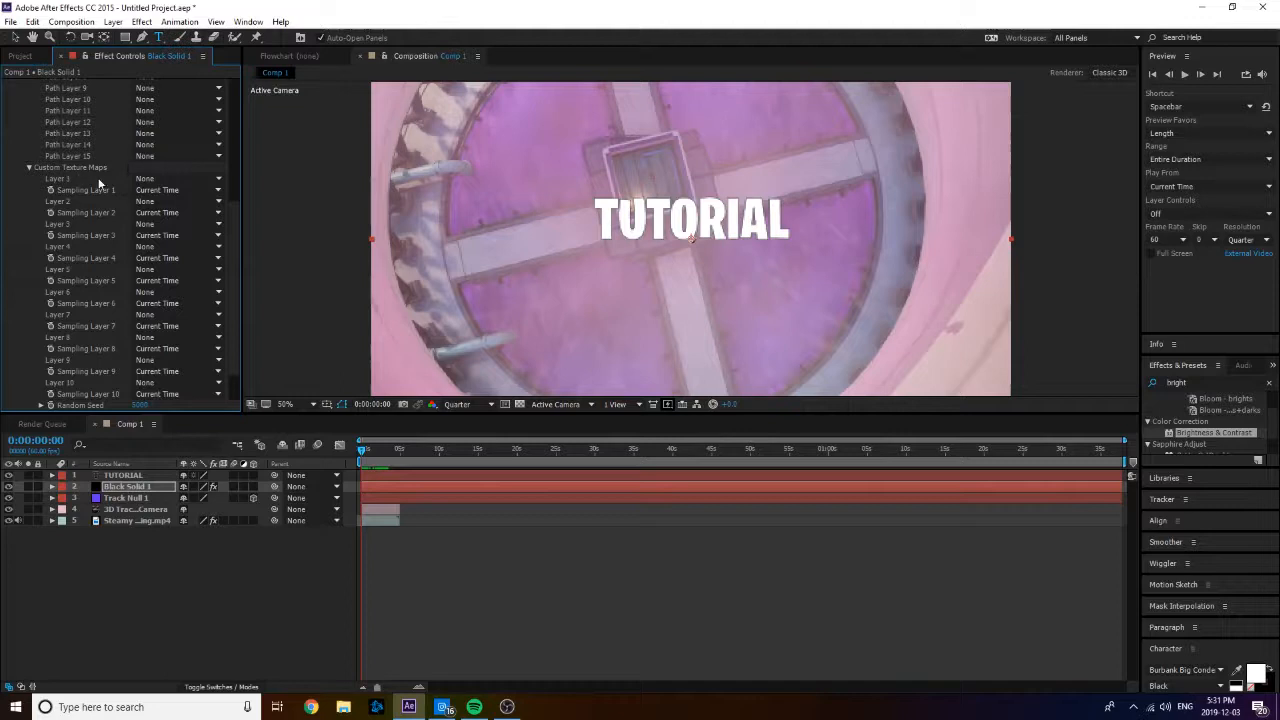
pyautogui.click(155, 179)
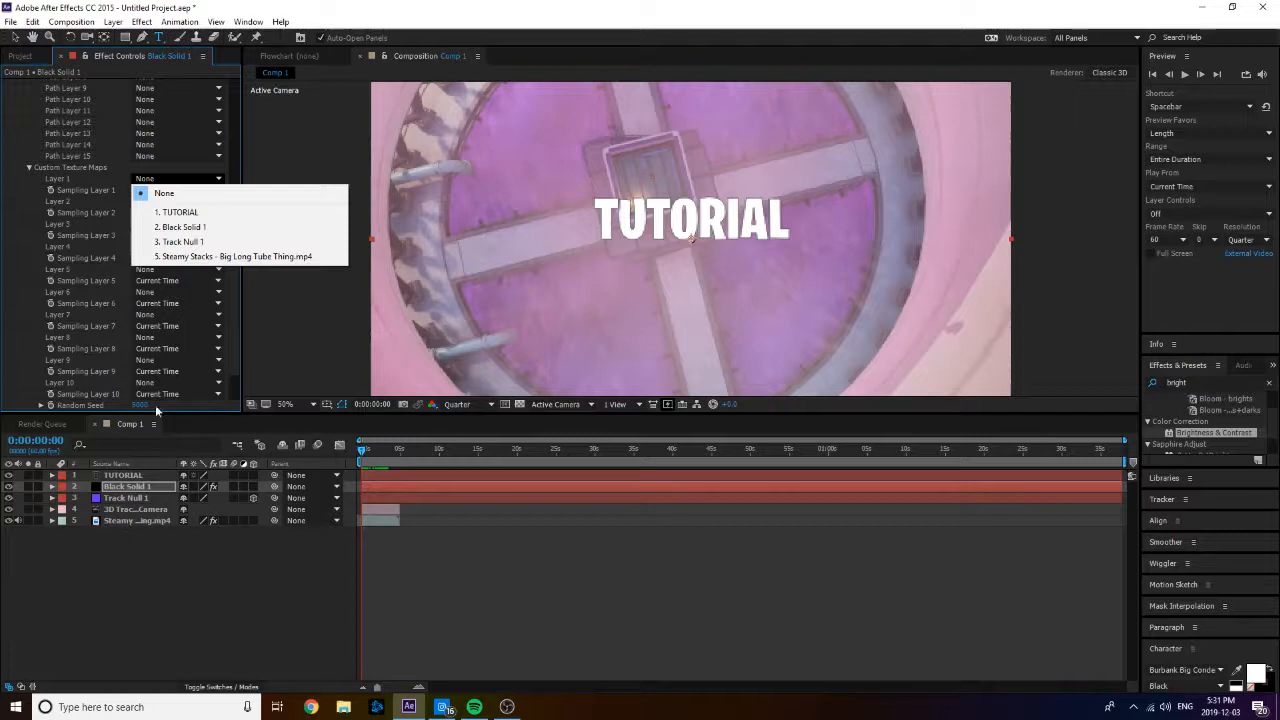
pyautogui.click(200, 256)
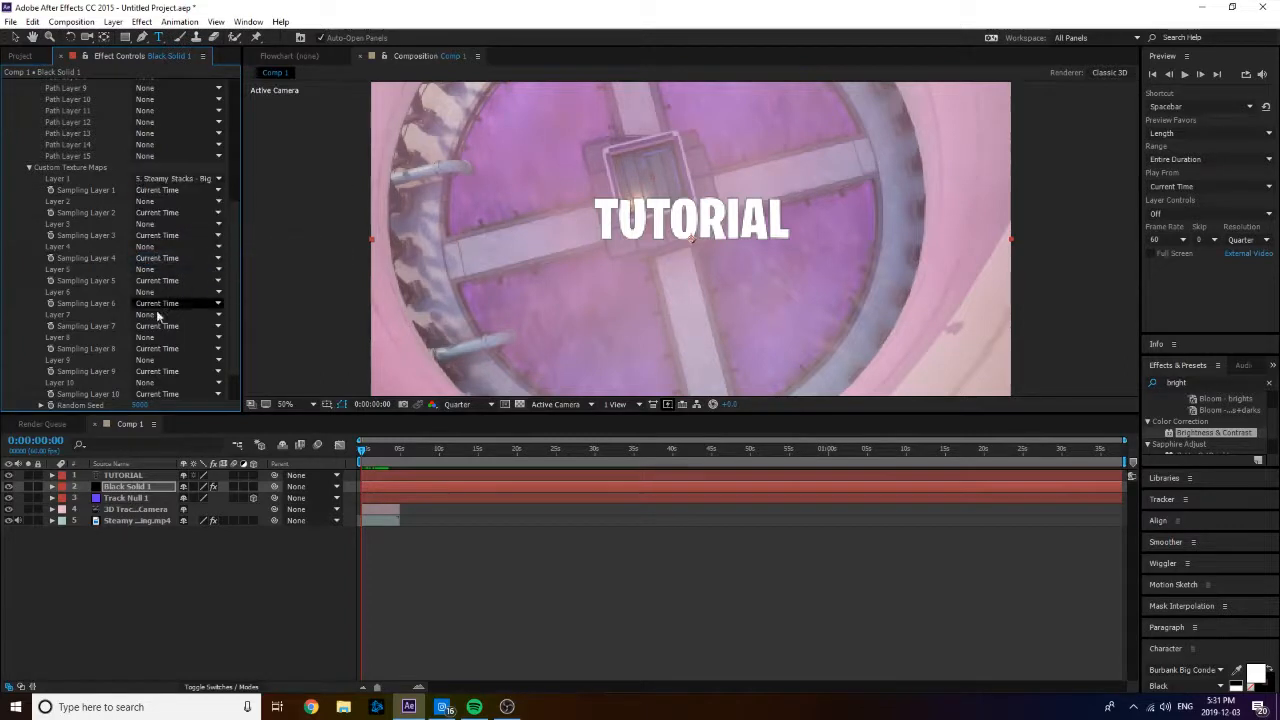
# Step: Set the Override Layer of Element's physical environment render settings to the Steamy Stacks video layer
pyautogui.scroll(3, 126, 290)
pyautogui.scroll(5, 126, 290)
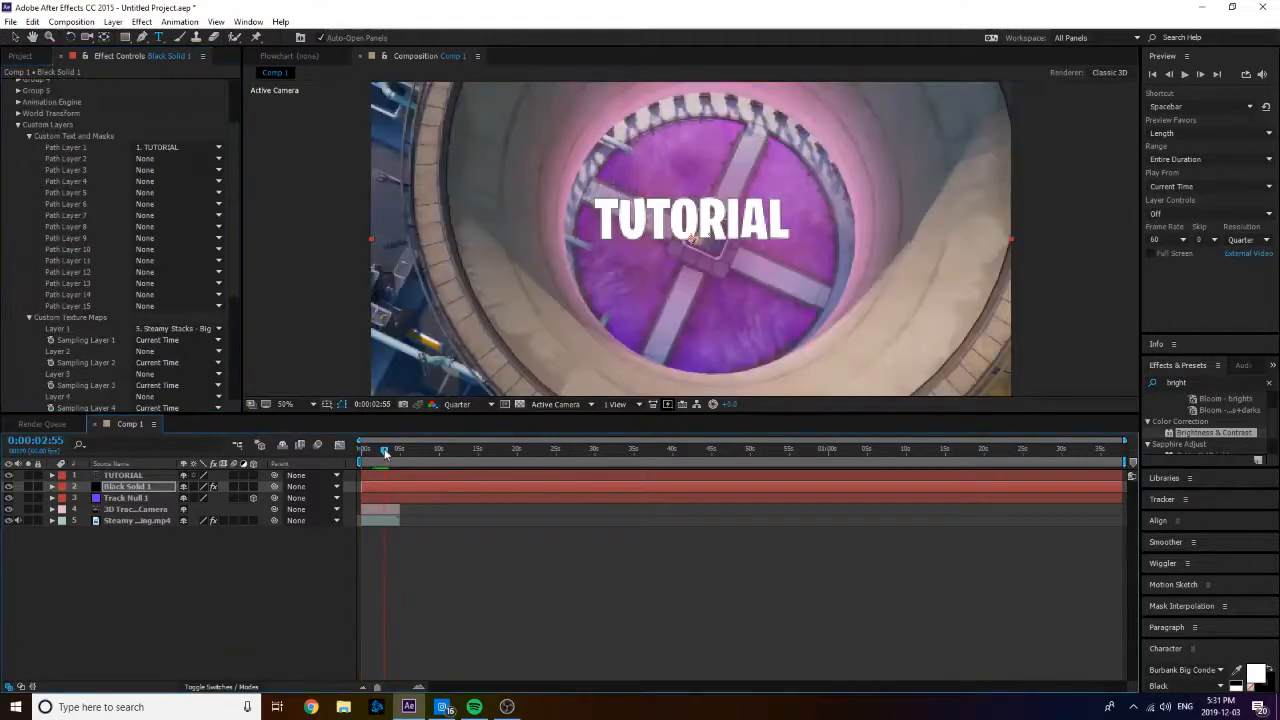
pyautogui.scroll(-5, 62, 116)
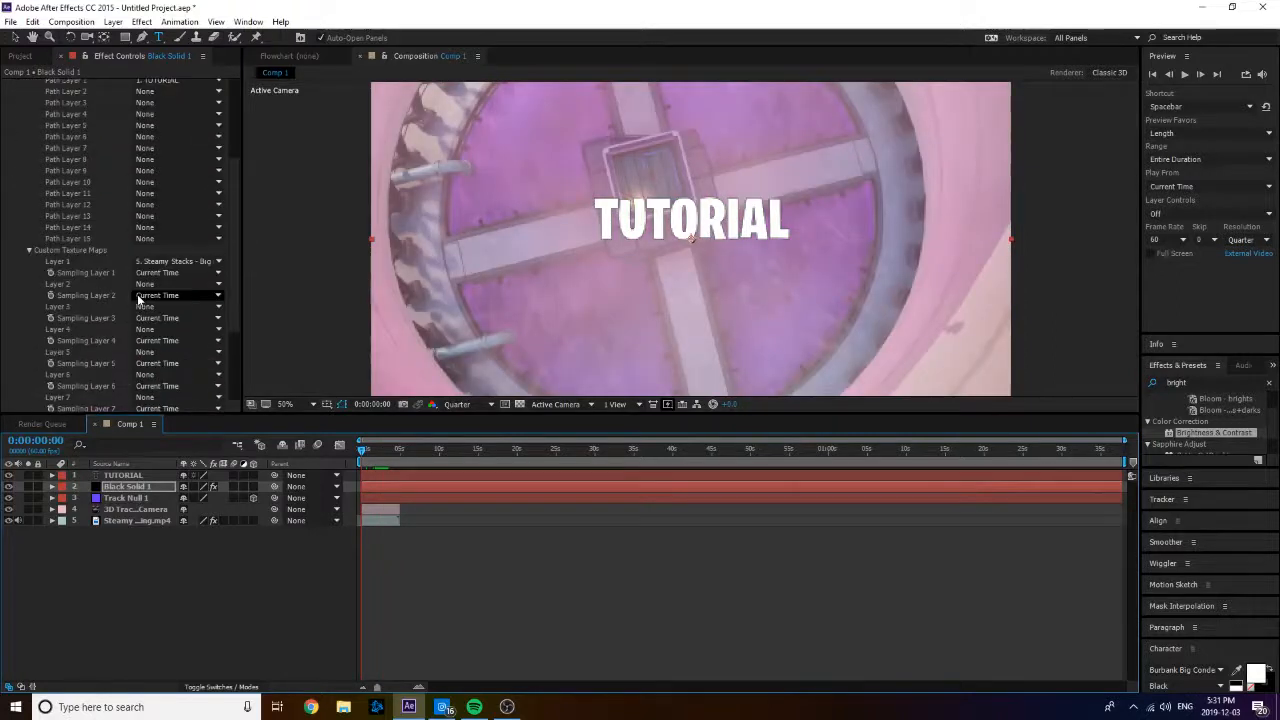
pyautogui.scroll(6, 49, 175)
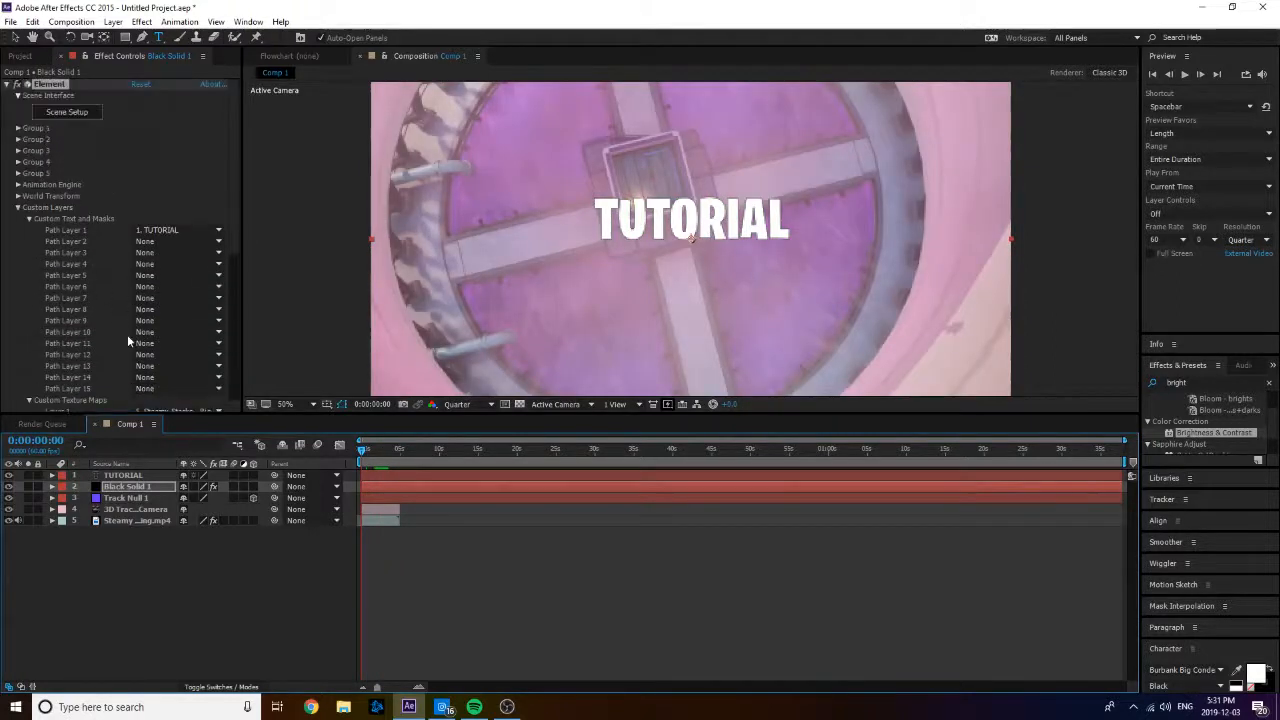
pyautogui.scroll(-5, 128, 330)
pyautogui.scroll(3, 97, 352)
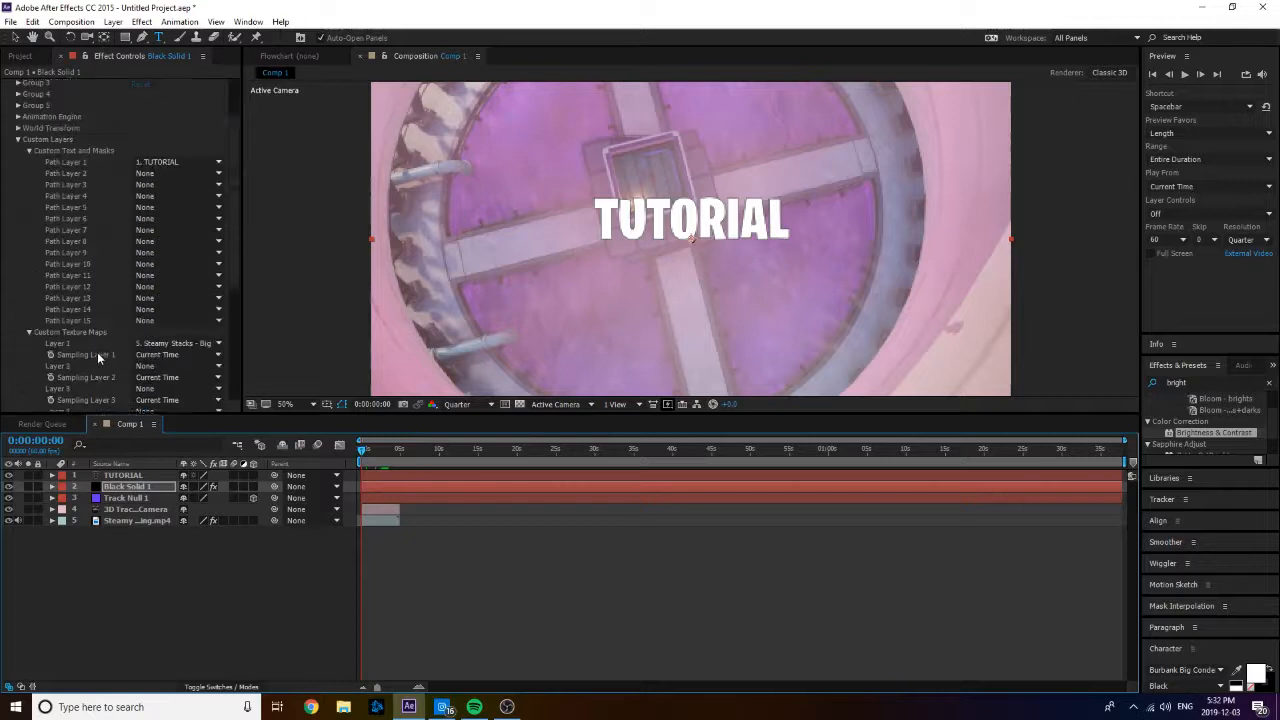
pyautogui.scroll(-4, 97, 352)
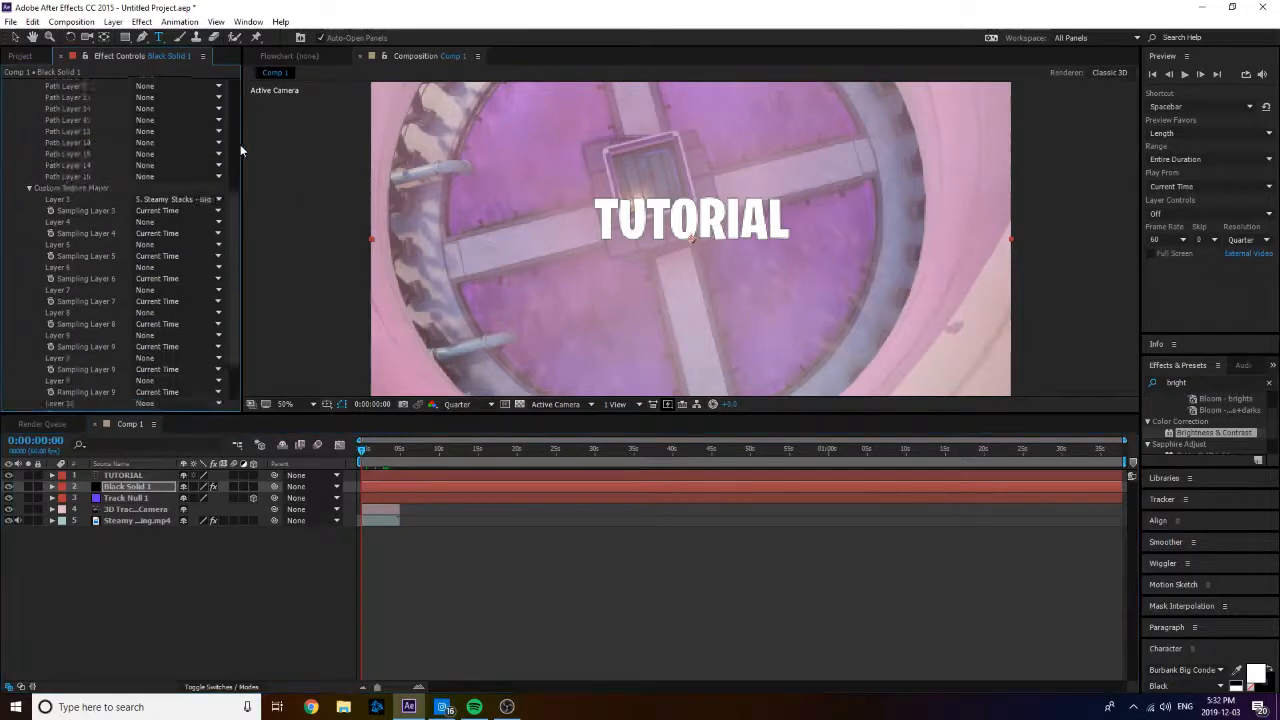
pyautogui.scroll(-2, 225, 300)
pyautogui.click(18, 384)
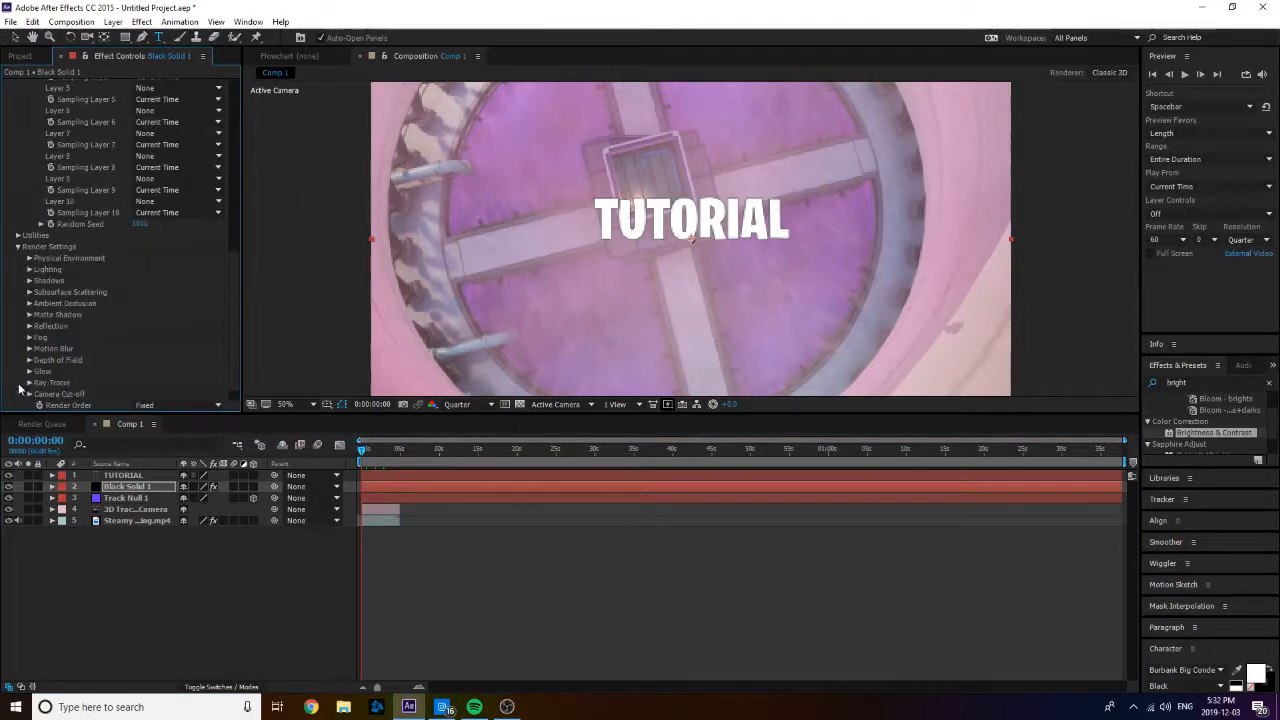
pyautogui.click(30, 258)
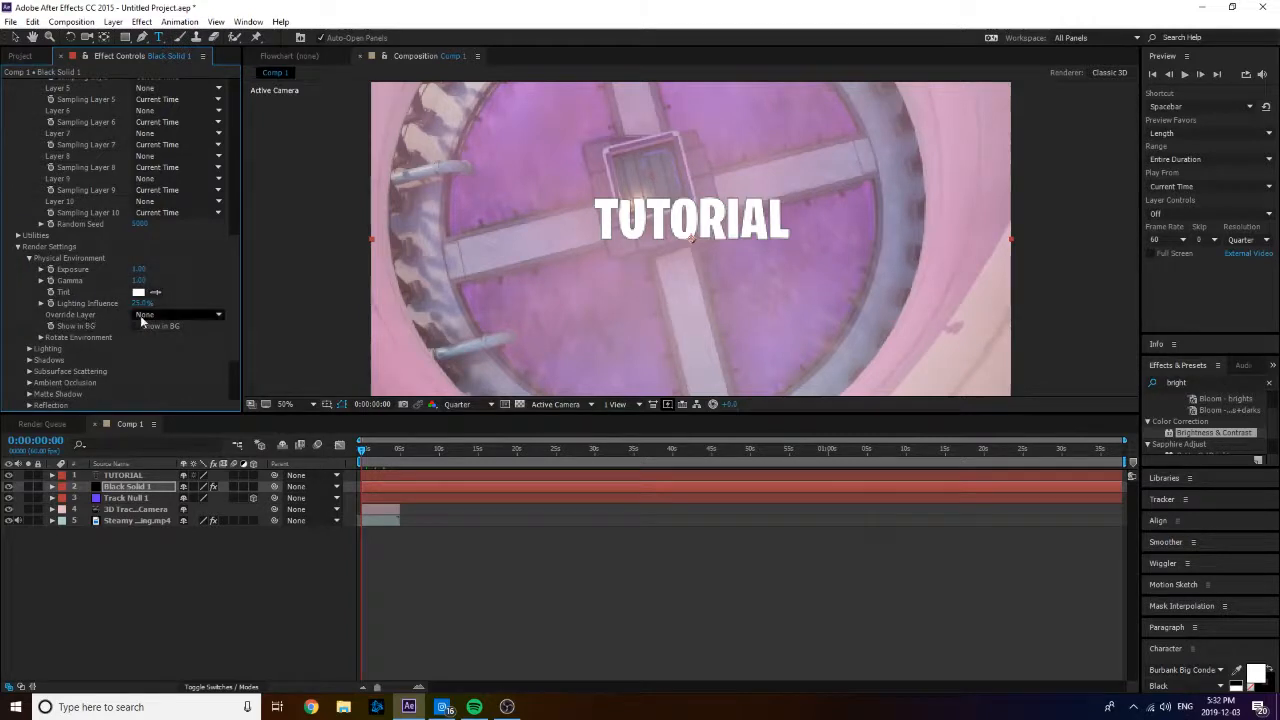
pyautogui.click(142, 316)
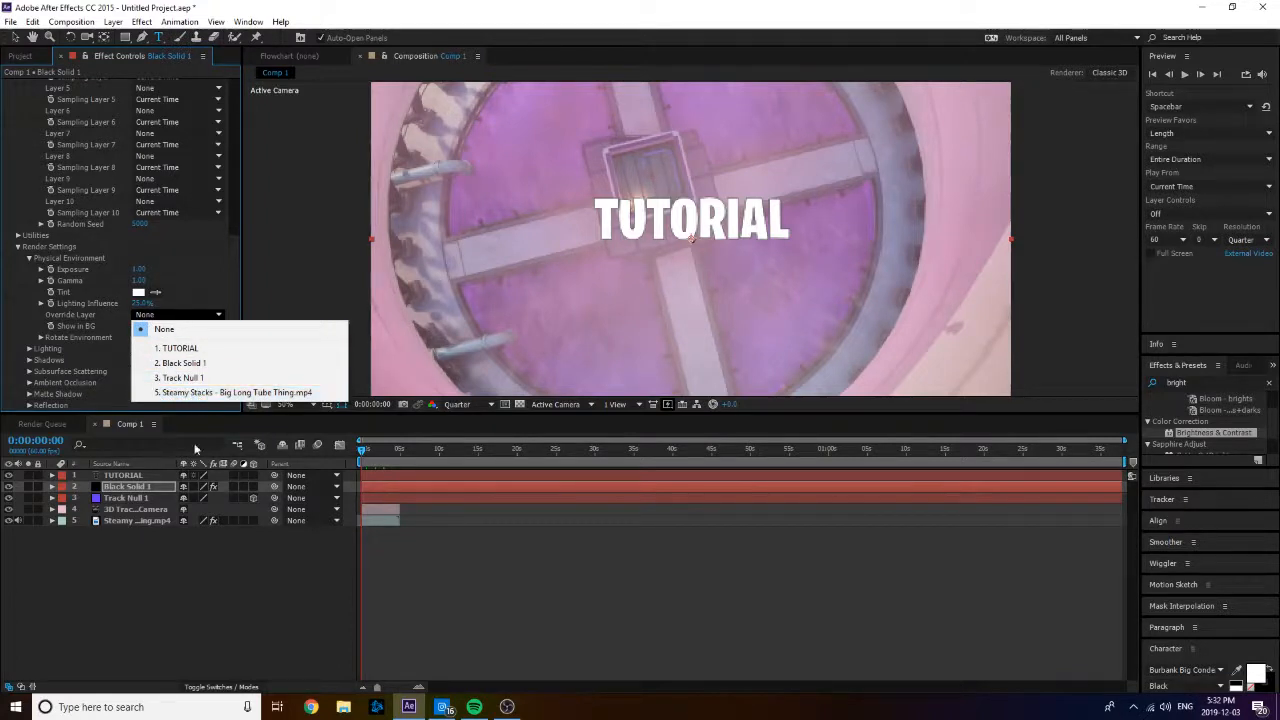
pyautogui.click(193, 392)
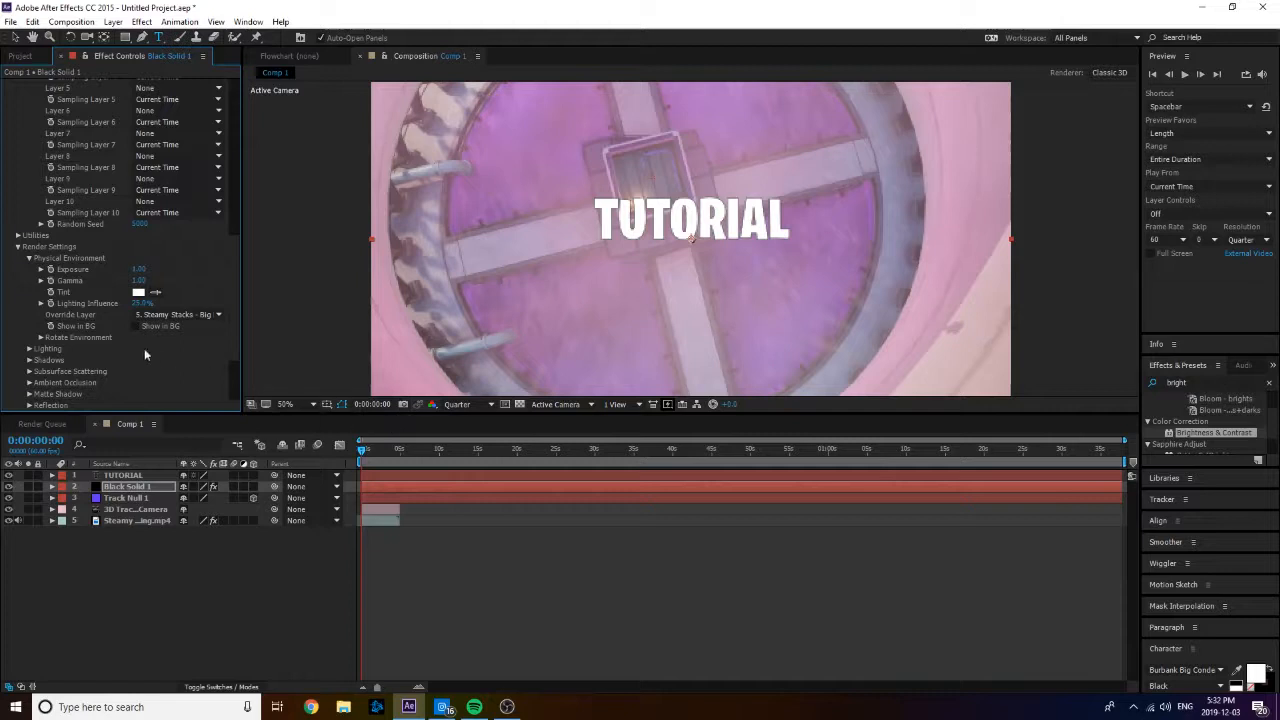
# Step: Open Element's Scene Setup and extrude the TUTORIAL text path into a 3D model
pyautogui.scroll(10, 83, 368)
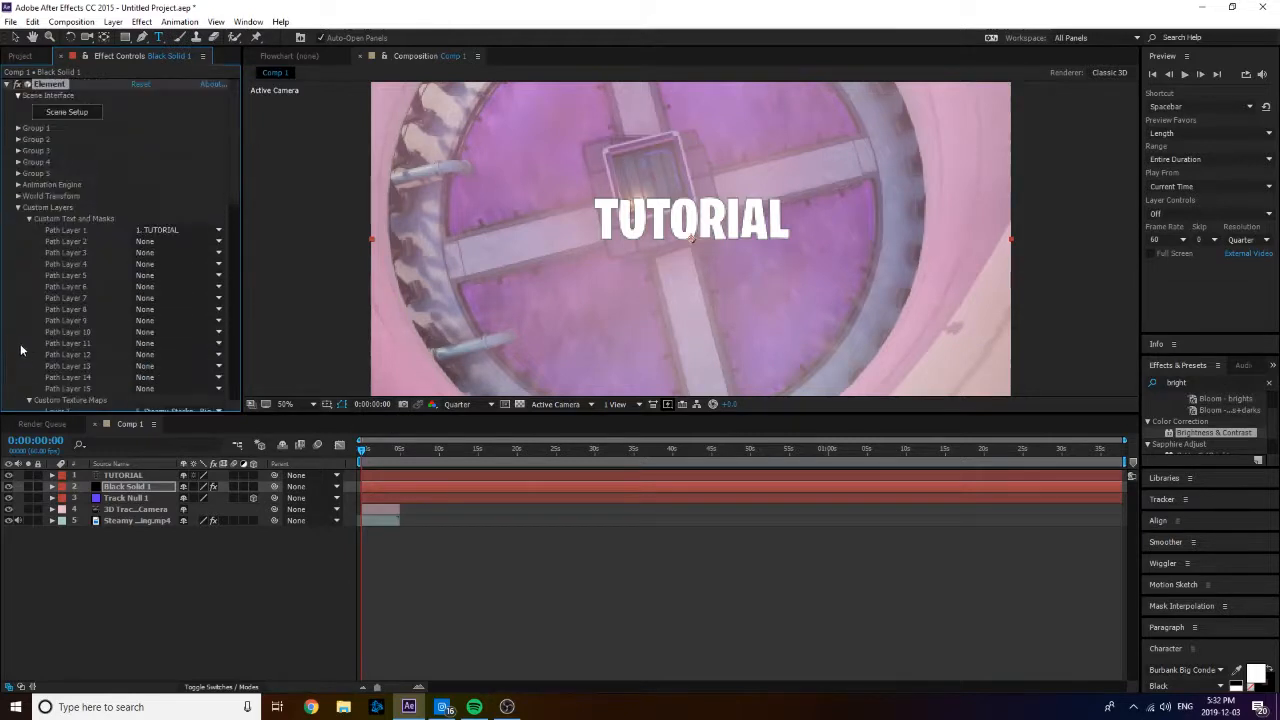
pyautogui.click(66, 113)
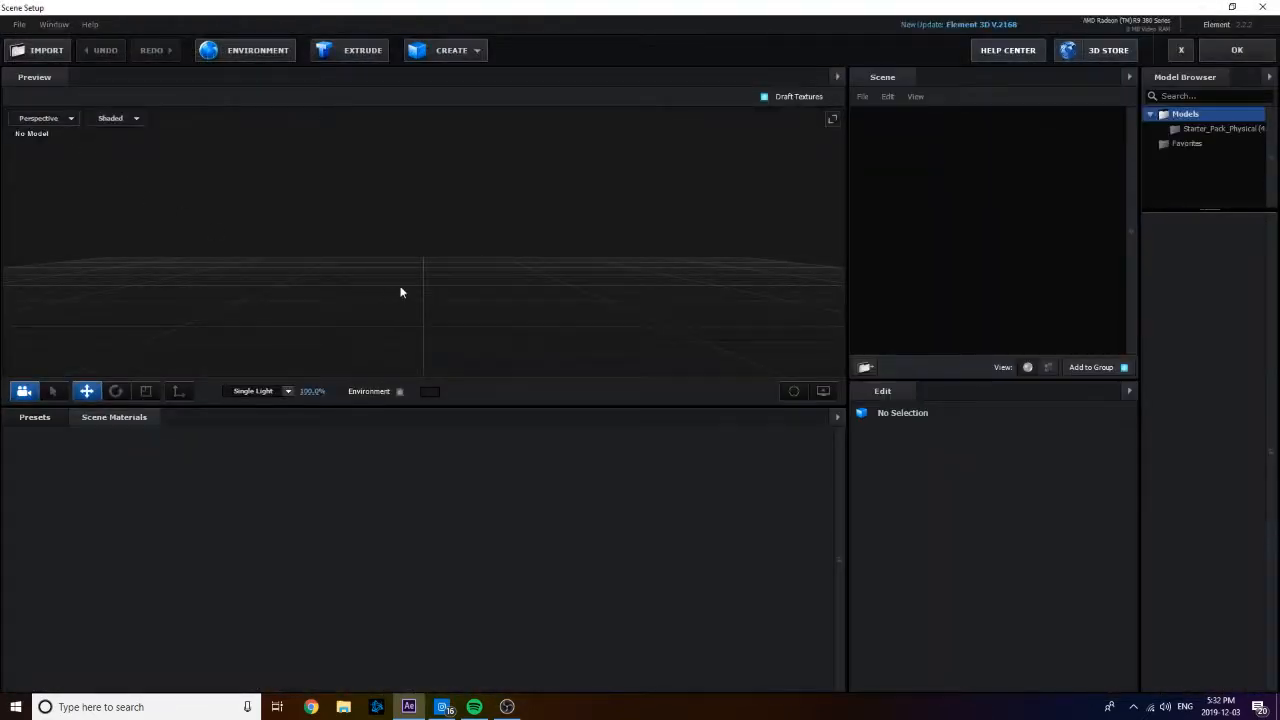
pyautogui.click(356, 56)
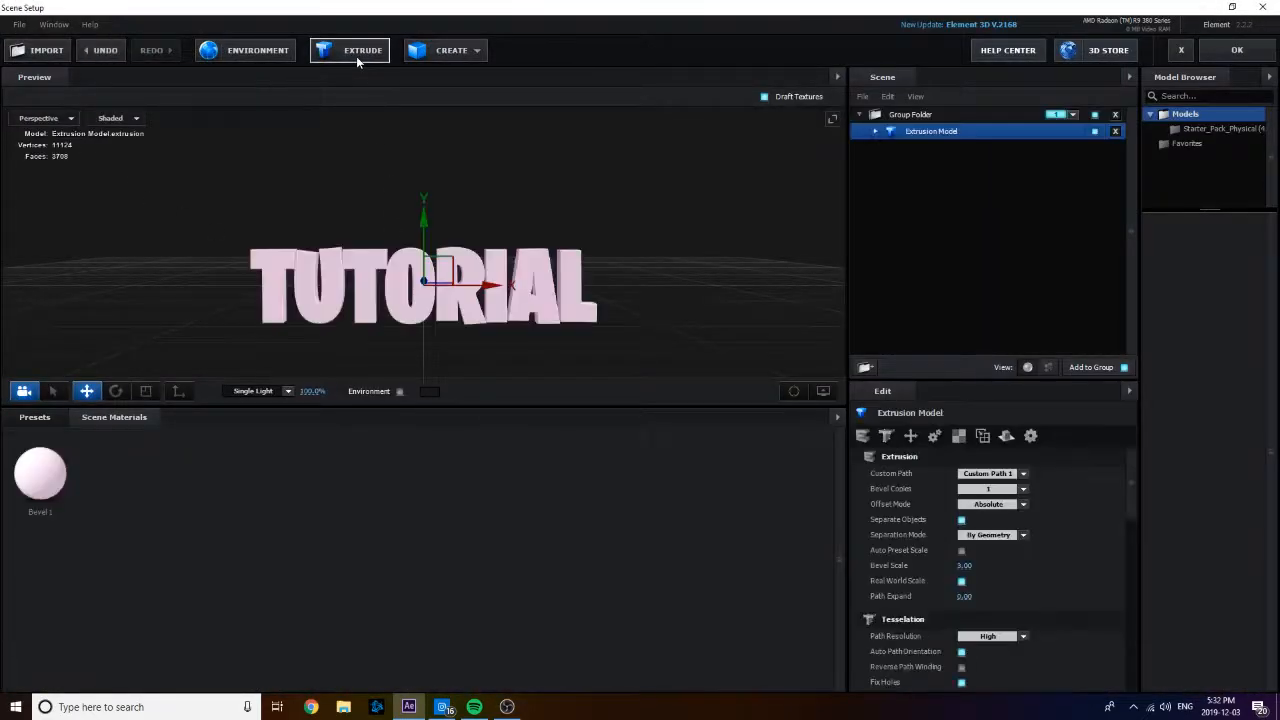
pyautogui.moveTo(580, 359)
pyautogui.mouseDown()
pyautogui.moveTo(449, 340)
pyautogui.moveTo(417, 349)
pyautogui.moveTo(517, 346)
pyautogui.moveTo(537, 369)
pyautogui.moveTo(703, 354)
pyautogui.moveTo(697, 380)
pyautogui.moveTo(824, 330)
pyautogui.moveTo(745, 352)
pyautogui.moveTo(577, 337)
pyautogui.moveTo(560, 354)
pyautogui.moveTo(583, 357)
pyautogui.mouseUp()
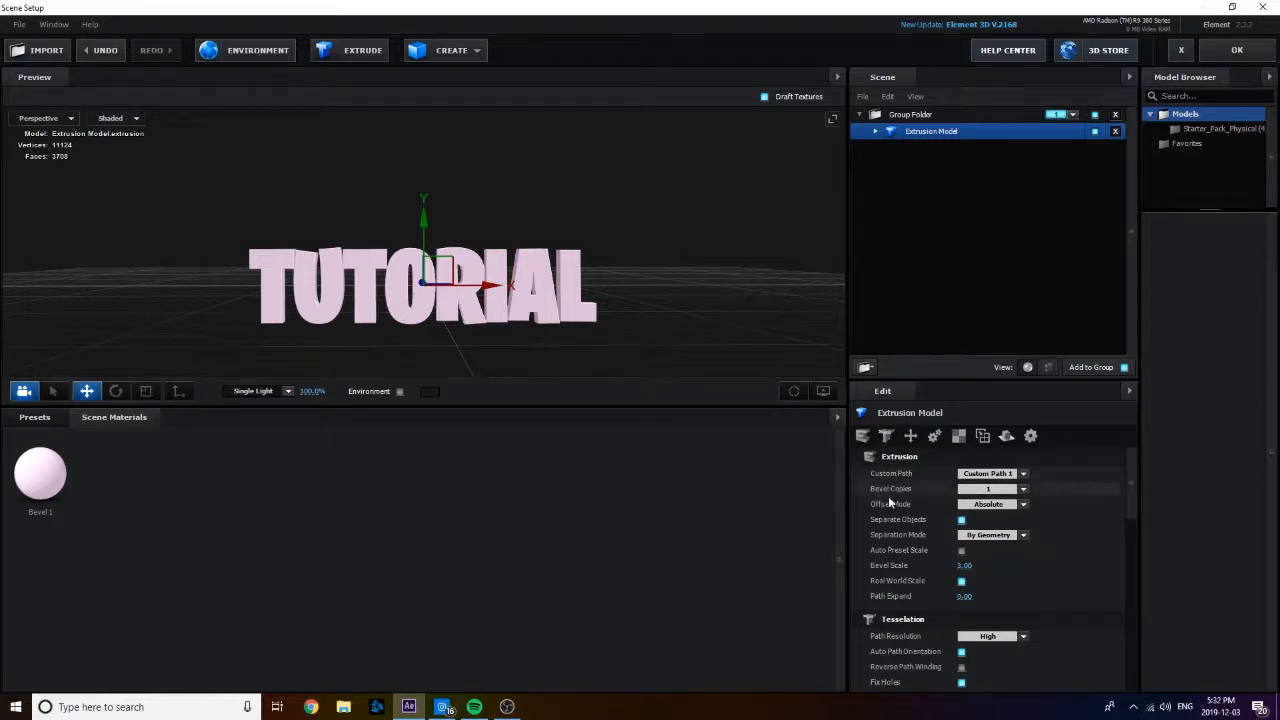
# Step: Set the extrusion model's Bevel Copies to 2
pyautogui.click(988, 488)
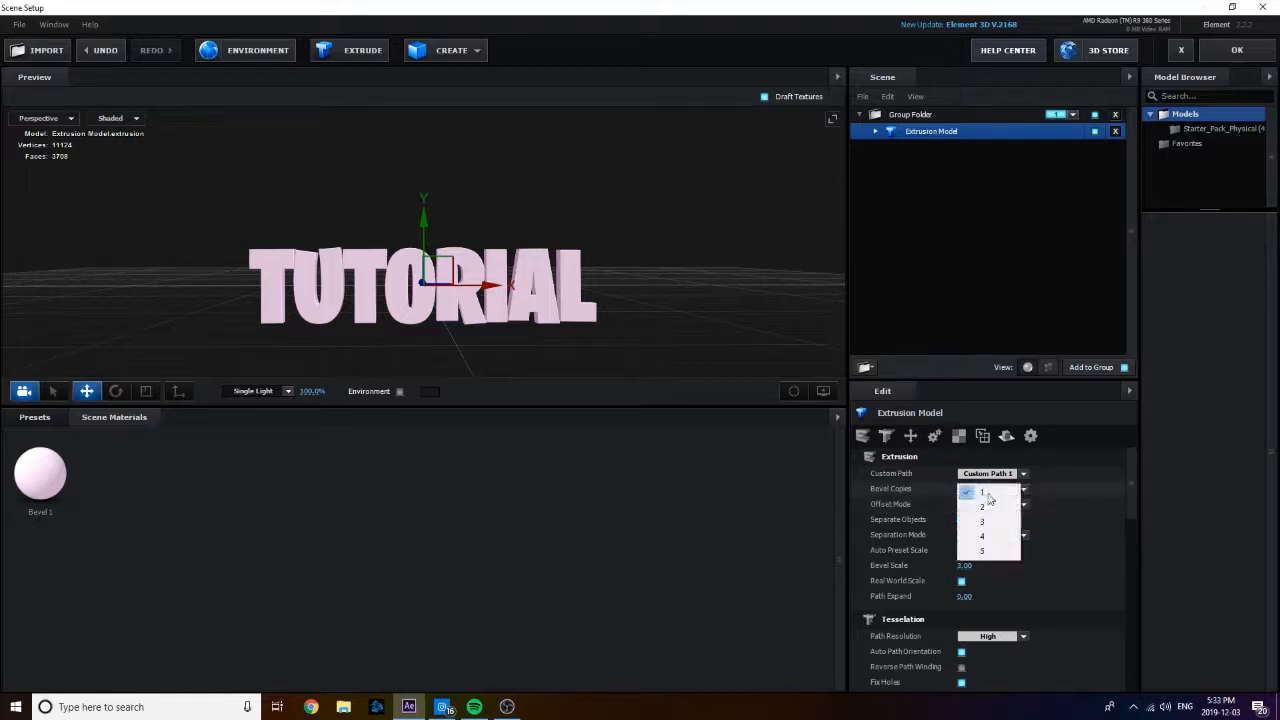
pyautogui.click(988, 509)
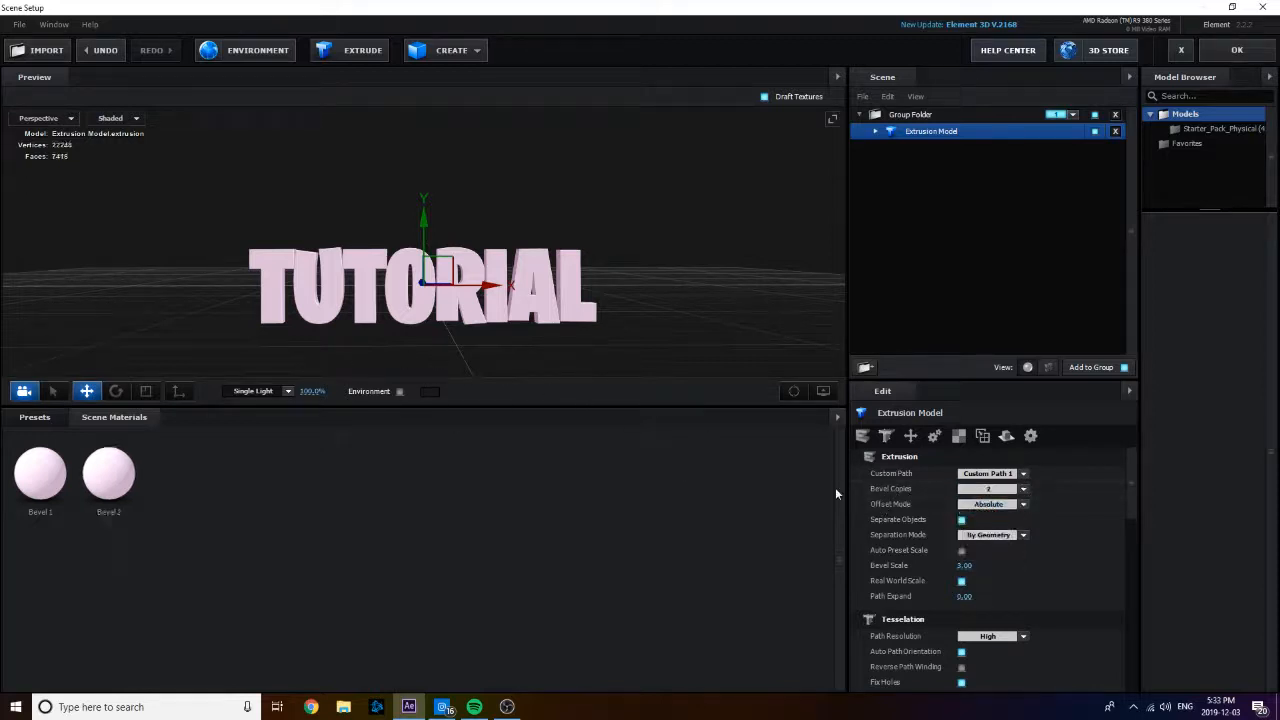
pyautogui.click(1024, 490)
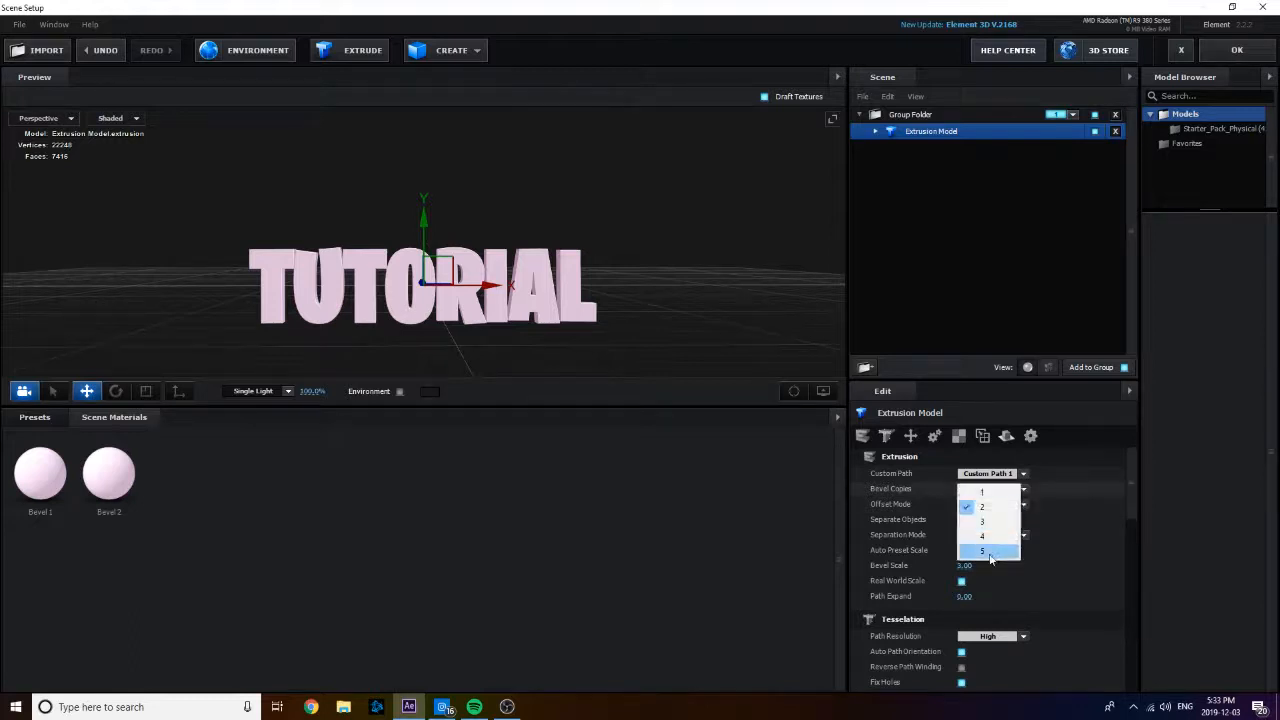
pyautogui.click(1003, 509)
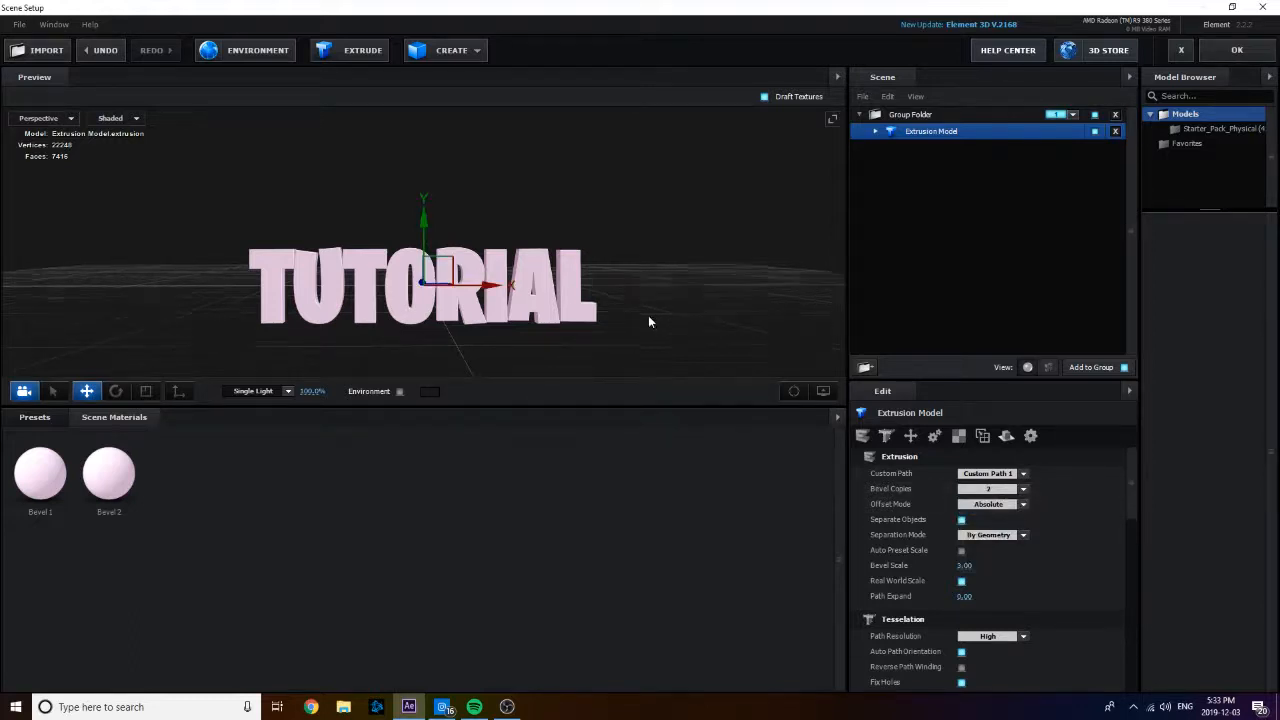
# Step: Expand the extrusion model in the scene list and select Bevel 2
pyautogui.moveTo(648, 315); pyautogui.dragTo(665, 201)
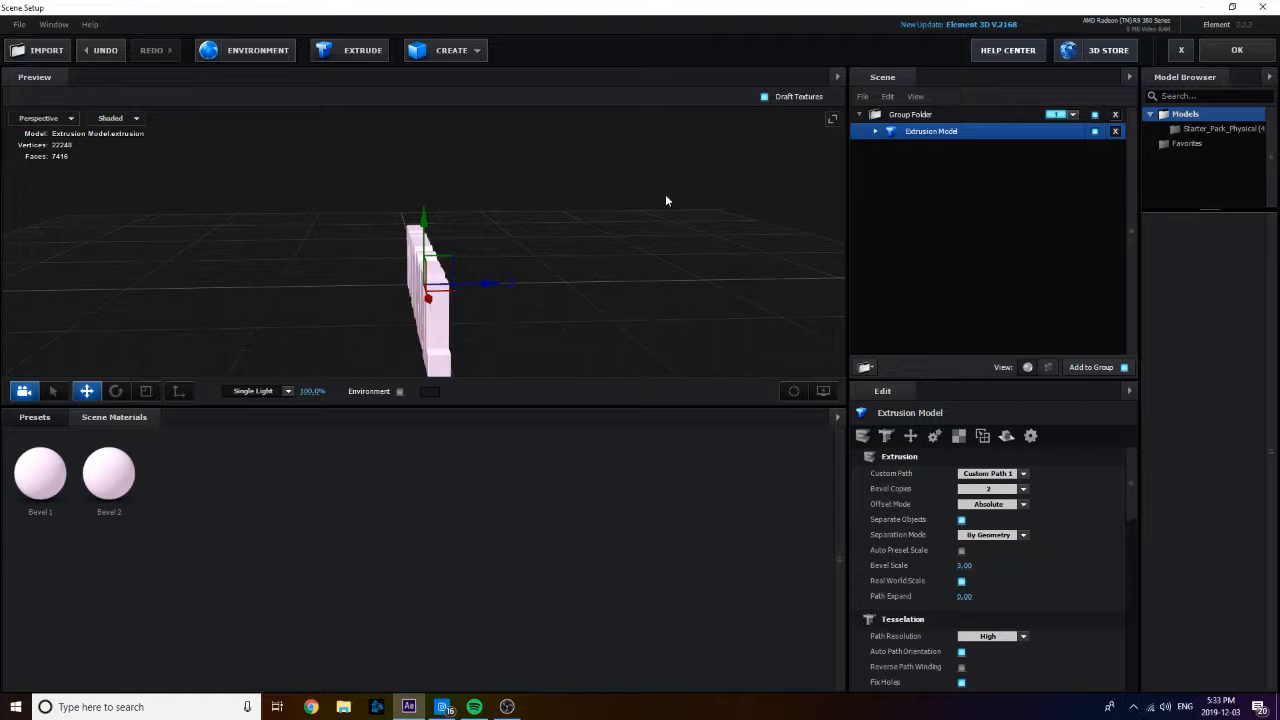
pyautogui.click(876, 132)
pyautogui.click(942, 170)
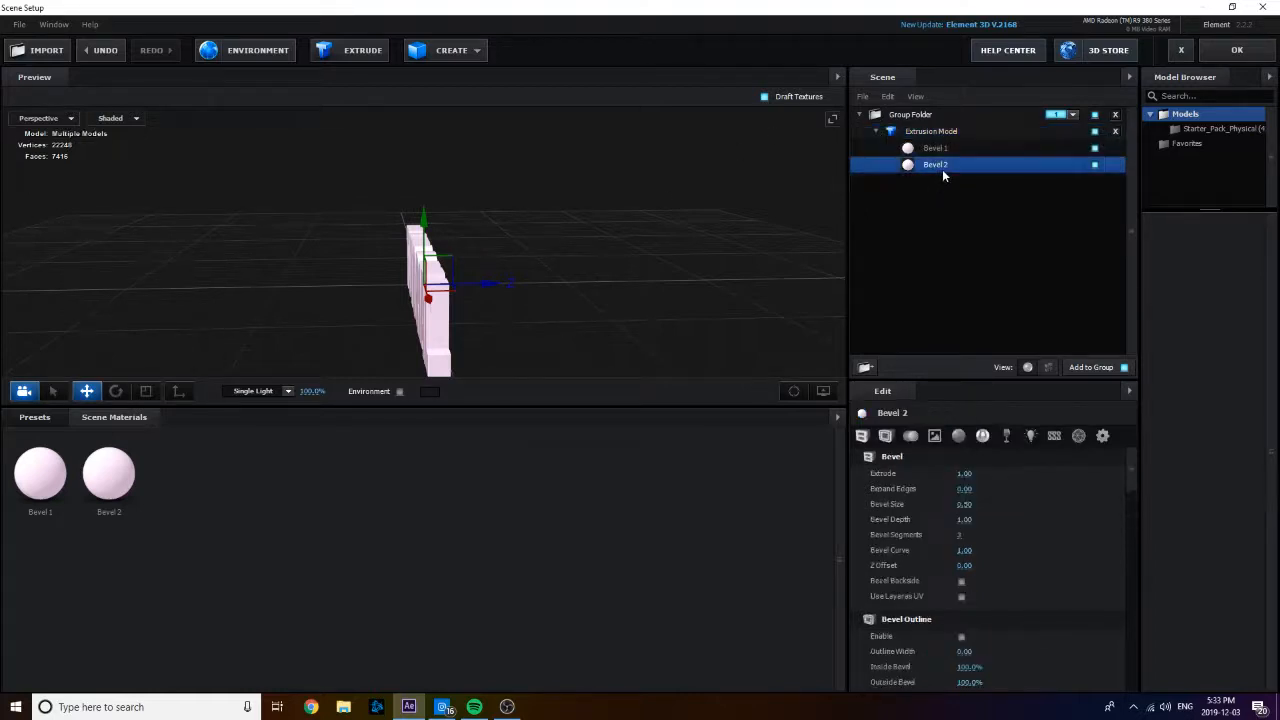
# Step: Try shifting Bevel 2 along the Z axis and reset its Z Offset to 0
pyautogui.moveTo(604, 329); pyautogui.dragTo(597, 325)
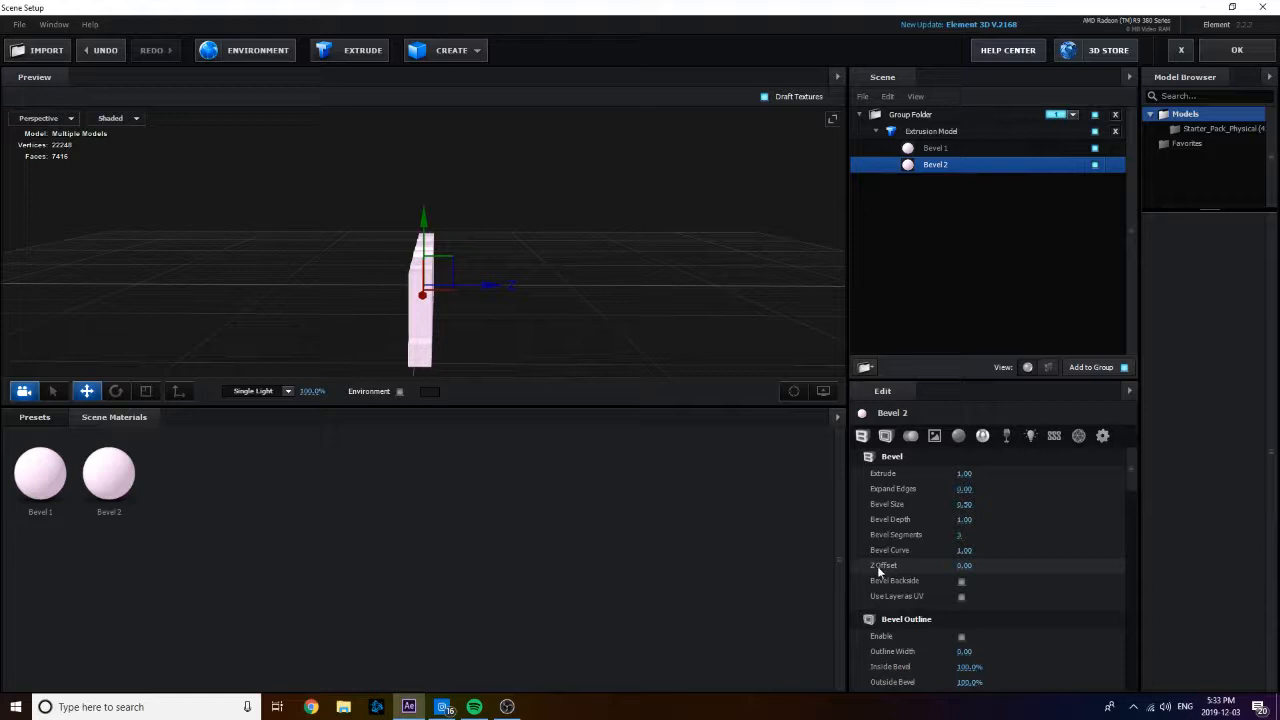
pyautogui.moveTo(480, 290)
pyautogui.mouseDown()
pyautogui.moveTo(416, 292)
pyautogui.moveTo(517, 295)
pyautogui.moveTo(450, 292)
pyautogui.moveTo(463, 292)
pyautogui.mouseUp()
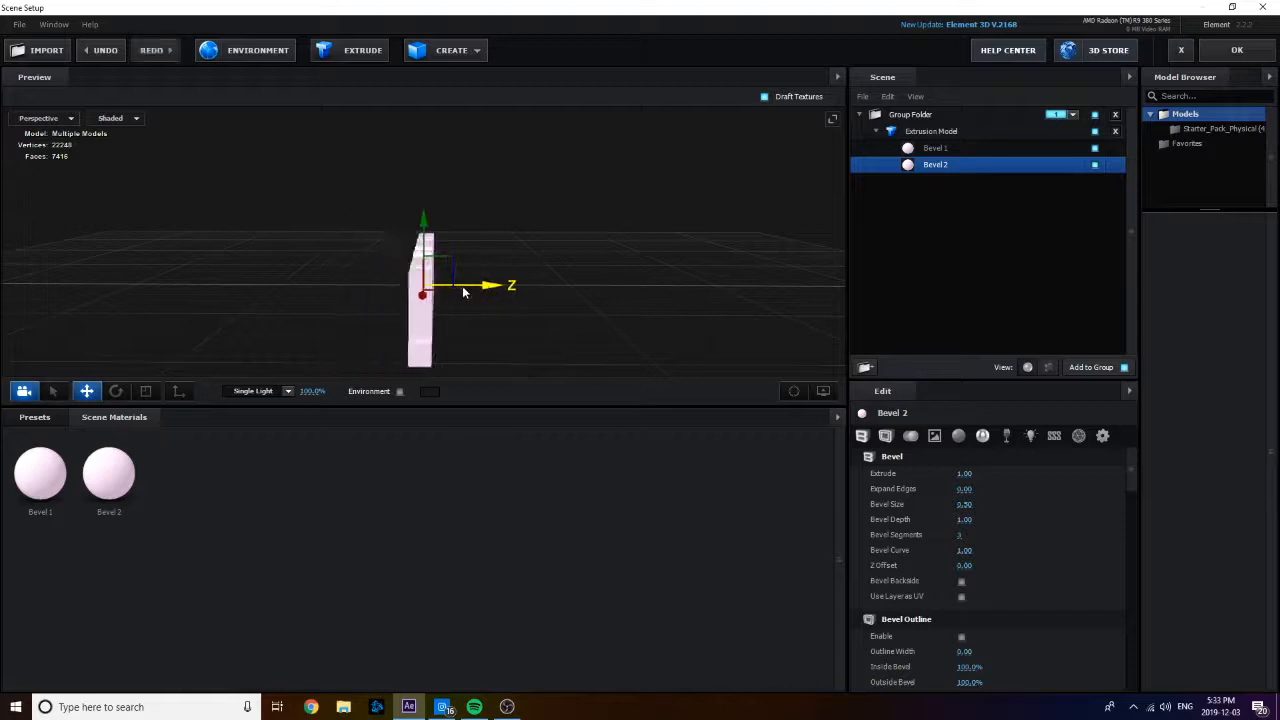
pyautogui.moveTo(960, 565)
pyautogui.mouseDown()
pyautogui.moveTo(740, 583)
pyautogui.moveTo(790, 560)
pyautogui.moveTo(297, 560)
pyautogui.moveTo(1067, 592)
pyautogui.moveTo(964, 583)
pyautogui.moveTo(965, 567)
pyautogui.mouseUp()
pyautogui.click(965, 567)
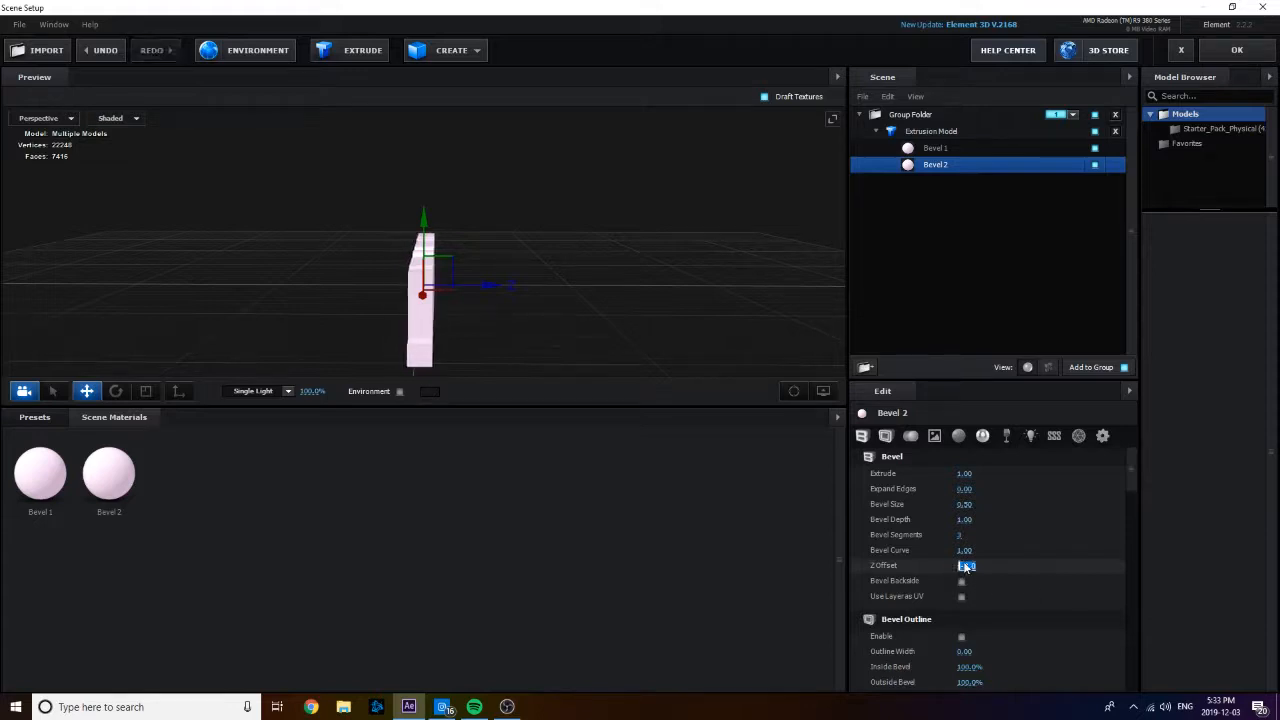
pyautogui.write('0')
pyautogui.press('Return')
# Step: Set Bevel 2's Z Offset to -0.80 and check the text's depth in the preview
pyautogui.moveTo(604, 352); pyautogui.dragTo(697, 418)
pyautogui.moveTo(963, 565)
pyautogui.mouseDown()
pyautogui.moveTo(946, 567)
pyautogui.moveTo(979, 566)
pyautogui.mouseUp()
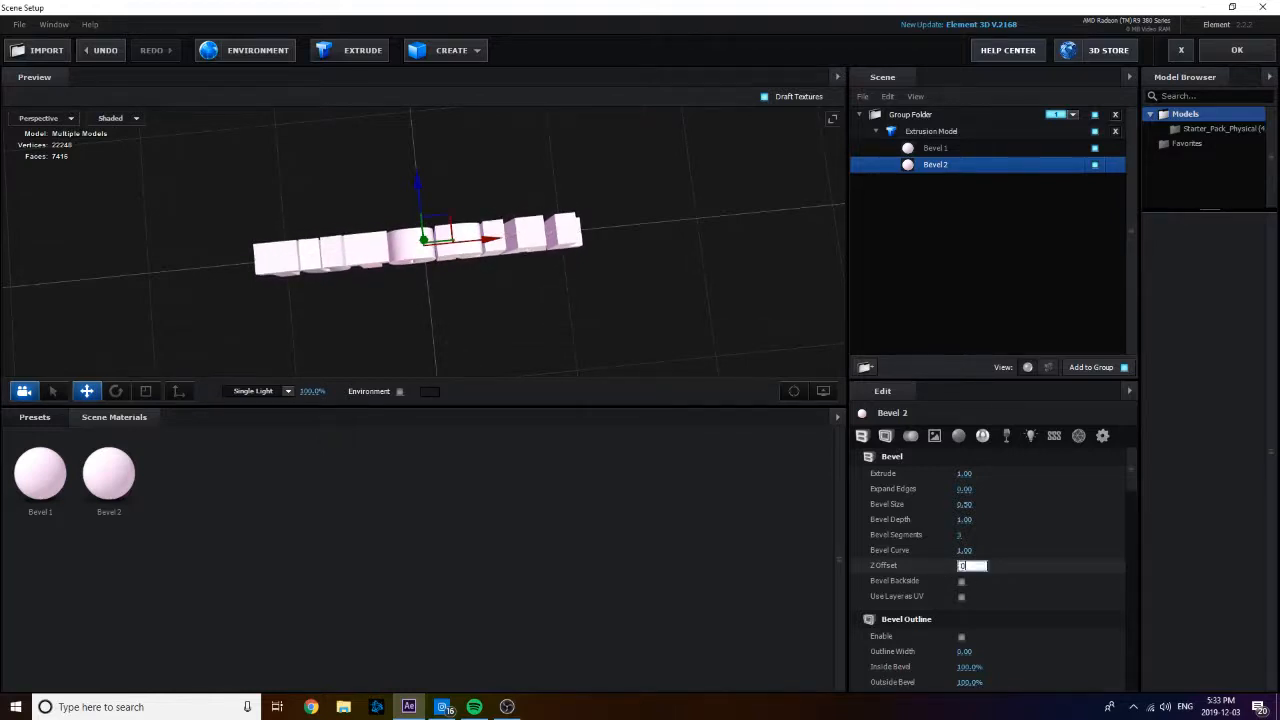
pyautogui.press('Return')
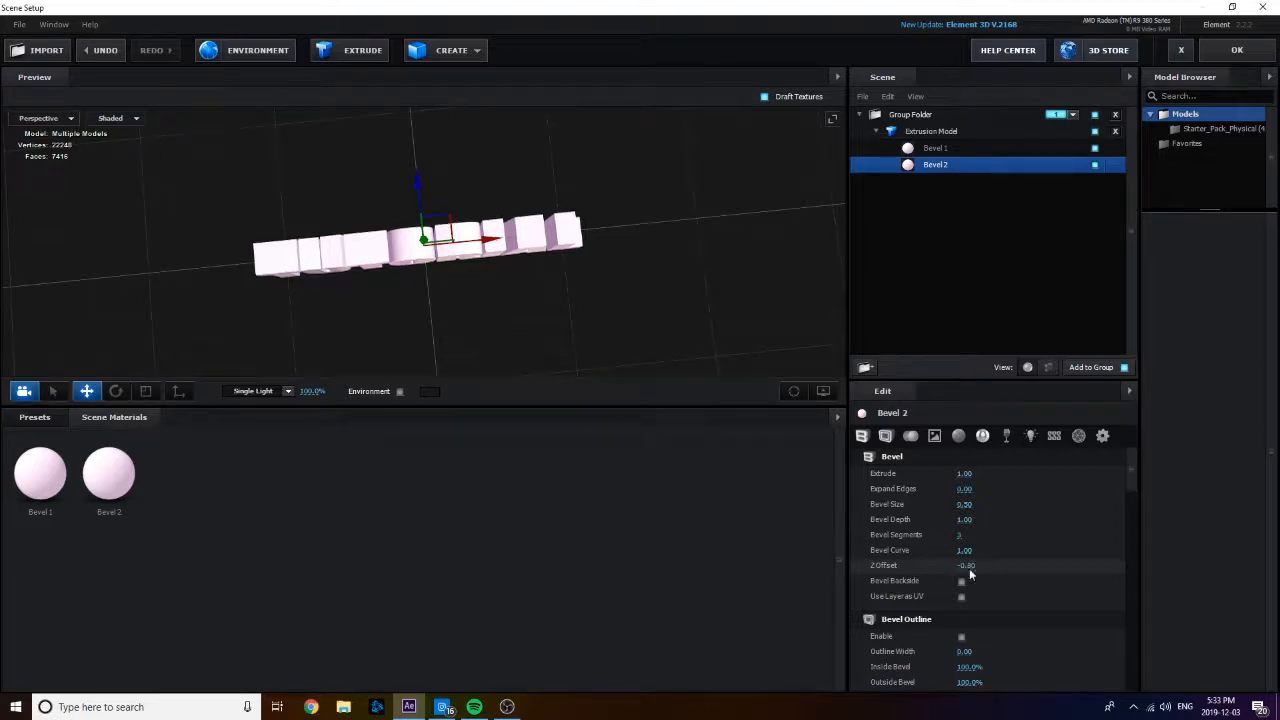
pyautogui.moveTo(580, 341); pyautogui.dragTo(203, 255)
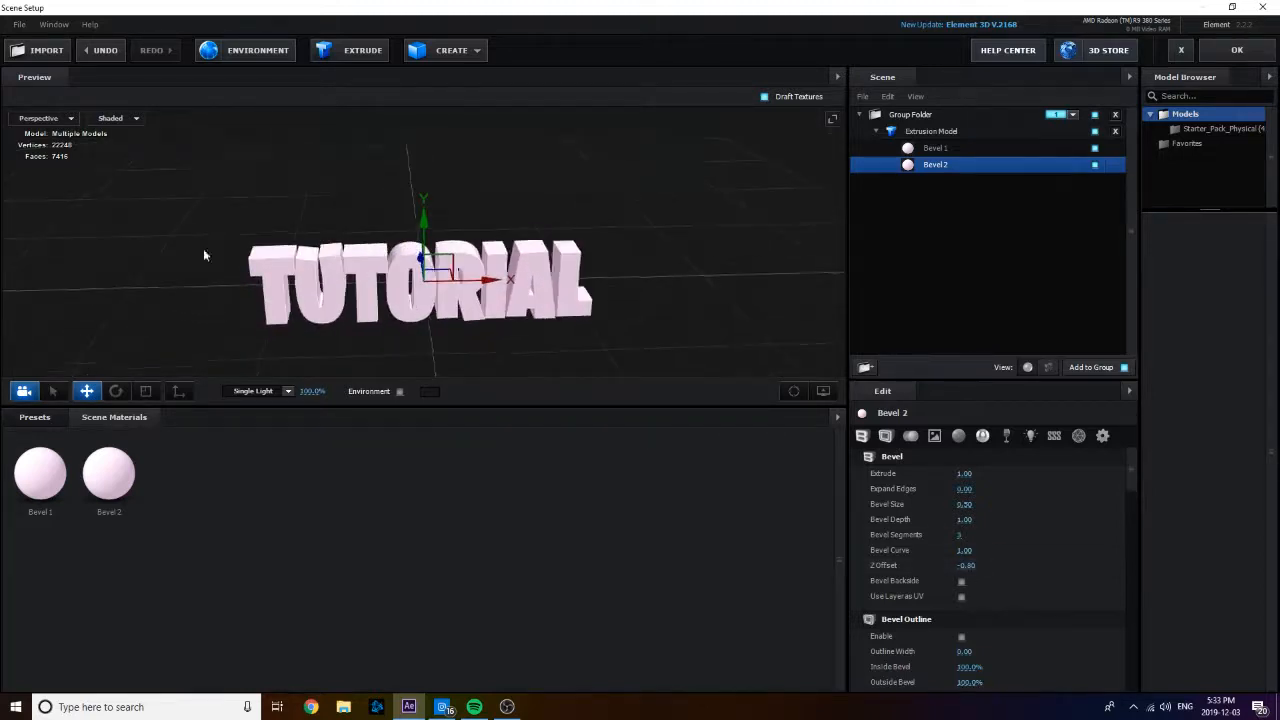
# Step: Apply the Chrome preset from the Physical materials to Bevel 1
pyautogui.click(34, 417)
pyautogui.click(67, 494)
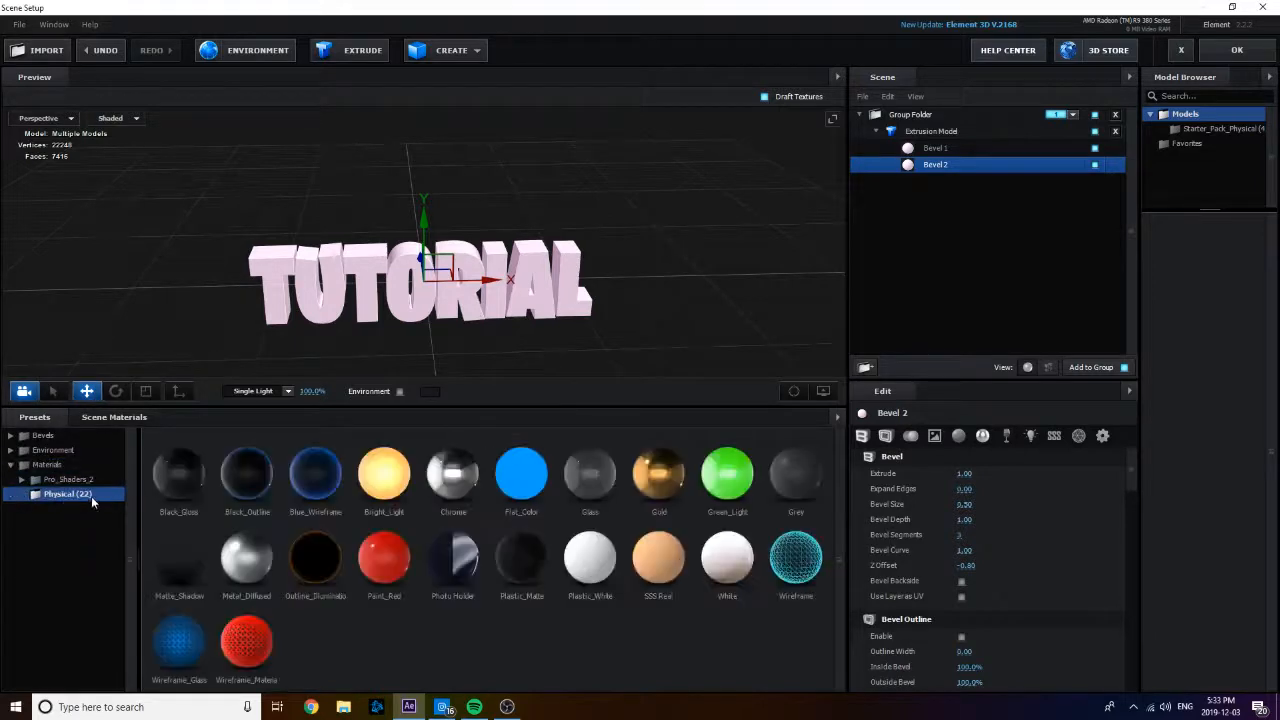
pyautogui.moveTo(448, 480); pyautogui.dragTo(942, 156)
pyautogui.moveTo(757, 325)
pyautogui.mouseDown()
pyautogui.moveTo(749, 267)
pyautogui.moveTo(801, 317)
pyautogui.moveTo(834, 308)
pyautogui.moveTo(724, 322)
pyautogui.moveTo(744, 272)
pyautogui.moveTo(789, 294)
pyautogui.moveTo(793, 322)
pyautogui.moveTo(736, 373)
pyautogui.moveTo(714, 317)
pyautogui.moveTo(760, 306)
pyautogui.mouseUp()
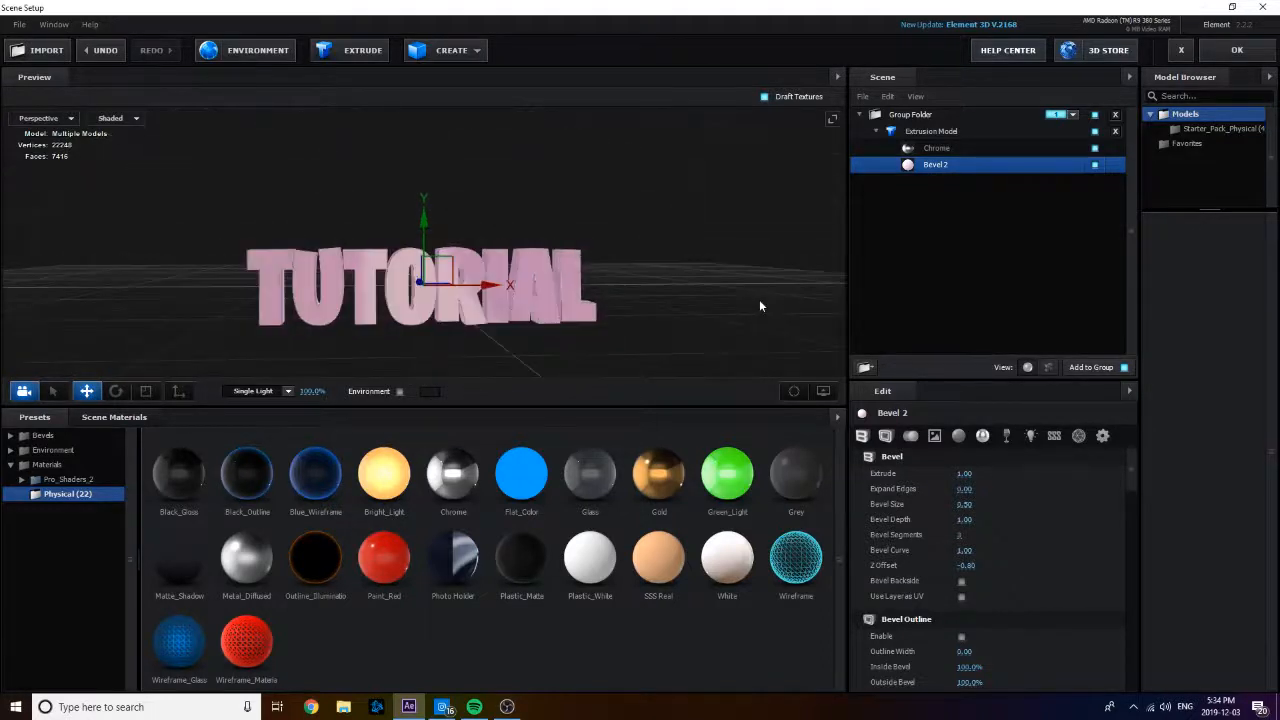
# Step: Show the environment behind the model and inspect its reflections on the text from several angles
pyautogui.click(400, 392)
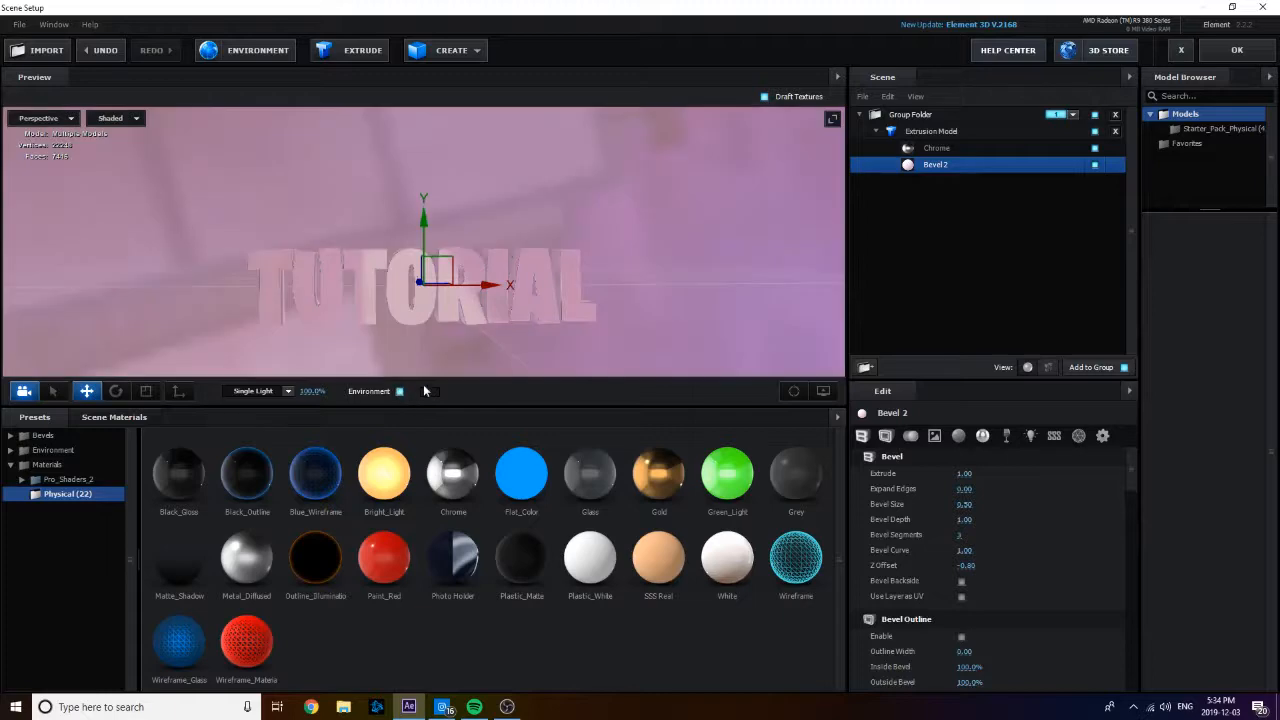
pyautogui.moveTo(606, 318); pyautogui.dragTo(562, 306)
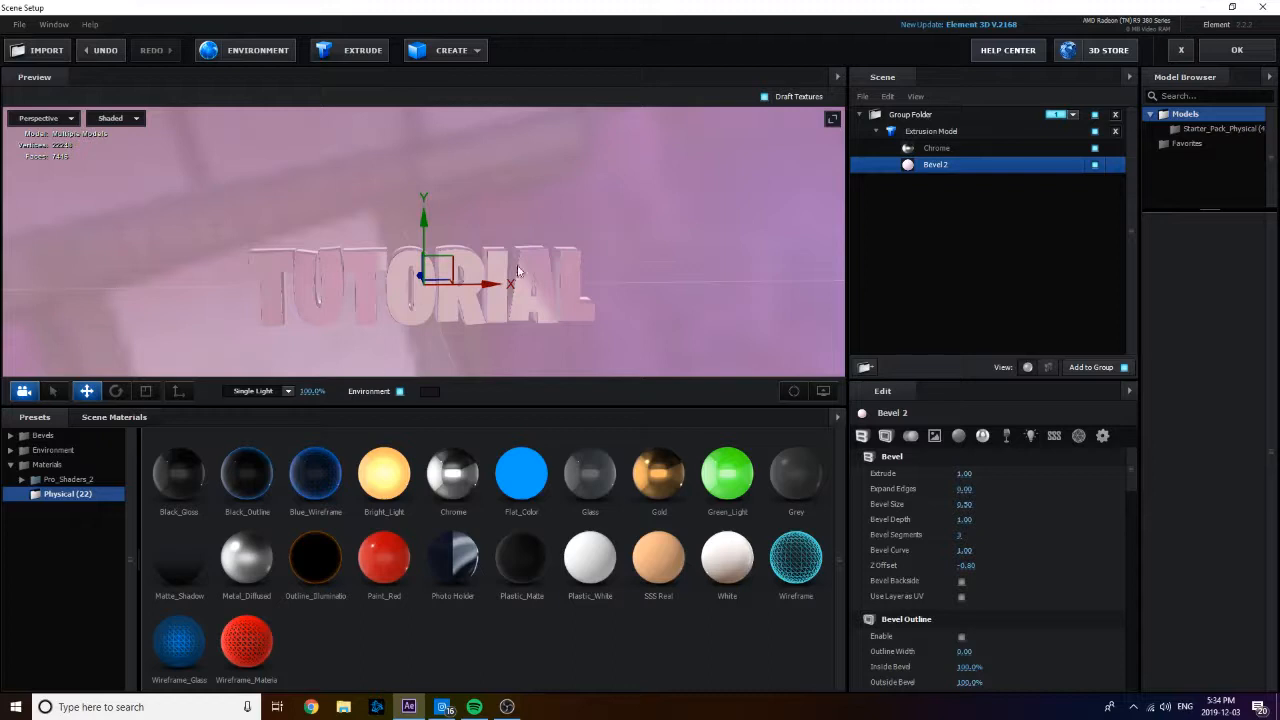
pyautogui.moveTo(518, 270); pyautogui.dragTo(453, 328)
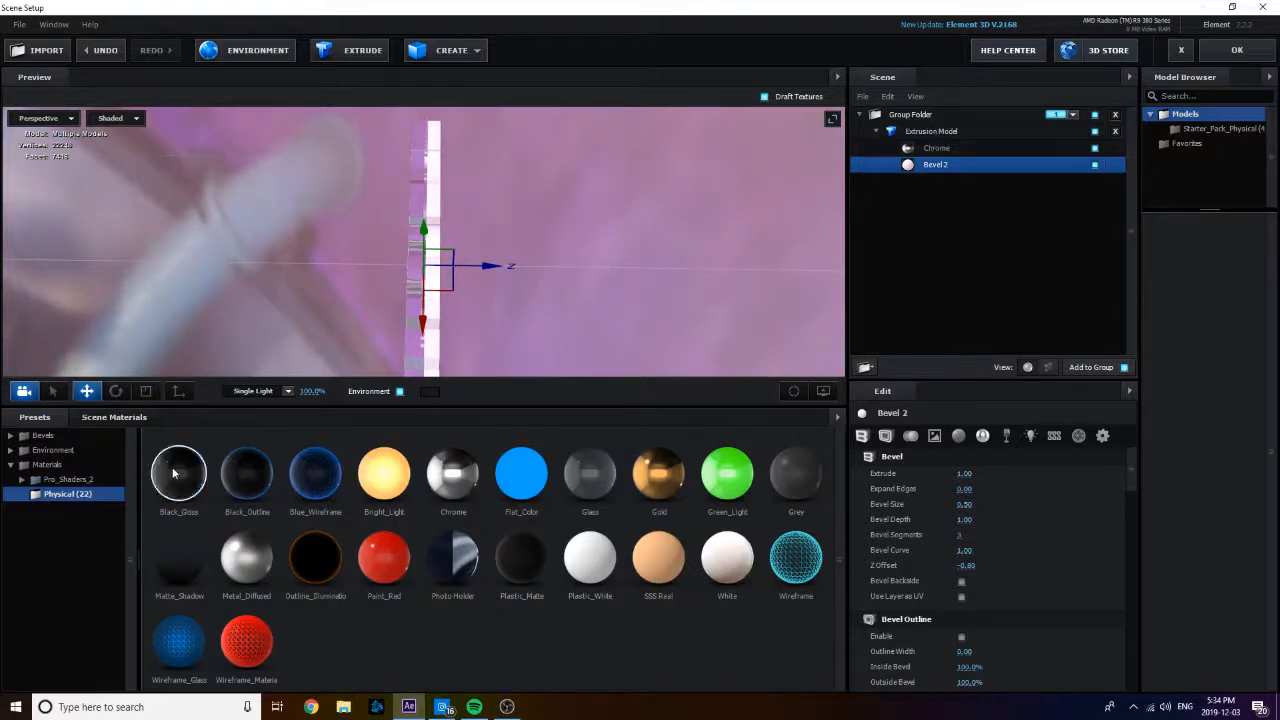
# Step: Apply the Black_Gloss preset from the Physical materials to Bevel 2
pyautogui.moveTo(169, 485); pyautogui.dragTo(955, 166)
pyautogui.moveTo(618, 246); pyautogui.dragTo(753, 272)
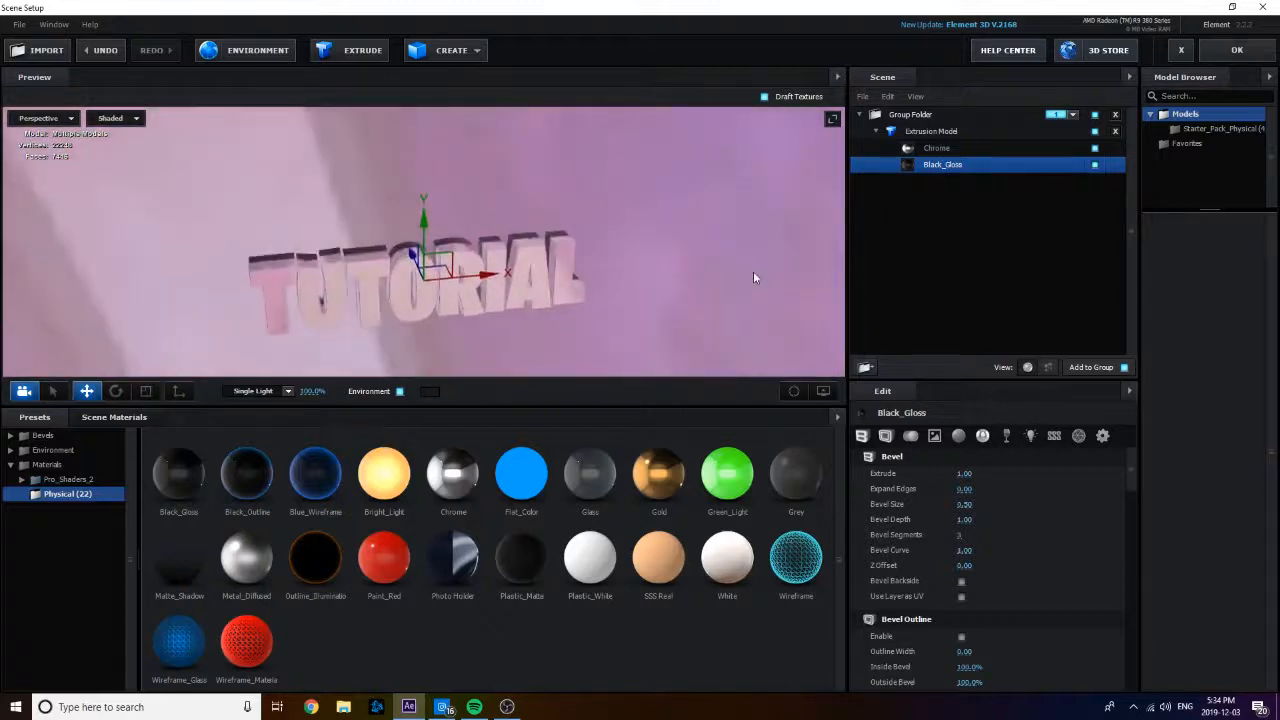
# Step: Set the Chrome bevel's Expand Edges to about -1.64 and check the text from the side
pyautogui.click(945, 148)
pyautogui.click(940, 164)
pyautogui.click(937, 148)
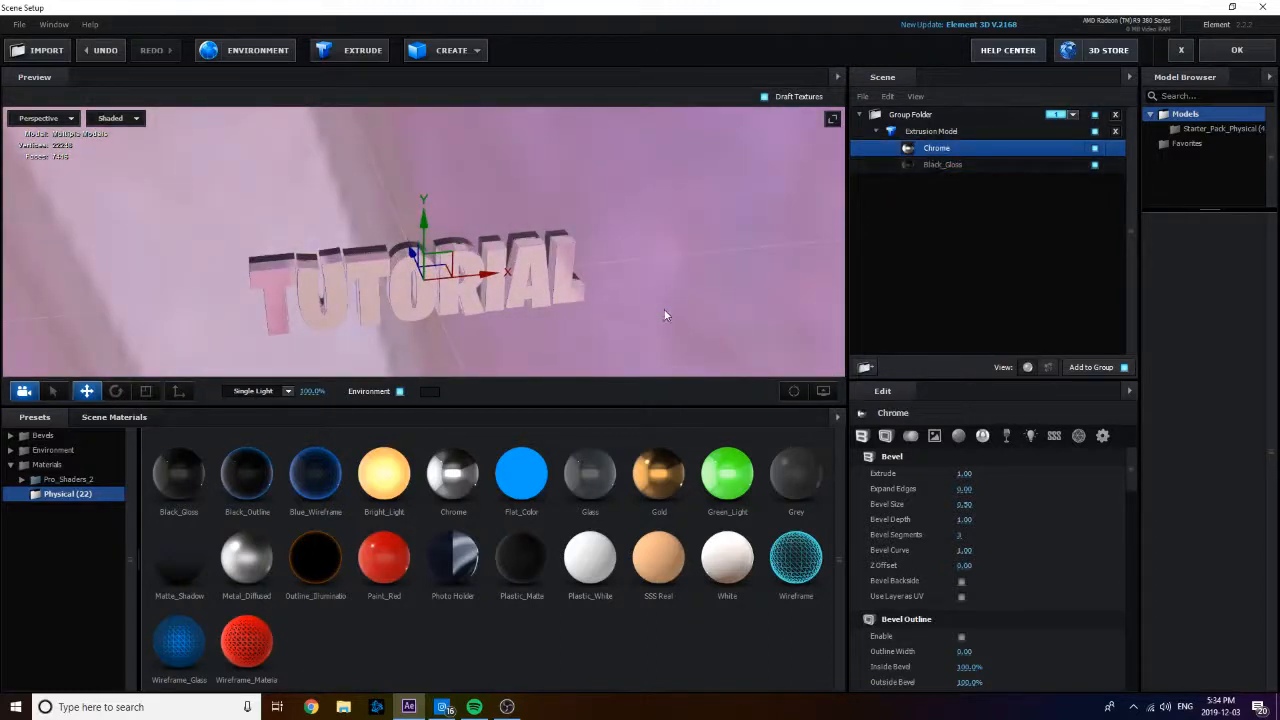
pyautogui.moveTo(667, 316)
pyautogui.mouseDown()
pyautogui.moveTo(603, 325)
pyautogui.moveTo(669, 313)
pyautogui.mouseUp()
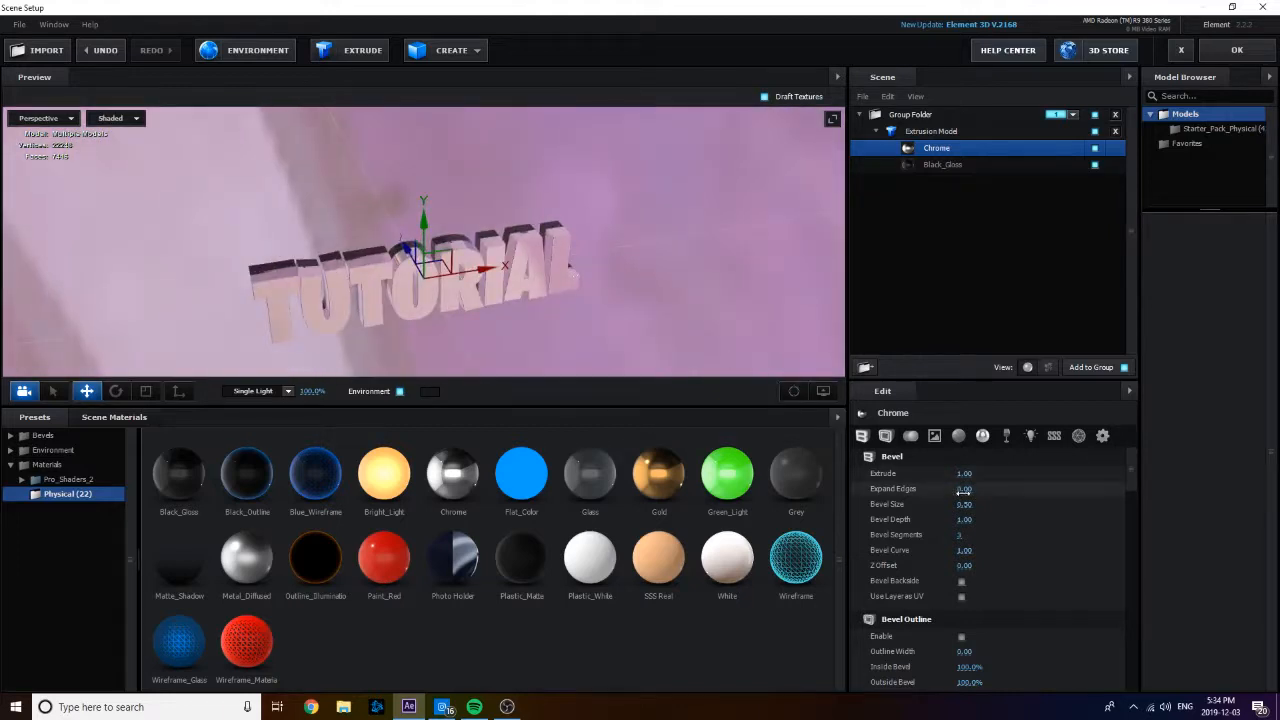
pyautogui.moveTo(964, 491); pyautogui.dragTo(881, 500)
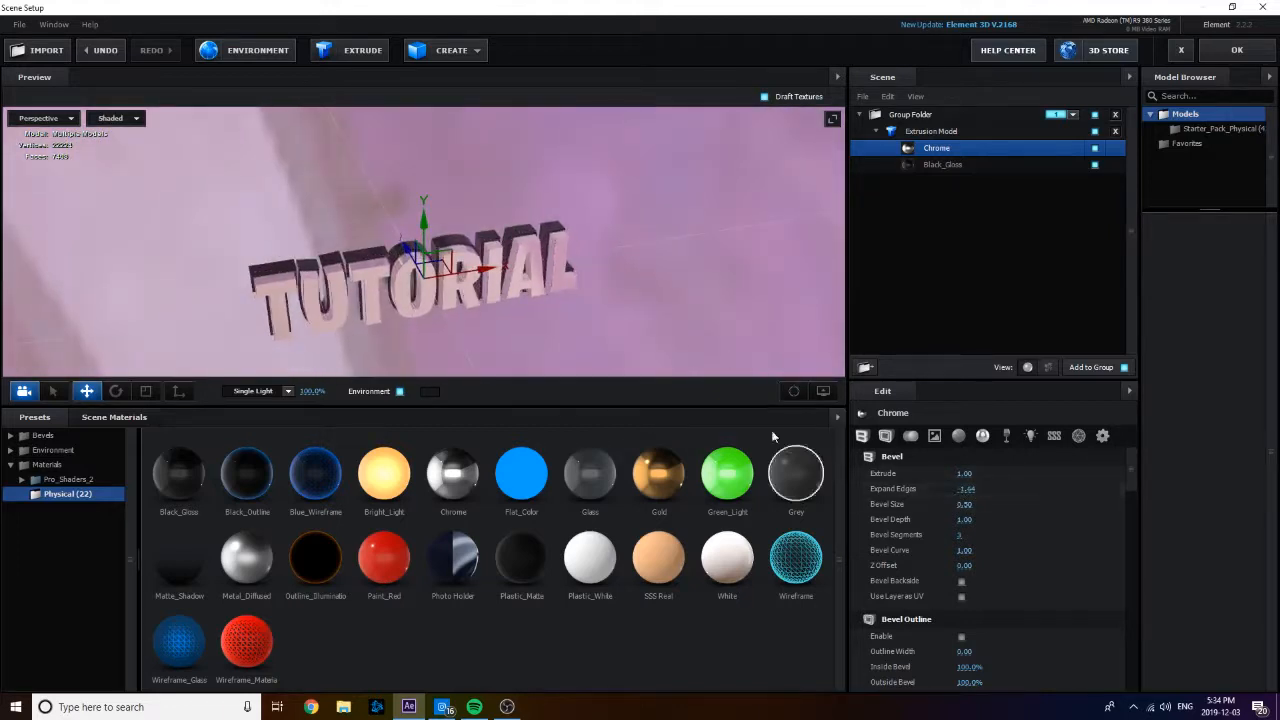
pyautogui.moveTo(676, 318); pyautogui.dragTo(420, 404)
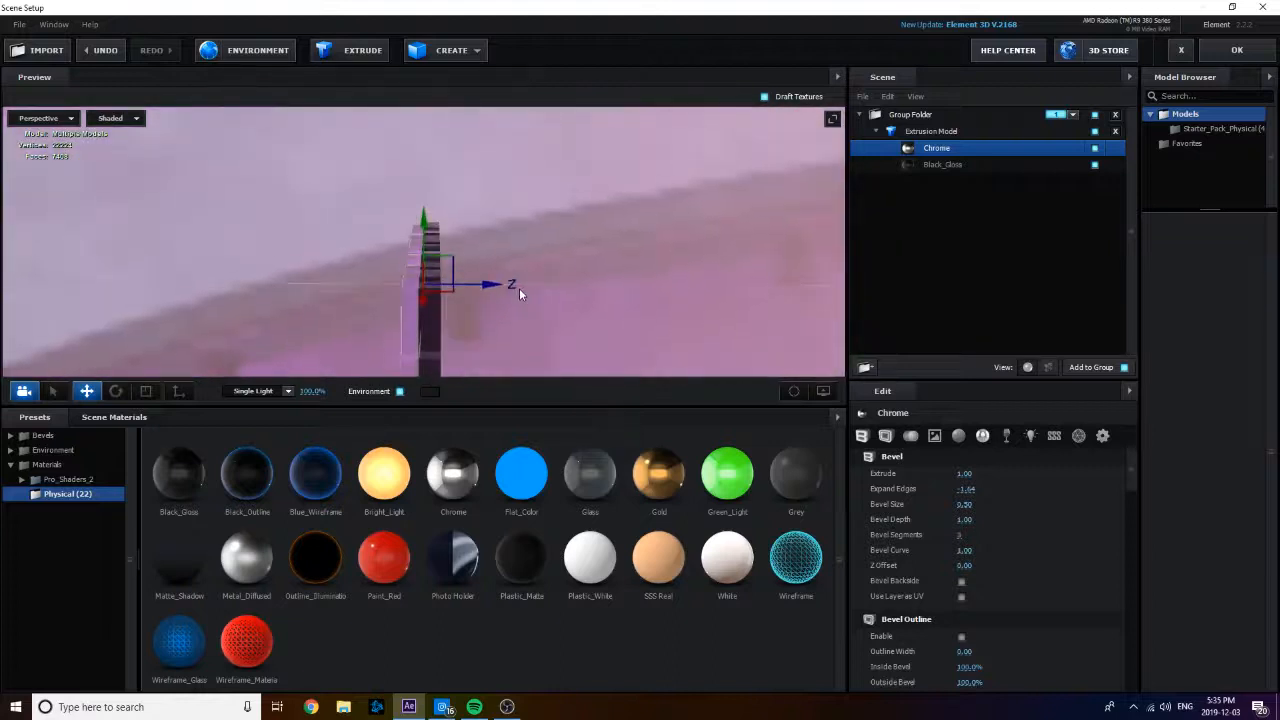
# Step: Hide the environment in the preview and set the Chrome bevel's Extrude to 0.6
pyautogui.click(399, 391)
pyautogui.moveTo(603, 341); pyautogui.dragTo(420, 265)
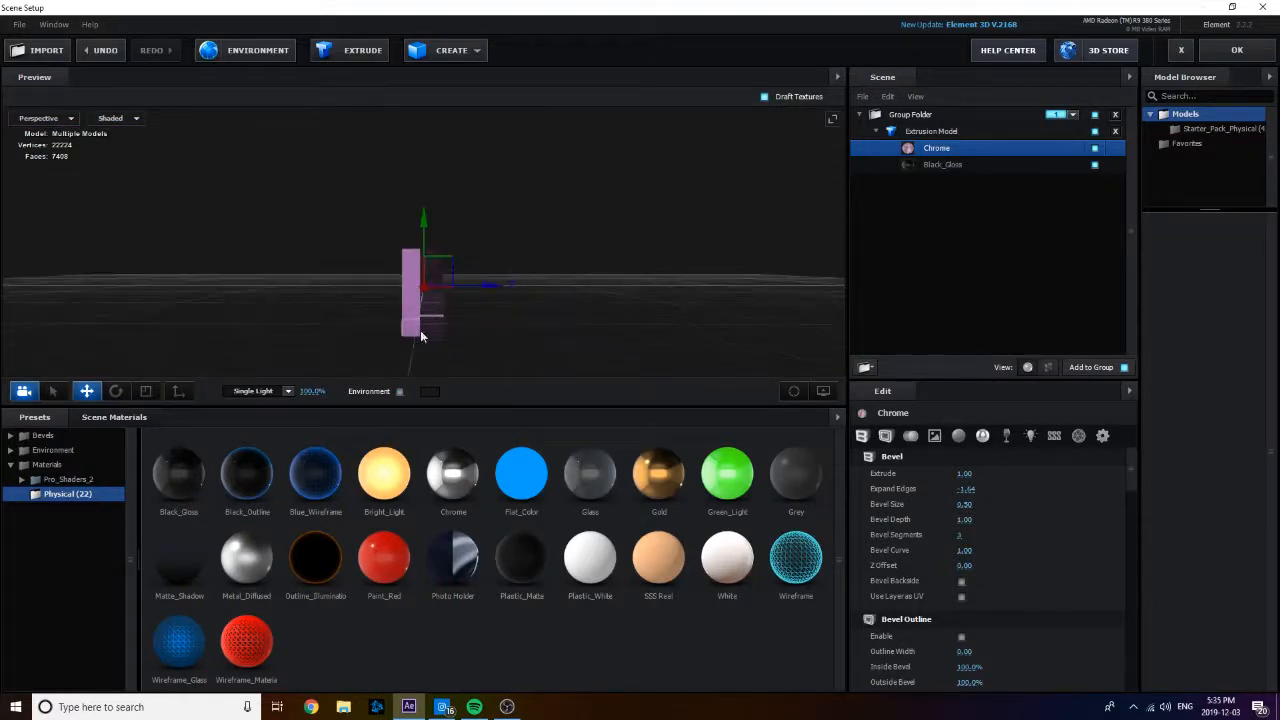
pyautogui.moveTo(553, 337); pyautogui.dragTo(767, 413)
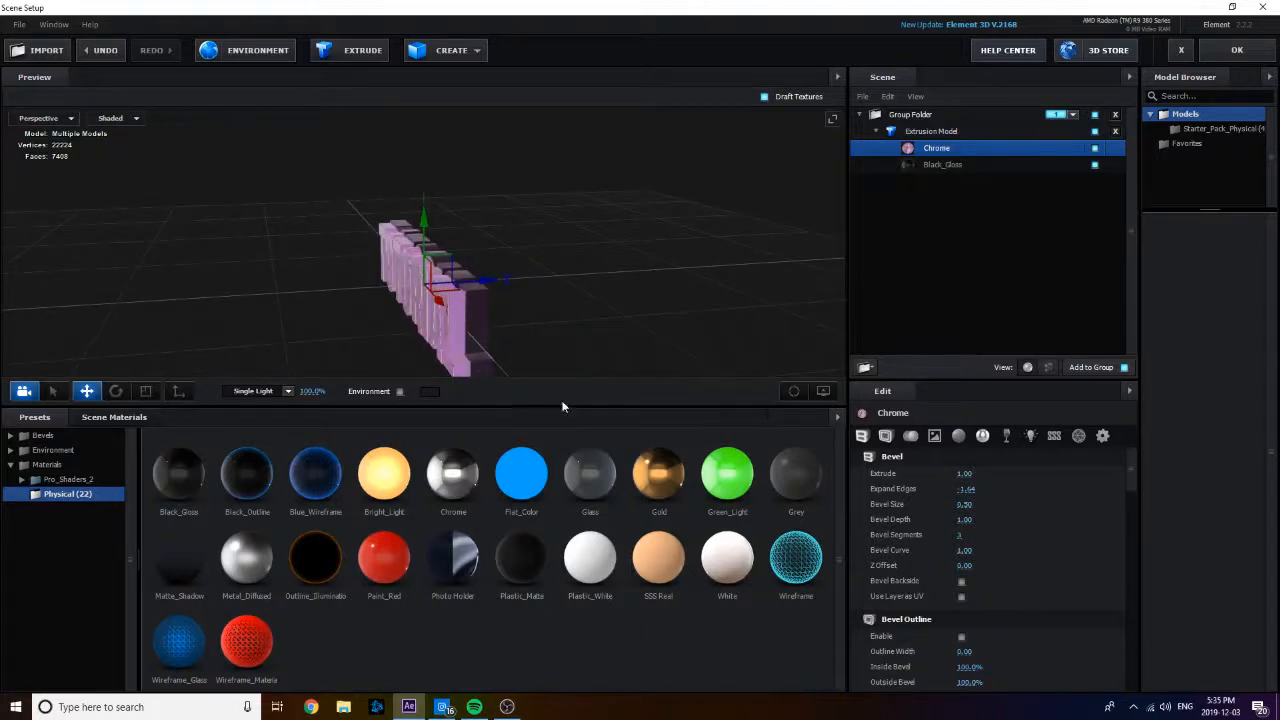
pyautogui.click(968, 474)
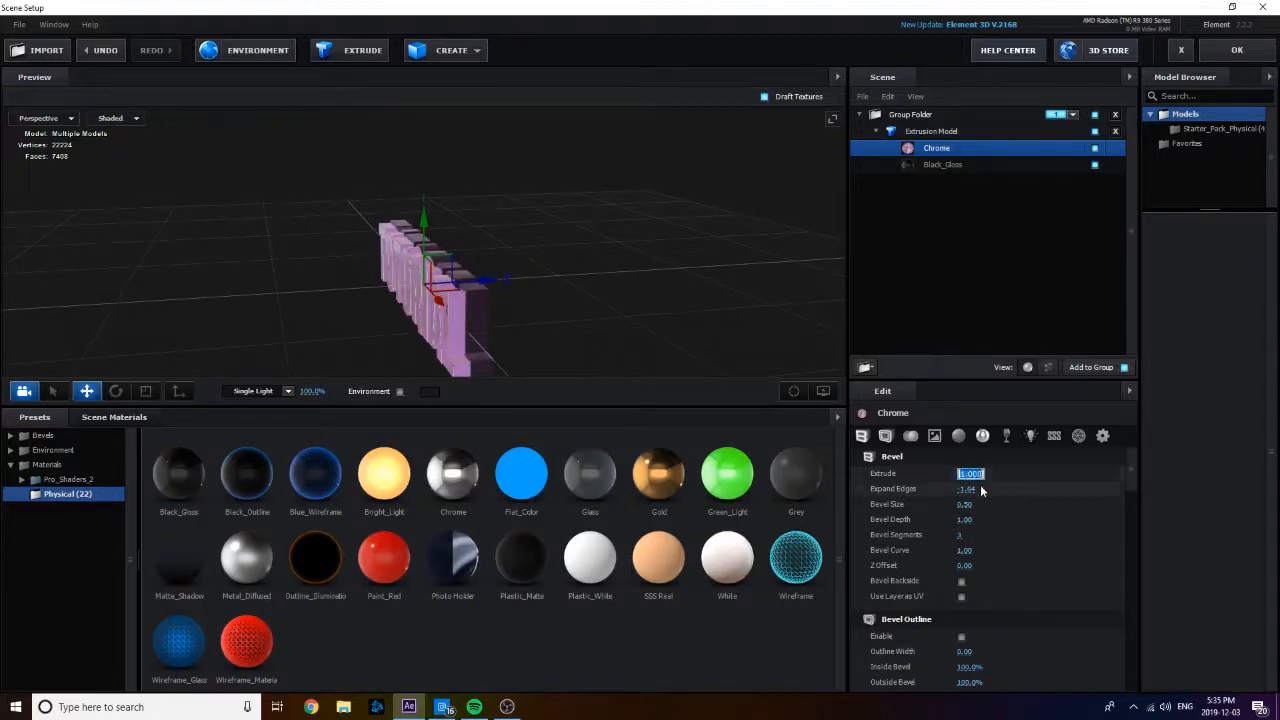
pyautogui.write('0.6')
pyautogui.press('Return')
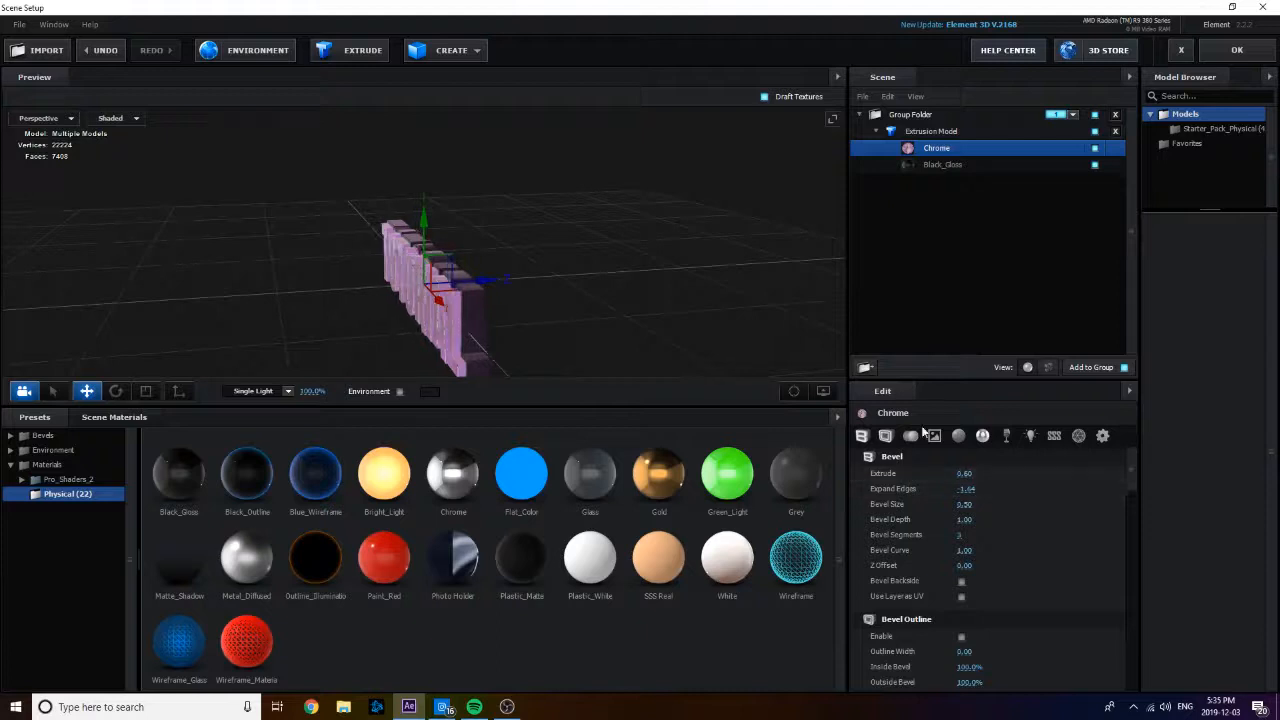
pyautogui.moveTo(692, 264); pyautogui.dragTo(658, 256)
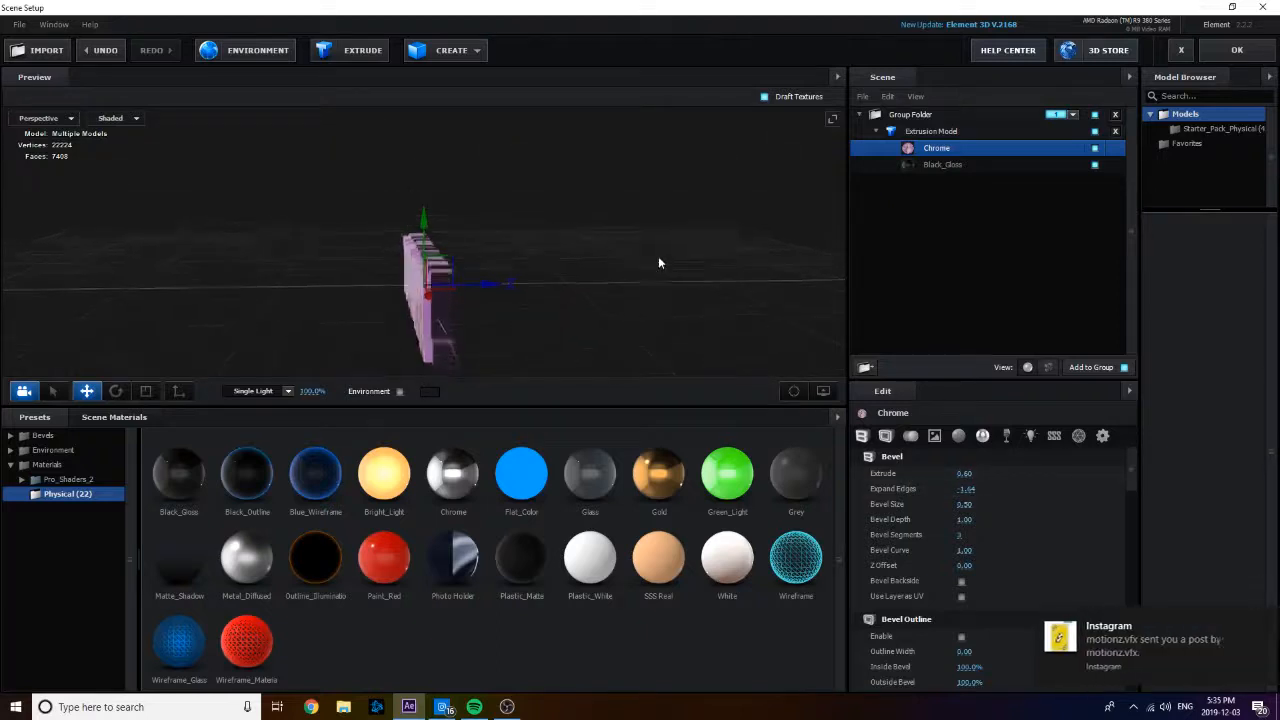
pyautogui.moveTo(705, 368); pyautogui.dragTo(722, 308)
# Step: Accept the Scene Setup changes and scrub through the composition's opening frames
pyautogui.click(1258, 634)
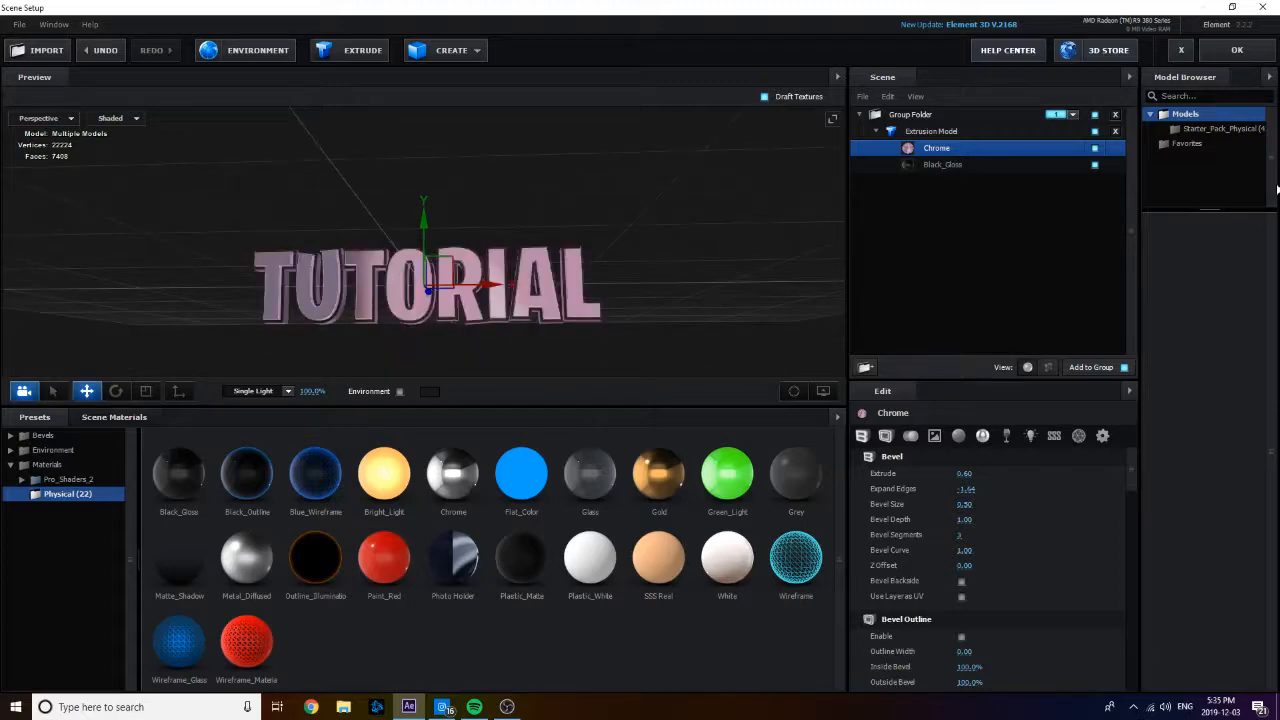
pyautogui.click(1233, 51)
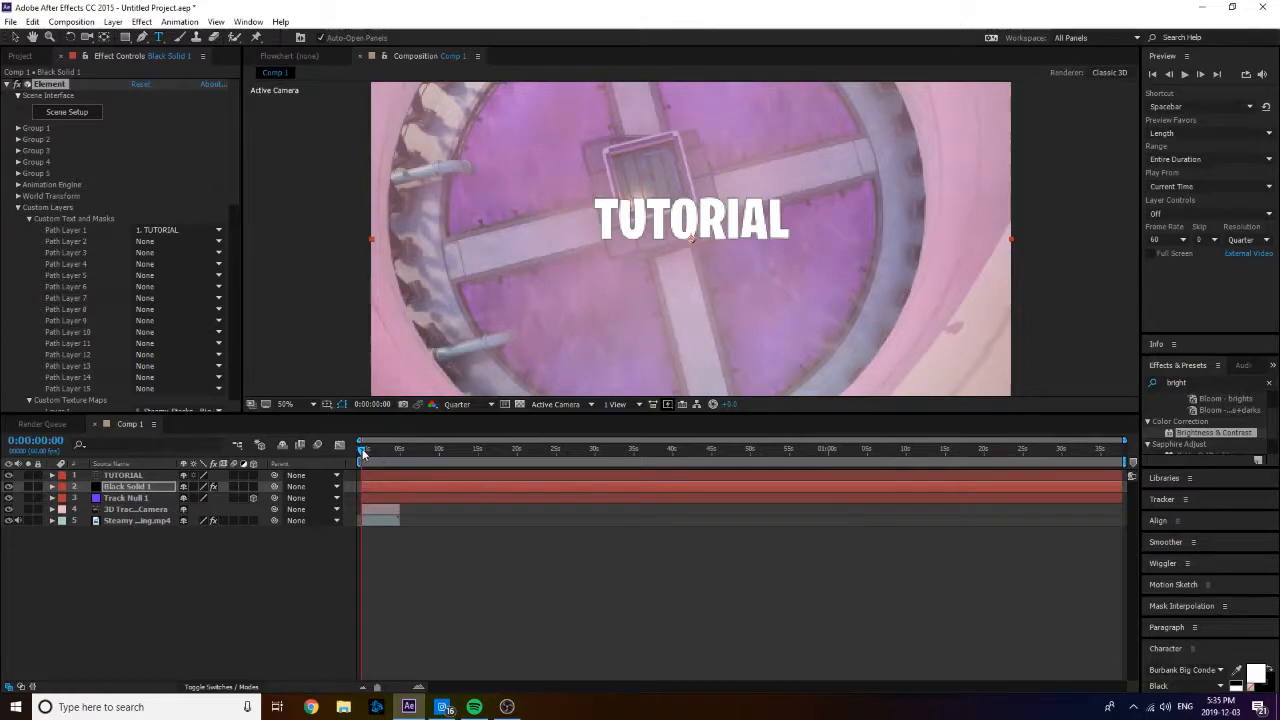
pyautogui.moveTo(362, 452)
pyautogui.mouseDown()
pyautogui.moveTo(404, 447)
pyautogui.moveTo(354, 448)
pyautogui.mouseUp()
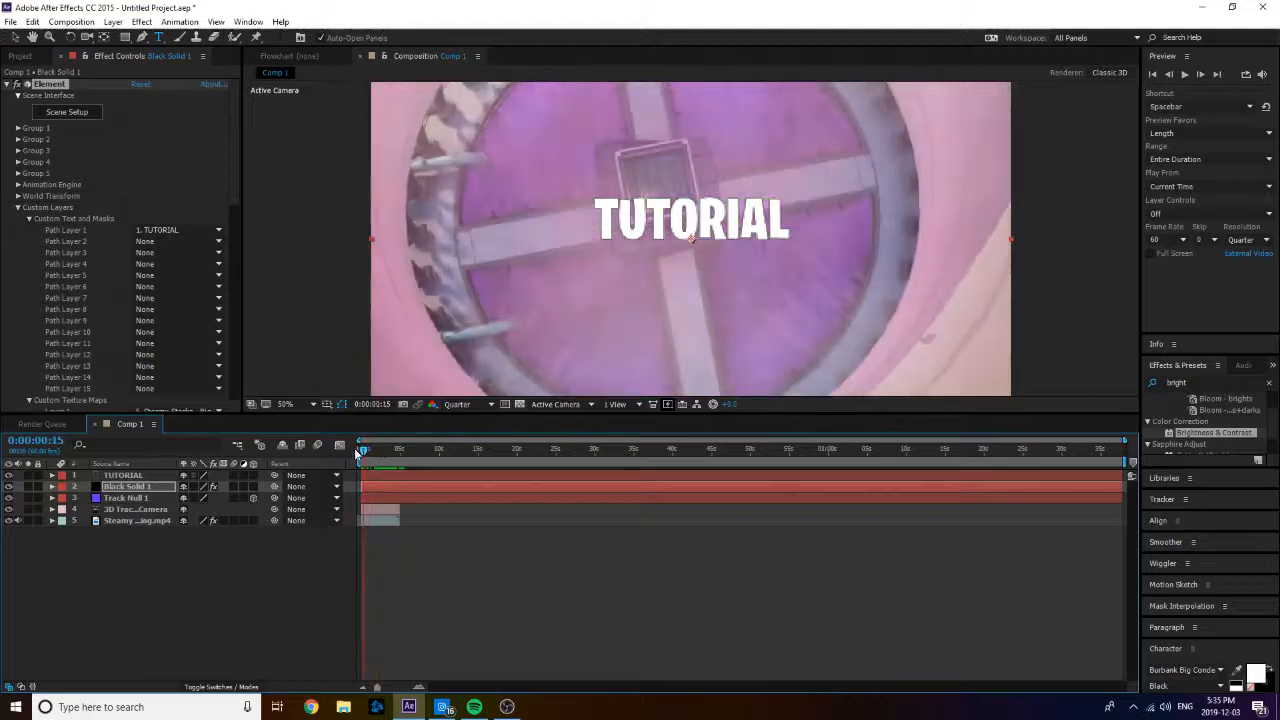
# Step: Reveal Track Null 1's Position and expand Element's Group 1 Particle Replicator settings on Black Solid 1
pyautogui.click(130, 500)
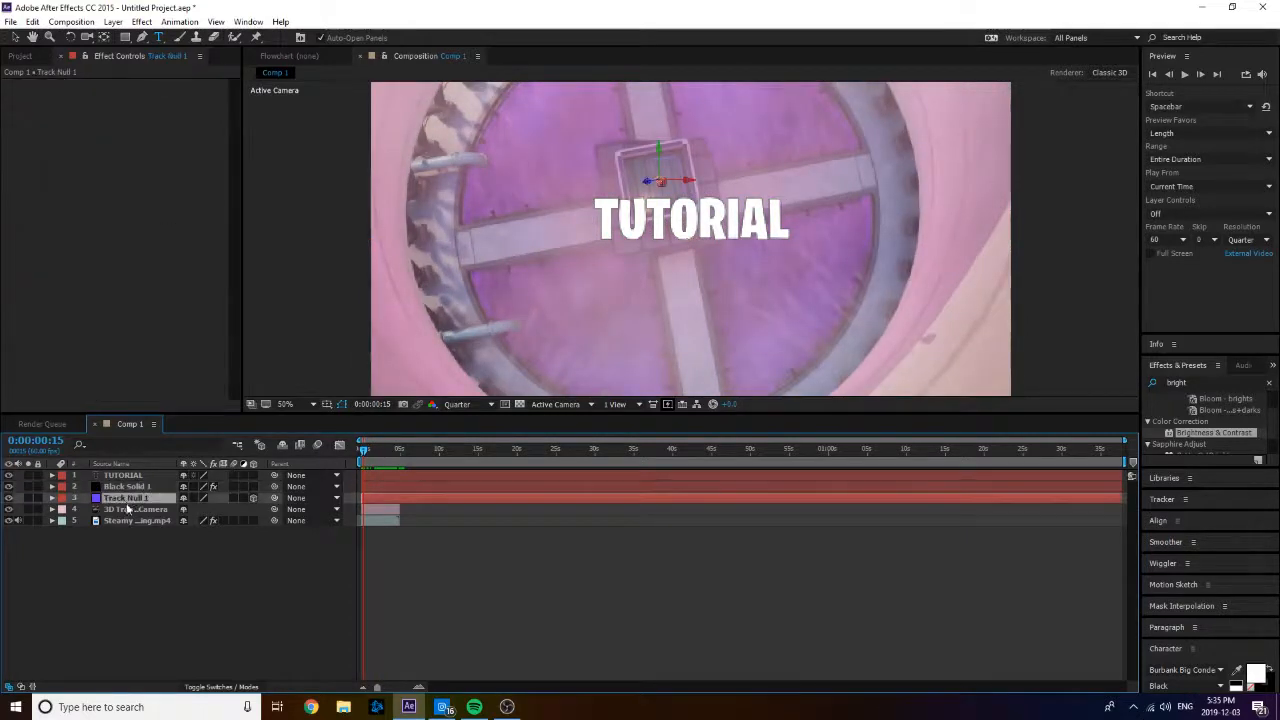
pyautogui.press('p')
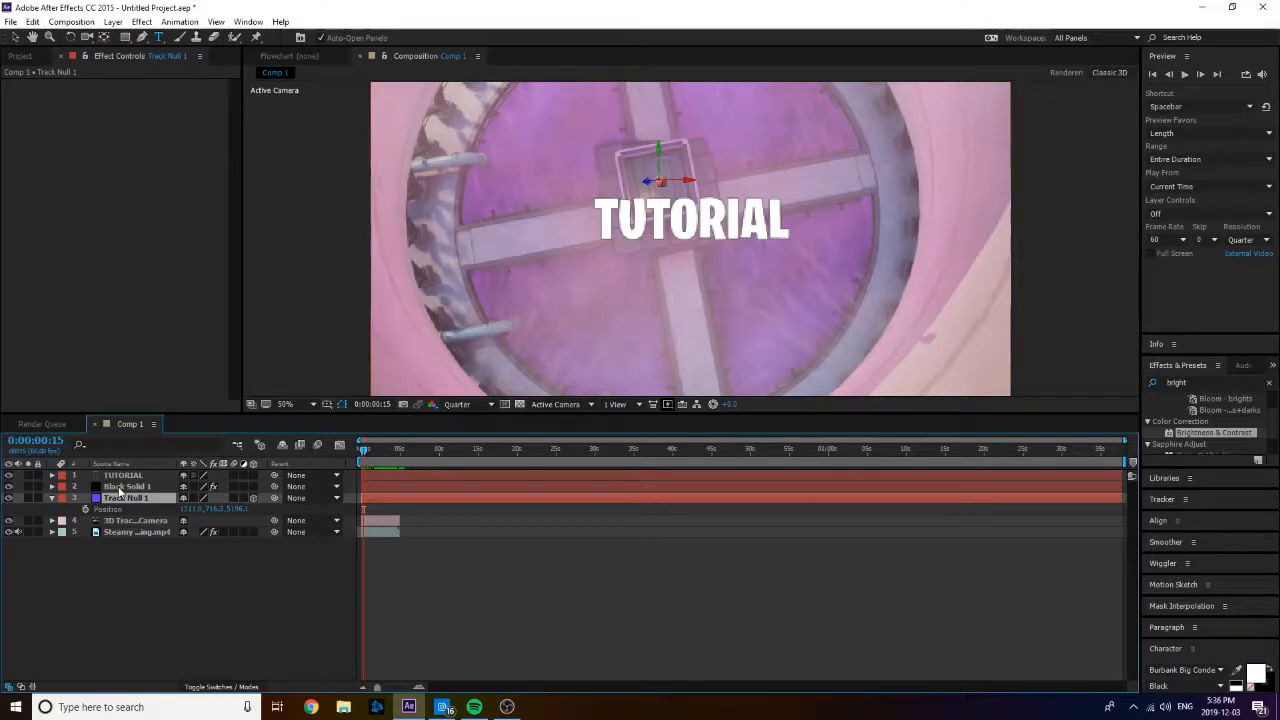
pyautogui.click(125, 486)
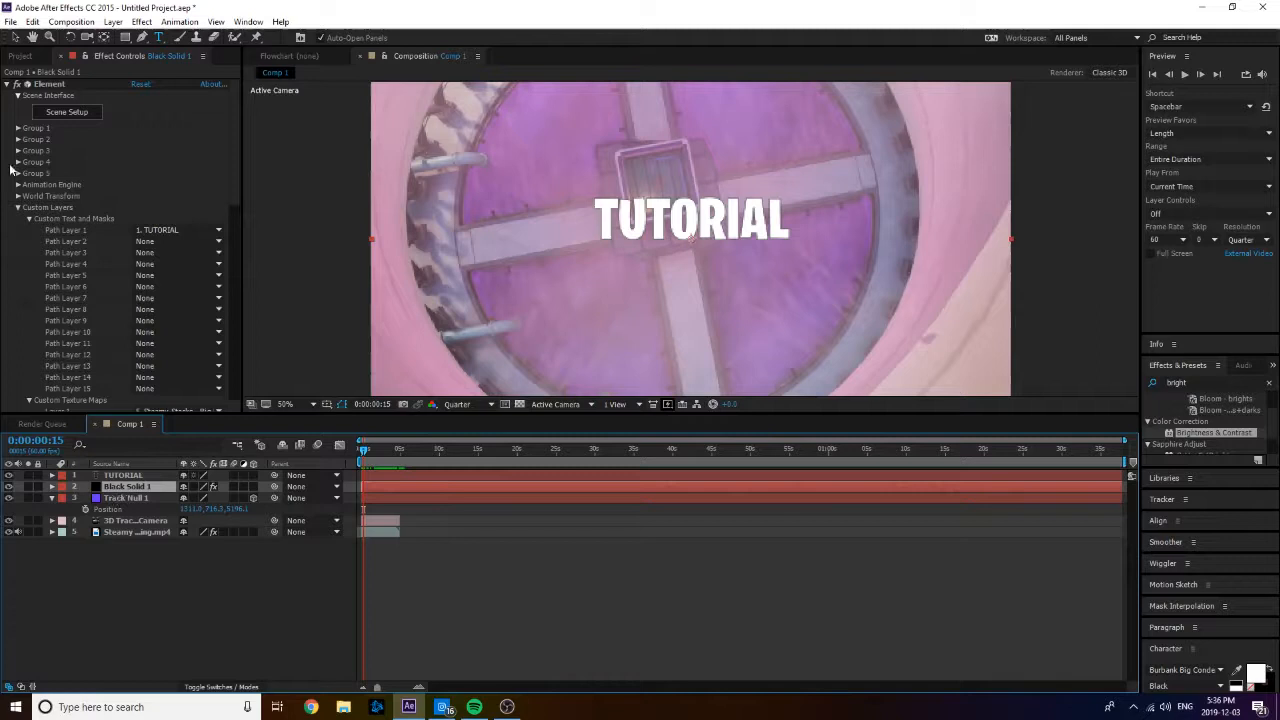
pyautogui.click(18, 129)
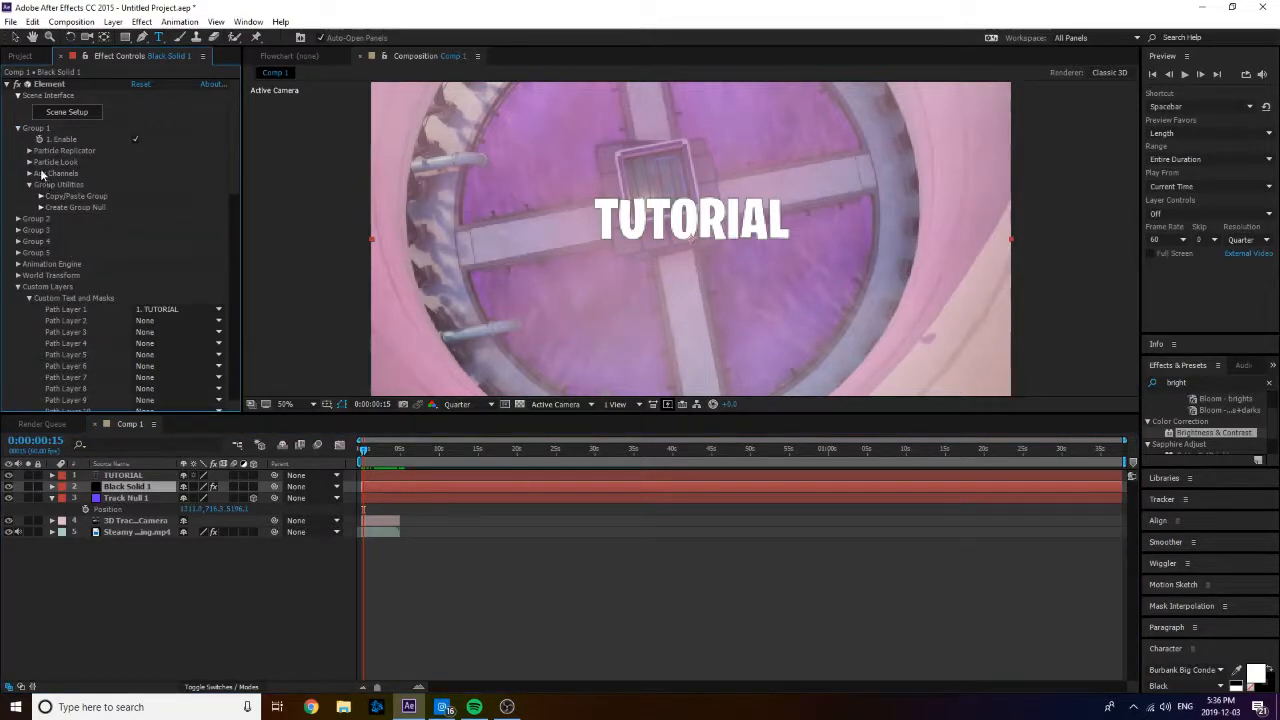
pyautogui.click(29, 151)
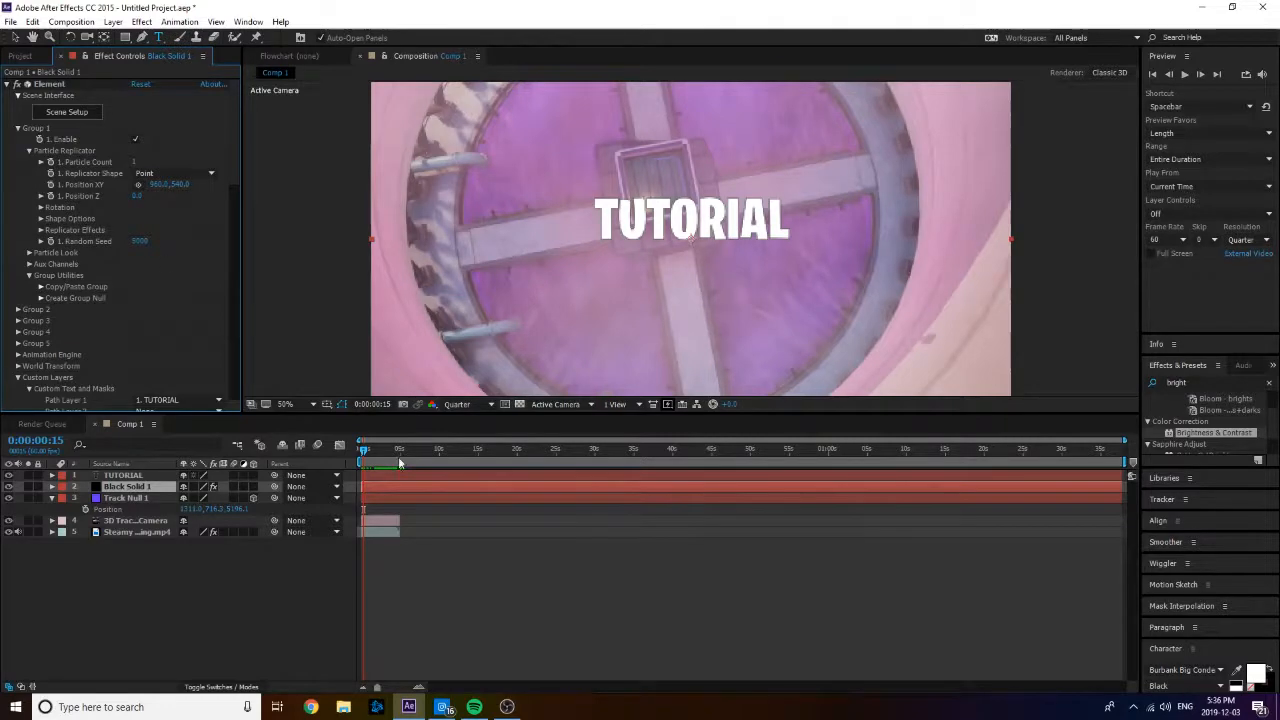
# Step: At the first frame, copy Track Null 1's X and Y position into Group 1's Position XY as 1311.0, 716.3
pyautogui.moveTo(400, 452); pyautogui.dragTo(355, 449)
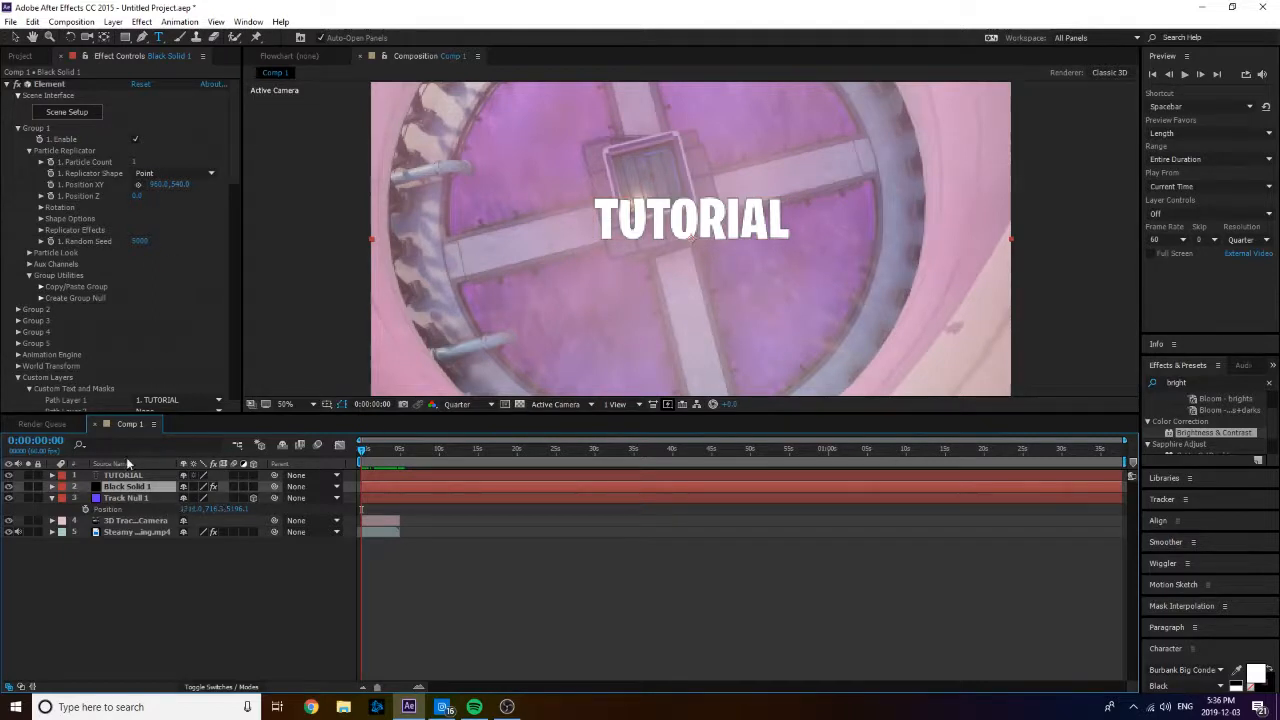
pyautogui.click(125, 498)
pyautogui.click(126, 488)
pyautogui.click(187, 510)
pyautogui.click(162, 184)
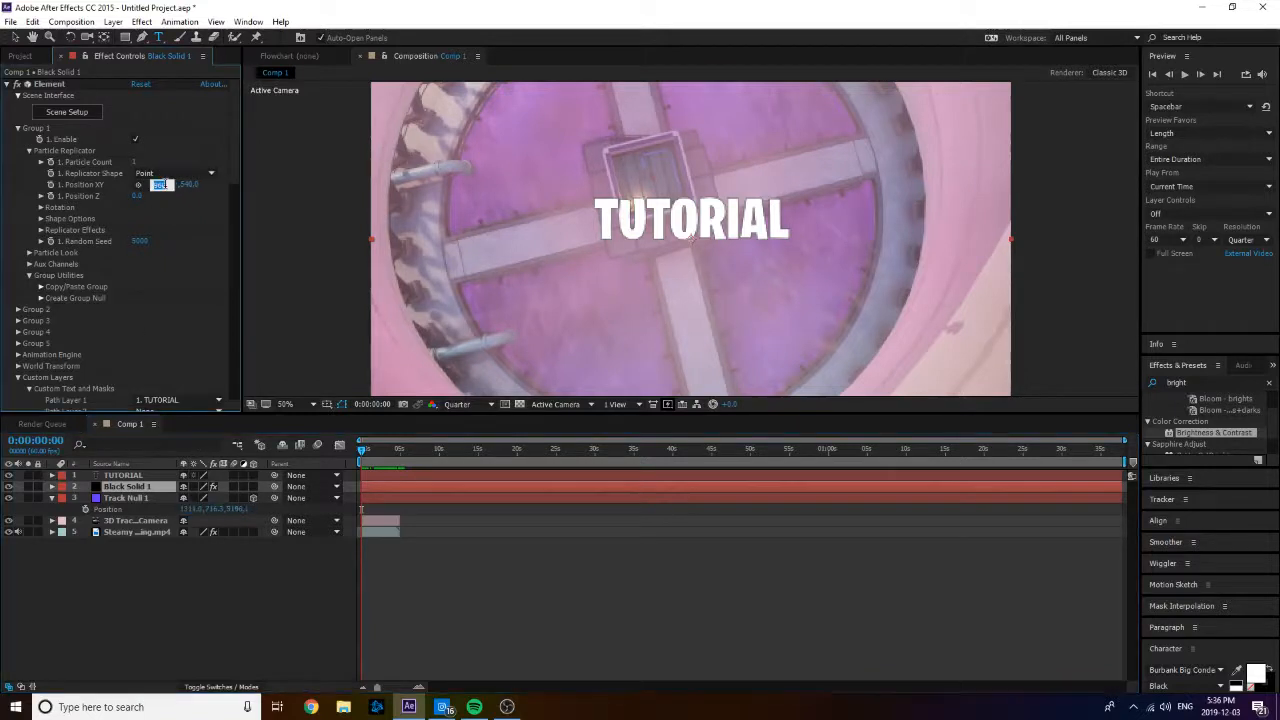
pyautogui.write('1311.0')
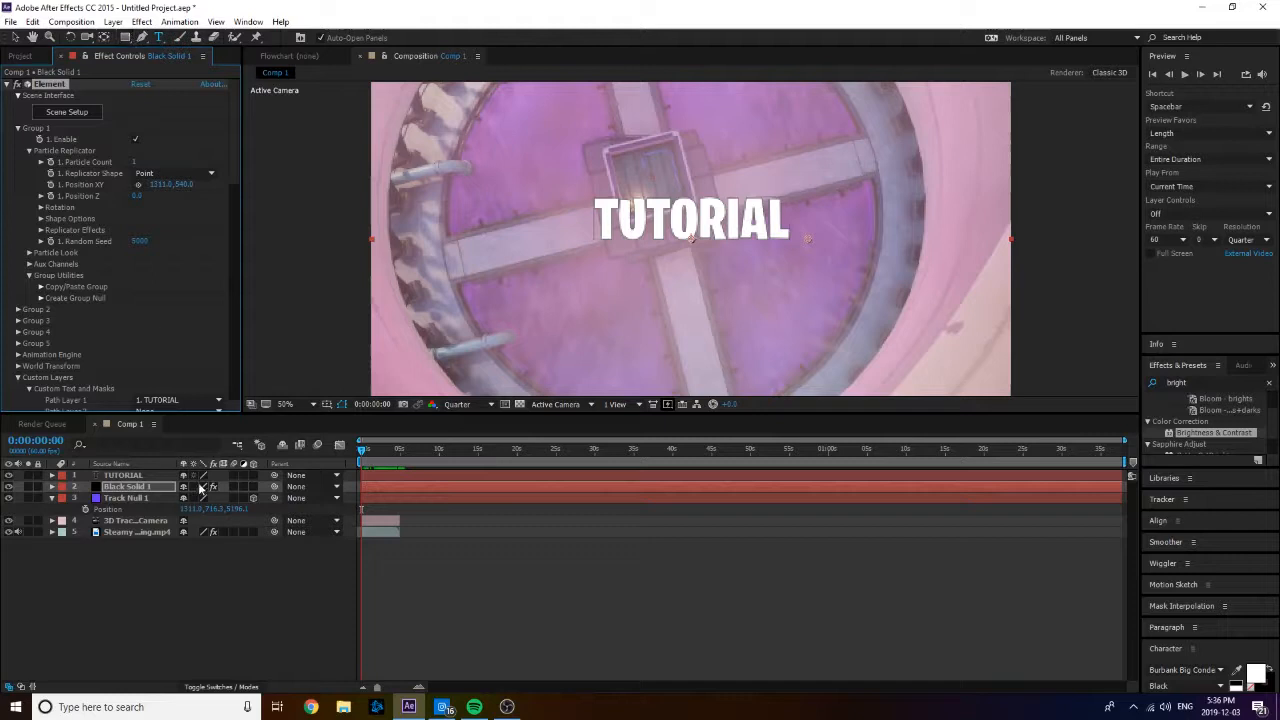
pyautogui.click(219, 509)
pyautogui.click(187, 185)
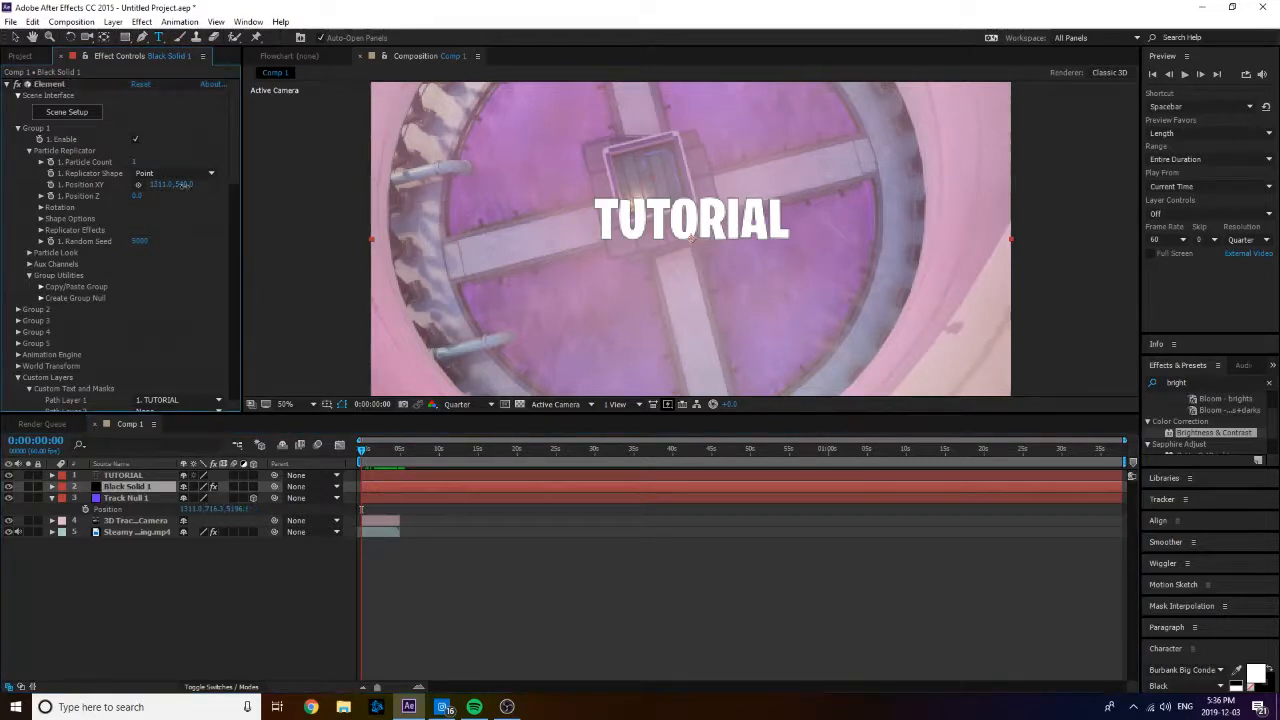
pyautogui.write('716.305')
pyautogui.press('Return')
# Step: Copy Track Null 1's Z position into Group 1's Position Z as 5196.1
pyautogui.click(240, 509)
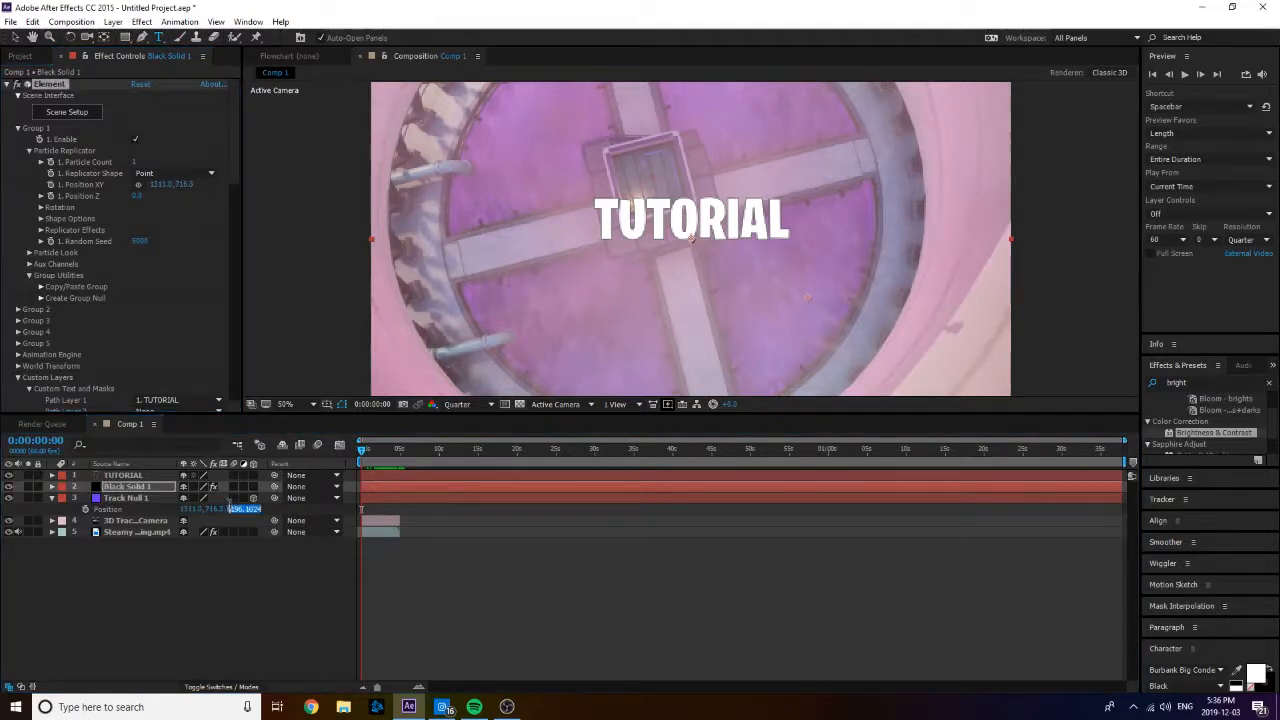
pyautogui.click(139, 196)
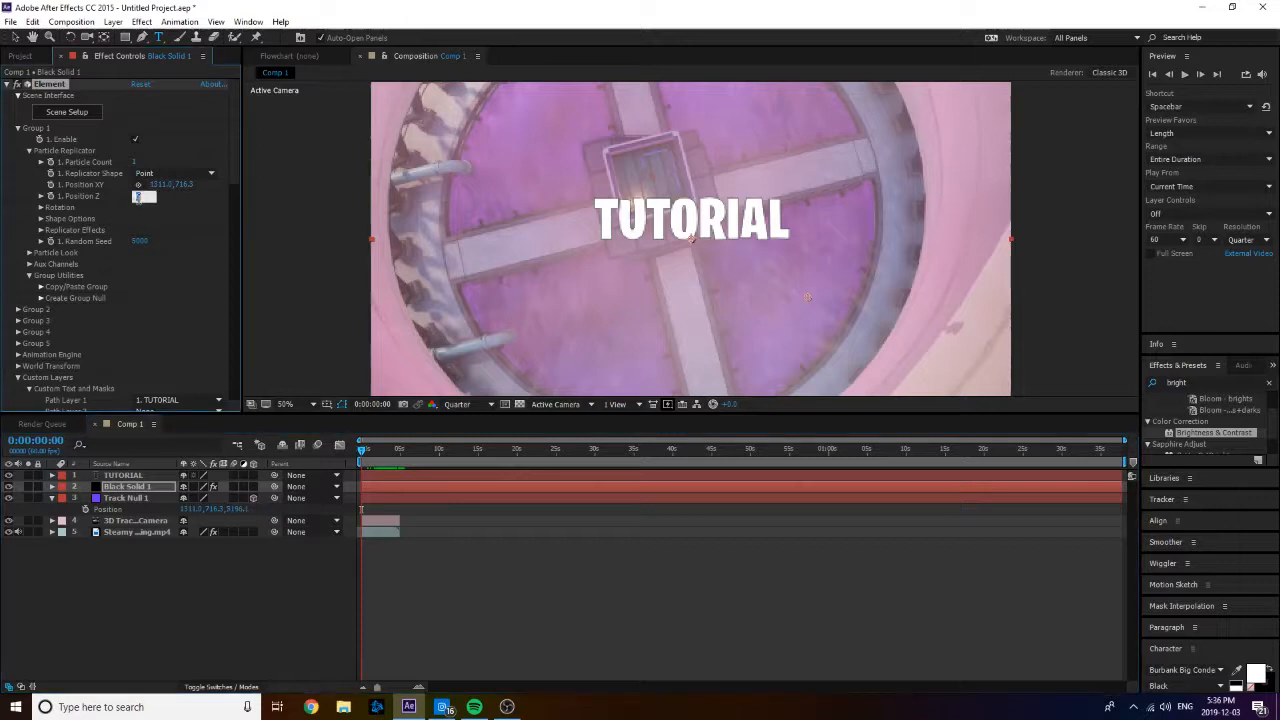
pyautogui.write('5196.1')
pyautogui.press('Return')
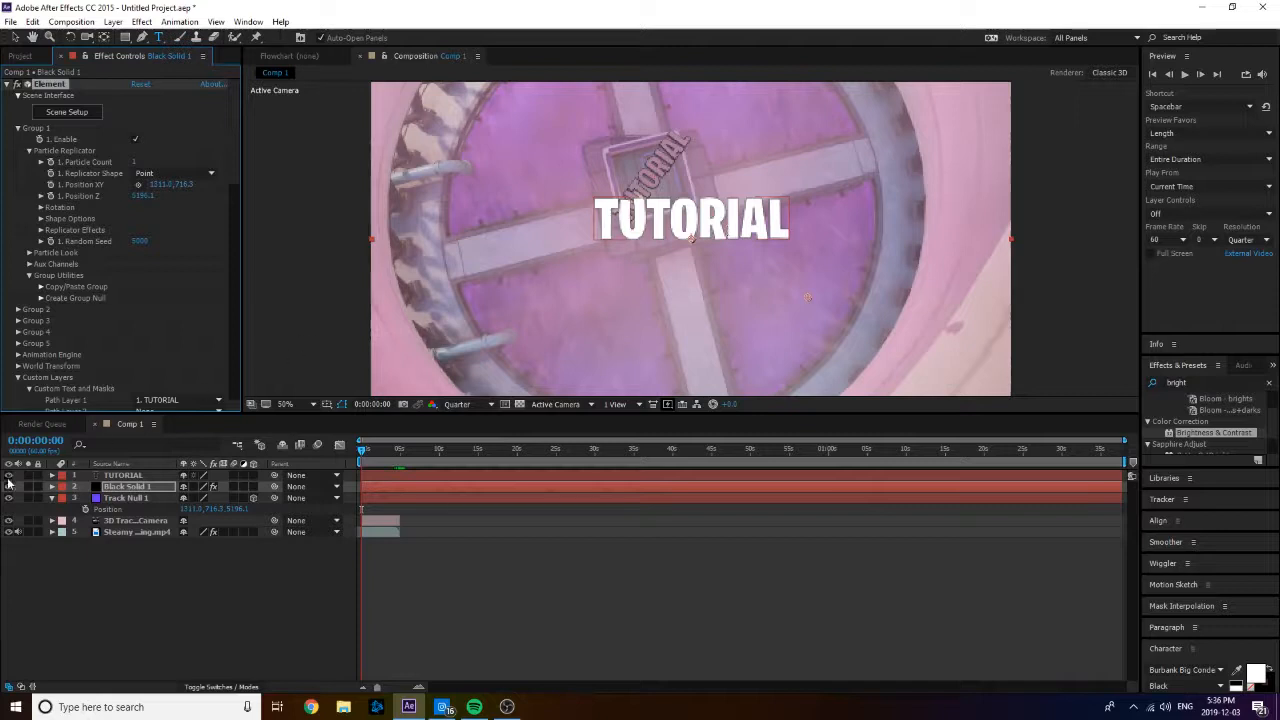
# Step: Hide the flat TUTORIAL text layer in the composition
pyautogui.click(120, 475)
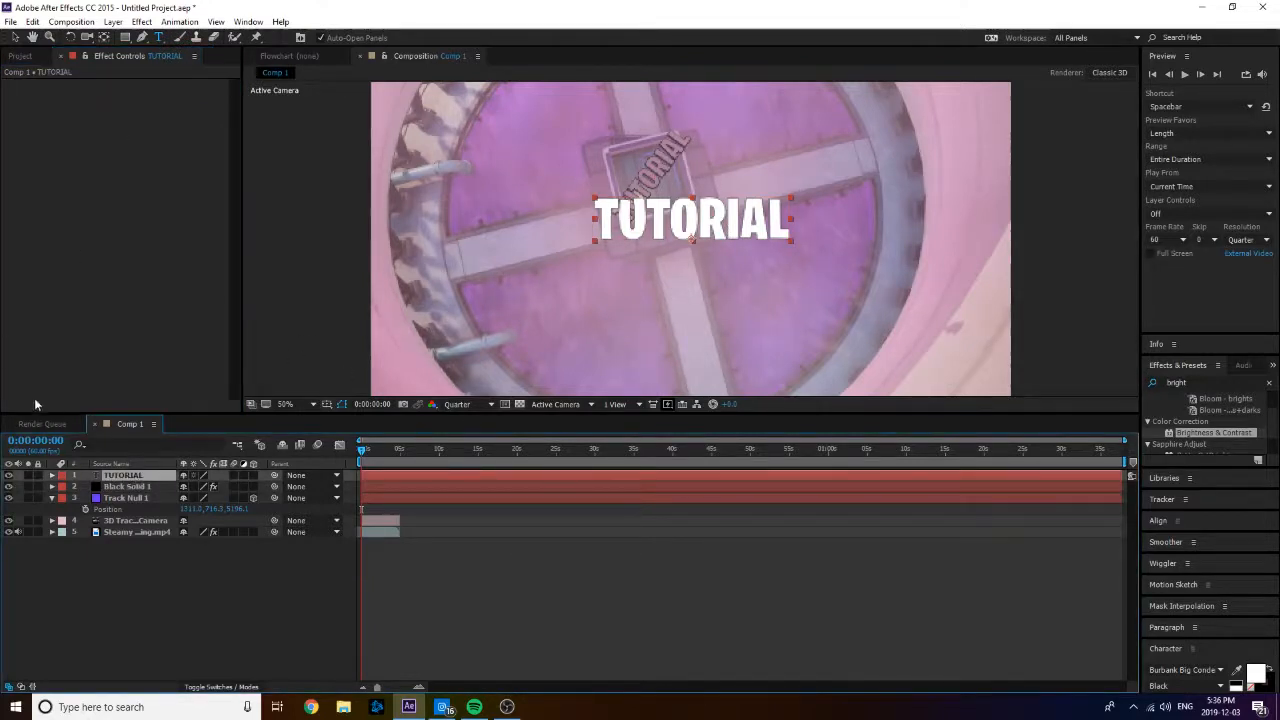
pyautogui.click(9, 486)
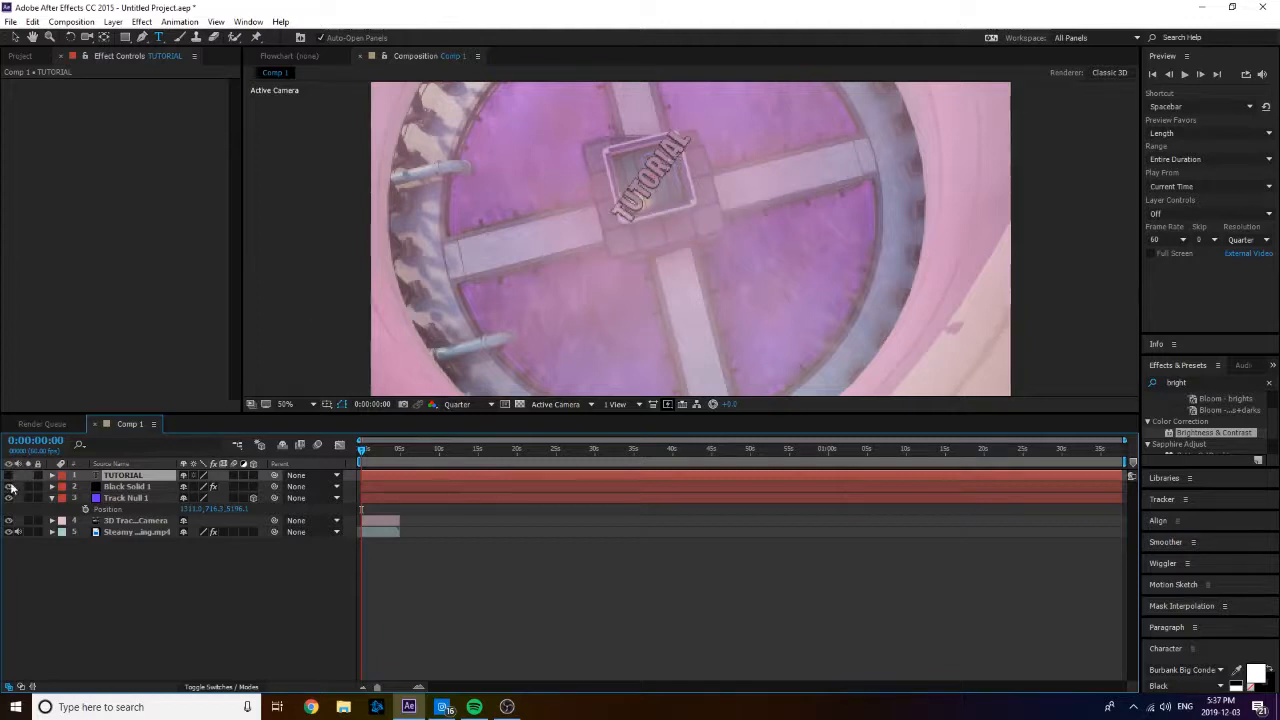
# Step: Set the Z Rotation of Element's Group 1 on Black Solid 1 to 41° so the text lines up with the crossbeam
pyautogui.click(153, 487)
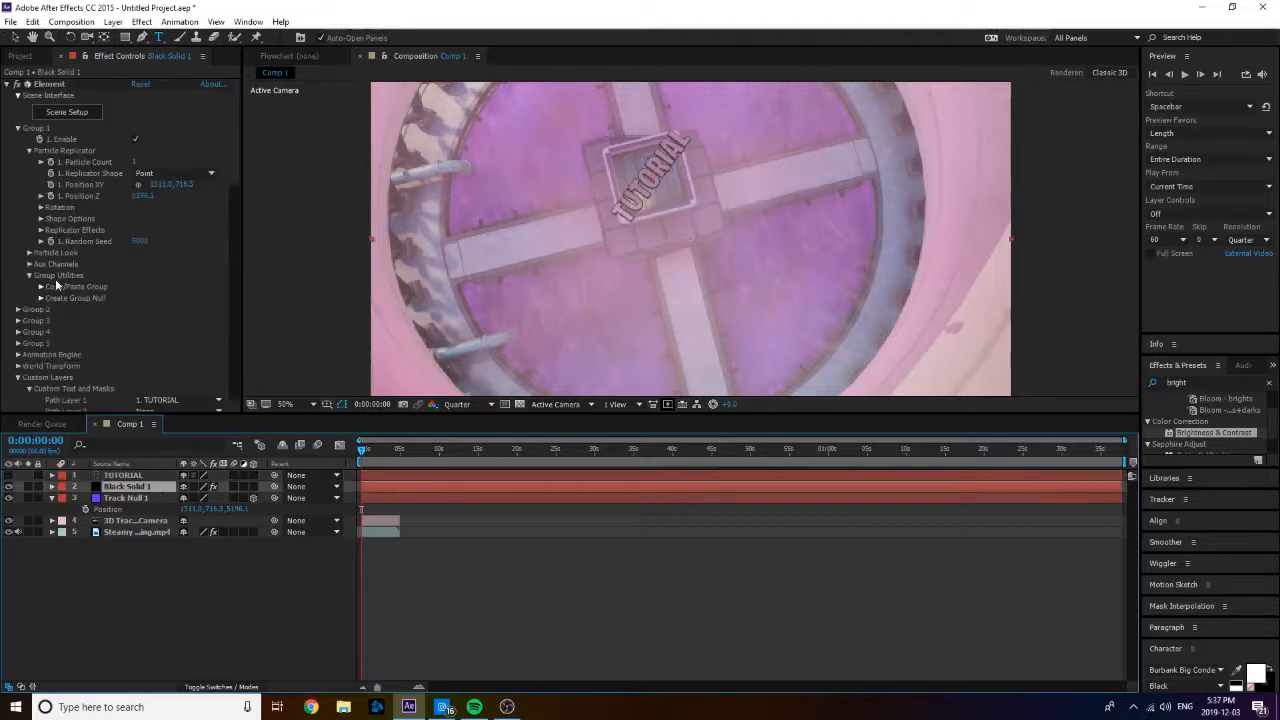
pyautogui.click(474, 707)
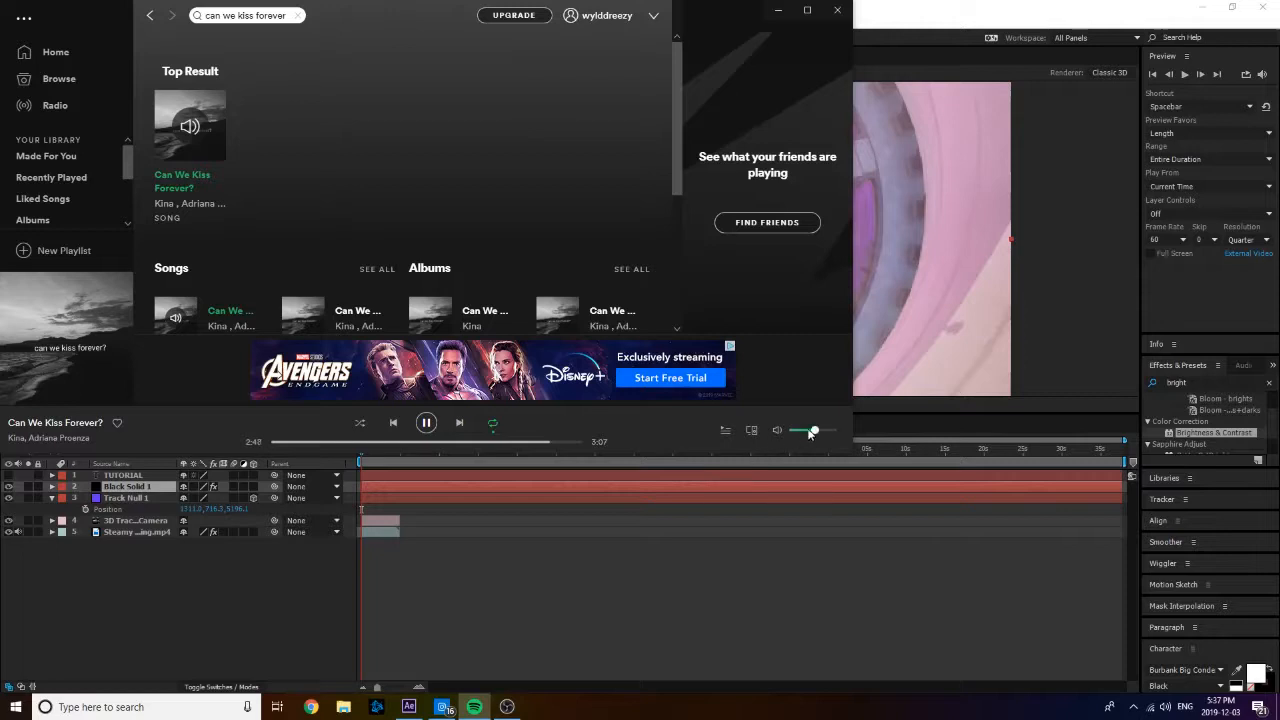
pyautogui.click(648, 608)
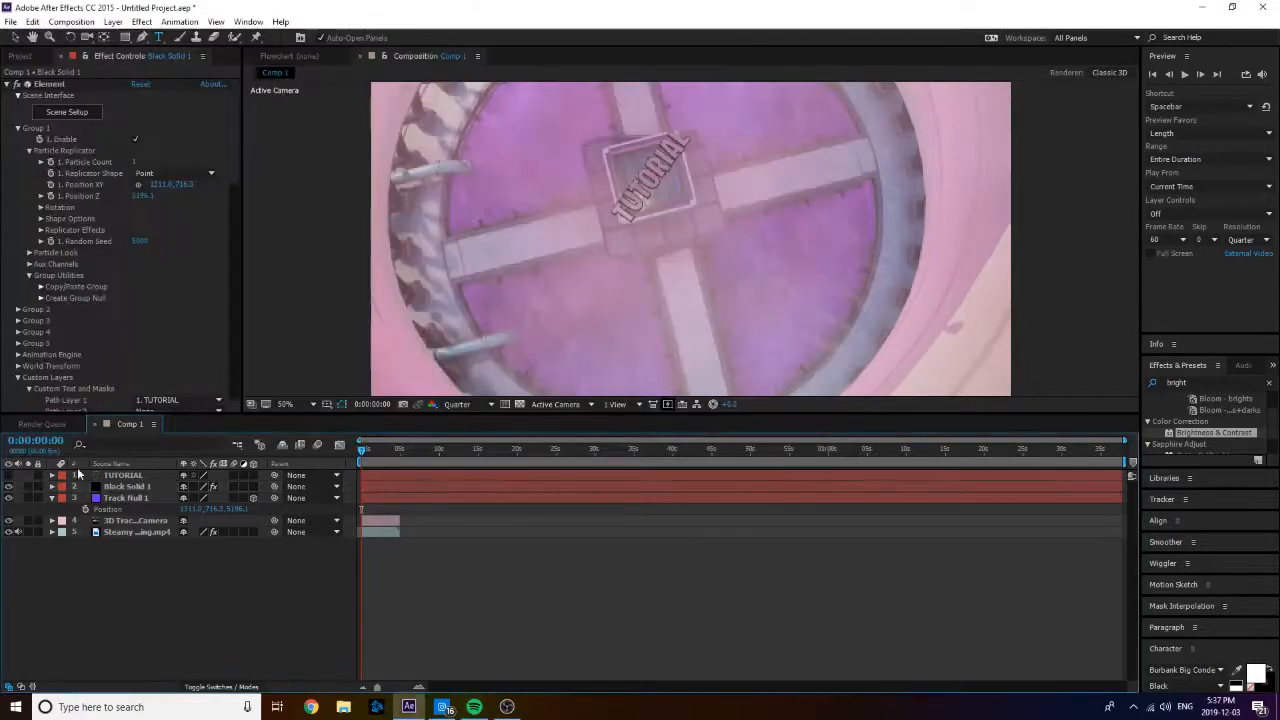
pyautogui.click(41, 208)
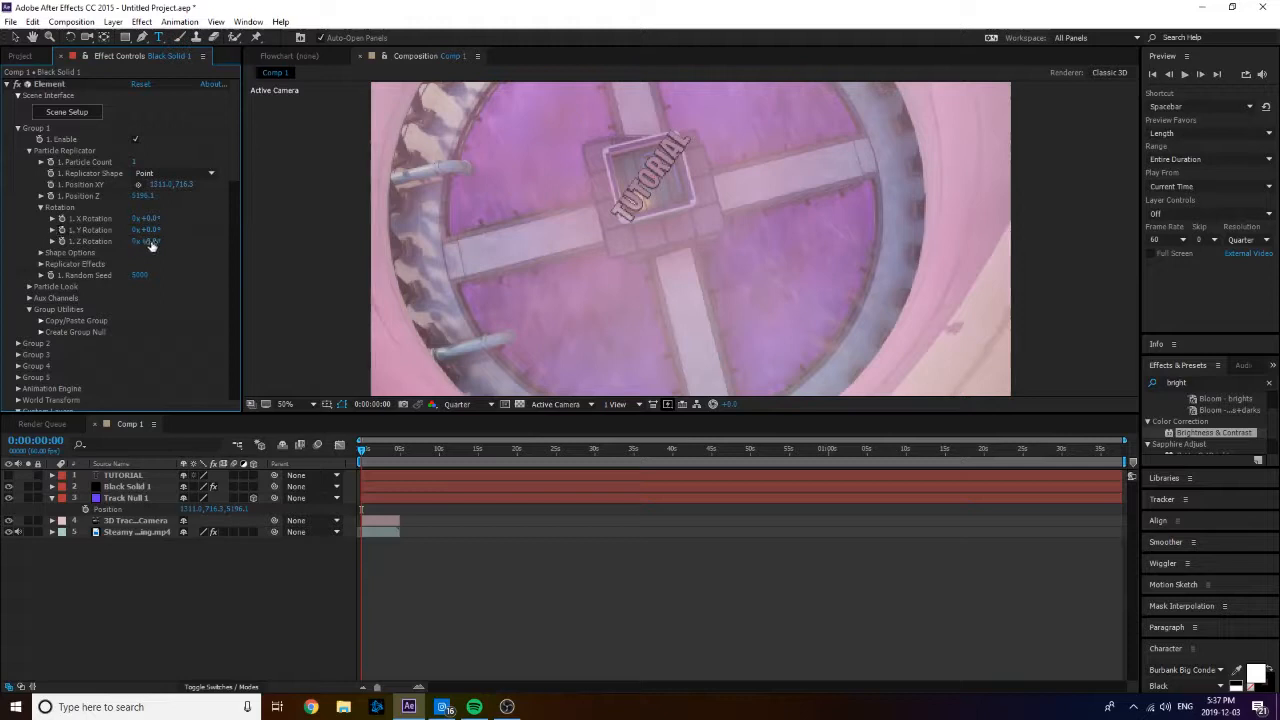
pyautogui.moveTo(150, 244)
pyautogui.mouseDown()
pyautogui.moveTo(176, 237)
pyautogui.moveTo(150, 250)
pyautogui.mouseUp()
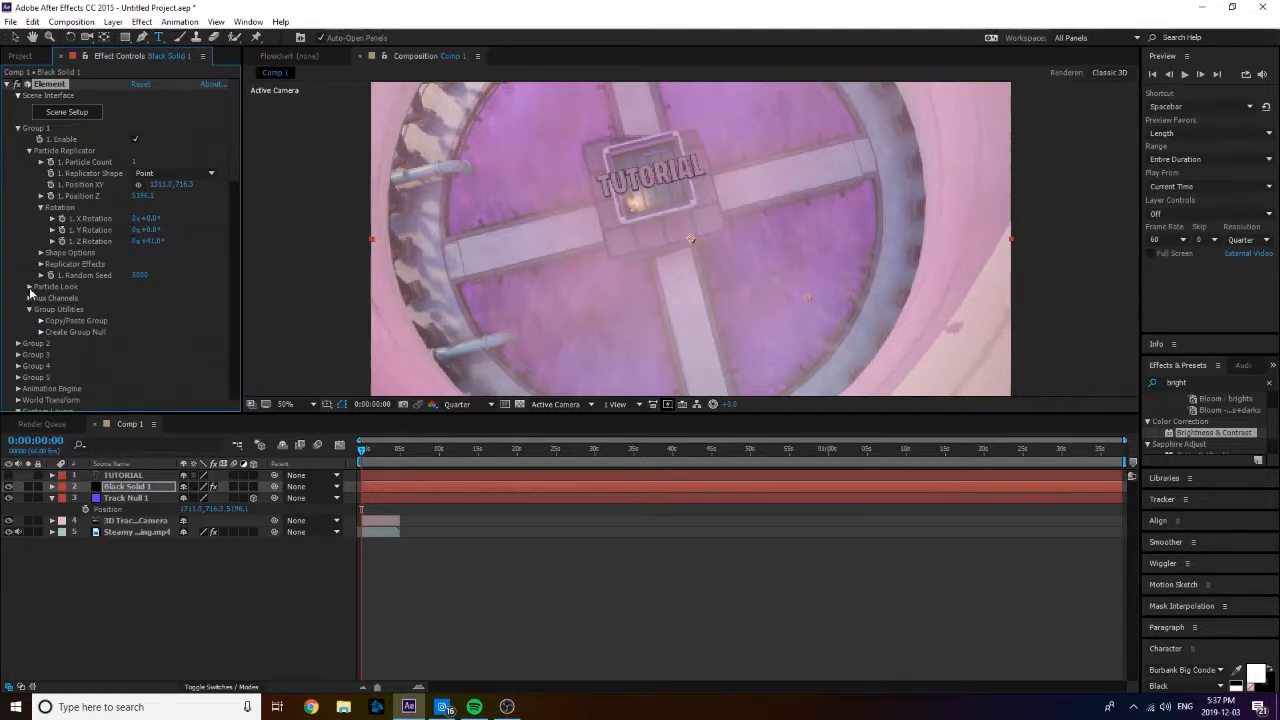
# Step: Enlarge the 3D text by setting the Particle Size in Group 1's Particle Look to 35
pyautogui.click(474, 707)
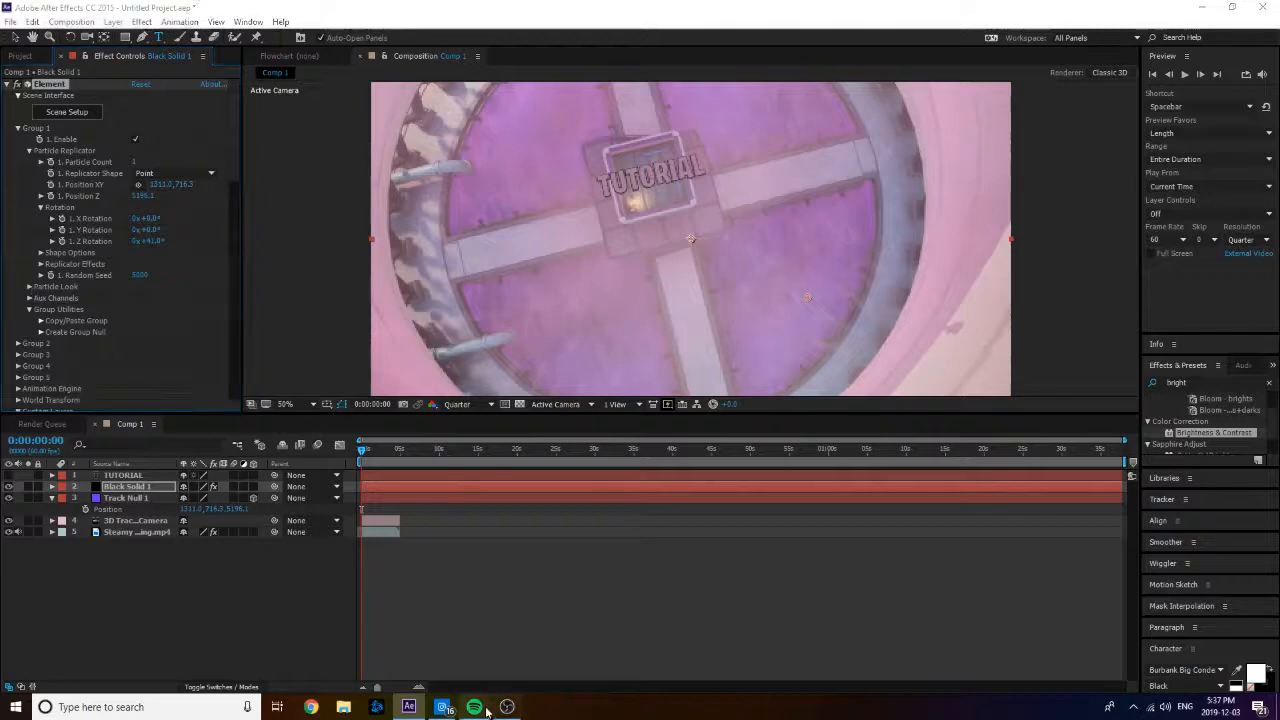
pyautogui.click(513, 606)
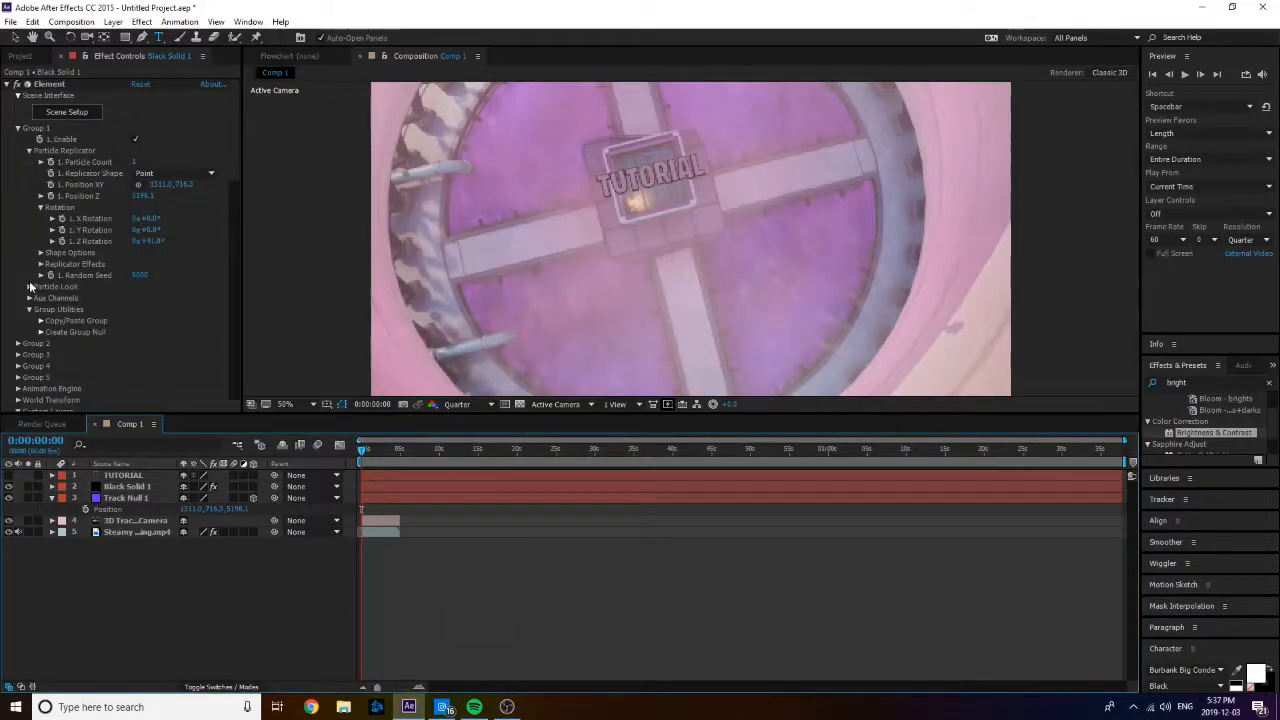
pyautogui.click(139, 299)
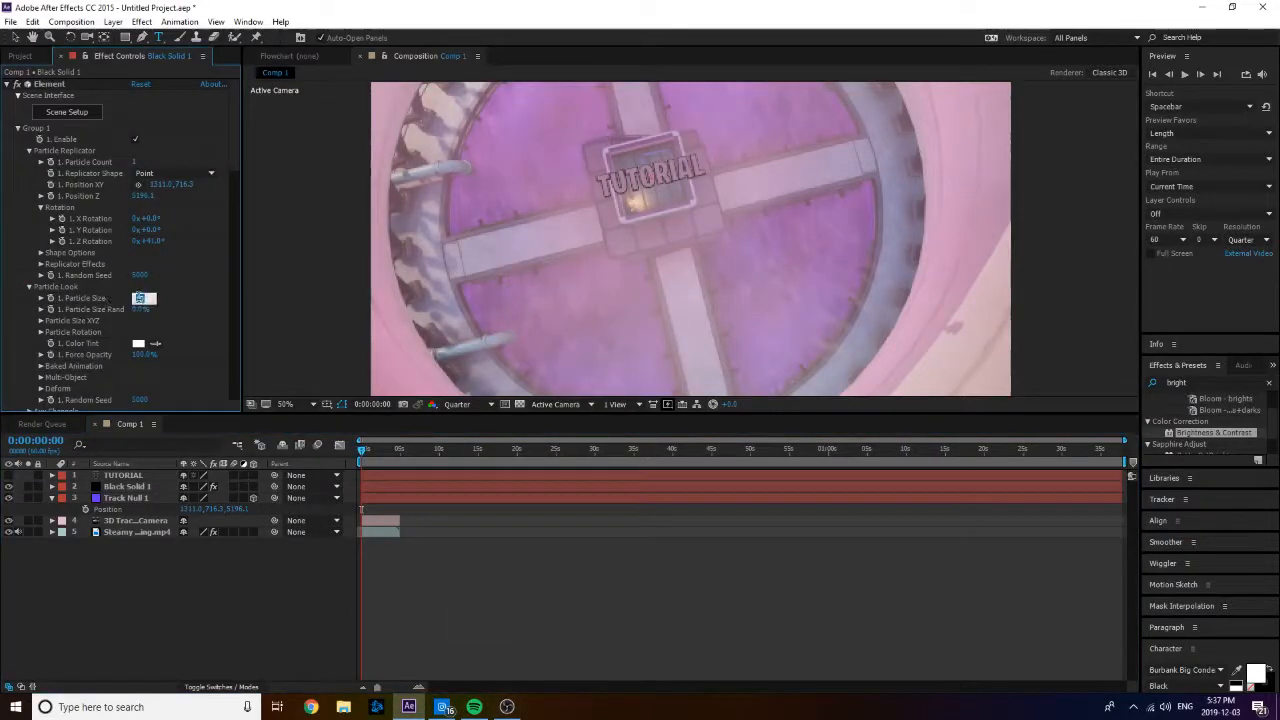
pyautogui.write('35')
pyautogui.press('Return')
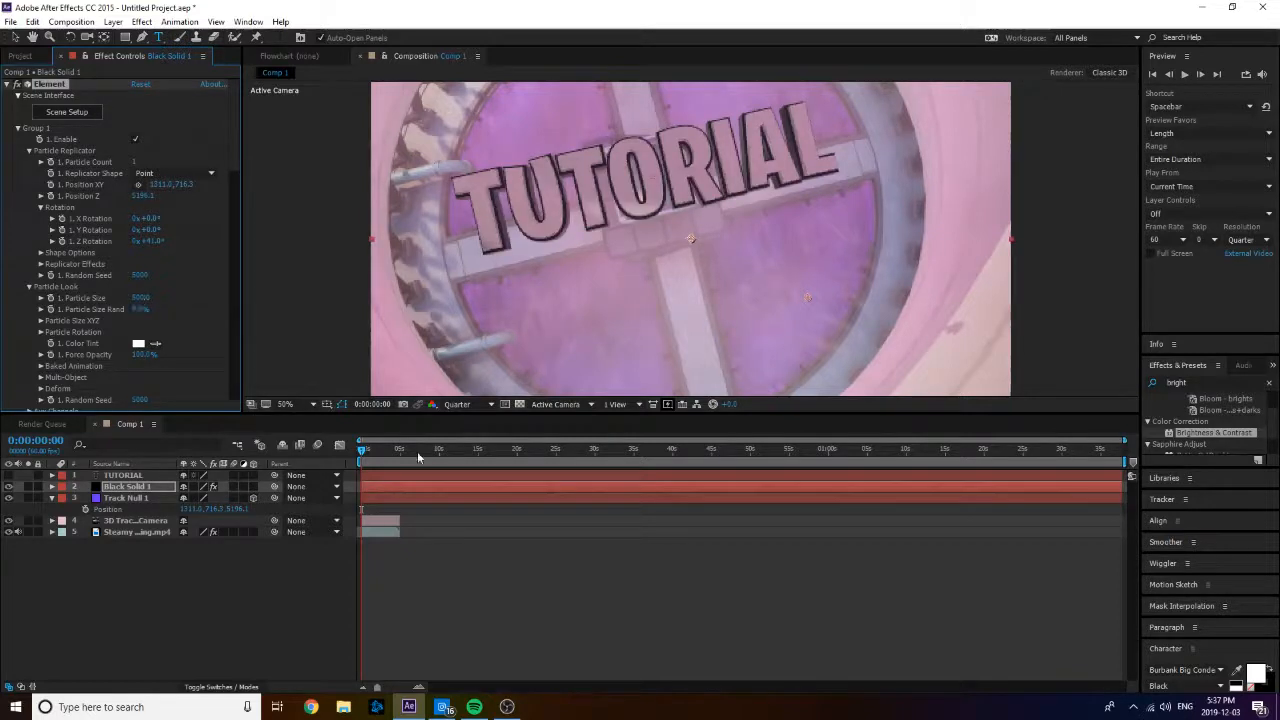
# Step: Scrub through the clip to check how the enlarged text follows the camera track
pyautogui.moveTo(363, 452); pyautogui.dragTo(397, 448)
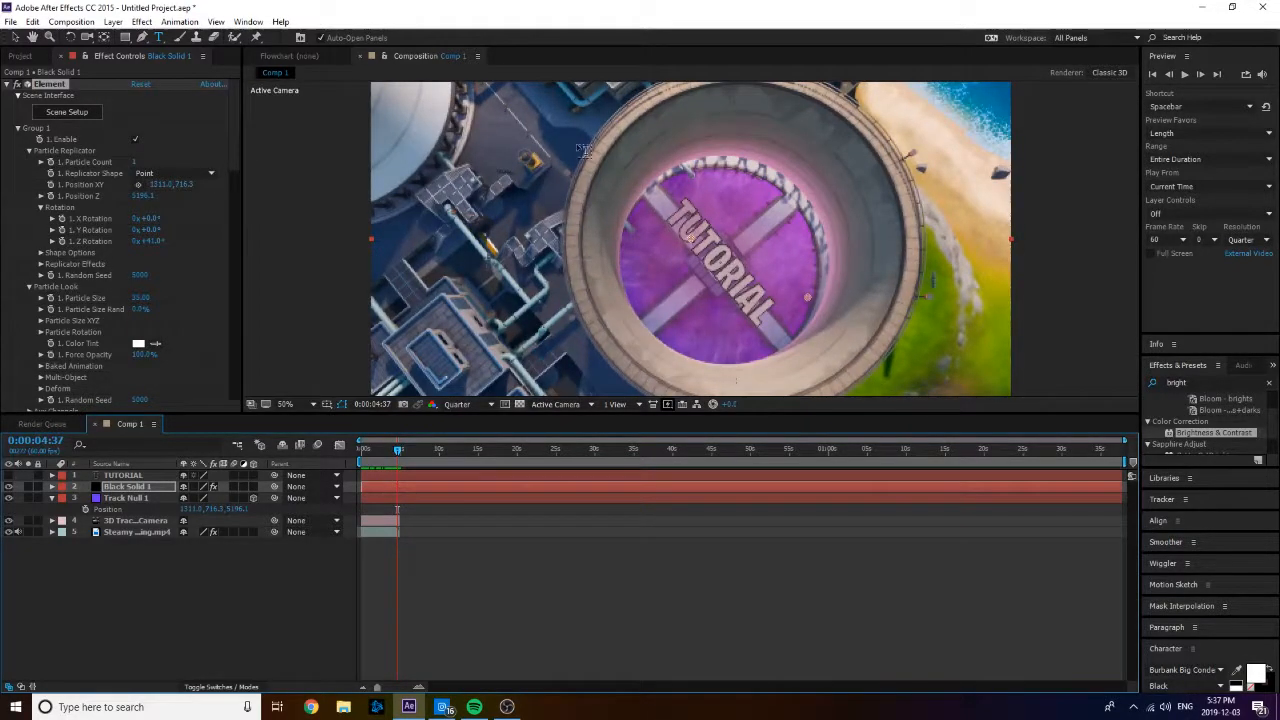
pyautogui.moveTo(391, 458)
pyautogui.mouseDown()
pyautogui.moveTo(361, 457)
pyautogui.moveTo(370, 452)
pyautogui.mouseUp()
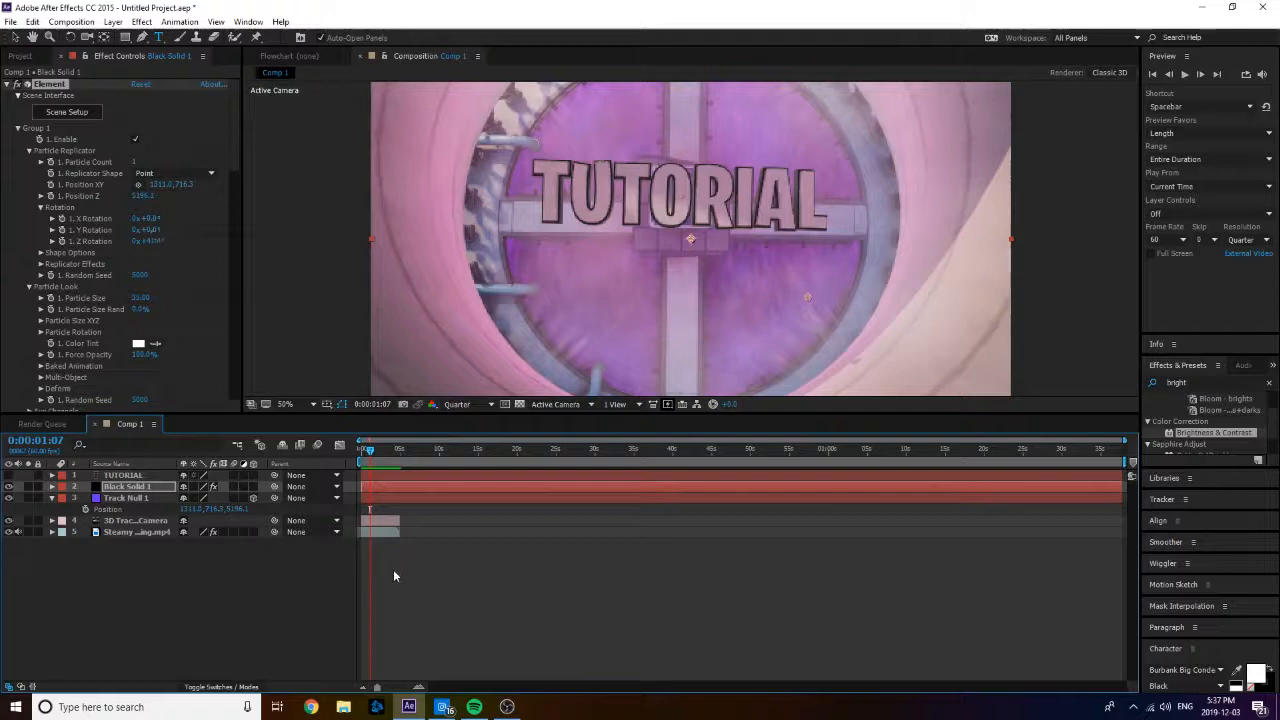
pyautogui.moveTo(370, 450); pyautogui.dragTo(367, 450)
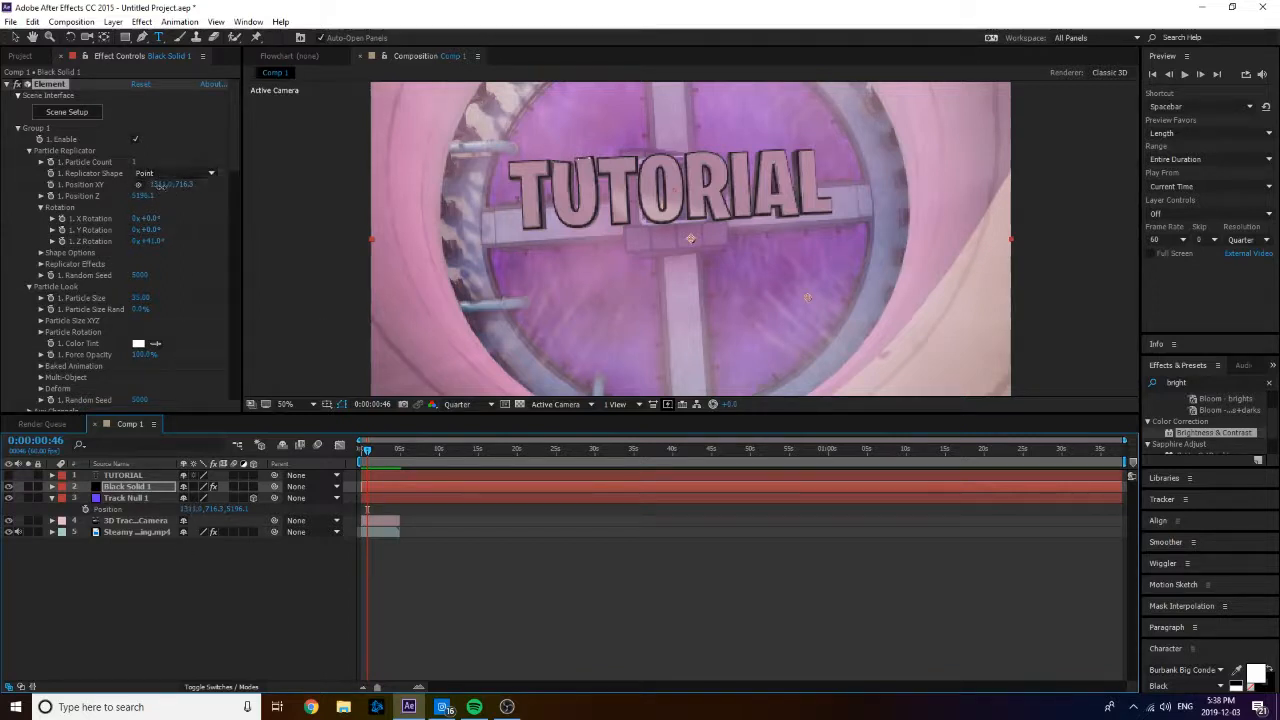
# Step: Adjust Group 1's Position XY to 1372.0, 716.3 and Position Z to 6746.1 to seat the text on the wheel's hub
pyautogui.moveTo(160, 185); pyautogui.dragTo(449, 217)
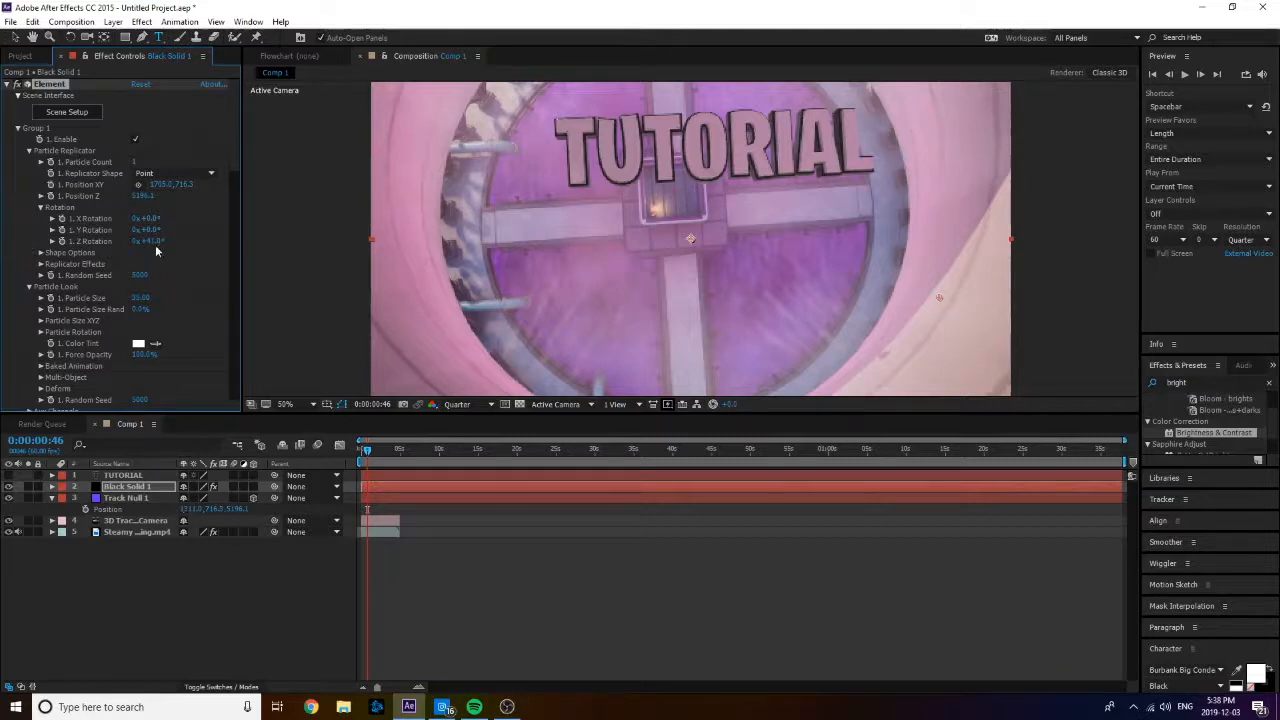
pyautogui.moveTo(156, 240); pyautogui.dragTo(549, 127)
pyautogui.moveTo(162, 188); pyautogui.dragTo(260, 247)
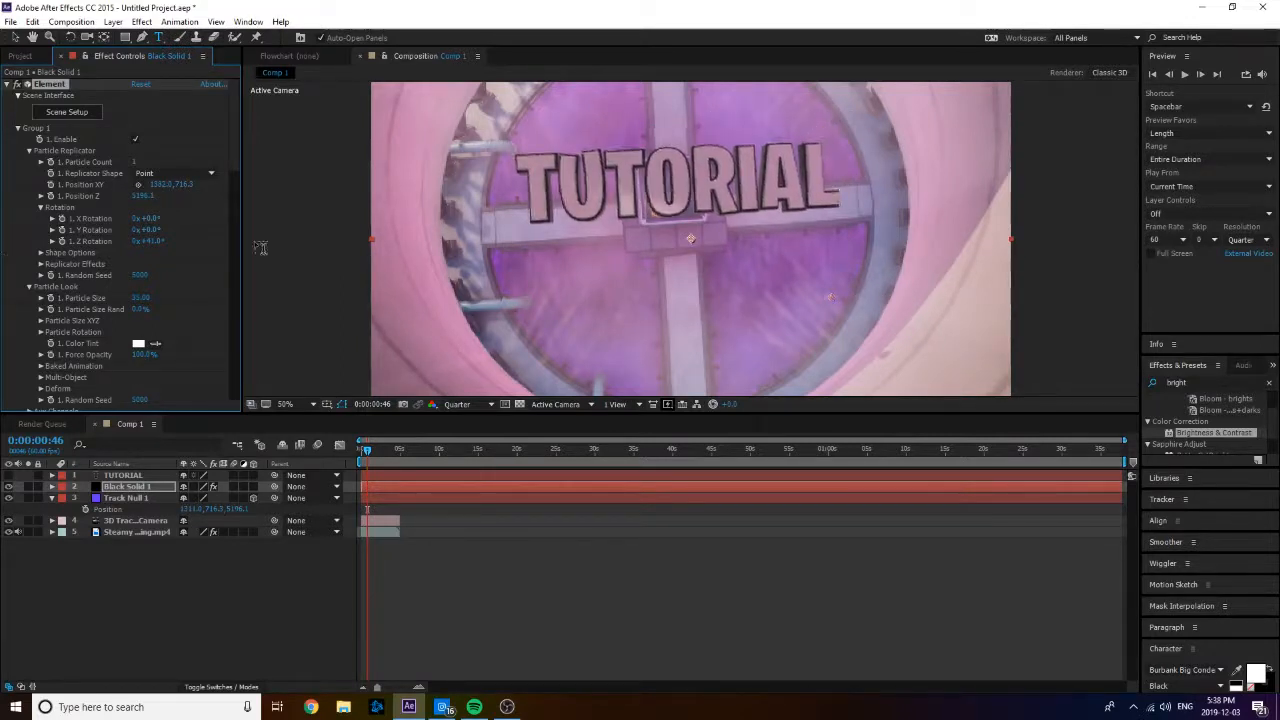
pyautogui.moveTo(143, 196); pyautogui.dragTo(260, 212)
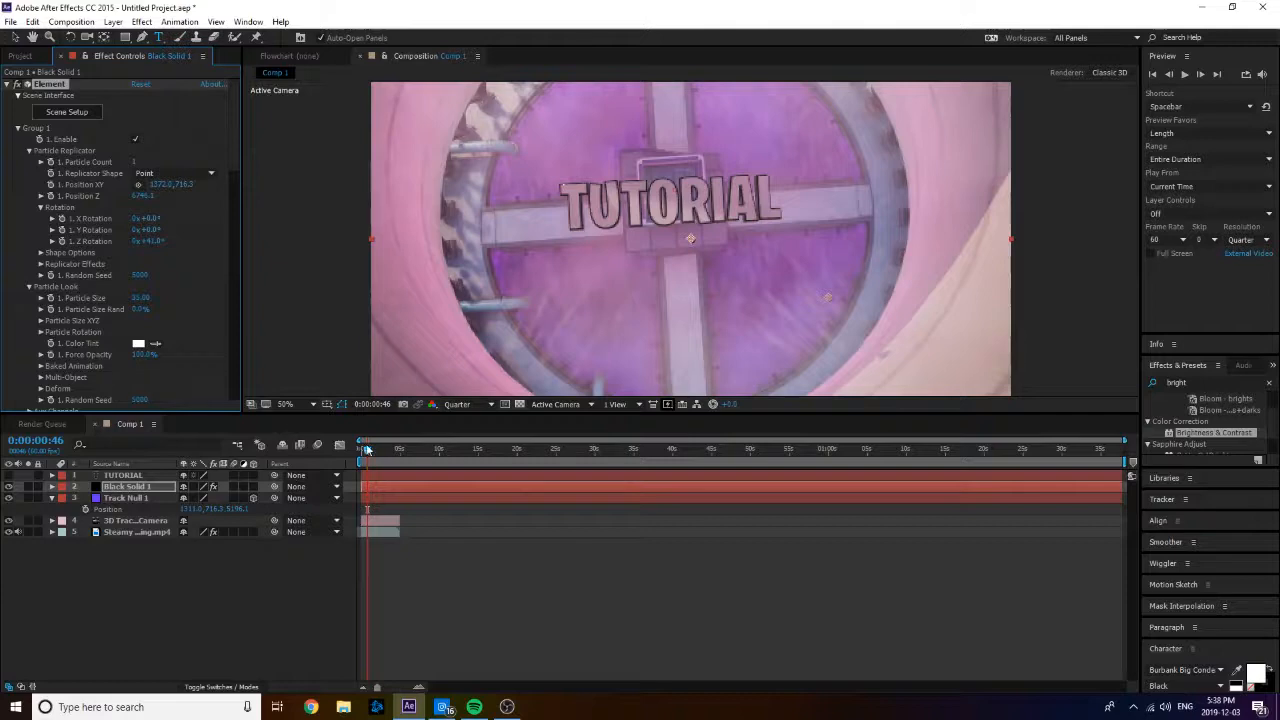
# Step: At the first frame, copy Group 1's Position Z value 6746.1024 into Track Null 1's Z position
pyautogui.moveTo(366, 450)
pyautogui.mouseDown()
pyautogui.moveTo(402, 453)
pyautogui.moveTo(360, 451)
pyautogui.mouseUp()
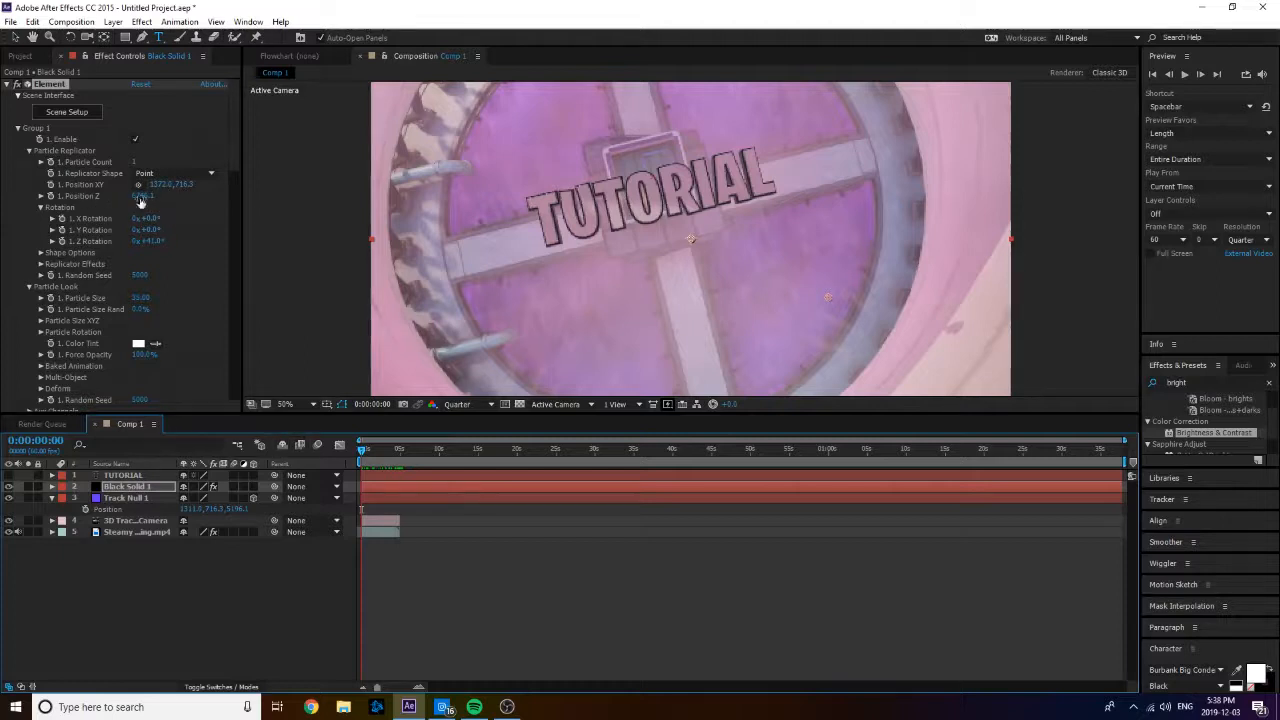
pyautogui.click(140, 196)
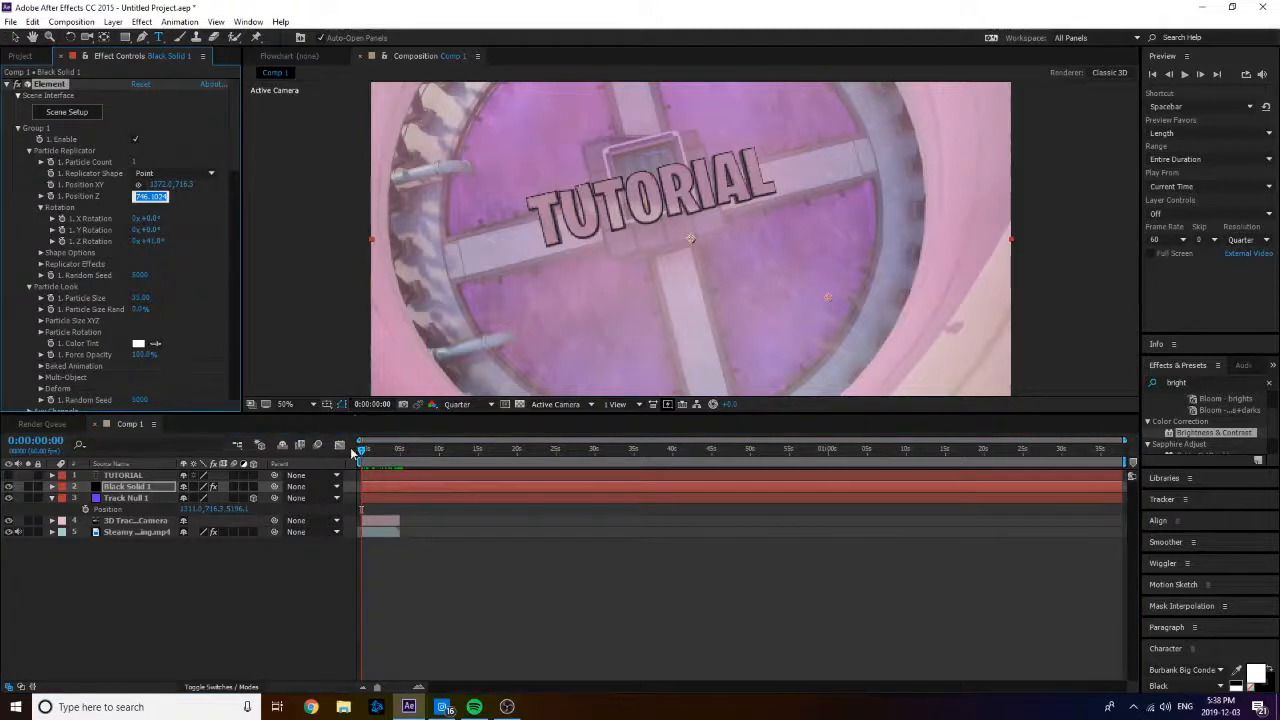
pyautogui.click(233, 510)
pyautogui.write('6746.1024')
pyautogui.press('Return')
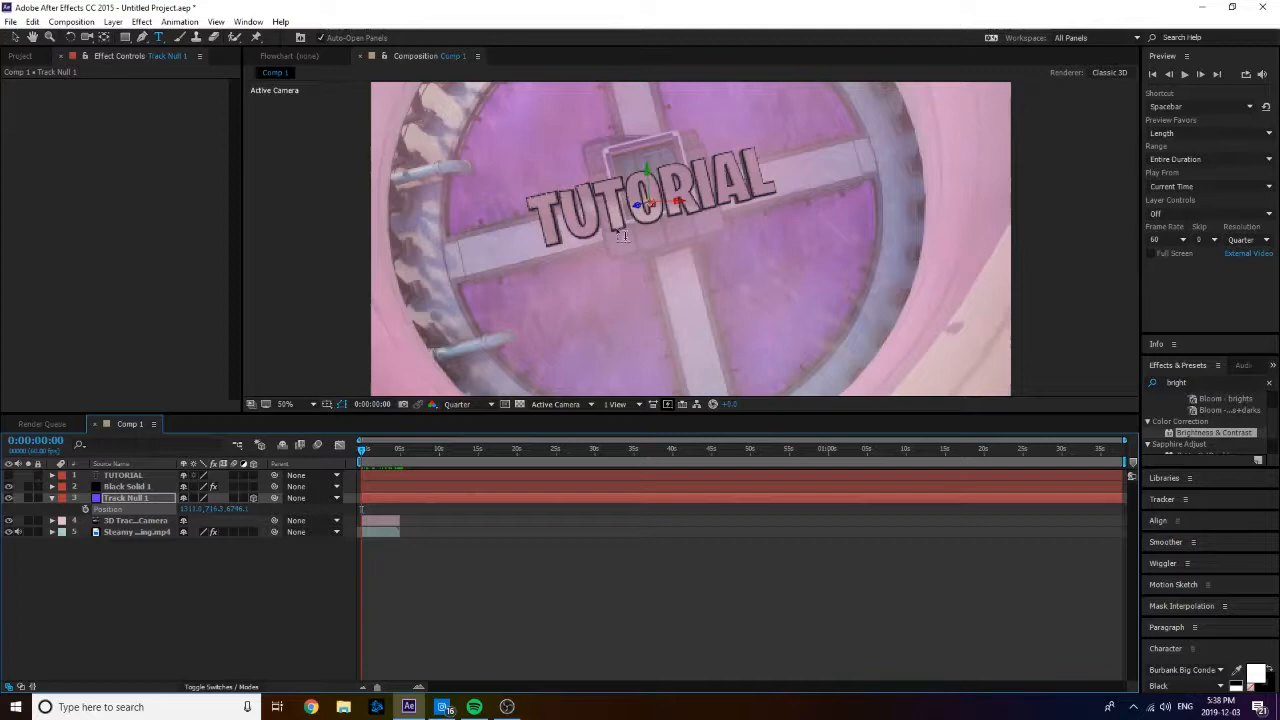
# Step: Preview the clip from the first frame and scrub near its end to check the text's tracking
pyautogui.moveTo(362, 449); pyautogui.dragTo(327, 456)
pyautogui.press('space')
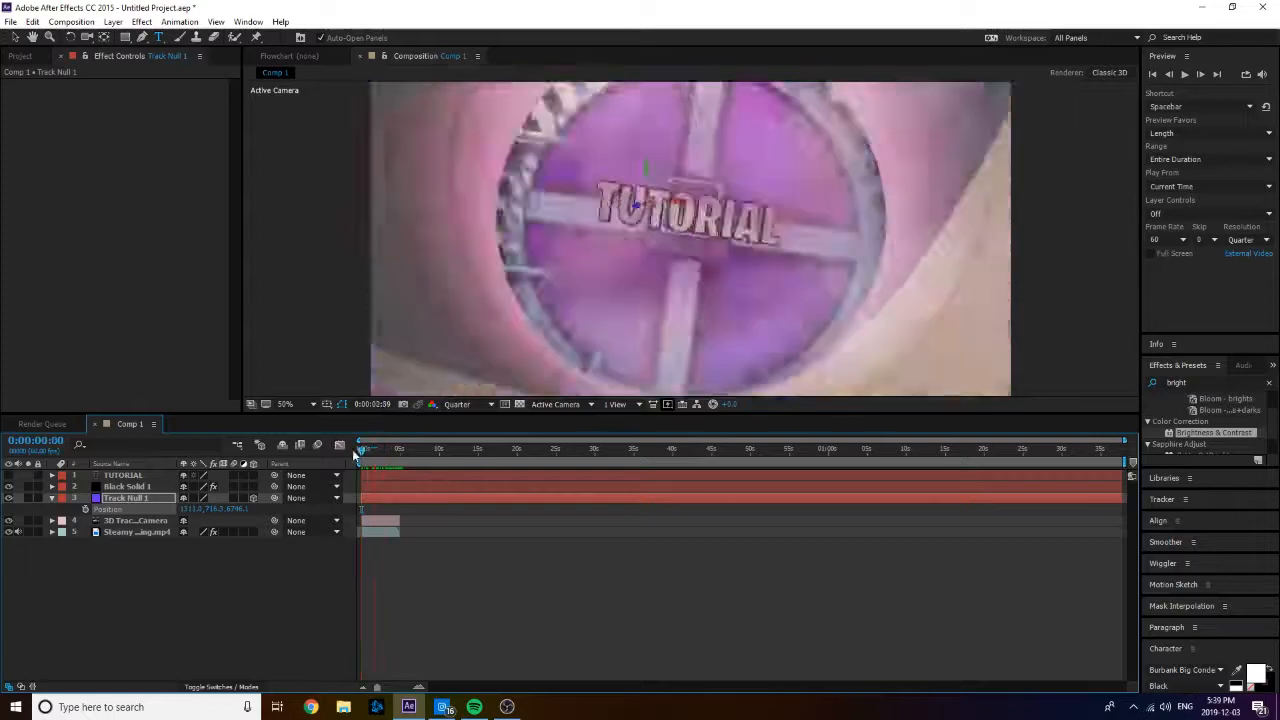
pyautogui.click(385, 450)
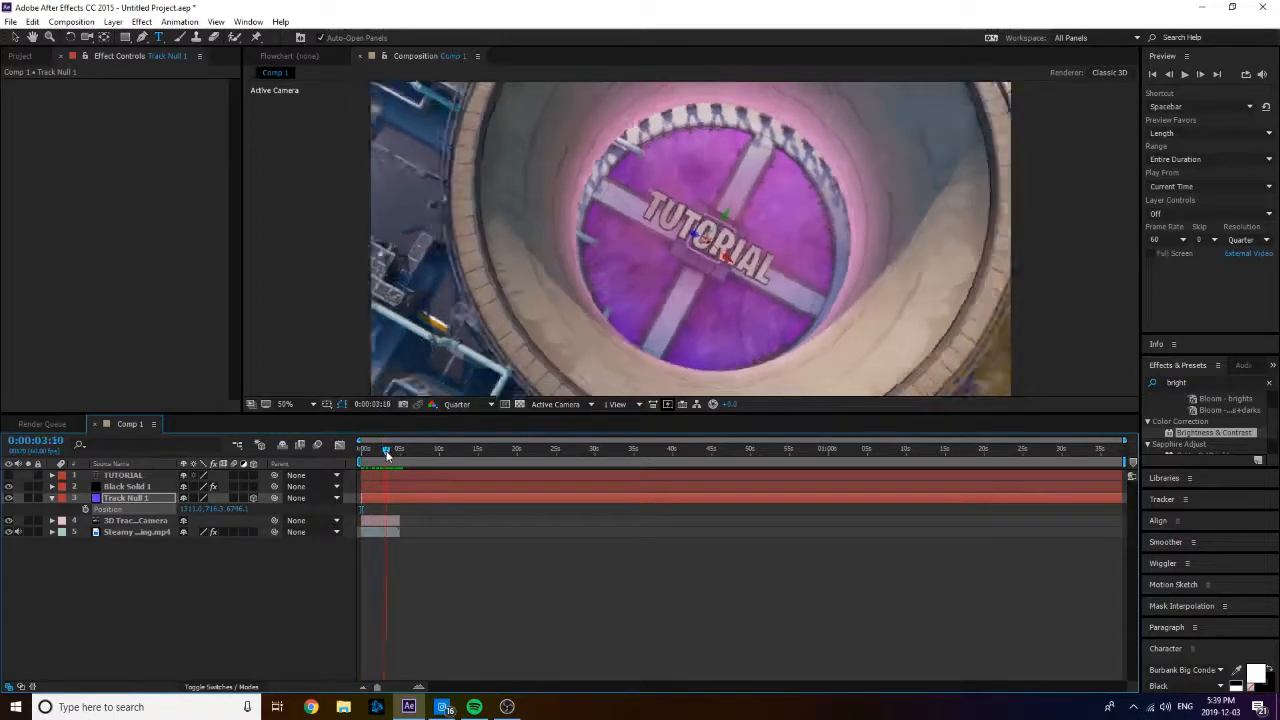
pyautogui.moveTo(385, 450); pyautogui.dragTo(342, 450)
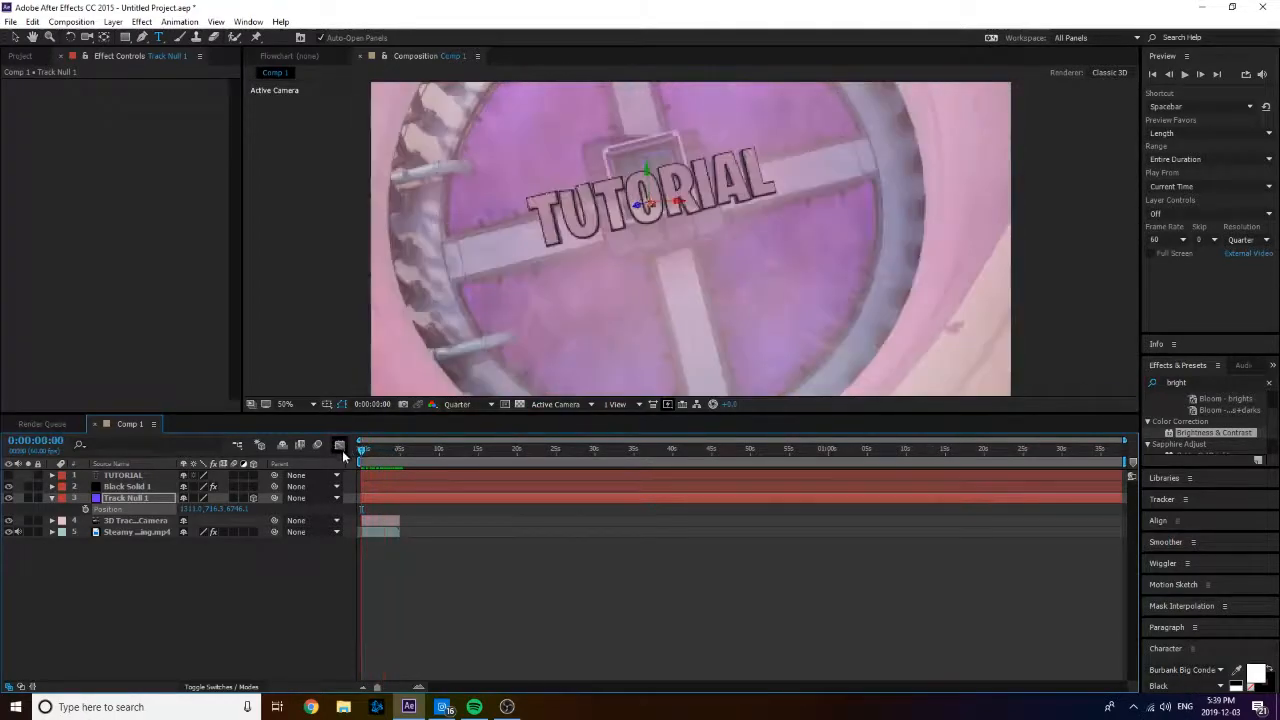
pyautogui.click(153, 487)
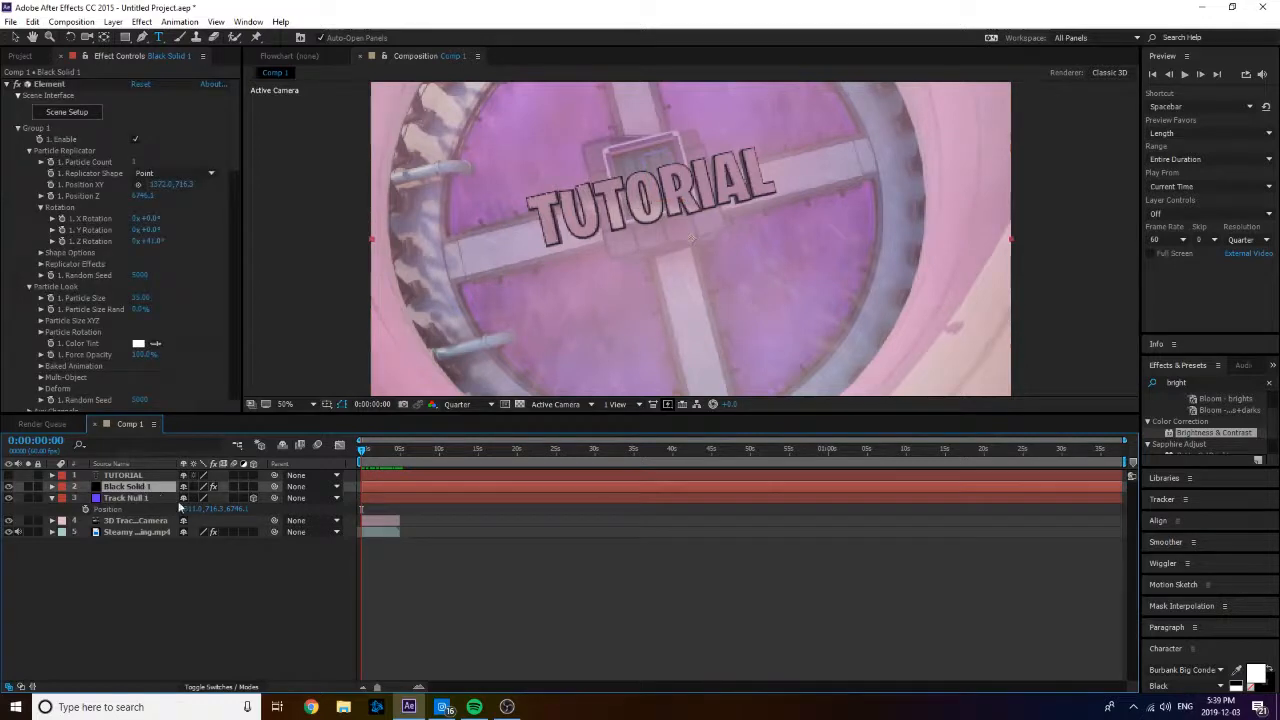
pyautogui.moveTo(394, 450); pyautogui.dragTo(400, 452)
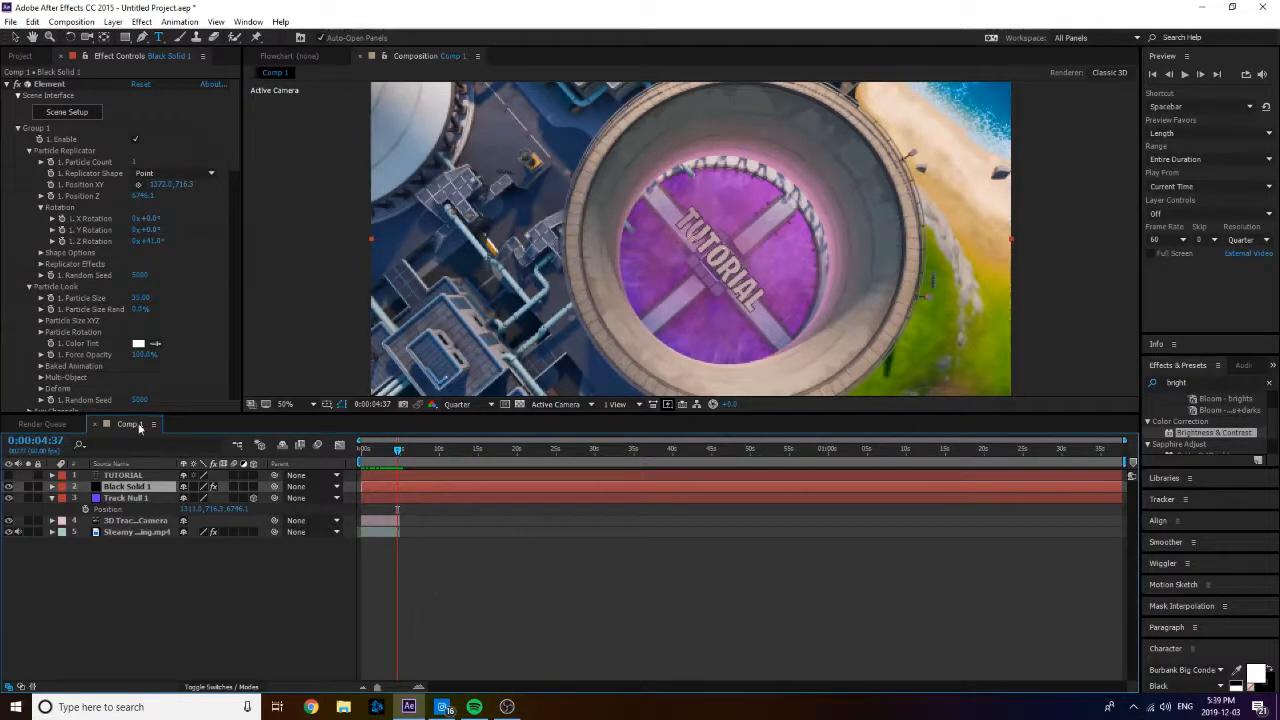
# Step: Add a new adjustment layer and move it above the TUTORIAL layer in the stack
pyautogui.click(113, 21)
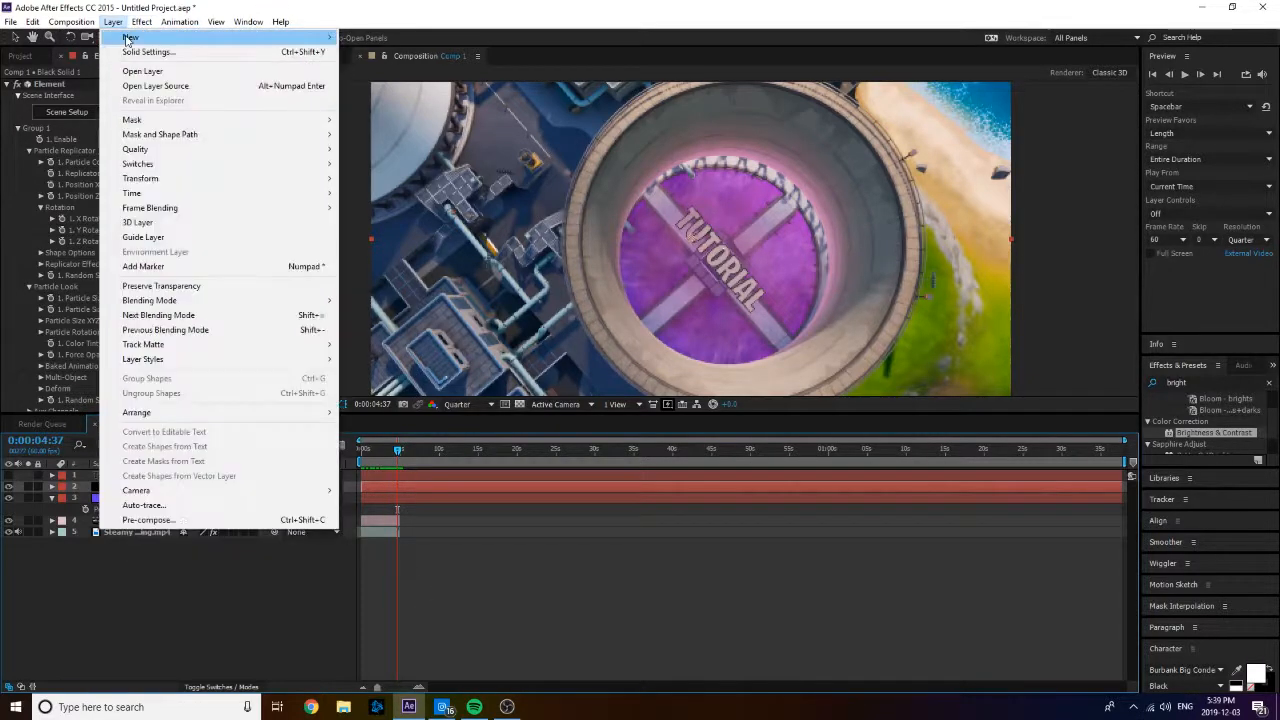
pyautogui.moveTo(130, 37)
pyautogui.click(389, 125)
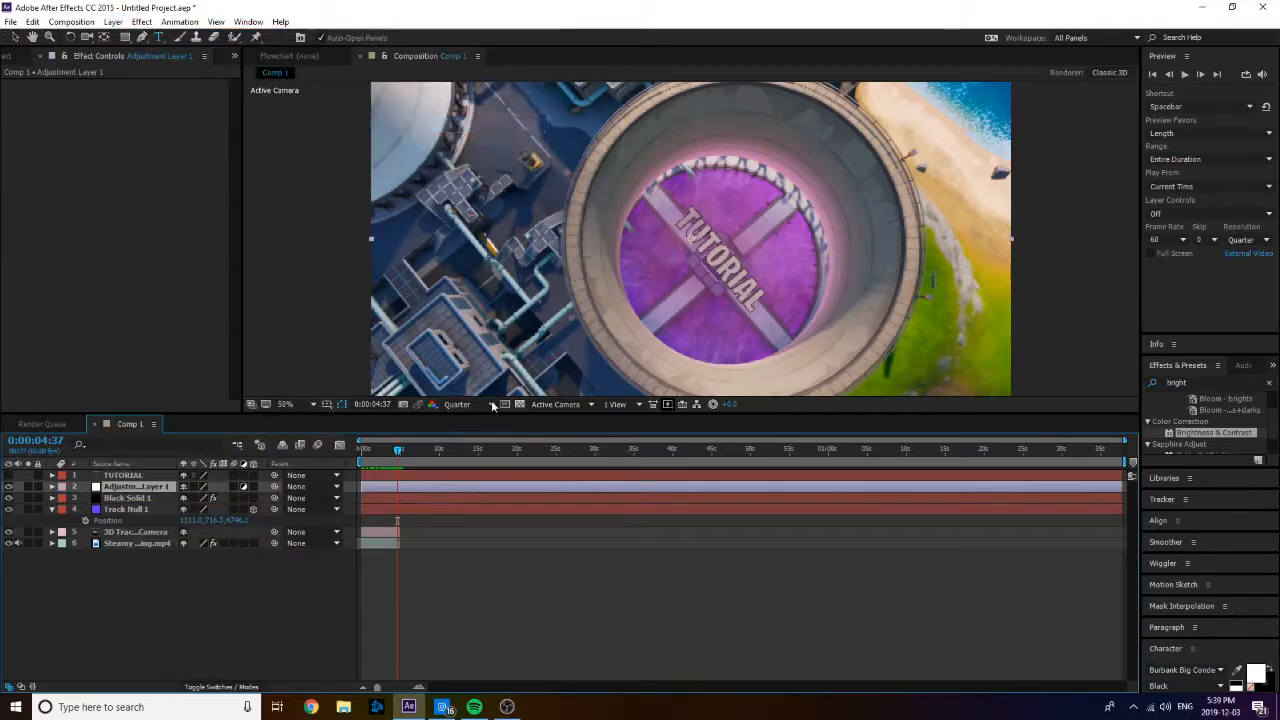
pyautogui.moveTo(137, 487); pyautogui.dragTo(137, 472)
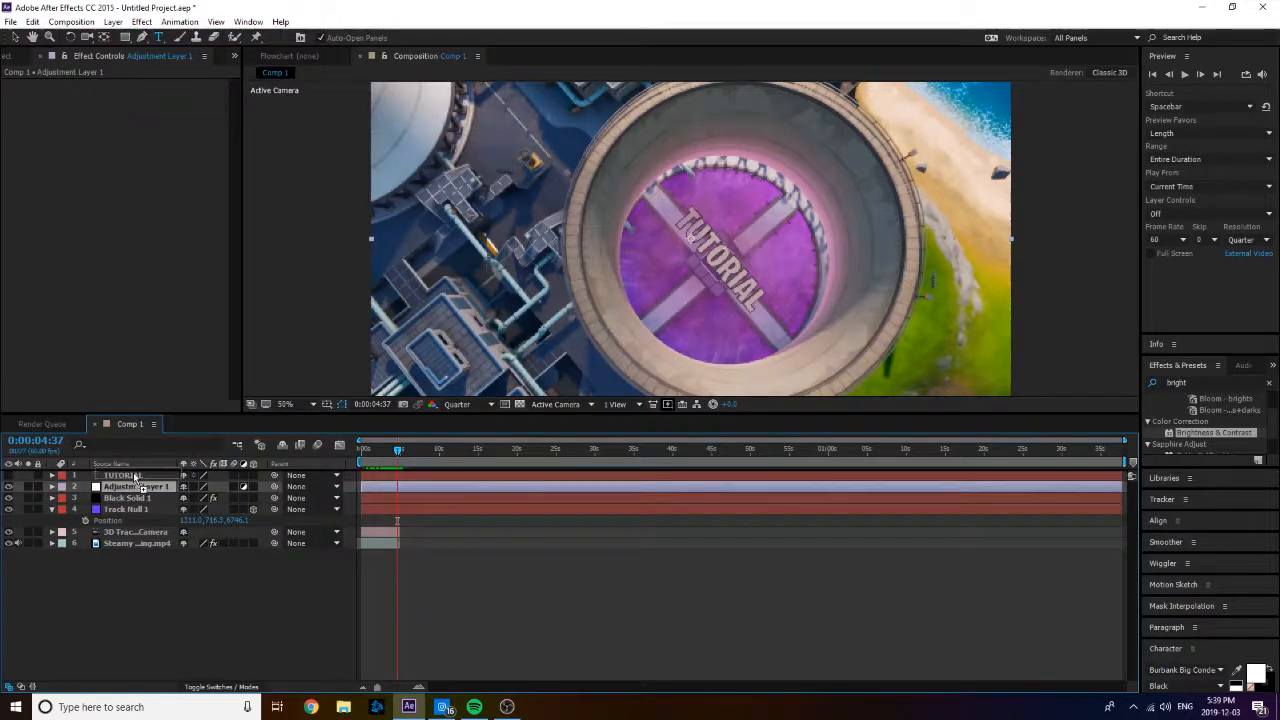
pyautogui.click(131, 488)
pyautogui.click(131, 477)
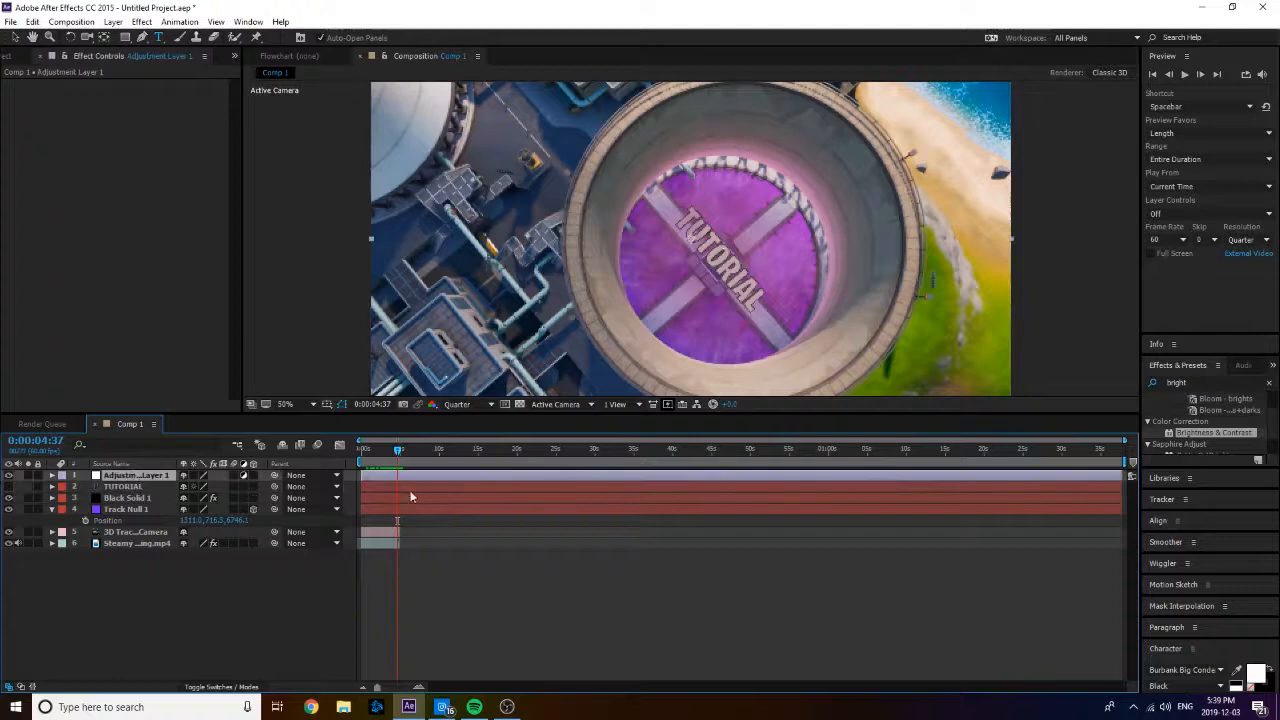
# Step: Find the Curves effect under Color Correction and apply it to the adjustment layer
pyautogui.click(1150, 382)
pyautogui.write('curves')
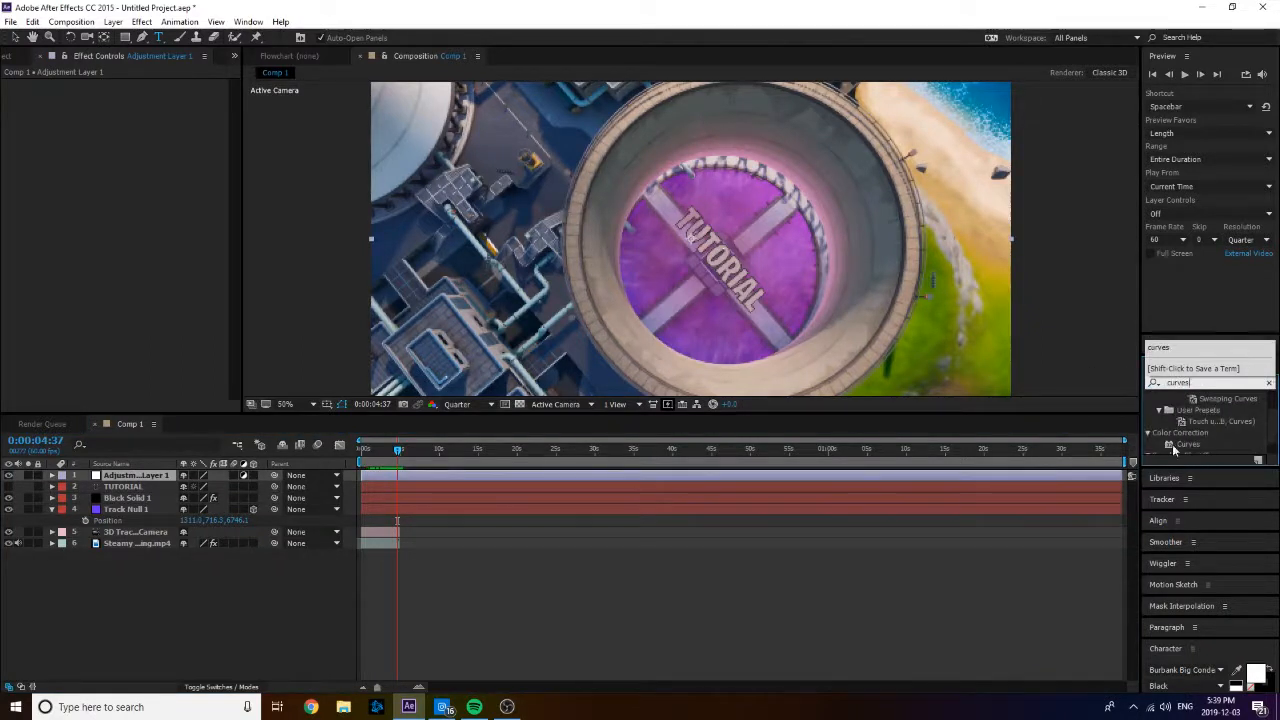
pyautogui.moveTo(1188, 444); pyautogui.dragTo(422, 478)
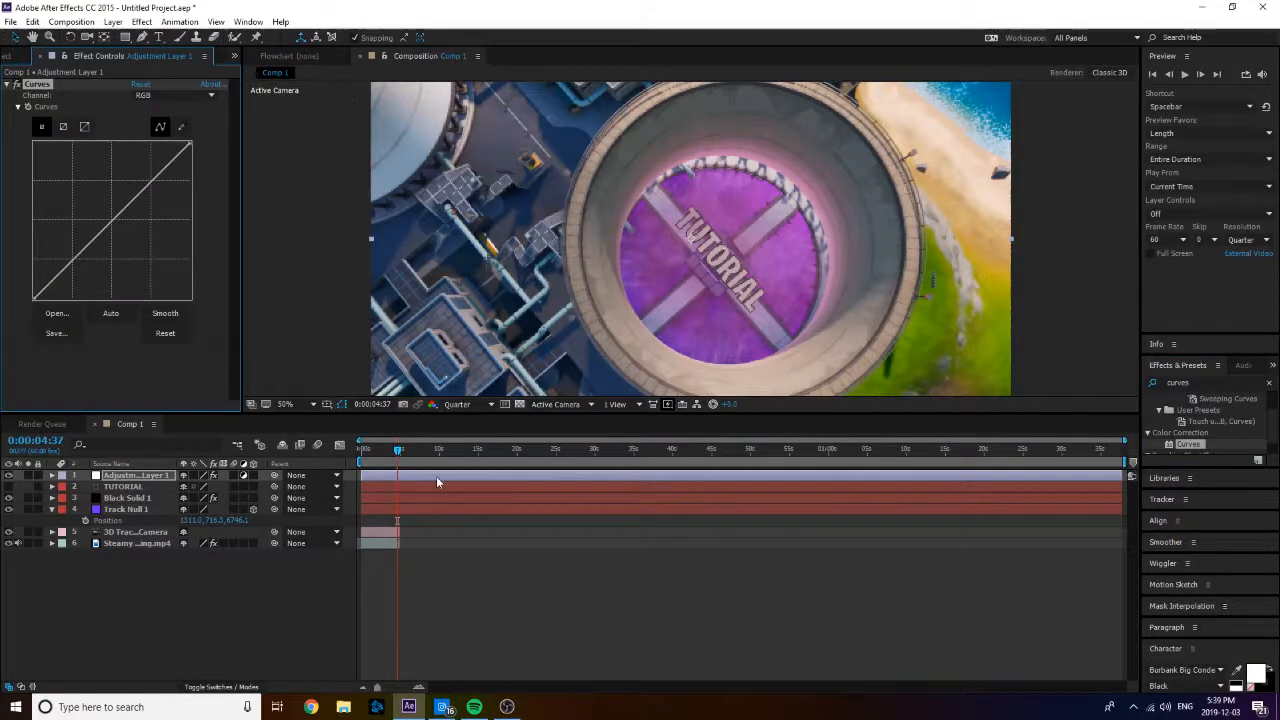
# Step: Shape the Red channel of Curves into a gentle S-curve, raising the highlights and lowering the shadows
pyautogui.click(189, 95)
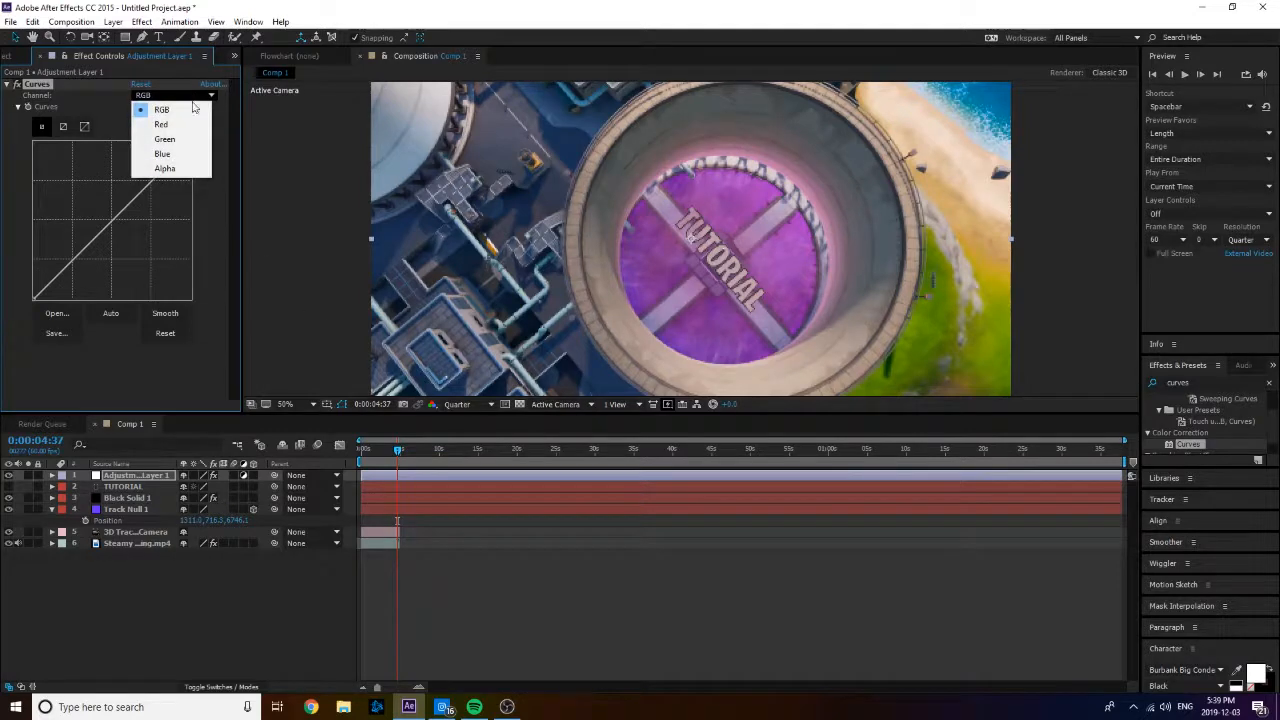
pyautogui.click(195, 108)
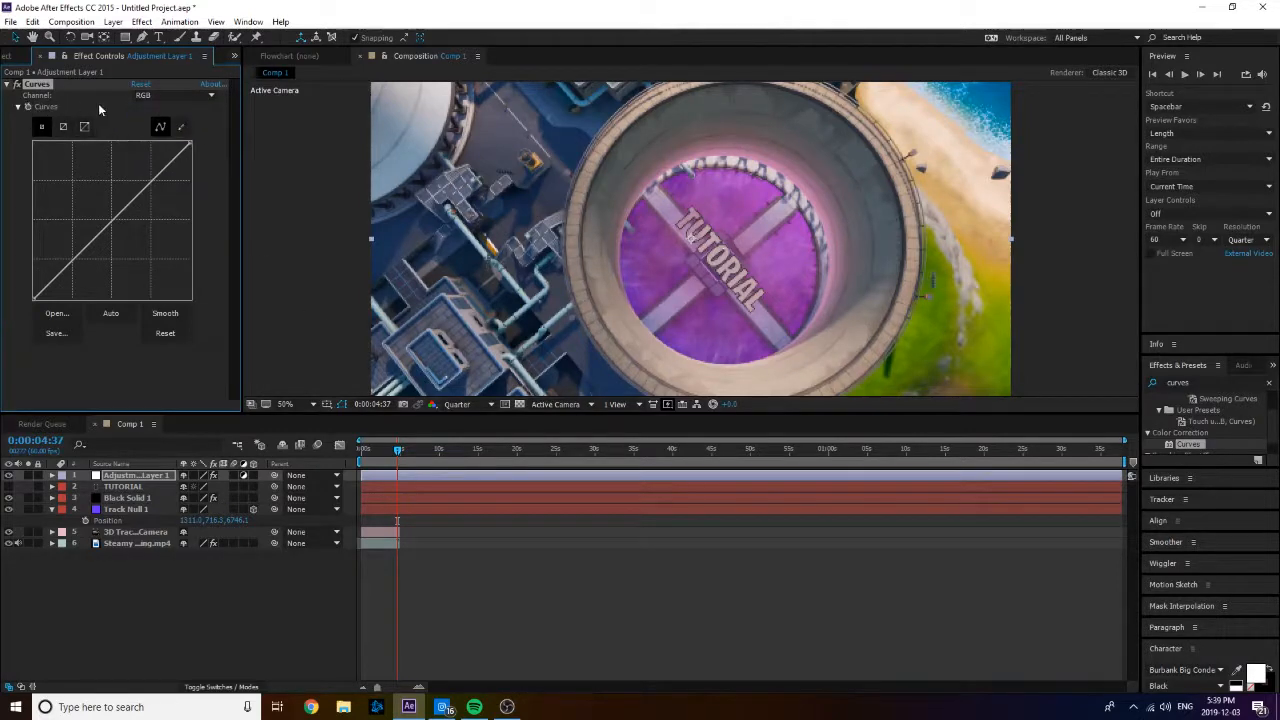
pyautogui.click(141, 97)
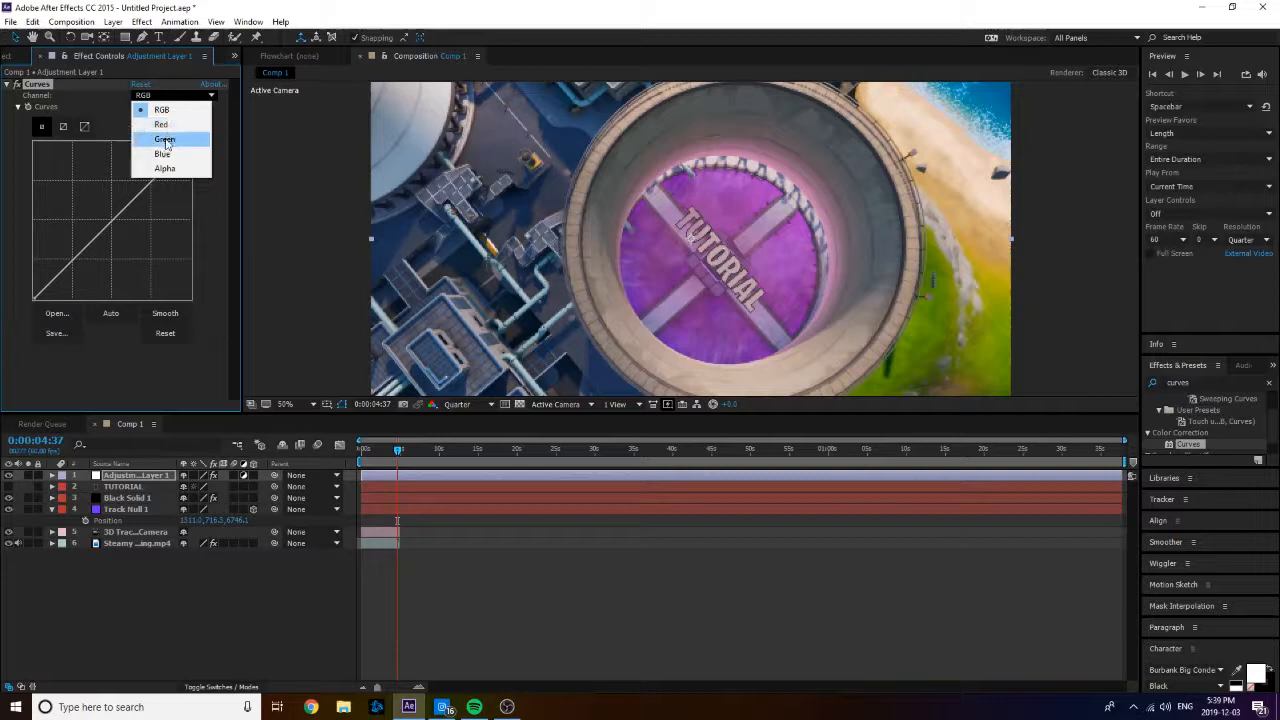
pyautogui.click(161, 124)
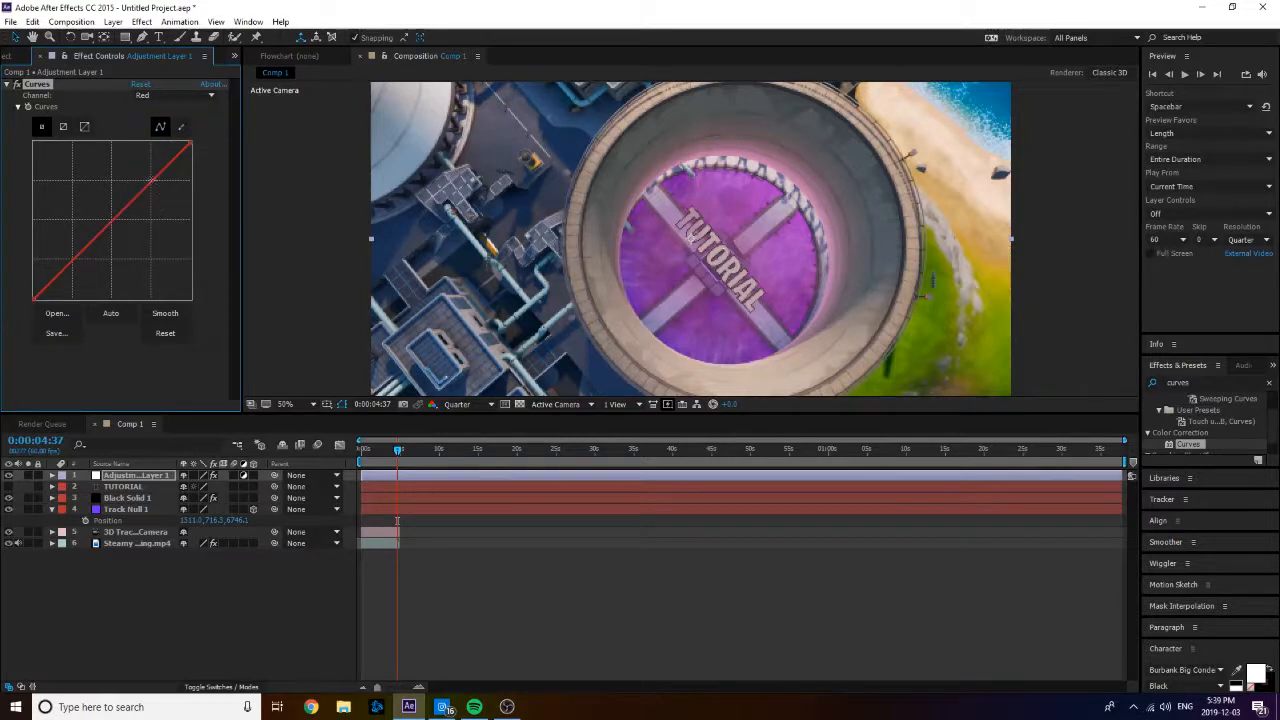
pyautogui.moveTo(151, 181); pyautogui.dragTo(143, 176)
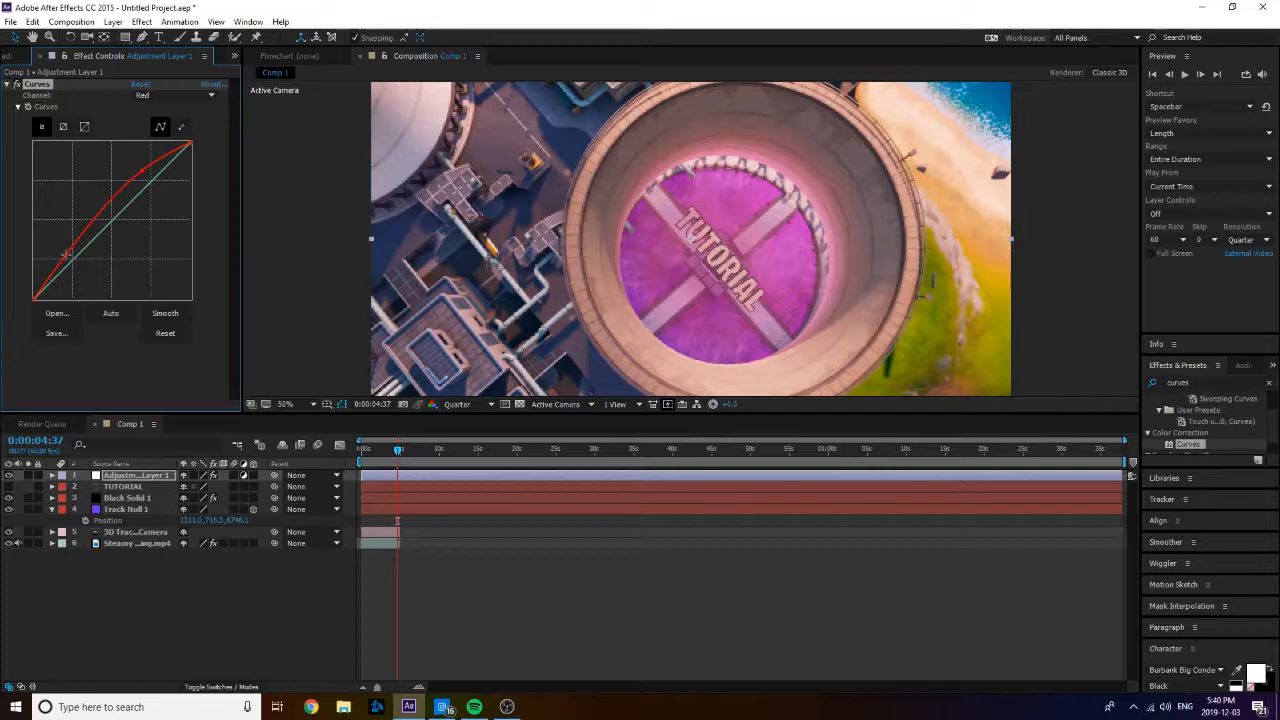
pyautogui.moveTo(66, 256); pyautogui.dragTo(80, 270)
# Step: Shape the Green channel of Curves into a gentle S-curve, raising the highlights and lowering the shadows
pyautogui.click(173, 97)
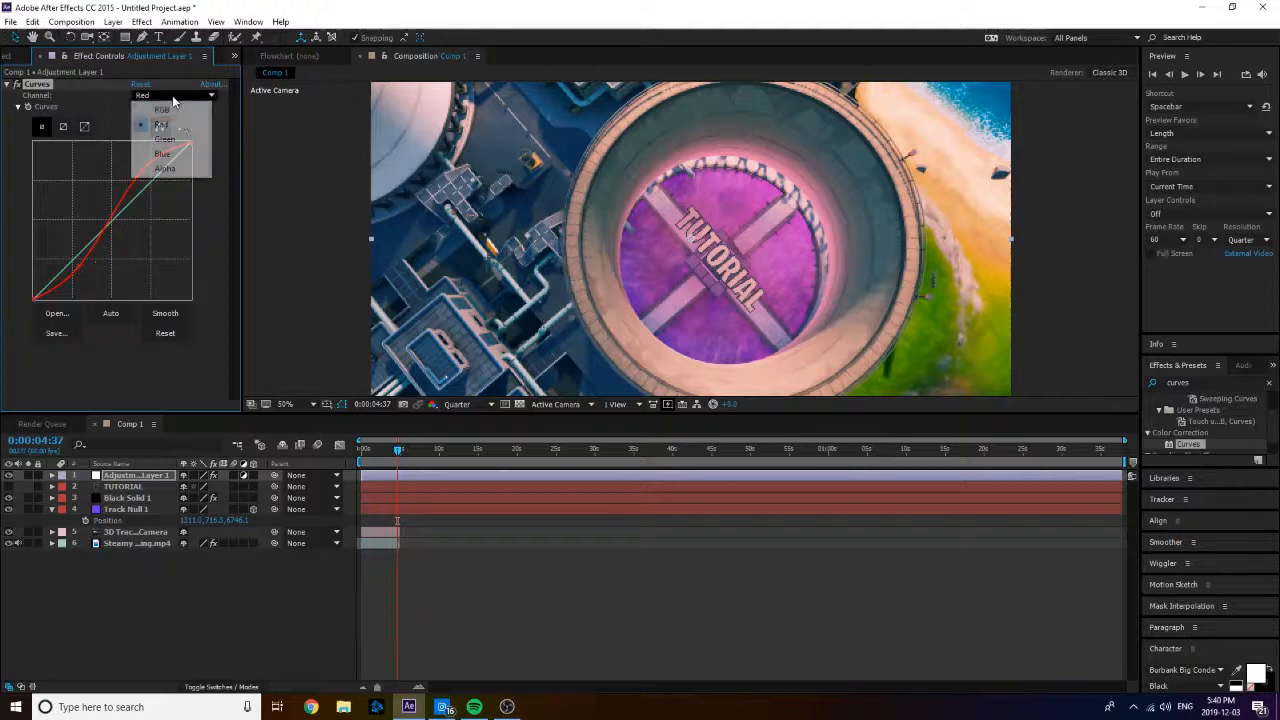
pyautogui.click(164, 139)
pyautogui.moveTo(153, 179); pyautogui.dragTo(142, 170)
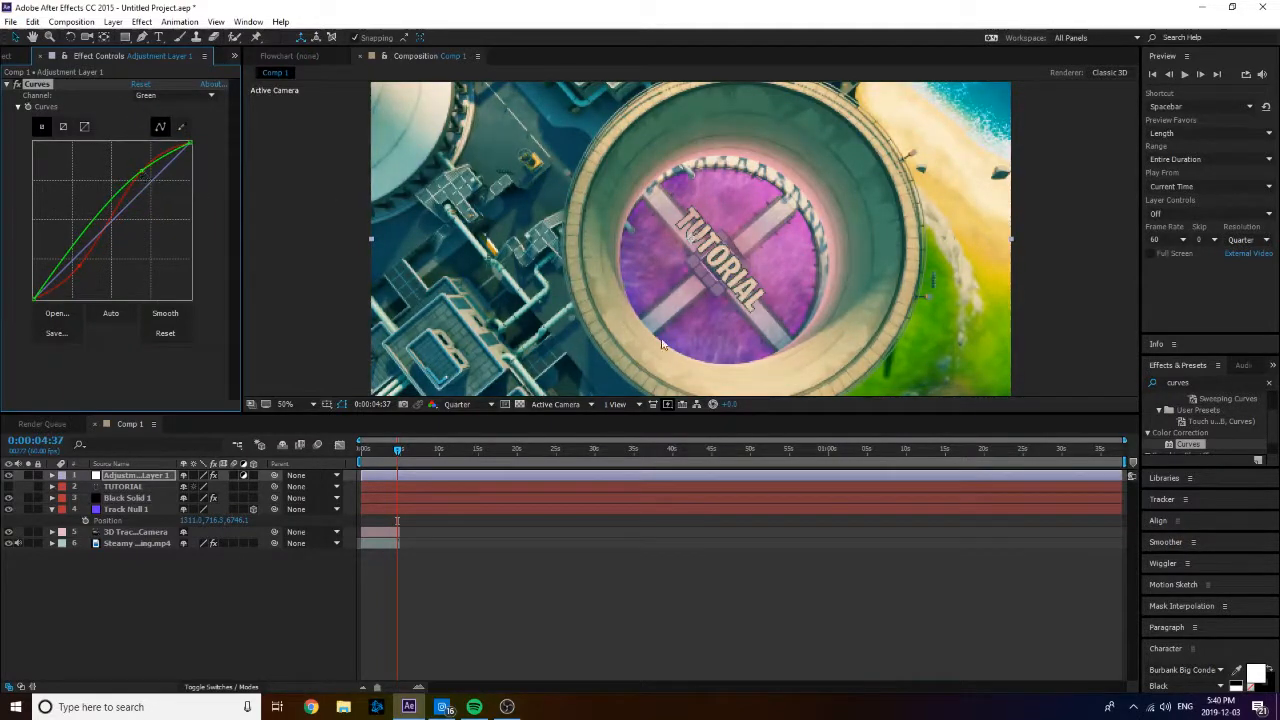
pyautogui.moveTo(68, 258); pyautogui.dragTo(78, 270)
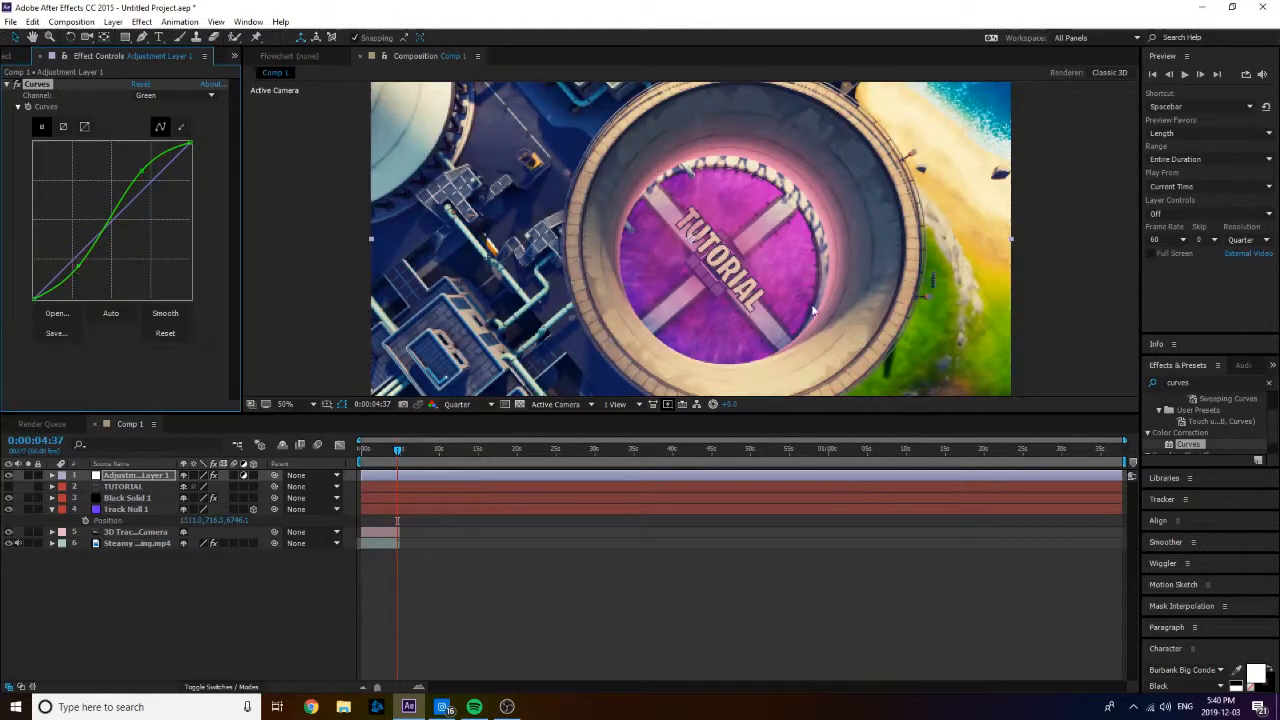
# Step: Shape the Blue channel of Curves into a matching S-curve, with raised highlights and lowered shadows
pyautogui.click(175, 95)
pyautogui.click(180, 157)
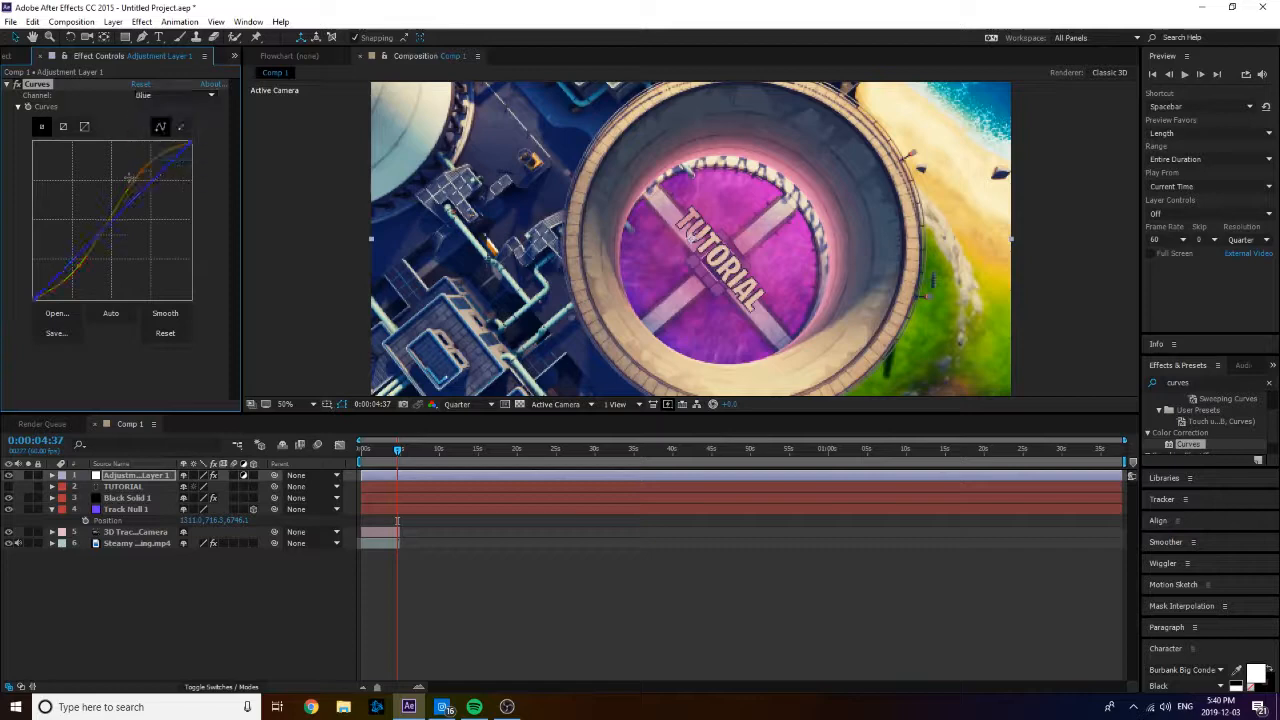
pyautogui.moveTo(146, 181); pyautogui.dragTo(143, 174)
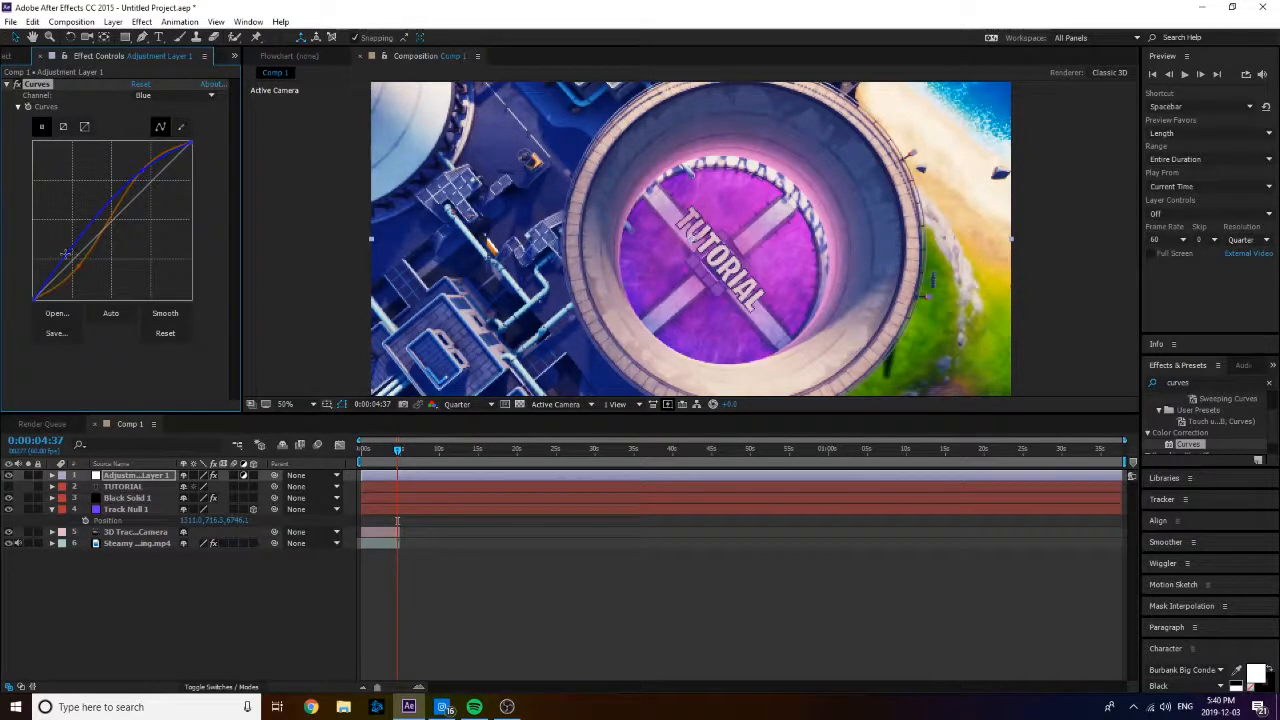
pyautogui.moveTo(65, 255); pyautogui.dragTo(80, 273)
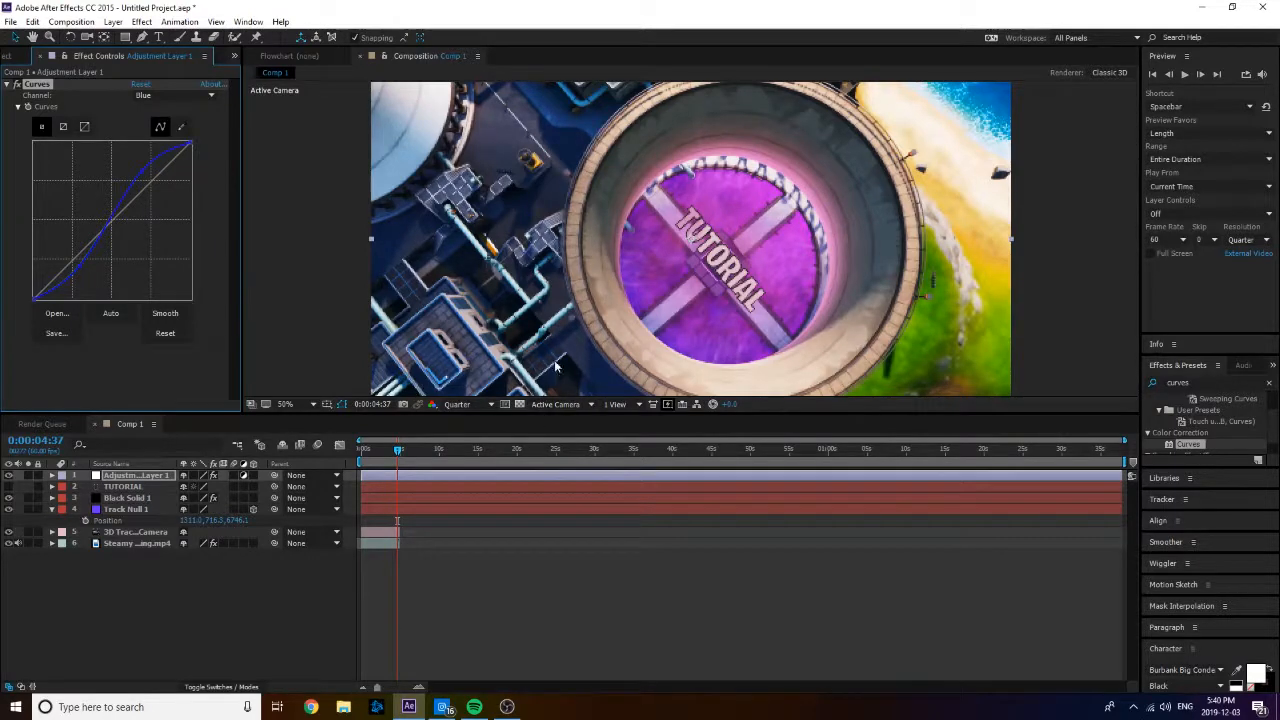
pyautogui.click(301, 253)
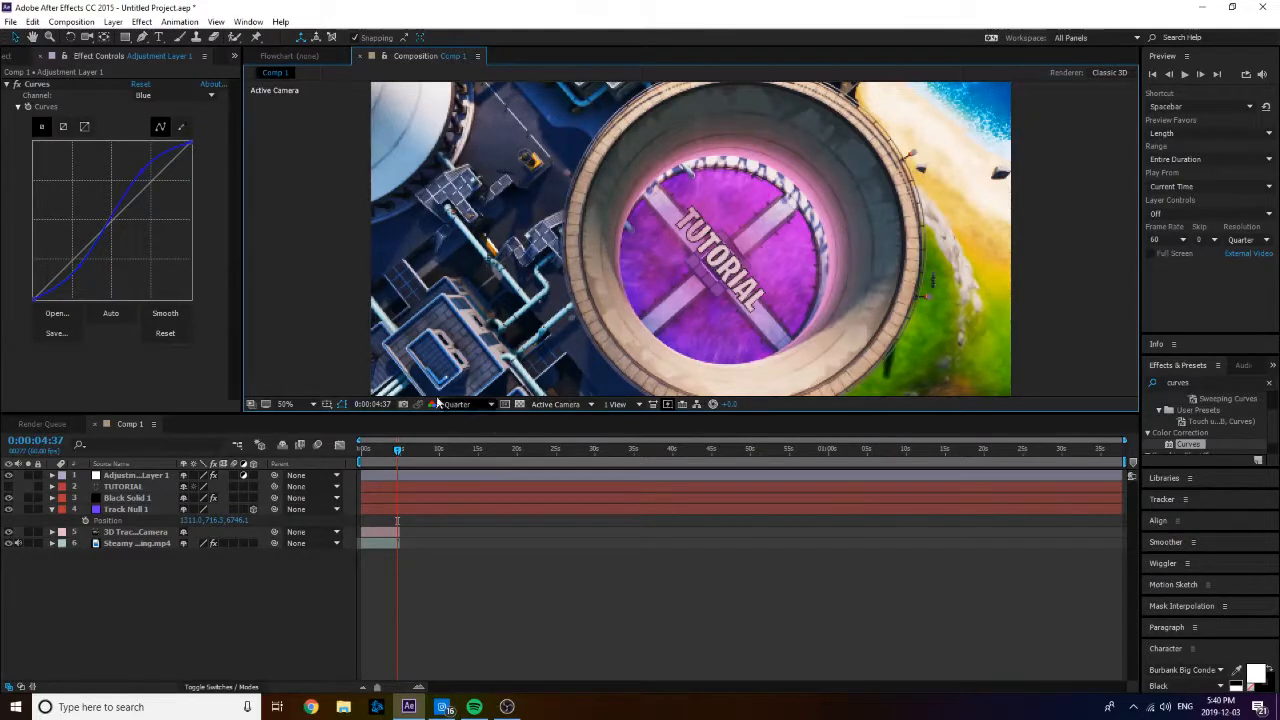
# Step: Toggle the visibility of the flat TUTORIAL text layer and leave it hidden
pyautogui.click(101, 479)
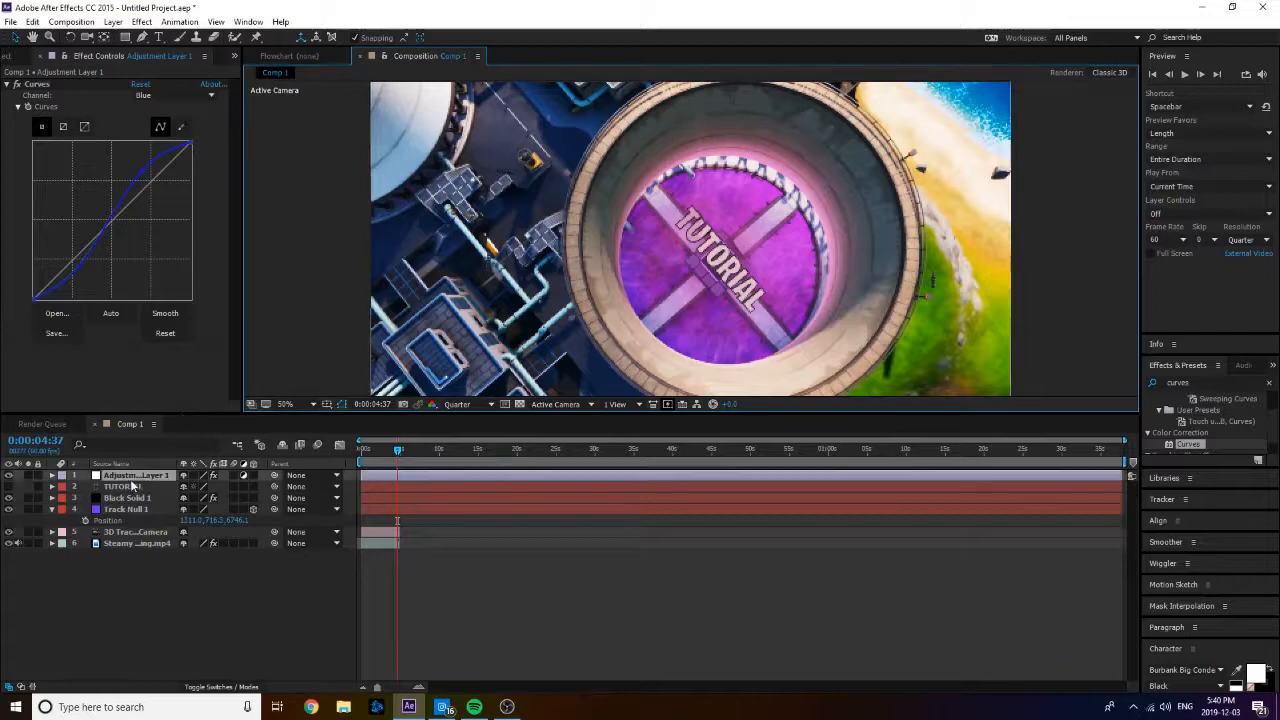
pyautogui.click(9, 488)
pyautogui.click(9, 488)
pyautogui.click(9, 488)
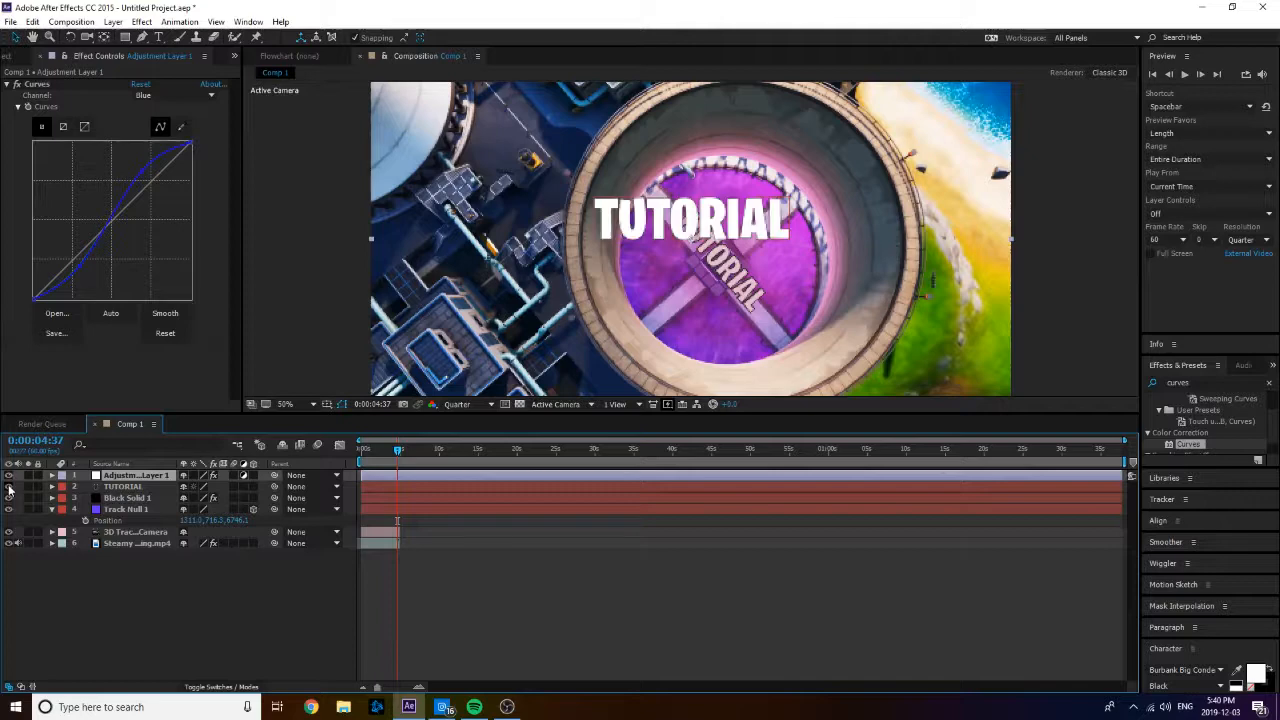
pyautogui.click(9, 488)
pyautogui.click(9, 487)
pyautogui.click(9, 487)
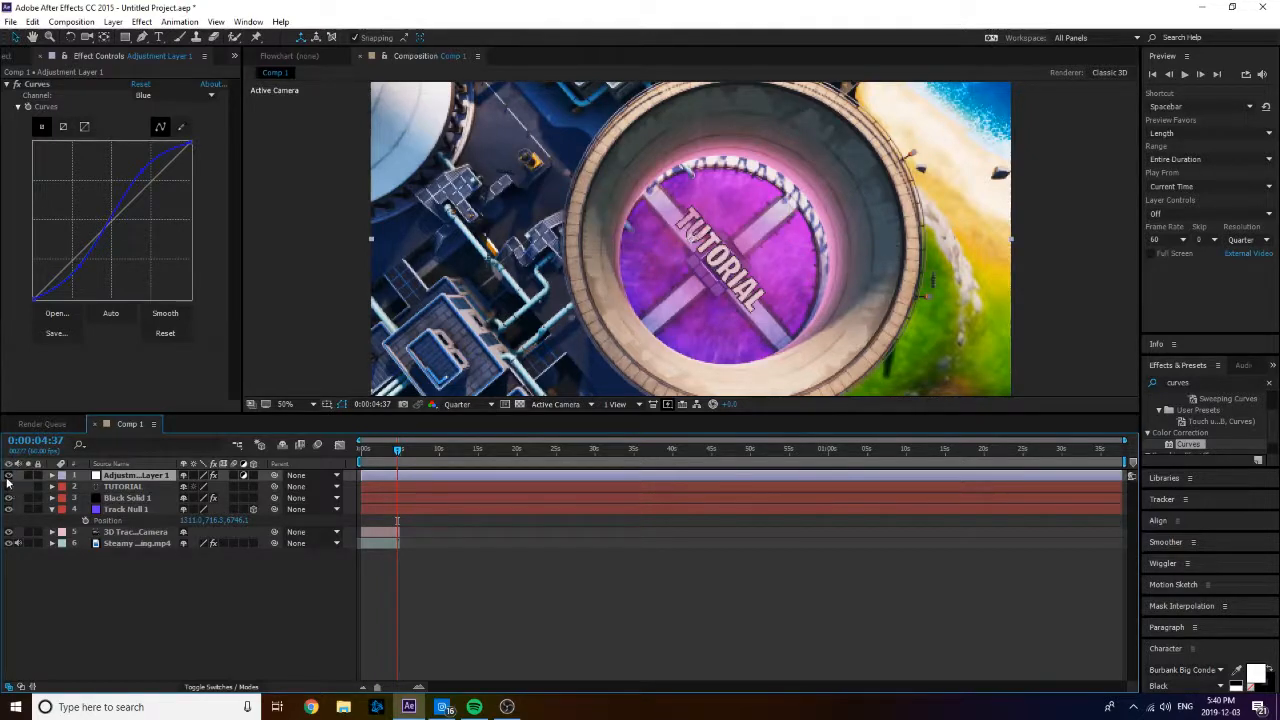
# Step: Compare the image with and without the Curves adjustment layer by toggling its visibility, leaving it visible
pyautogui.click(8, 476)
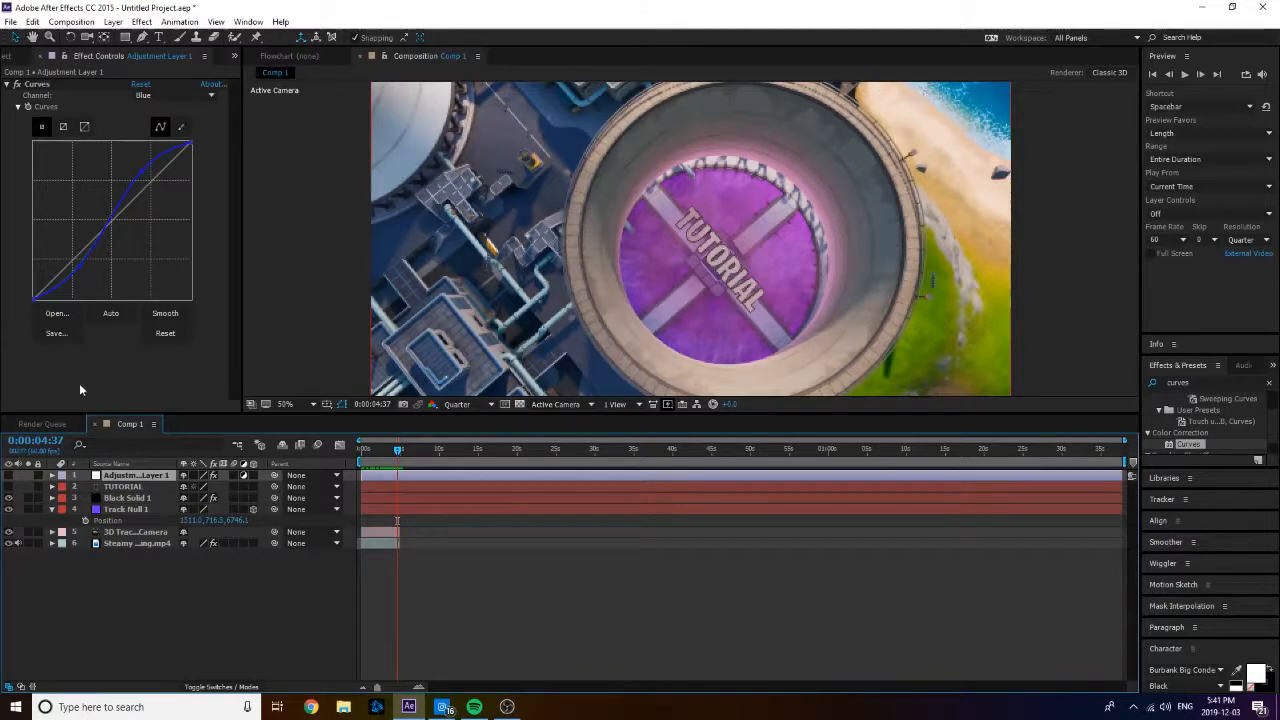
pyautogui.click(8, 476)
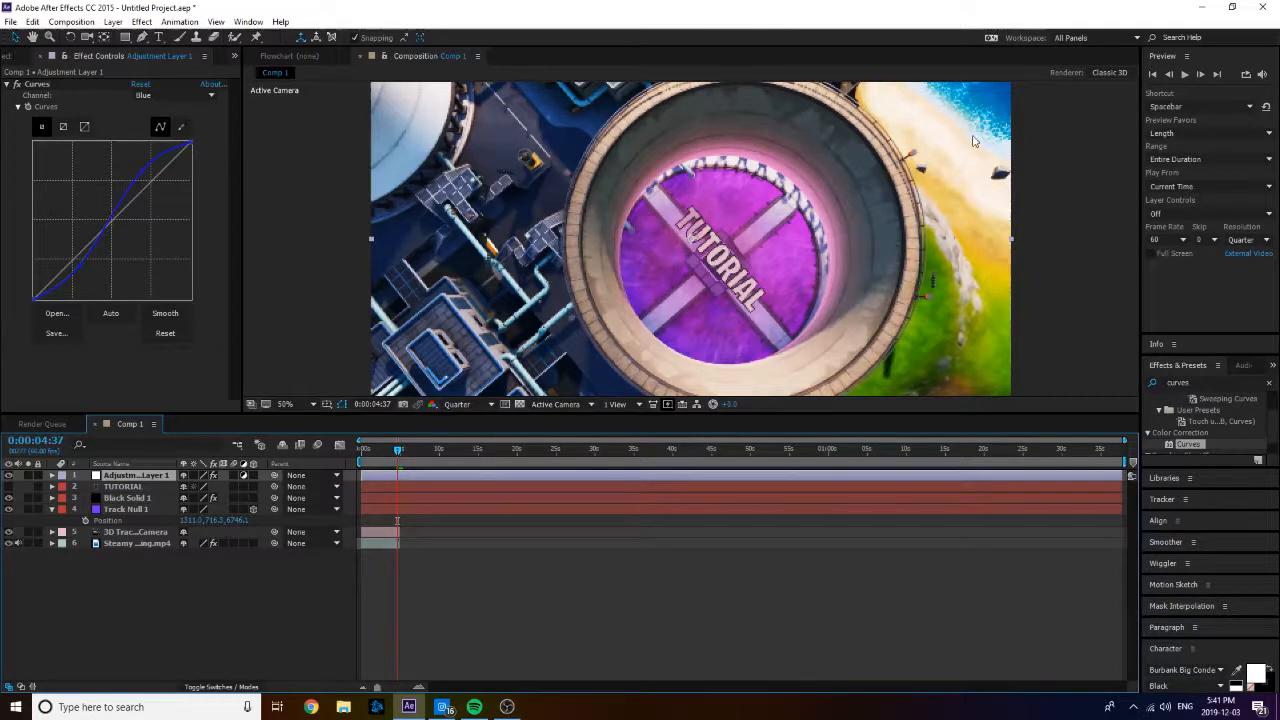
pyautogui.click(9, 476)
pyautogui.click(9, 476)
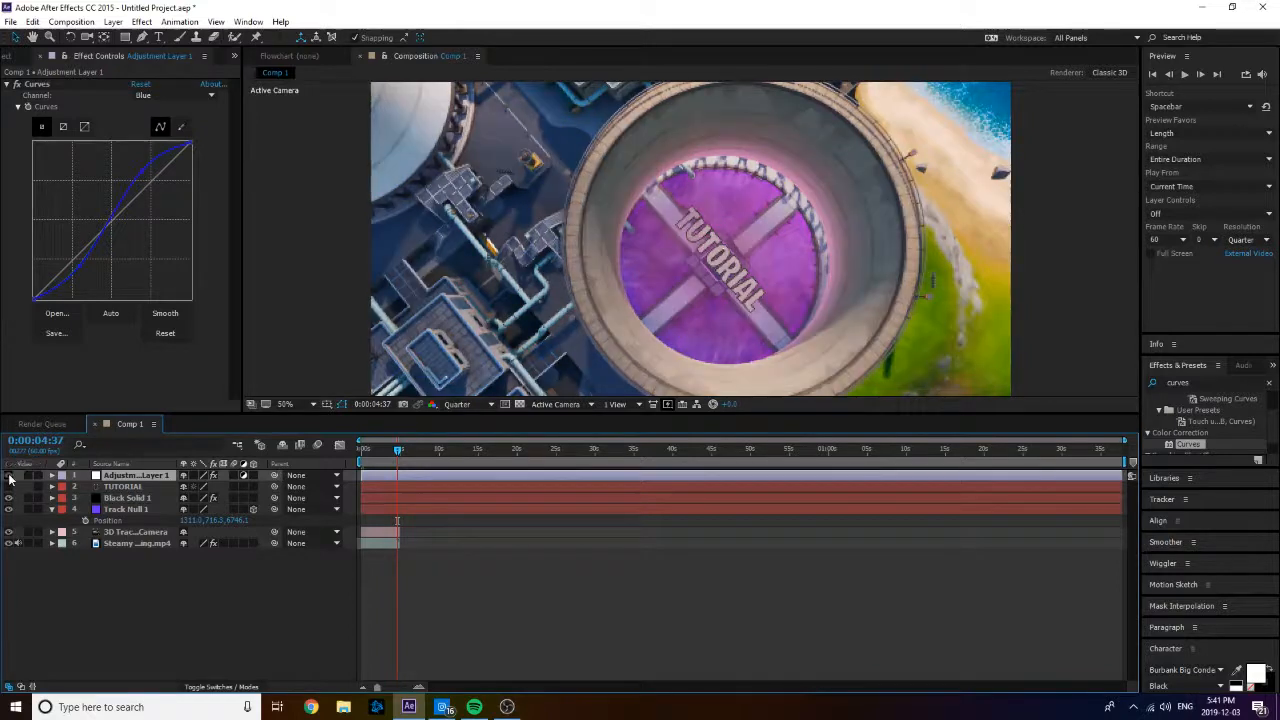
pyautogui.click(9, 476)
pyautogui.click(9, 476)
pyautogui.click(9, 476)
pyautogui.click(9, 476)
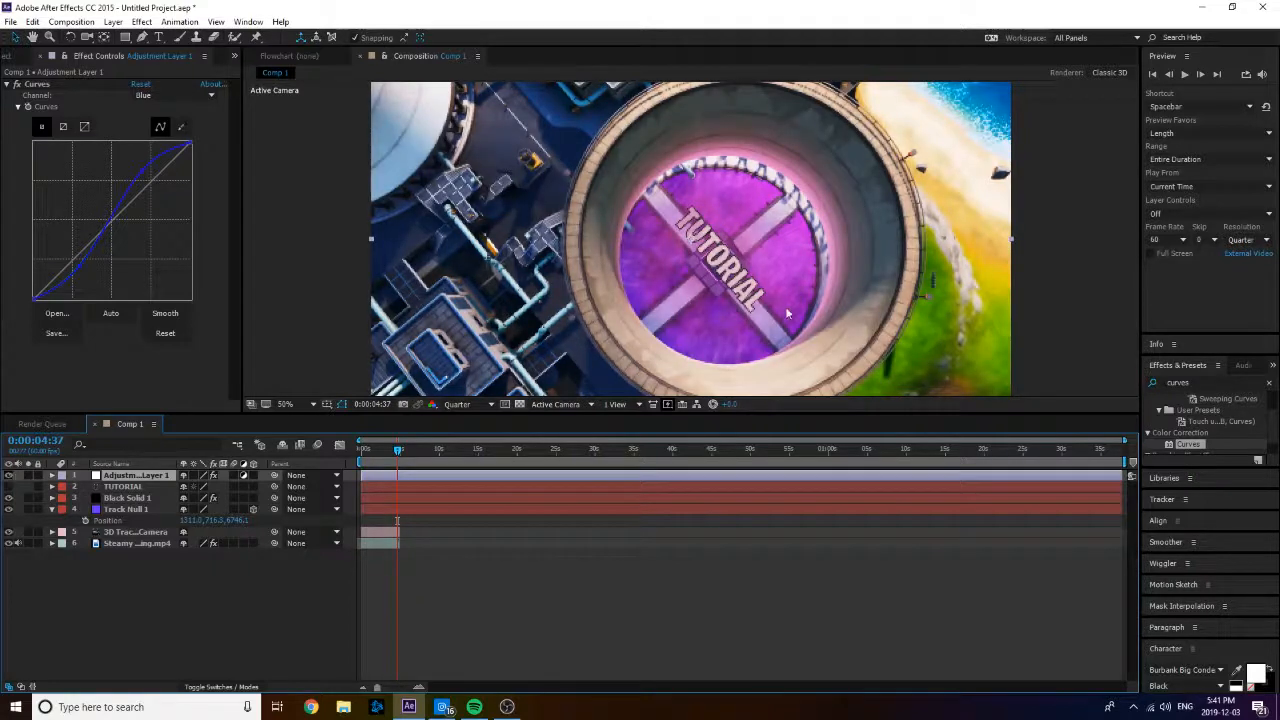
# Step: Move to about one second and enable Multi-Object for Group 1 in the Element effect on Black Solid 1
pyautogui.moveTo(393, 453); pyautogui.dragTo(369, 436)
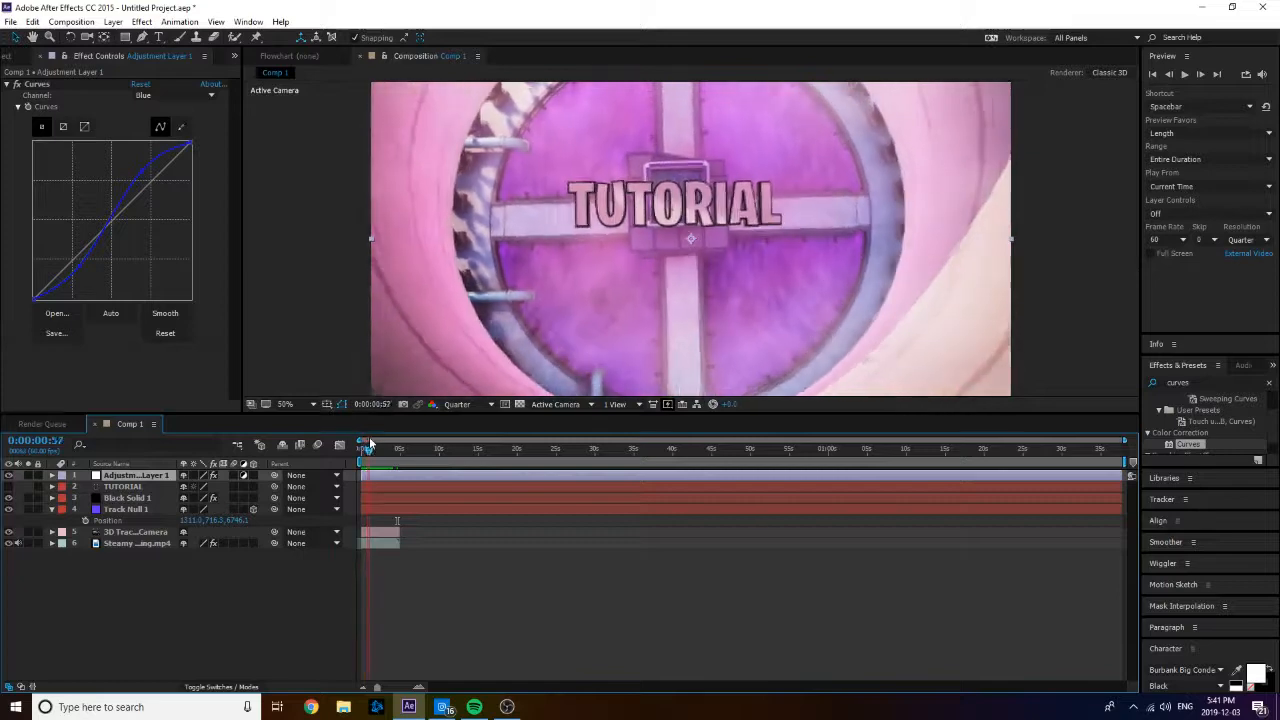
pyautogui.click(14, 58)
pyautogui.click(96, 498)
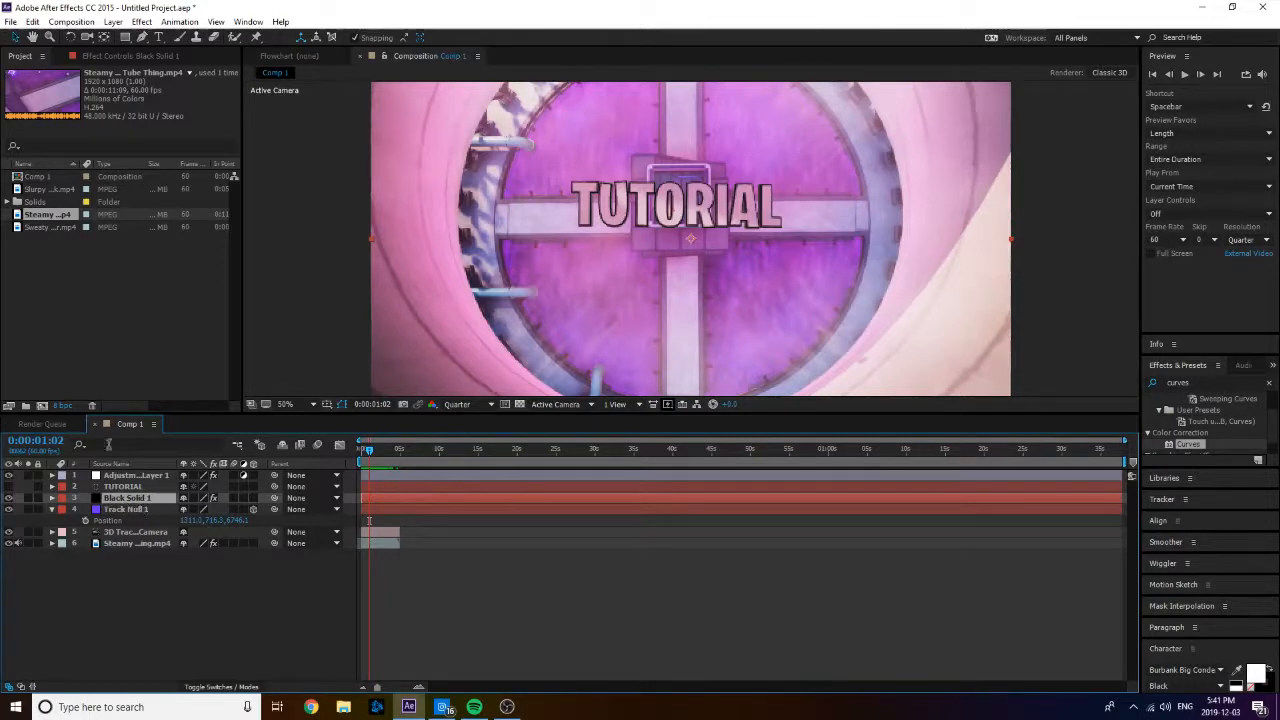
pyautogui.click(121, 60)
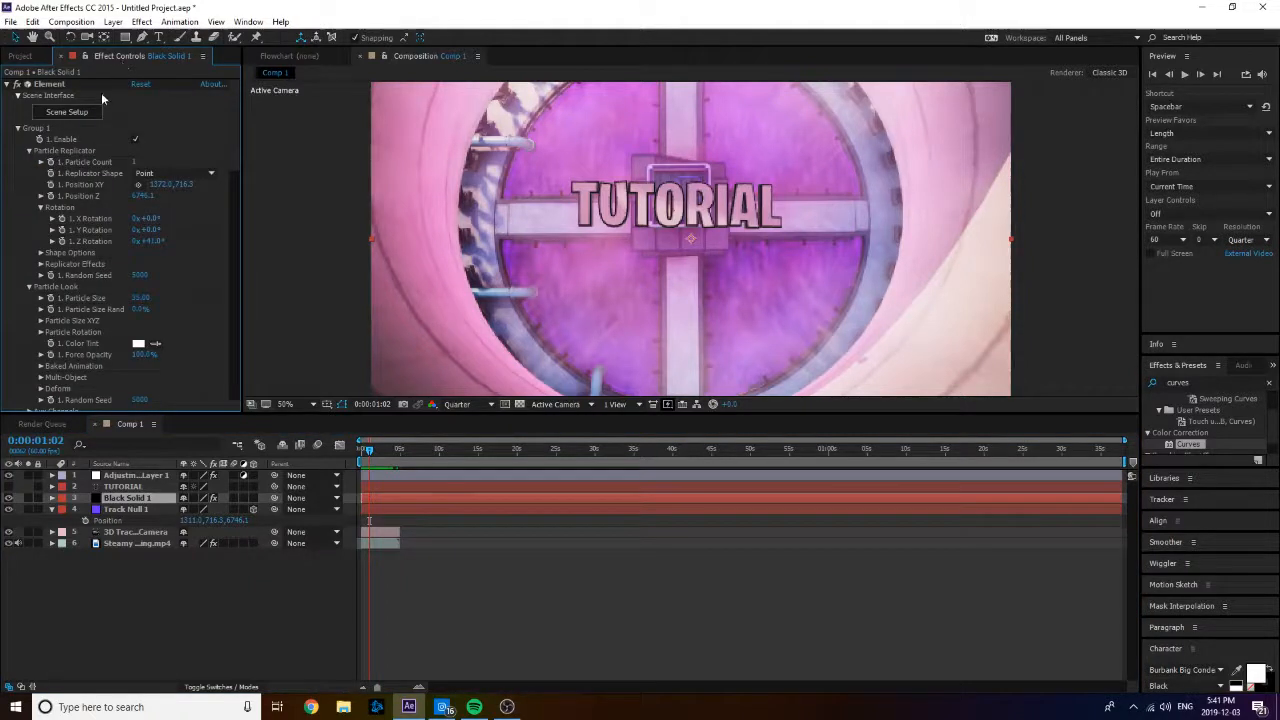
pyautogui.scroll(-1, 81, 301)
pyautogui.scroll(1, 78, 304)
pyautogui.click(41, 378)
pyautogui.click(135, 389)
pyautogui.scroll(-9, 137, 291)
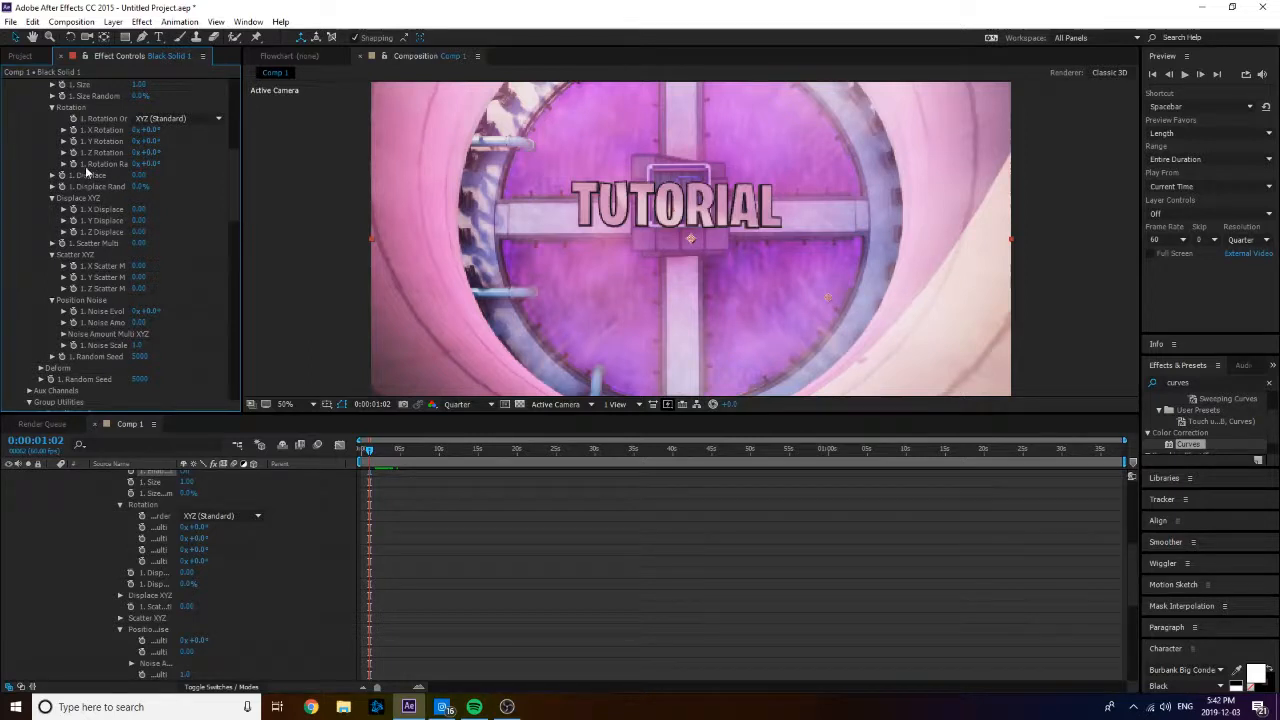
# Step: Set the Multi-Object Displace to 0.5 and its random rotation to 80° to spread and tilt the letters
pyautogui.click(136, 176)
pyautogui.write('0.5')
pyautogui.press('Return')
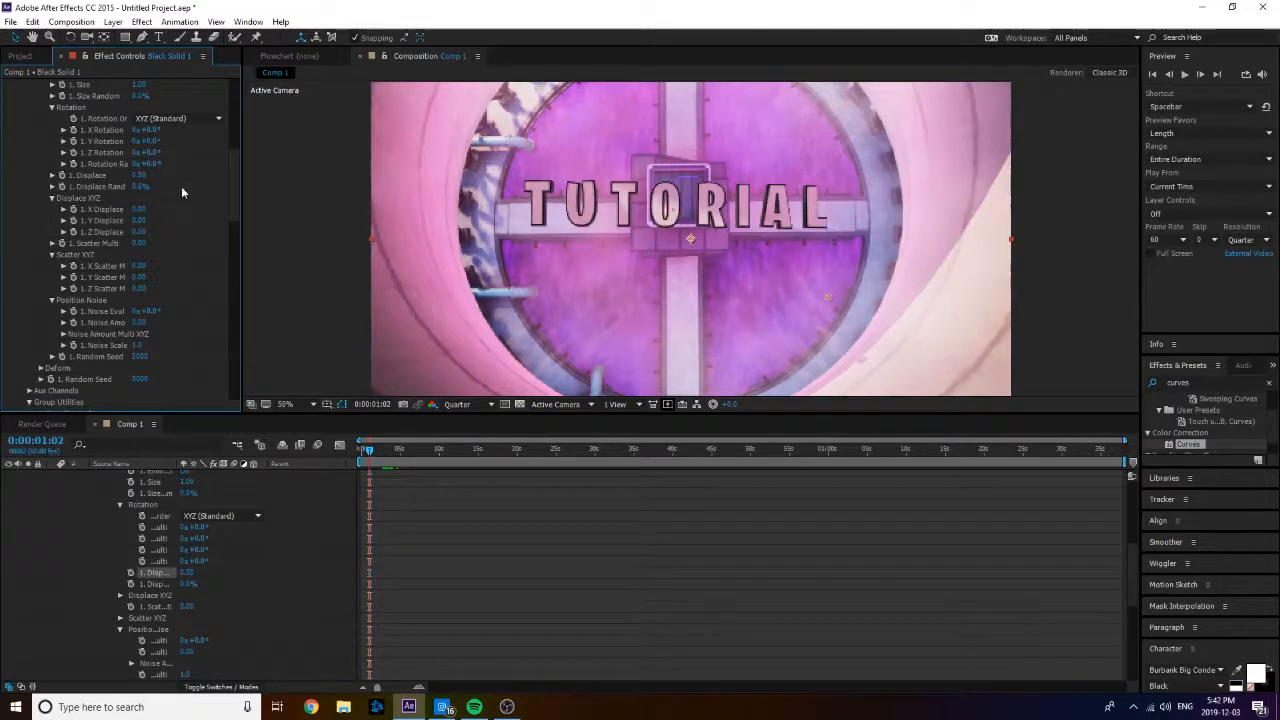
pyautogui.click(148, 164)
pyautogui.press('Return')
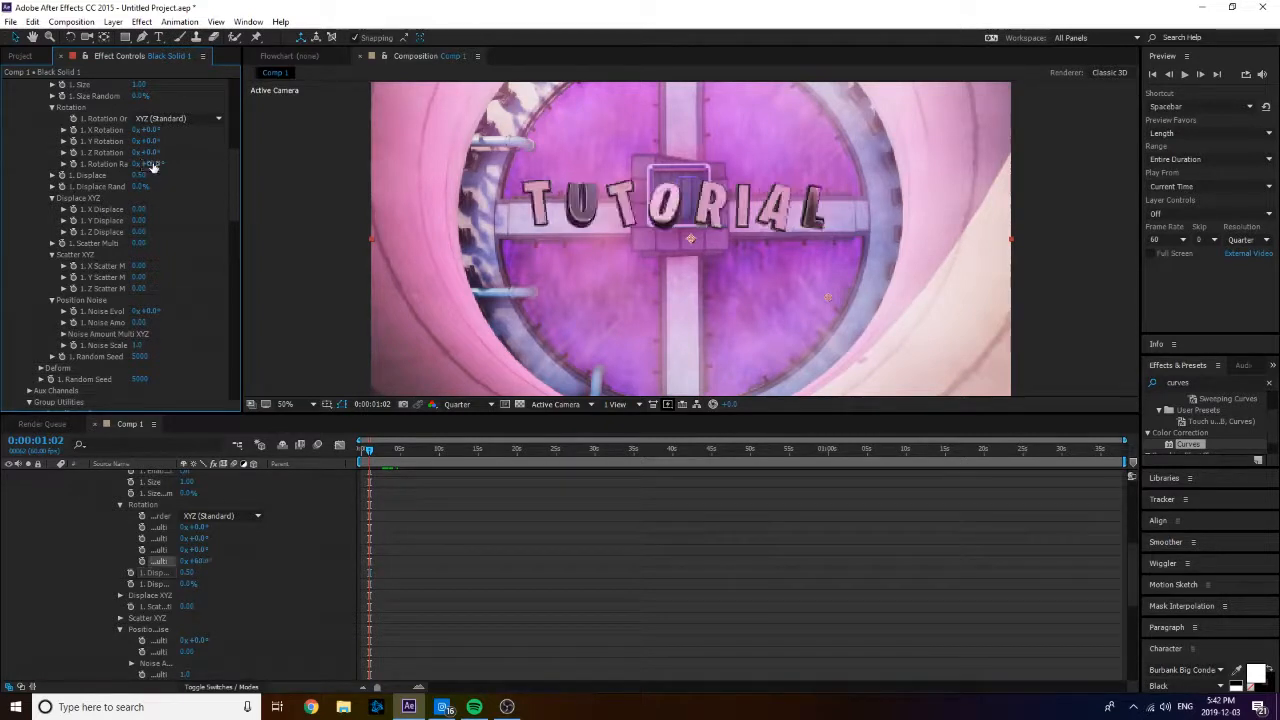
pyautogui.click(148, 164)
pyautogui.press('Return')
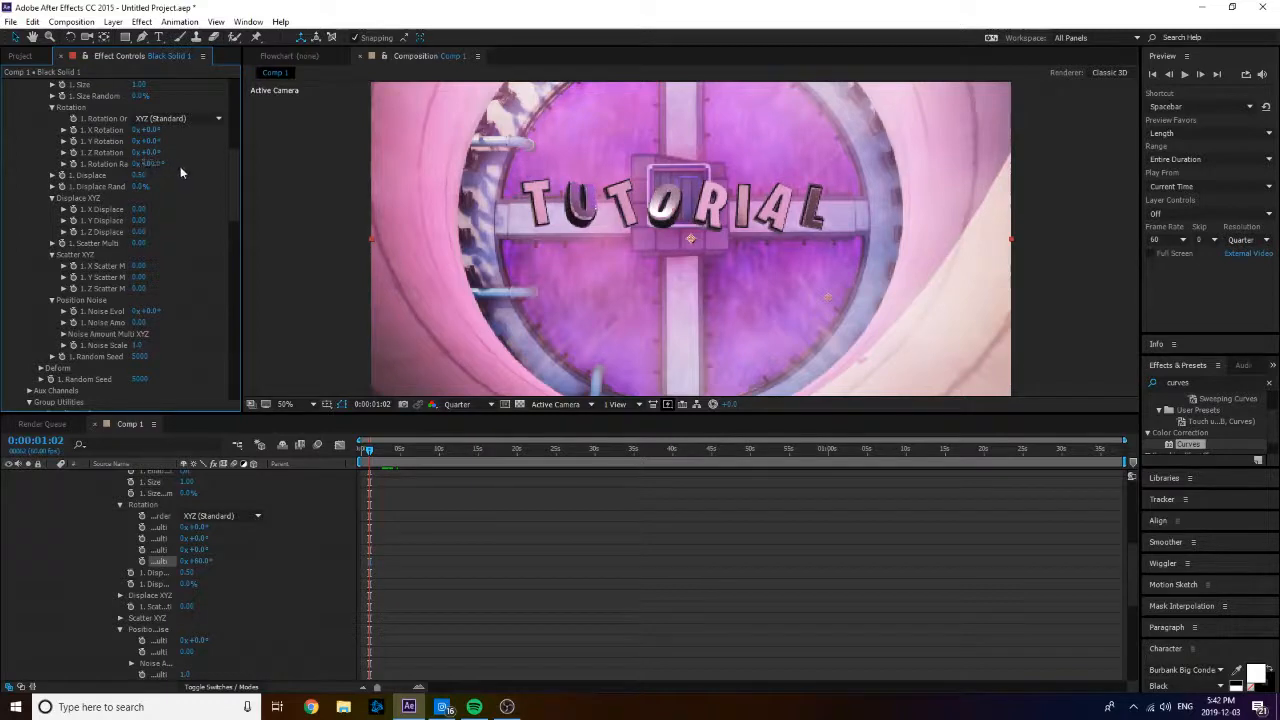
# Step: Start keyframing the Multi-Object random rotation and Displace at the first frame of the composition
pyautogui.moveTo(369, 447); pyautogui.dragTo(324, 448)
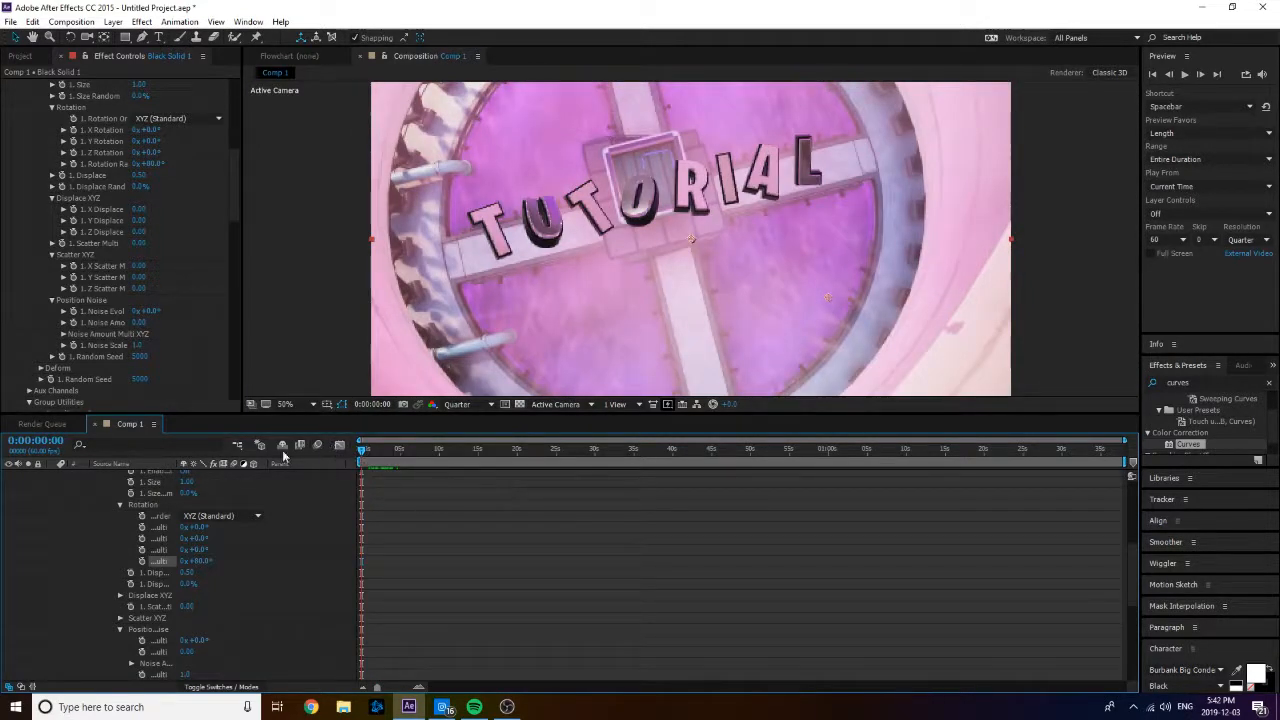
pyautogui.click(73, 163)
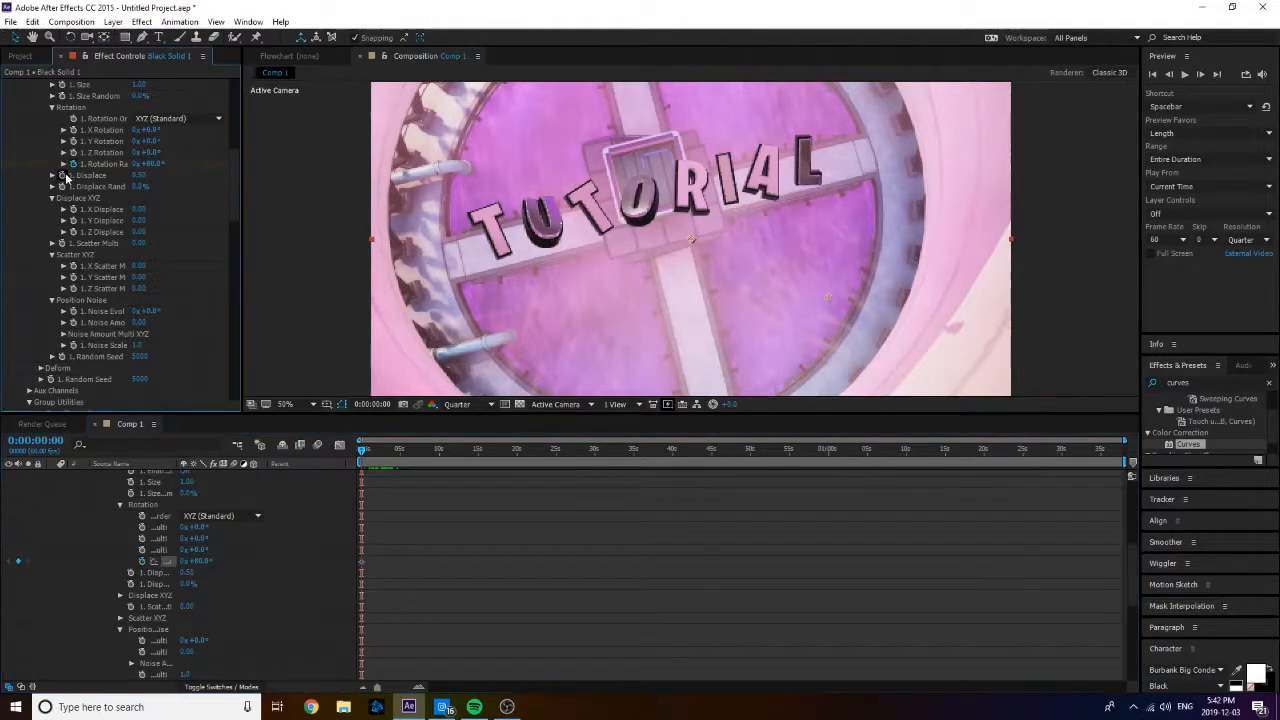
pyautogui.click(63, 175)
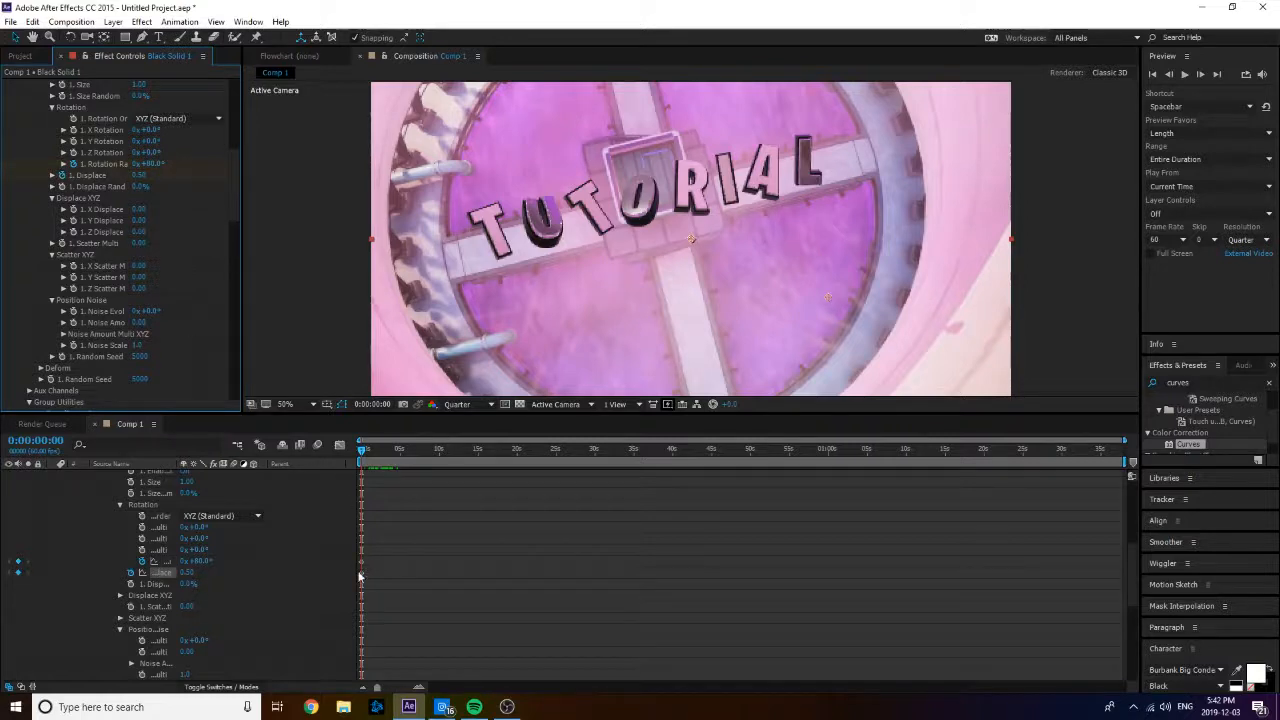
# Step: Near the end of the clip, at 0:00:04:53, keyframe both the random rotation and Displace to 0
pyautogui.moveTo(362, 450); pyautogui.dragTo(399, 455)
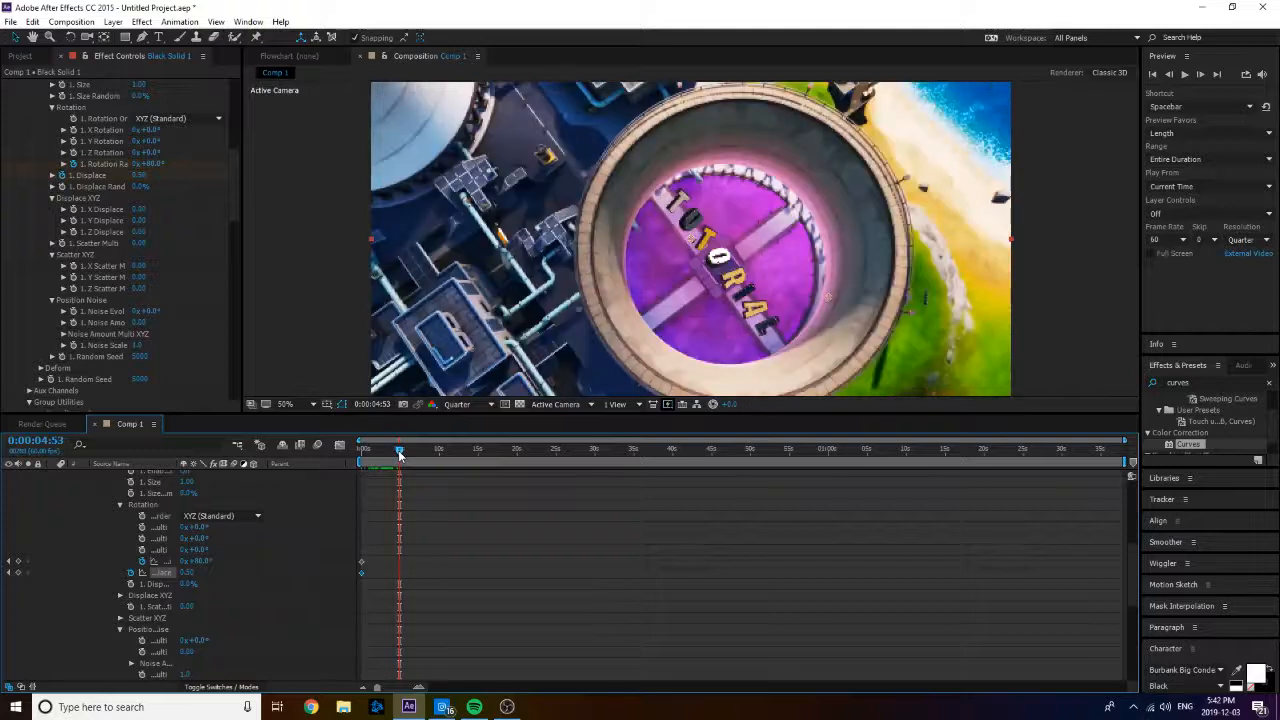
pyautogui.click(152, 166)
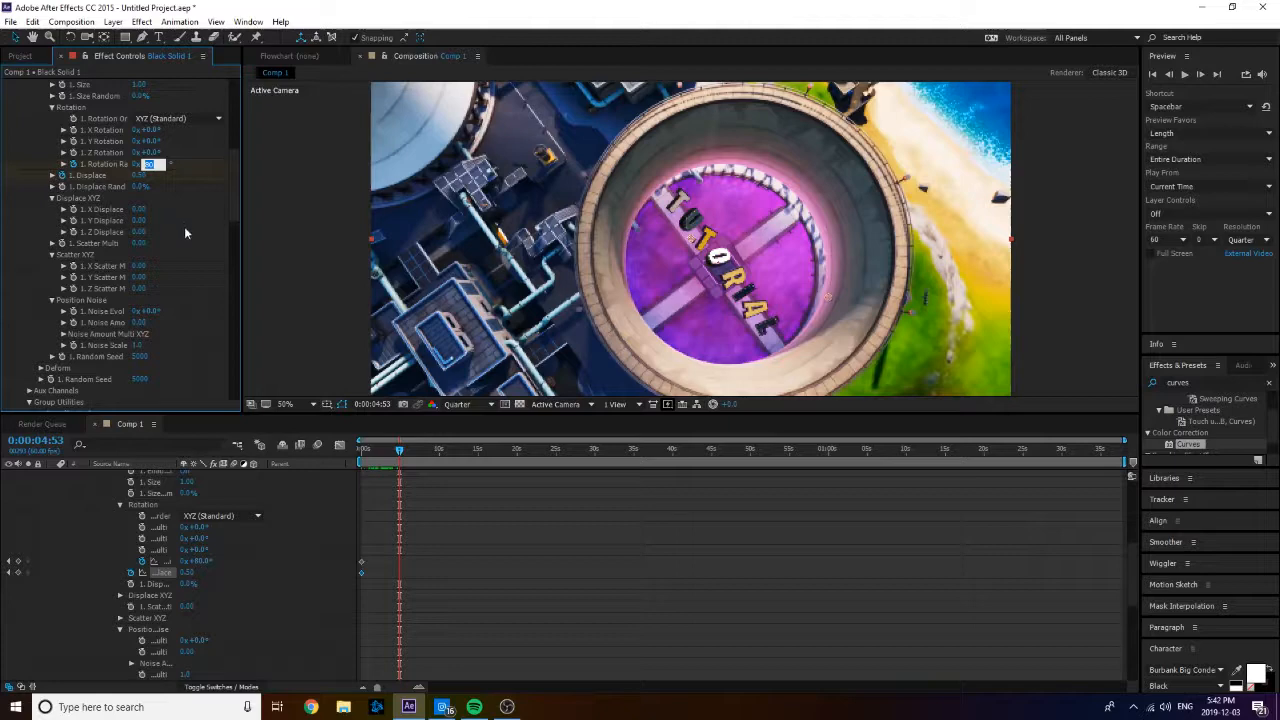
pyautogui.write('0')
pyautogui.press('Return')
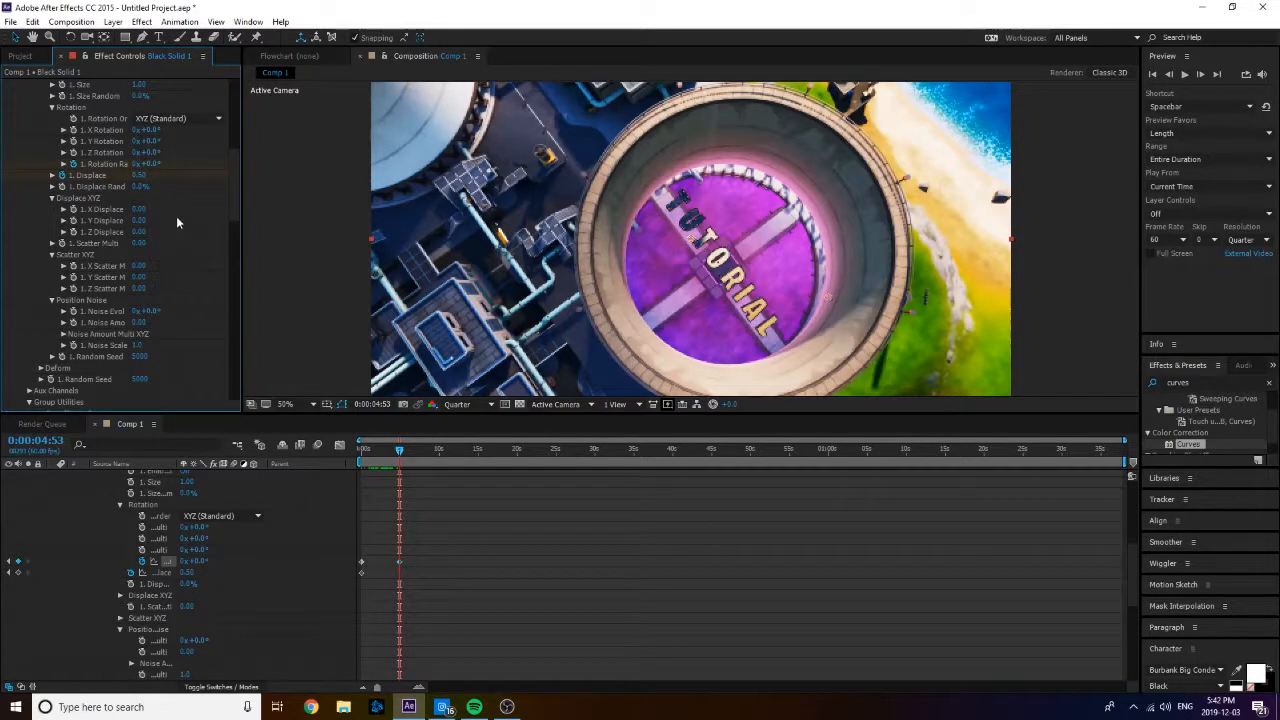
pyautogui.click(140, 176)
pyautogui.write('0')
pyautogui.press('Return')
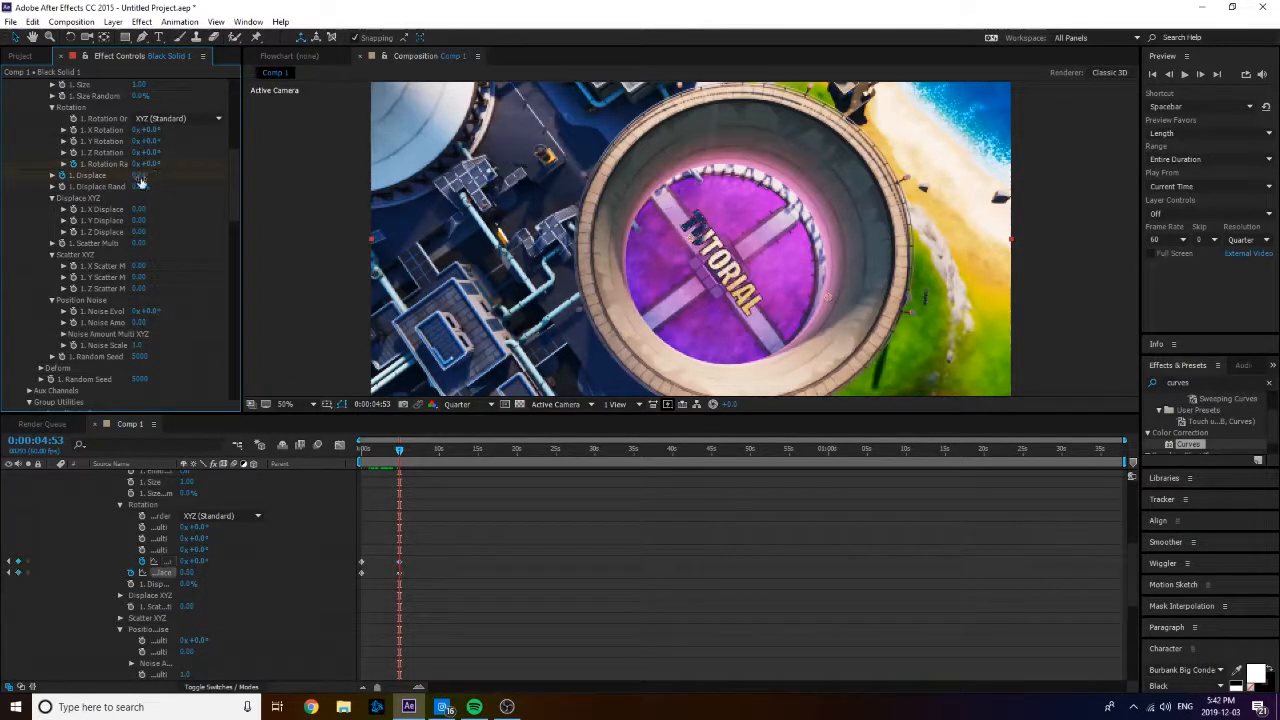
# Step: Play the letter animation from the first frame to check how the text assembles
pyautogui.moveTo(393, 455); pyautogui.dragTo(361, 452)
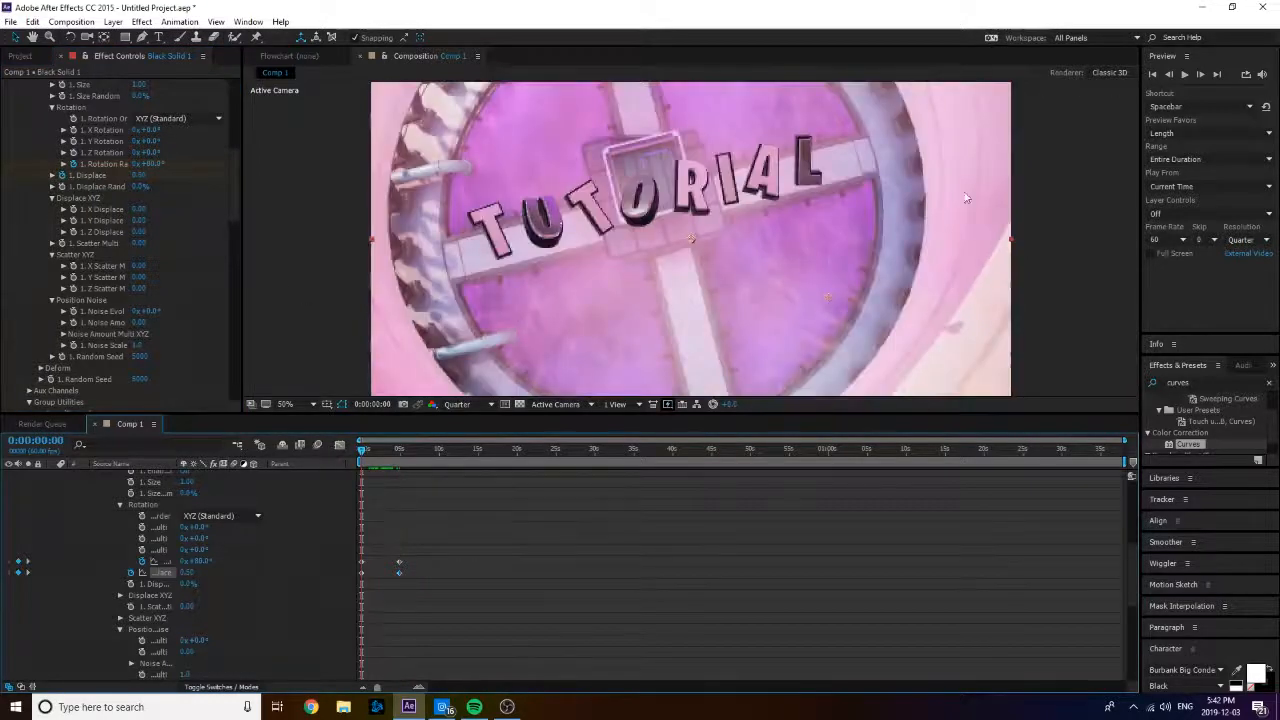
pyautogui.click(1172, 76)
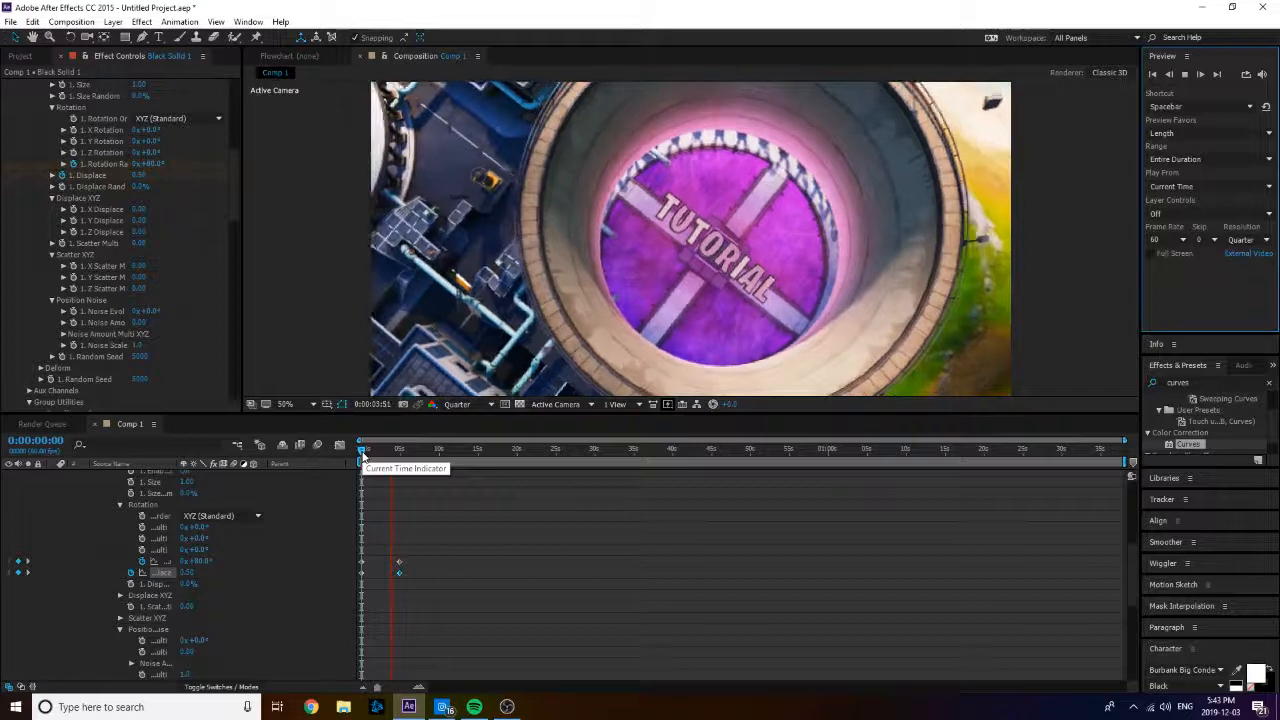
pyautogui.press('space')
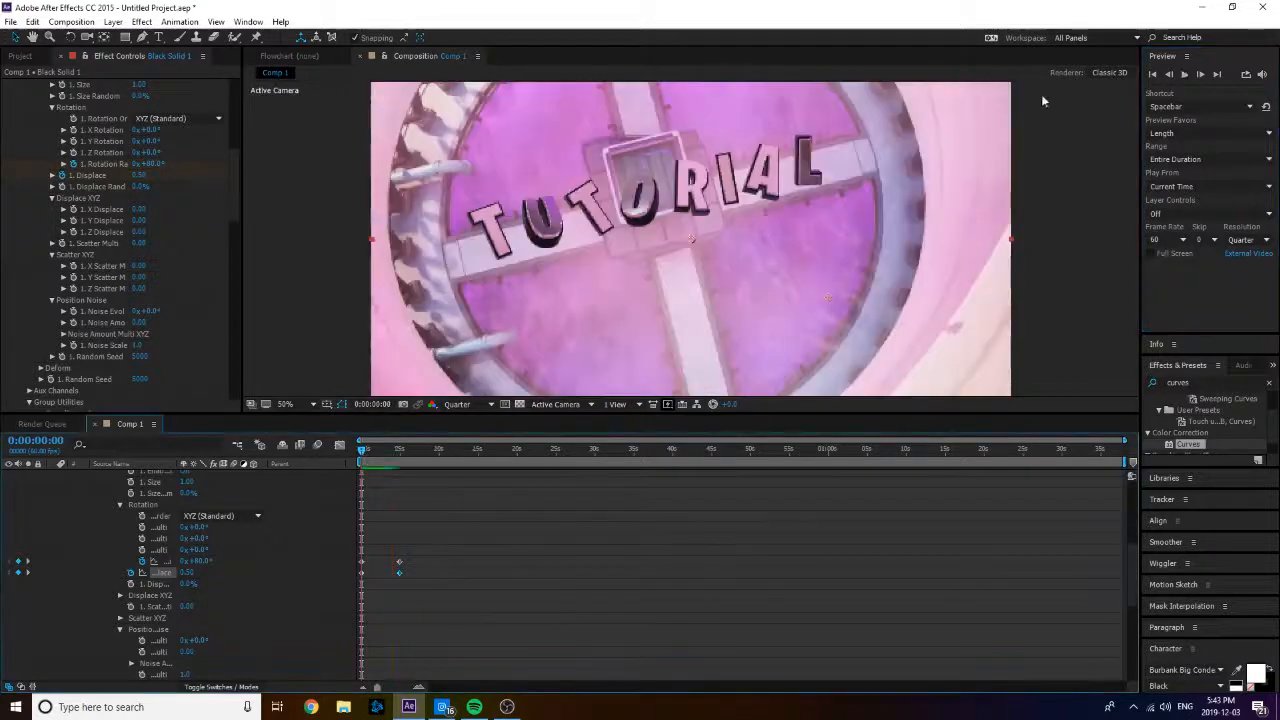
pyautogui.click(1188, 75)
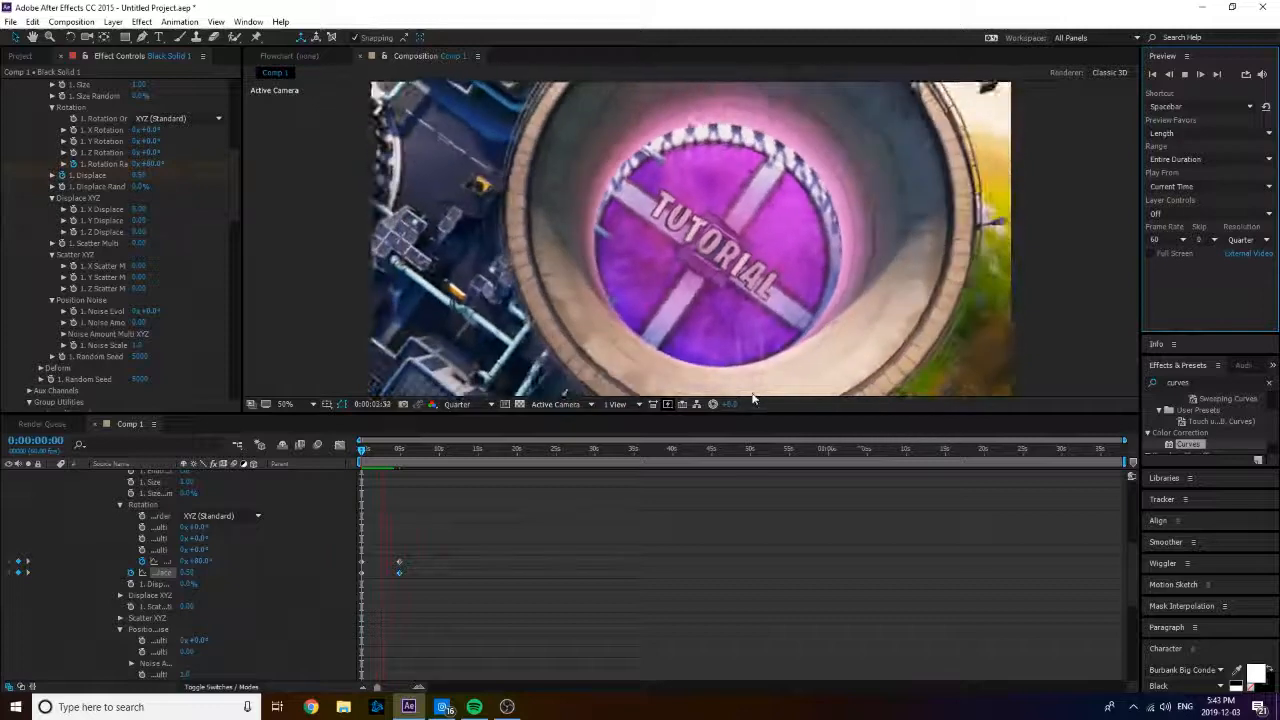
pyautogui.click(451, 483)
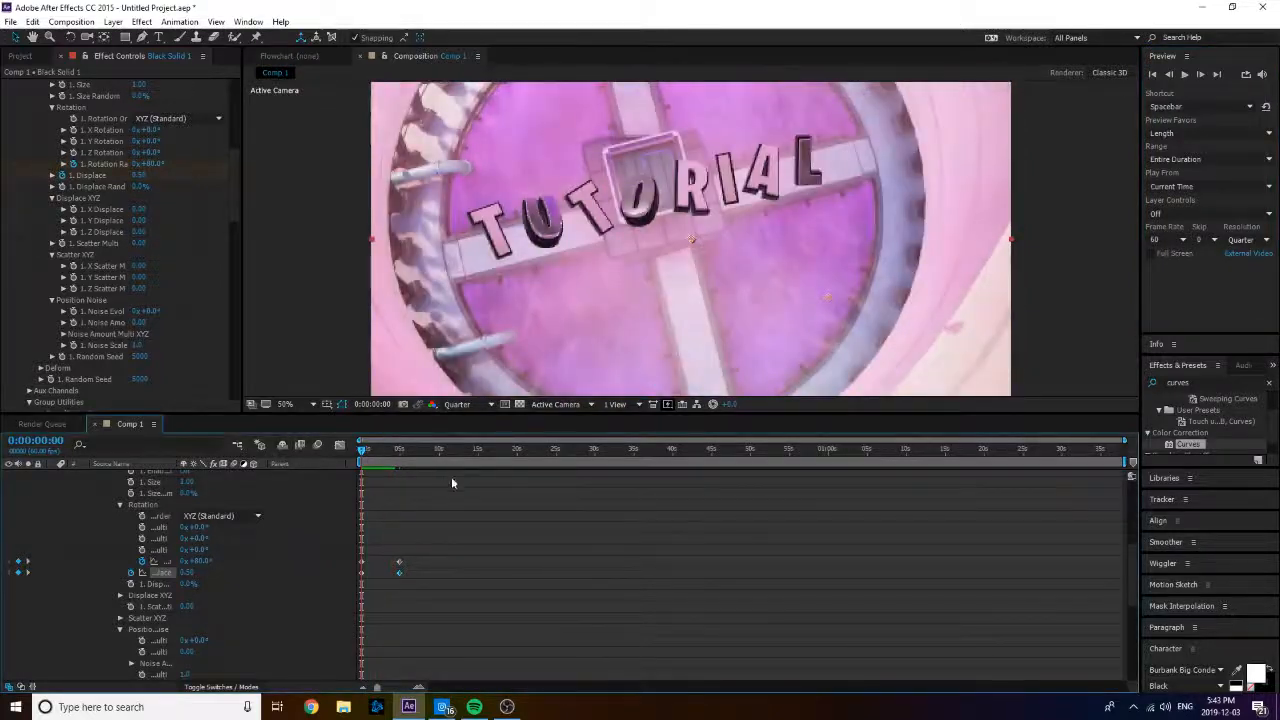
pyautogui.scroll(-15, 206, 263)
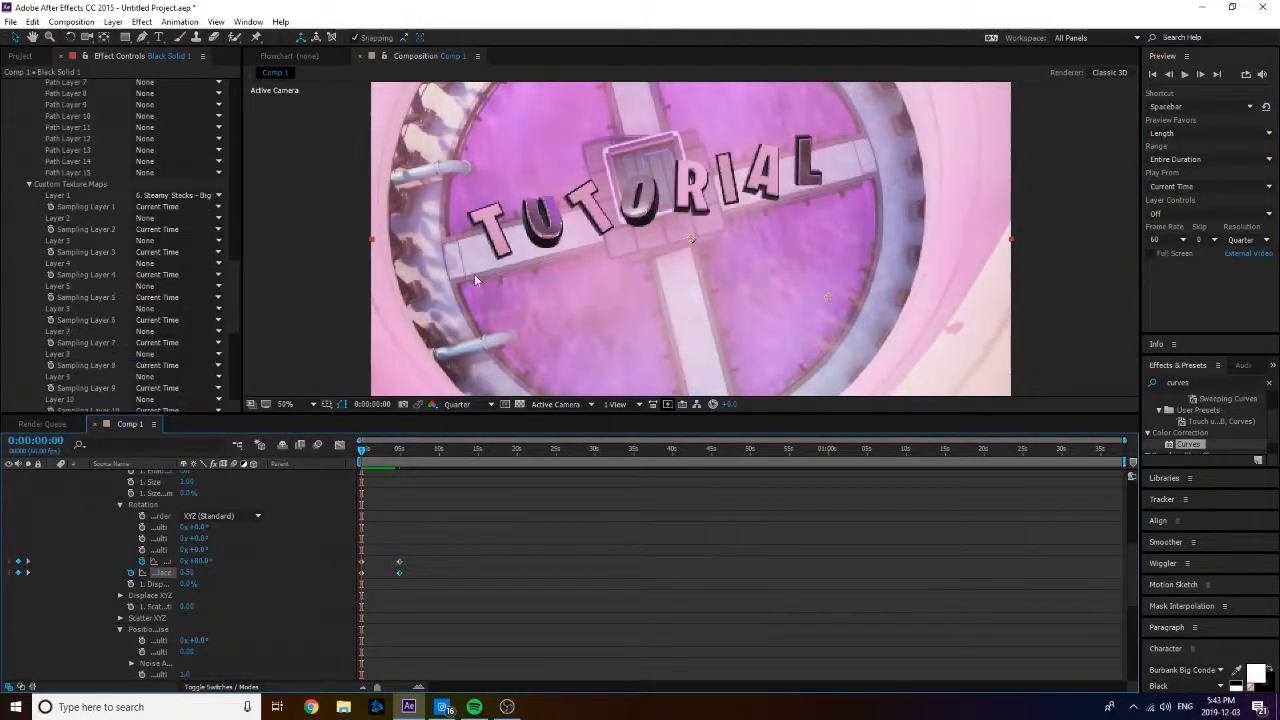
pyautogui.click(1178, 311)
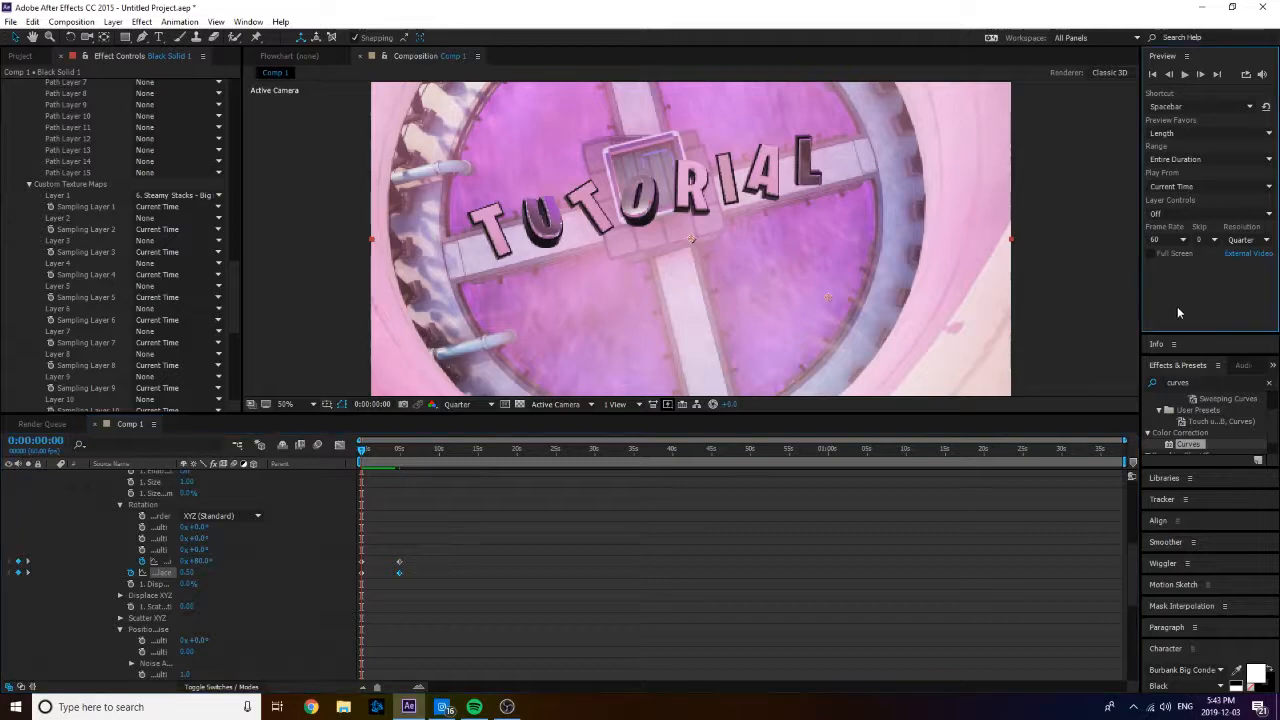
# Step: At the first frame, set the Multi-Object Displace and random rotation keyframes to 0 and play the result
pyautogui.click(347, 460)
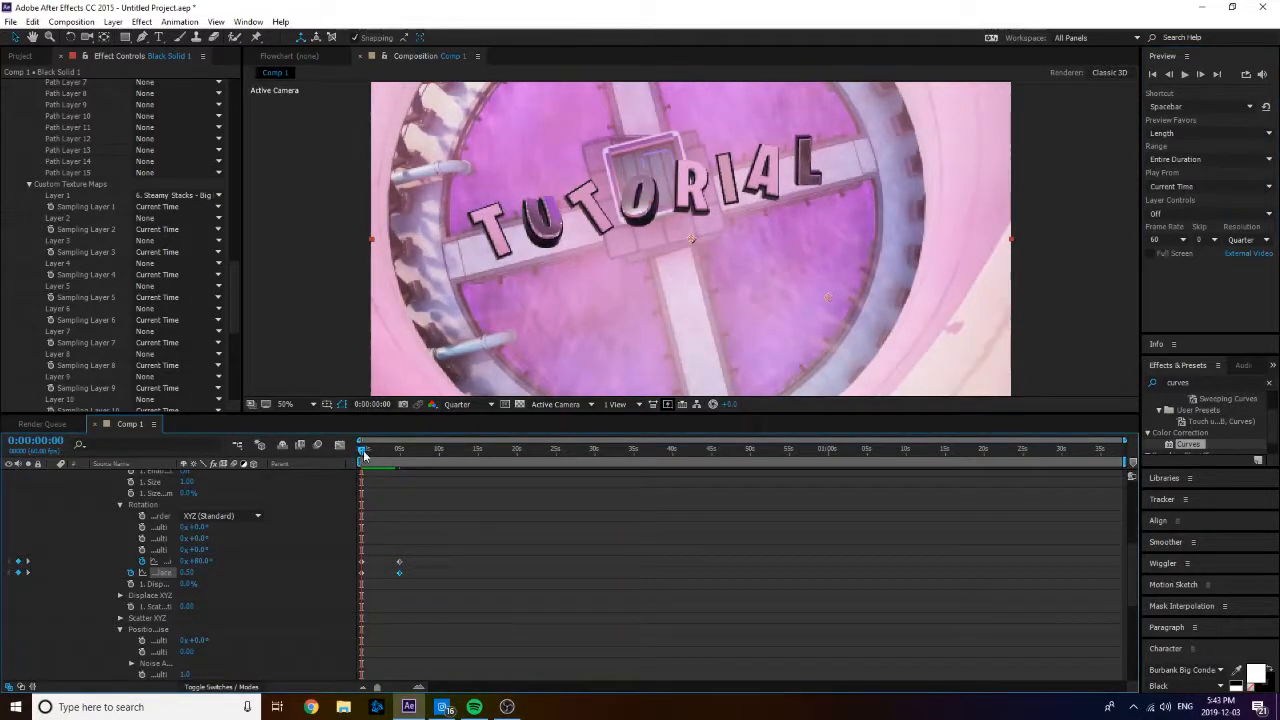
pyautogui.moveTo(360, 454)
pyautogui.mouseDown()
pyautogui.moveTo(371, 453)
pyautogui.moveTo(349, 458)
pyautogui.mouseUp()
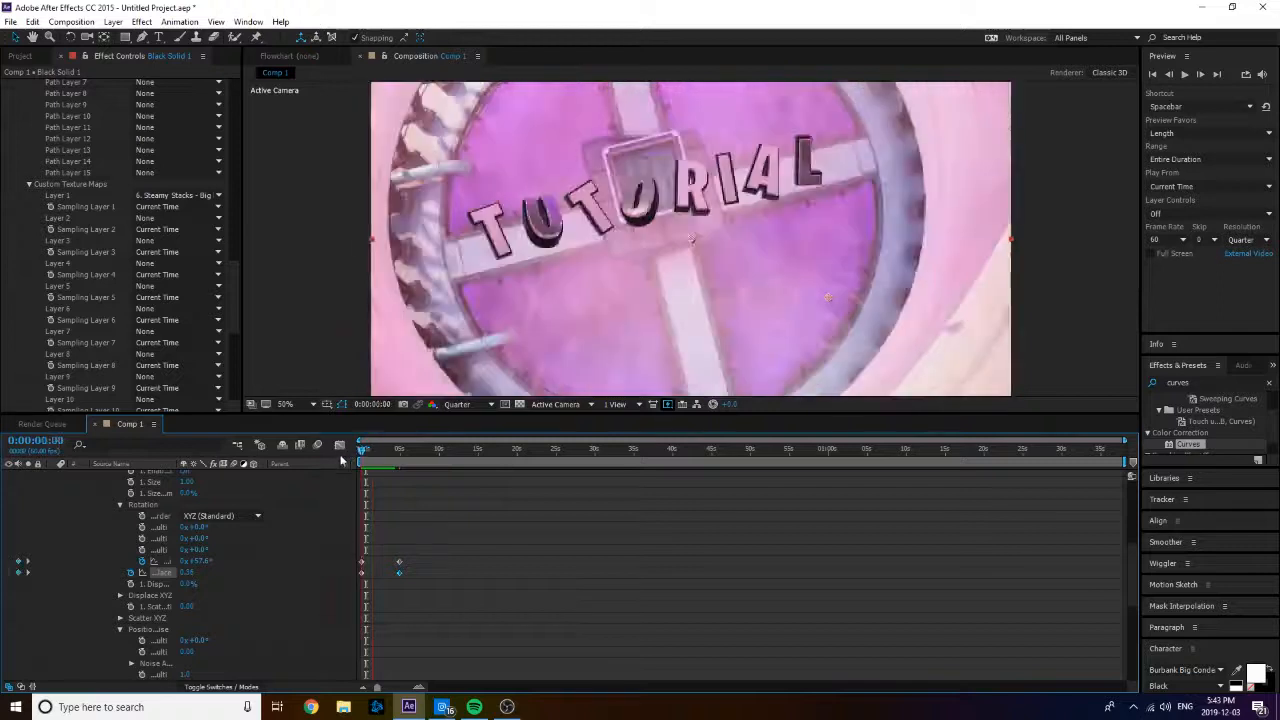
pyautogui.click(188, 573)
pyautogui.write('0')
pyautogui.press('Return')
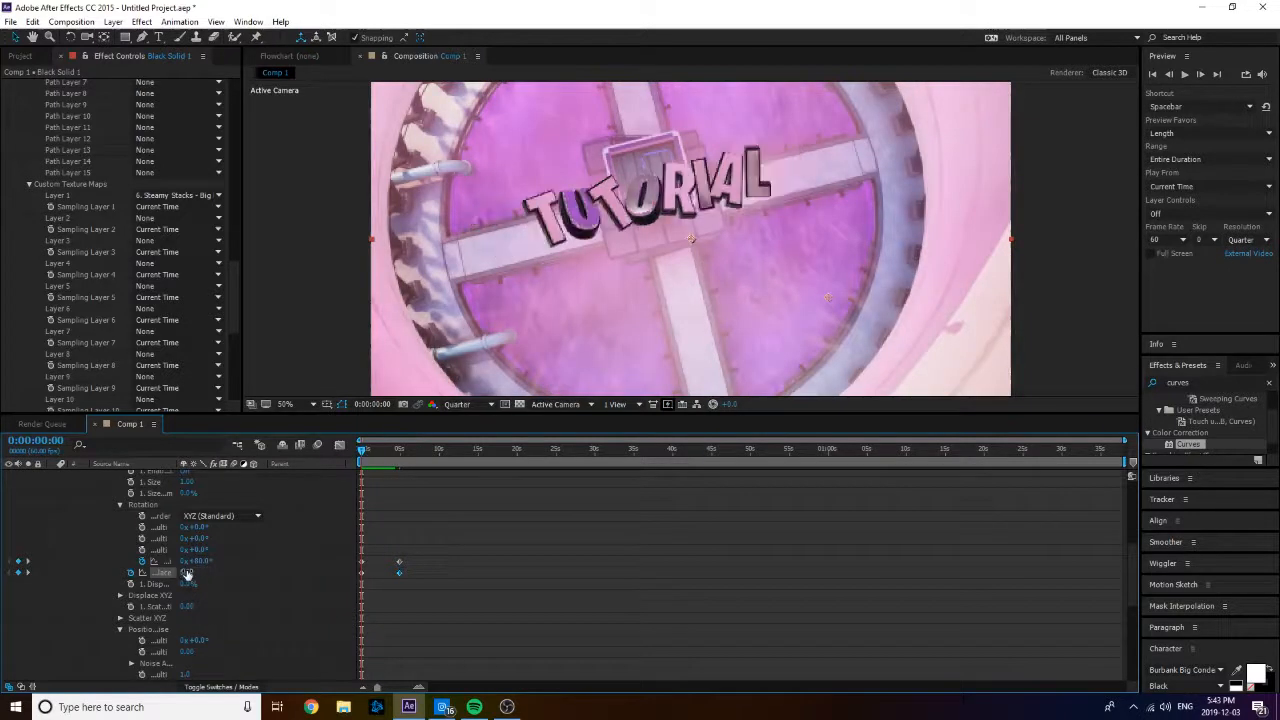
pyautogui.click(206, 563)
pyautogui.press('space')
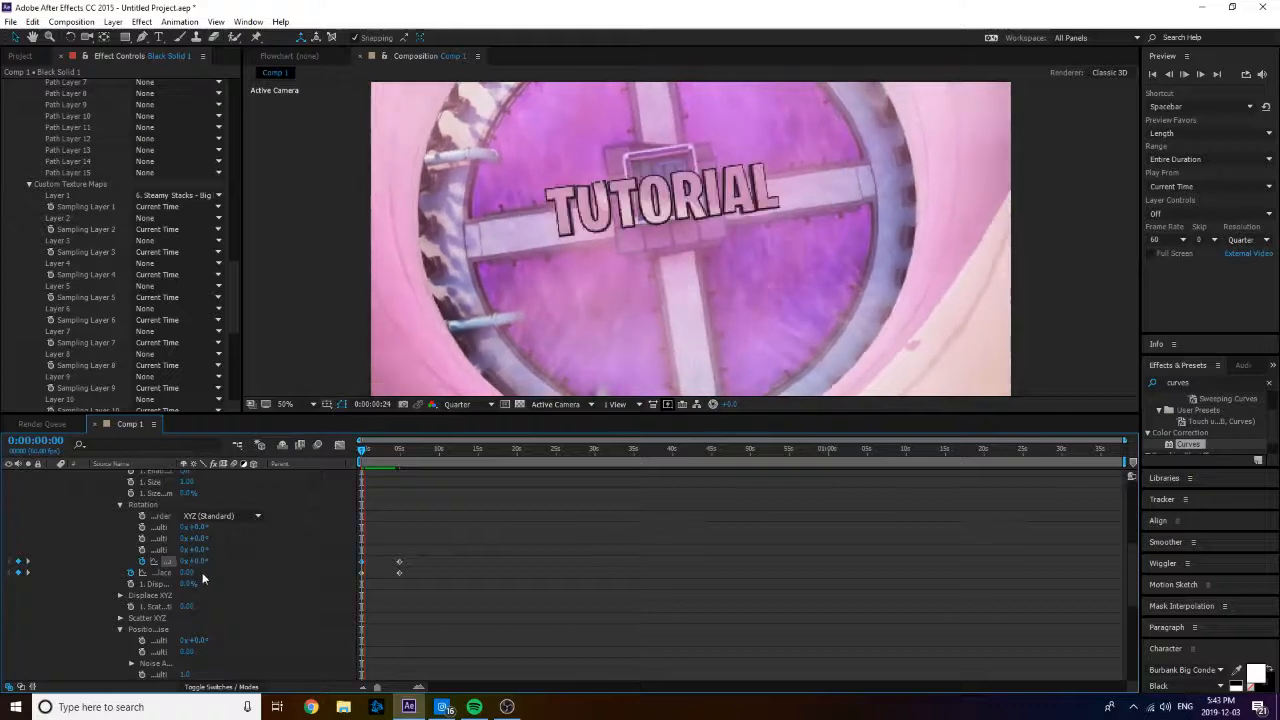
pyautogui.press('space')
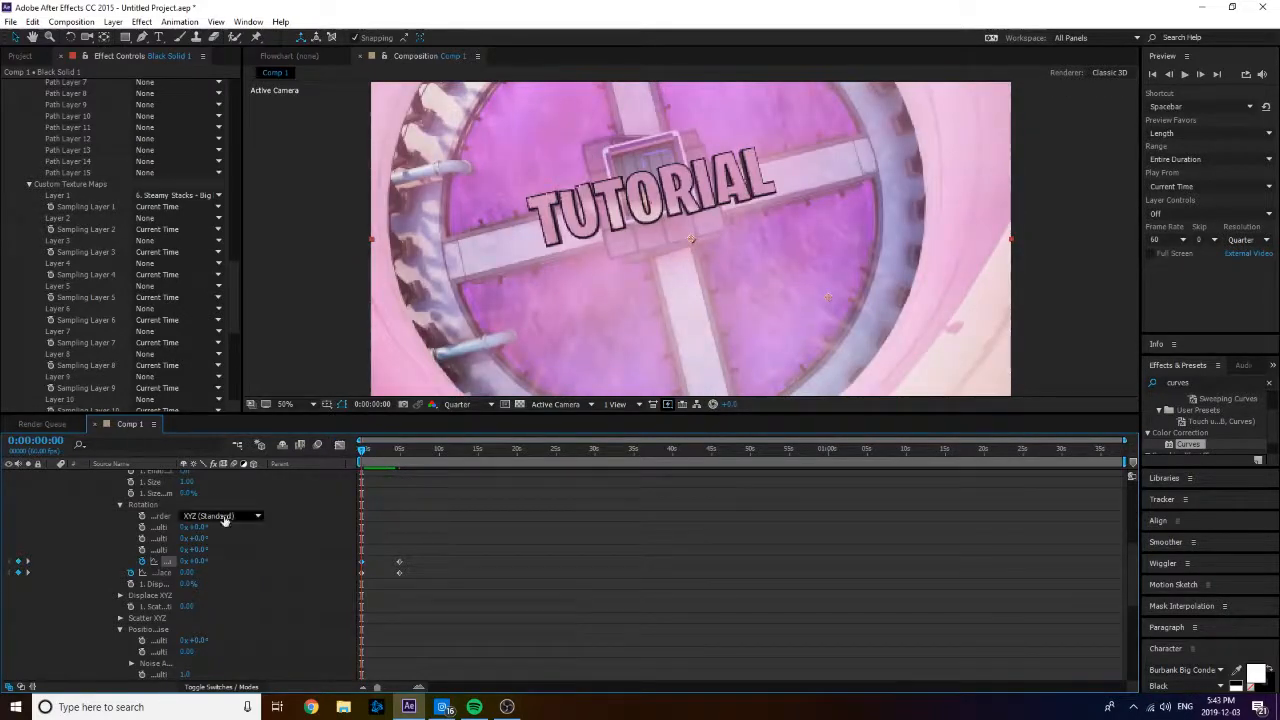
# Step: Try out different Z Rotation values in Group 1's Particle Replicator to spin the whole text
pyautogui.scroll(15, 119, 392)
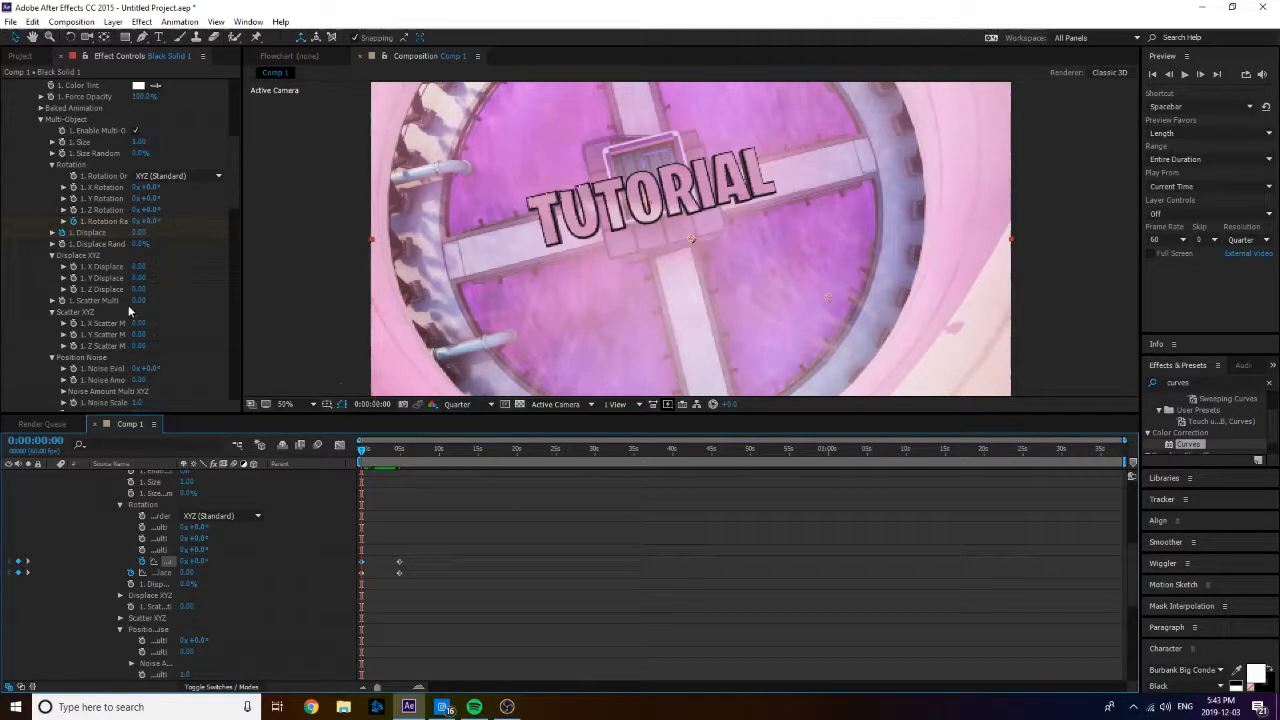
pyautogui.scroll(10, 87, 303)
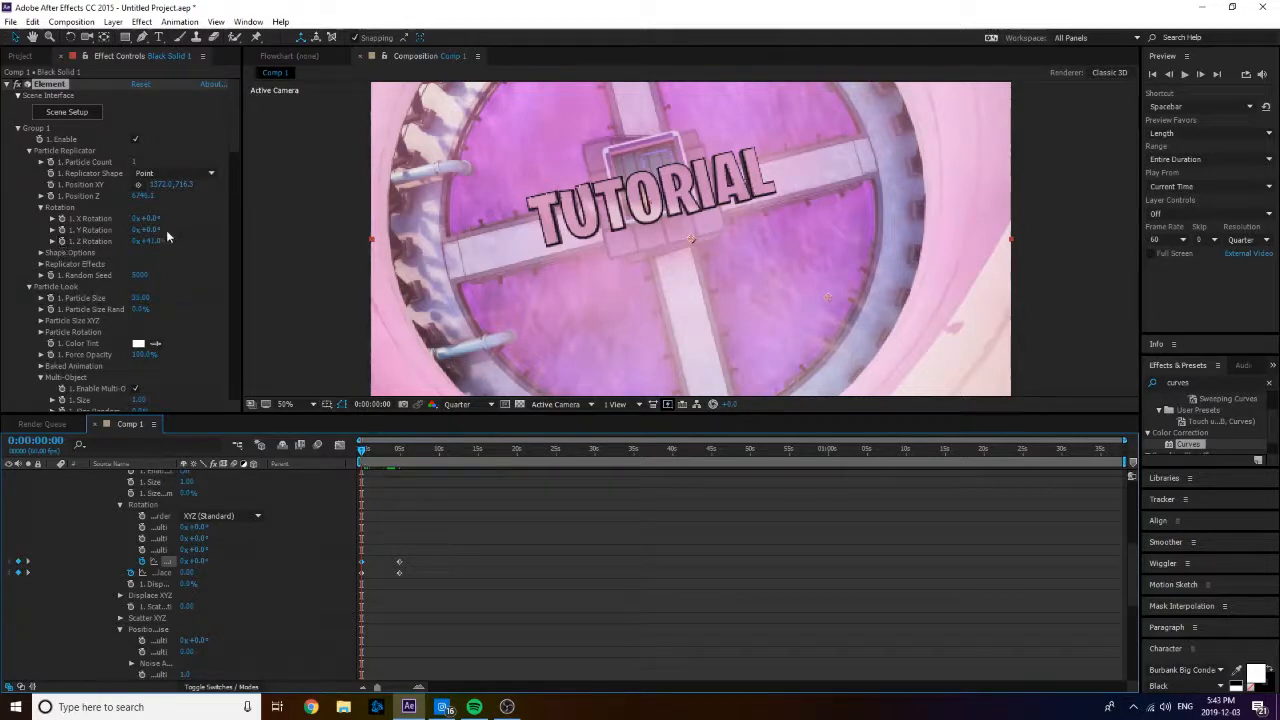
pyautogui.moveTo(155, 241); pyautogui.dragTo(26, 241)
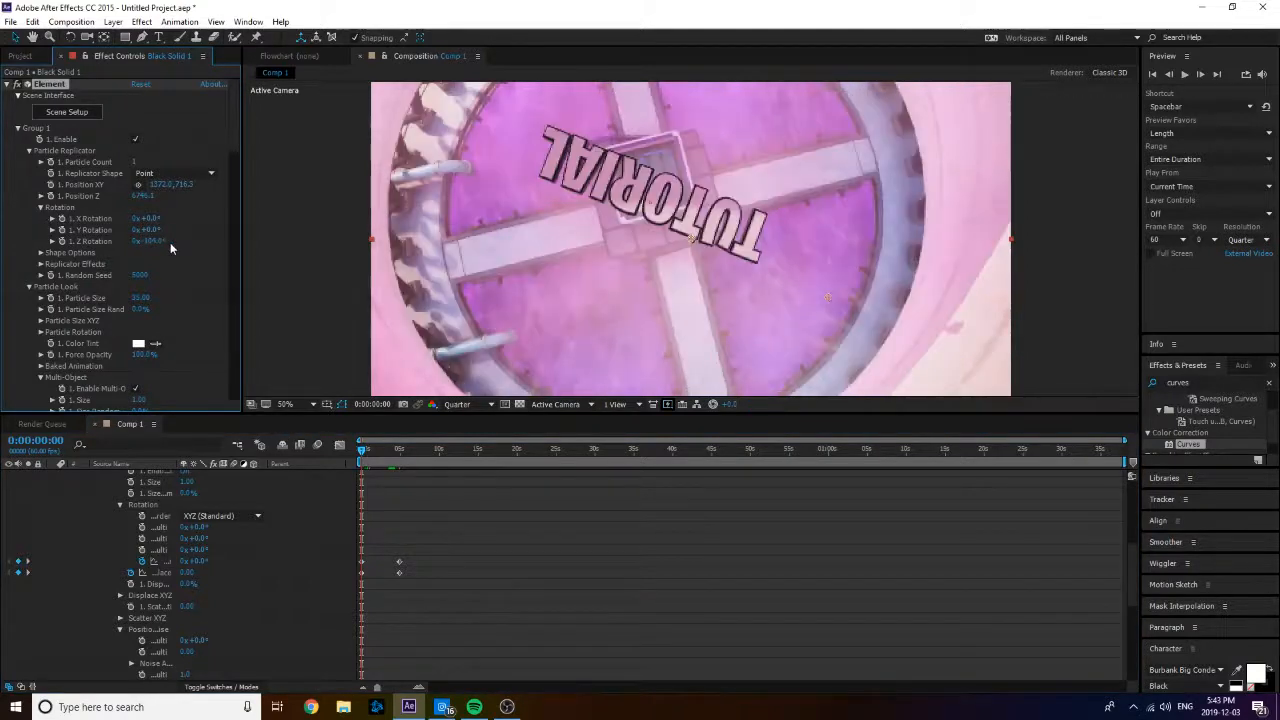
pyautogui.moveTo(151, 241); pyautogui.dragTo(122, 242)
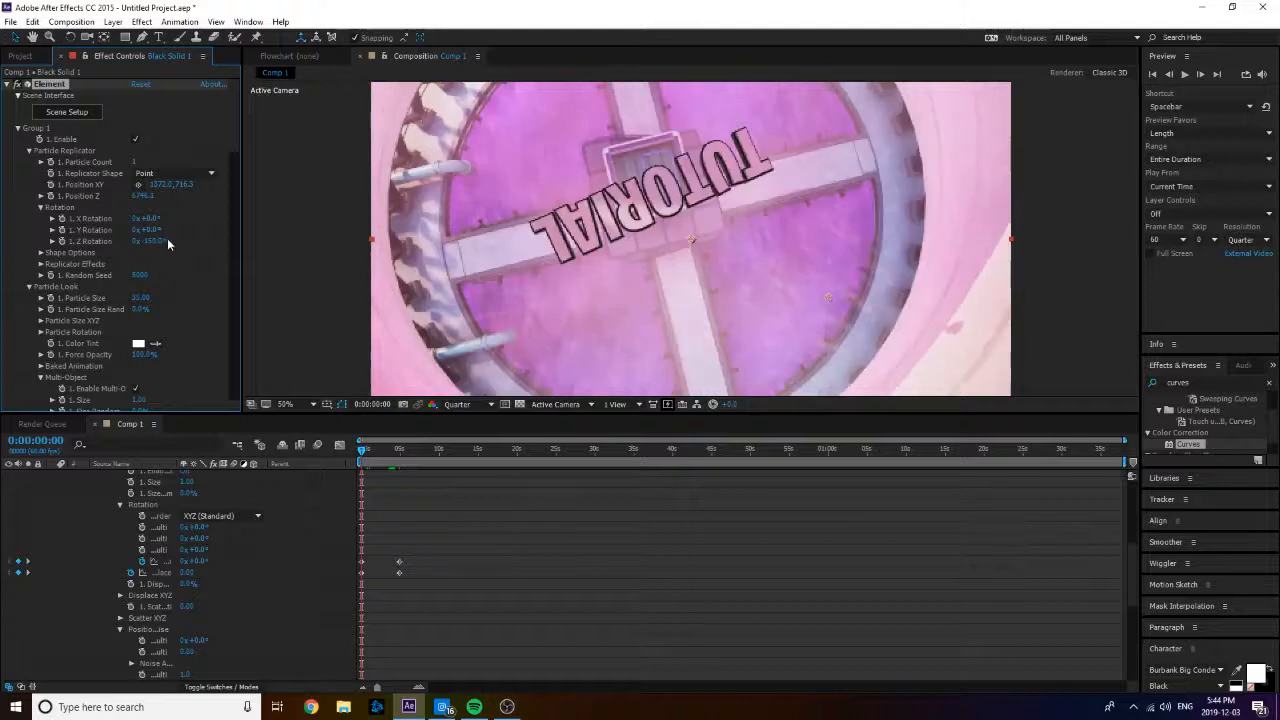
pyautogui.click(153, 241)
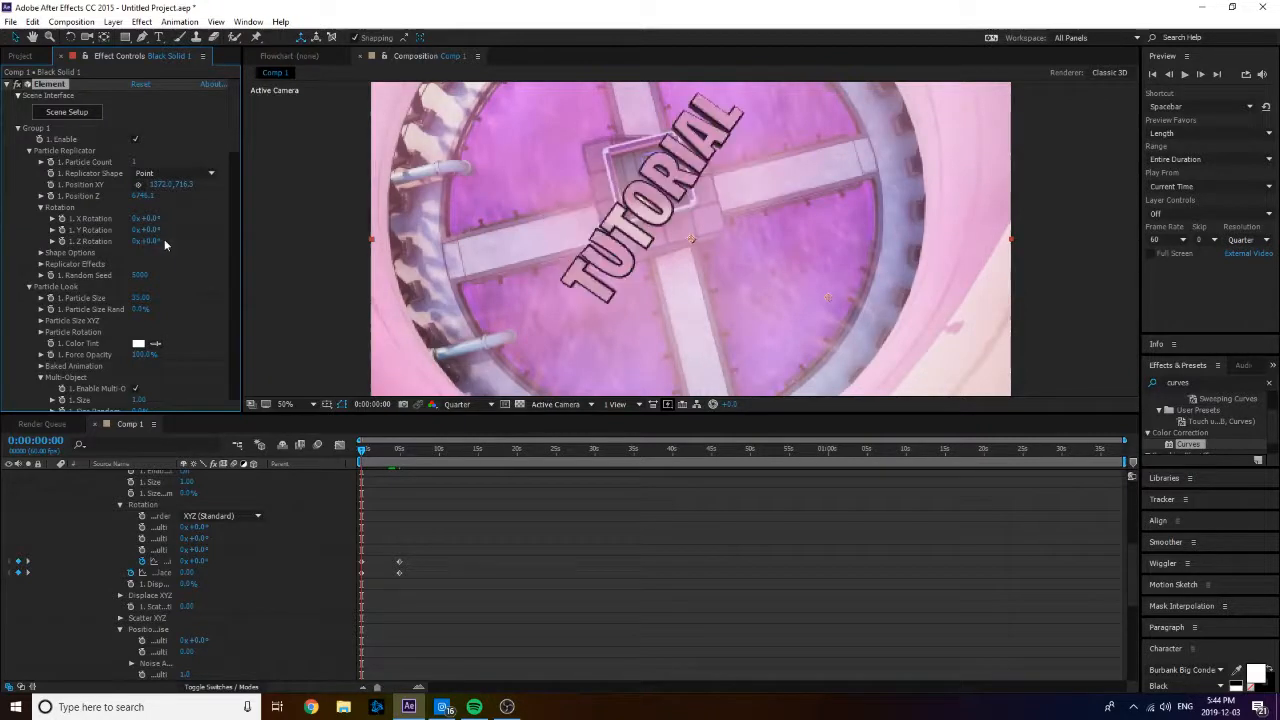
pyautogui.moveTo(148, 242); pyautogui.dragTo(151, 243)
# Step: Set the Particle Replicator's Z Rotation to 41° and start keyframing it at the first frame
pyautogui.click(150, 242)
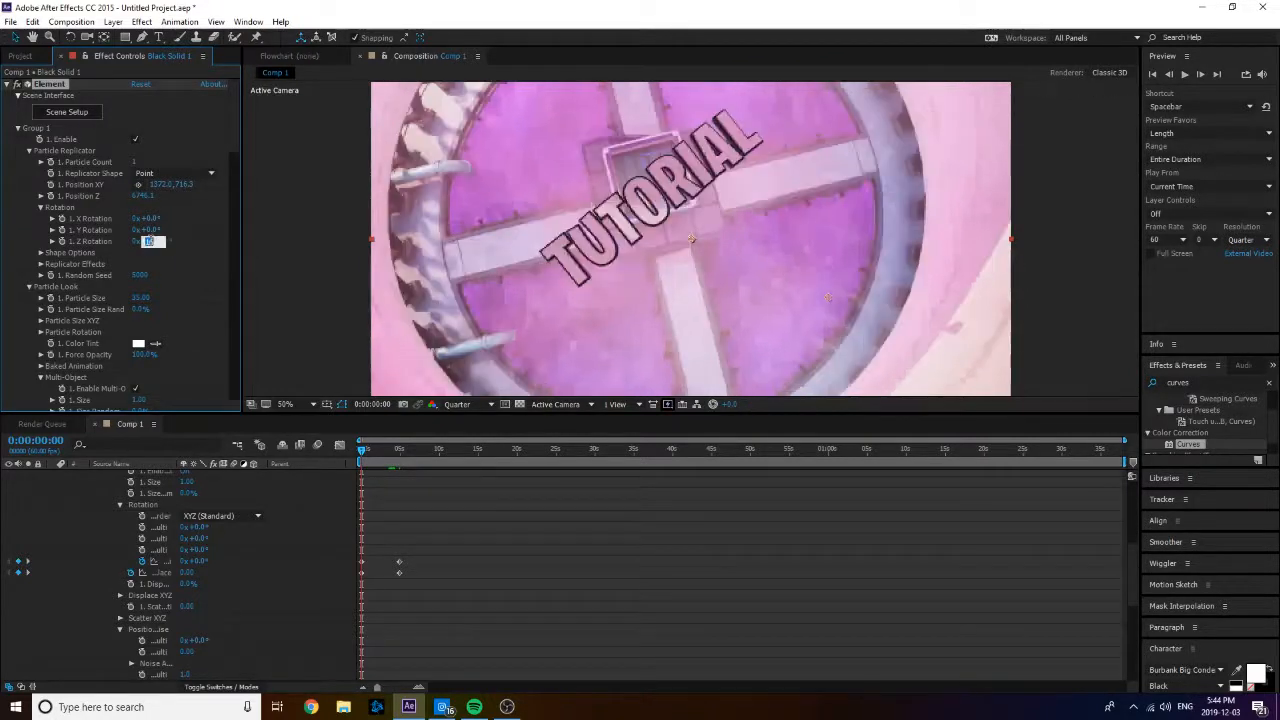
pyautogui.write('0')
pyautogui.press('Return')
pyautogui.click(150, 242)
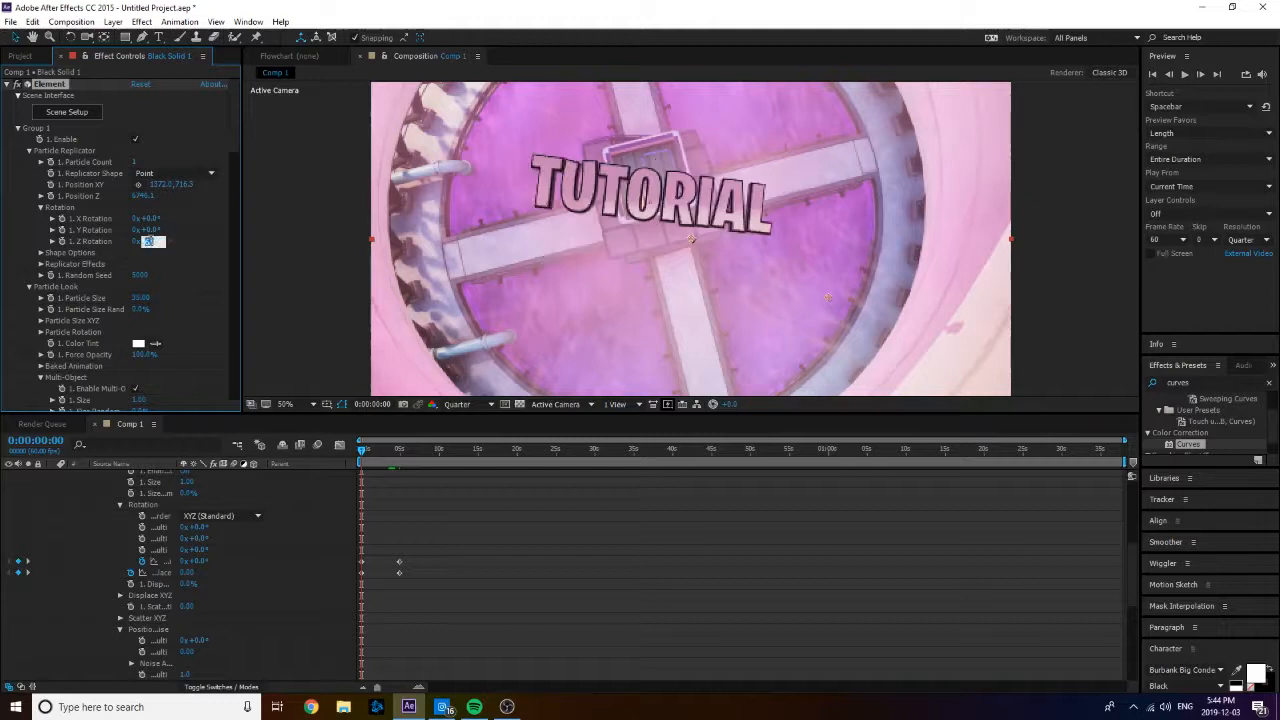
pyautogui.press('Return')
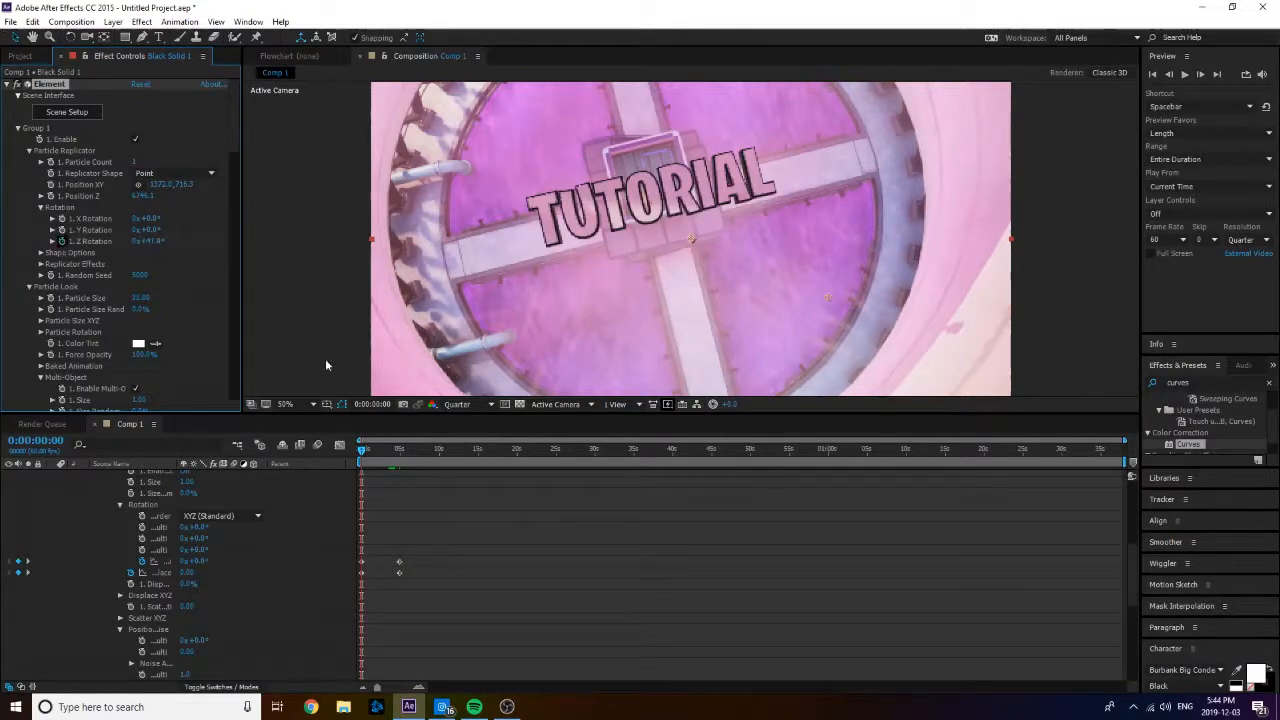
# Step: At 0:00:04:53, keyframe the Particle Replicator's Z Rotation to 1x+41° for one full turn of the text
pyautogui.moveTo(378, 450); pyautogui.dragTo(399, 455)
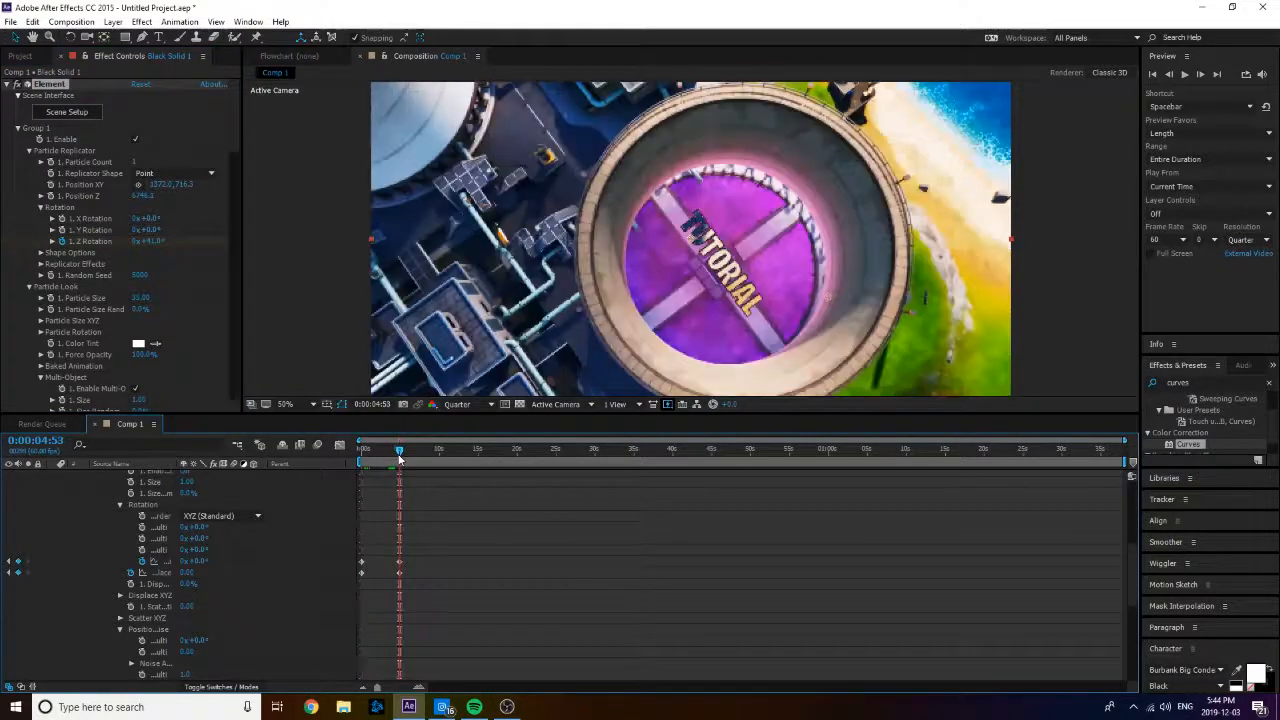
pyautogui.click(148, 242)
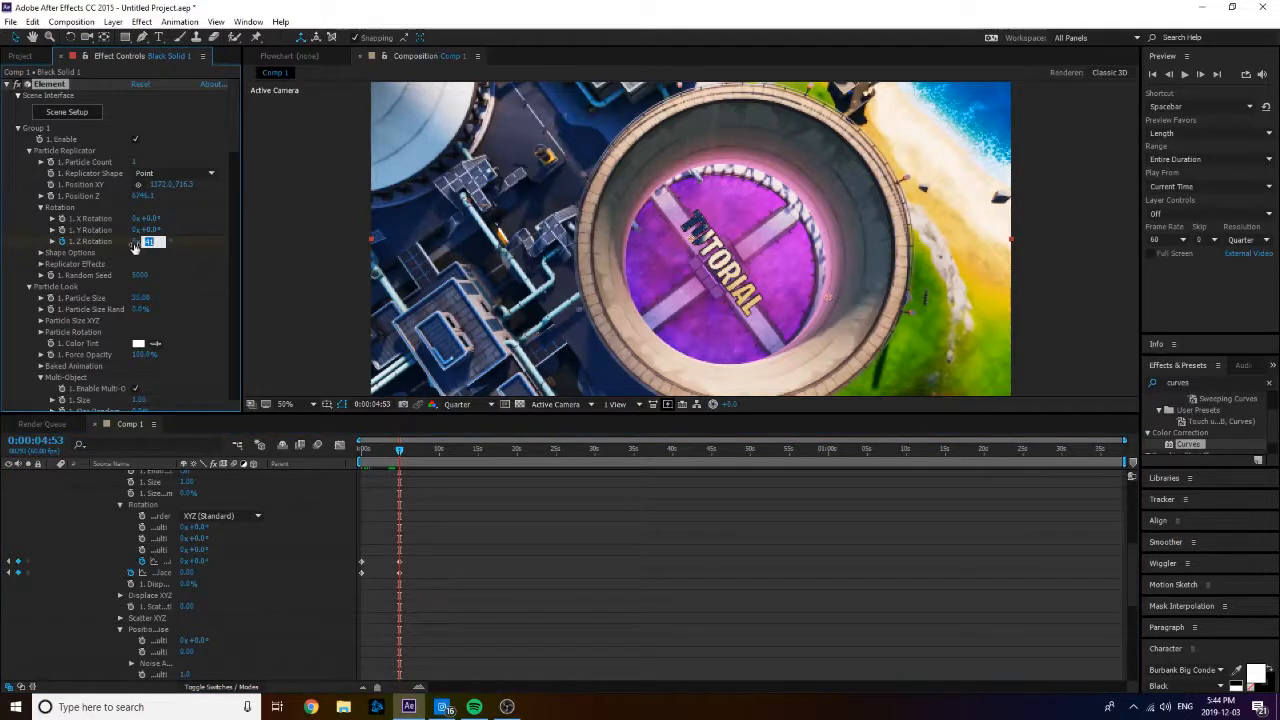
pyautogui.click(135, 243)
pyautogui.write('1')
pyautogui.press('Return')
pyautogui.moveTo(400, 455)
pyautogui.mouseDown()
pyautogui.moveTo(365, 452)
pyautogui.moveTo(402, 456)
pyautogui.mouseUp()
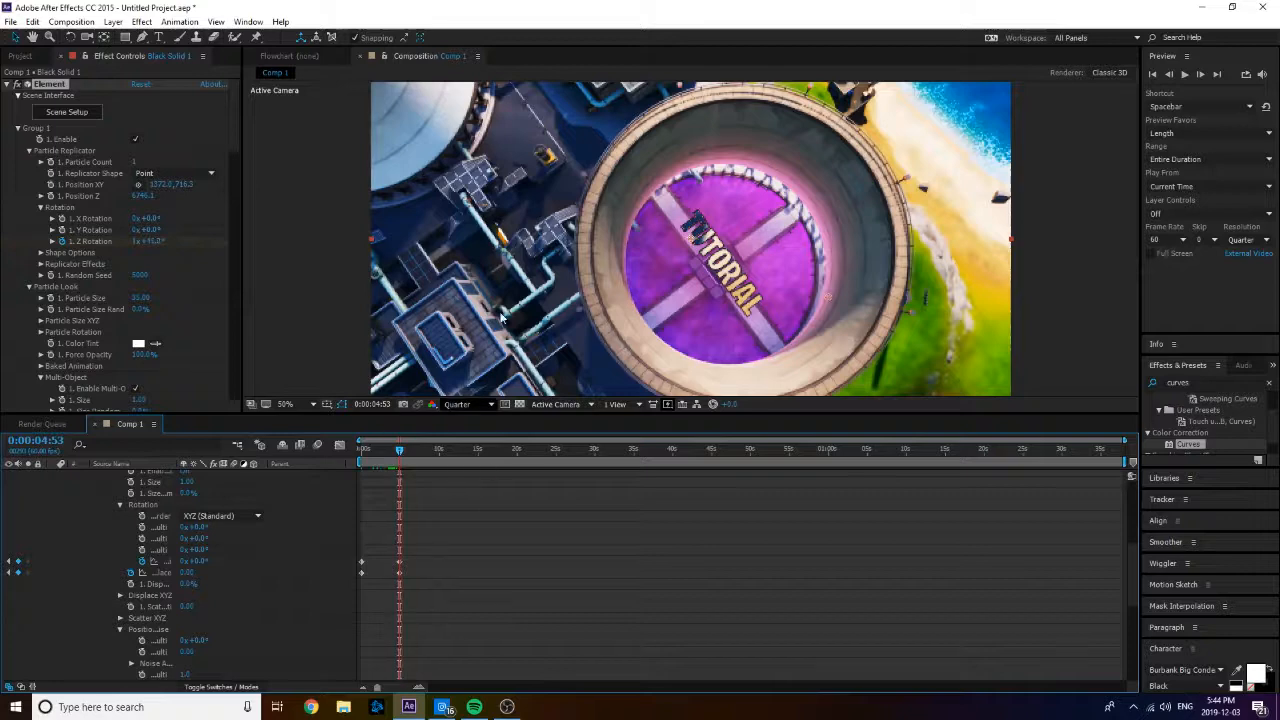
# Step: Scrub back to the first frame to check the text's spin and its Z Rotation value there
pyautogui.click(288, 277)
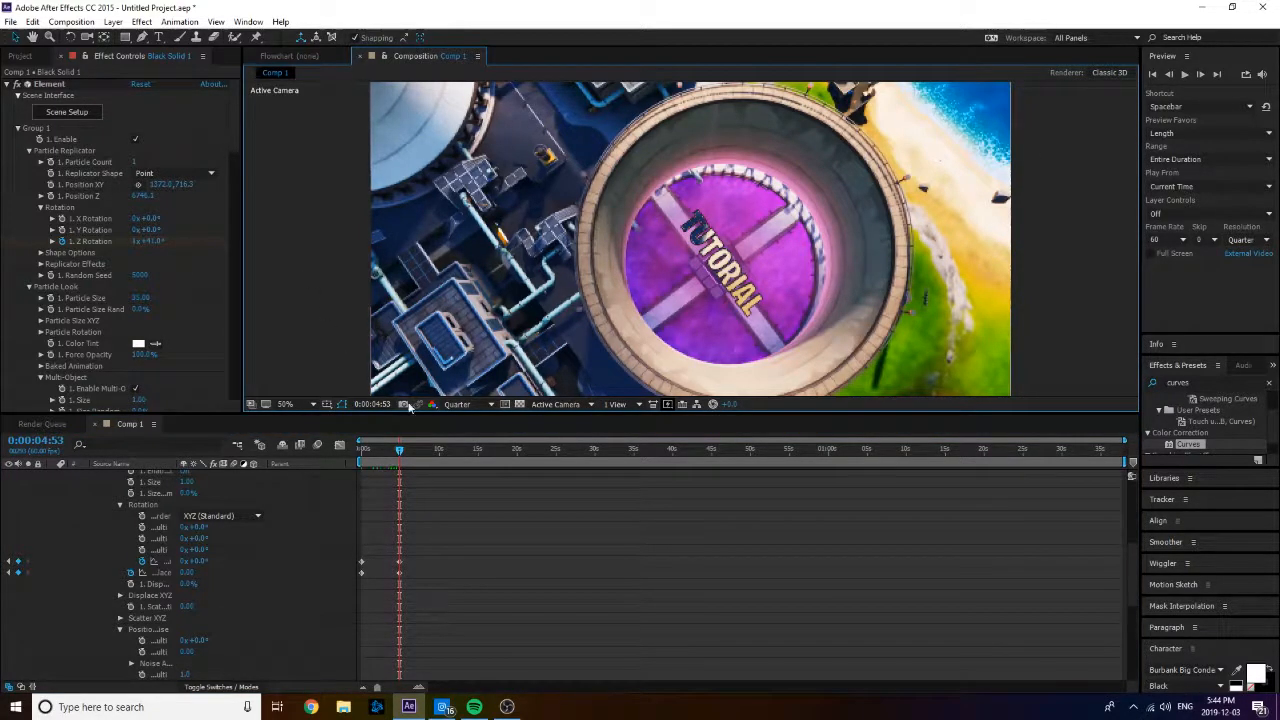
pyautogui.click(403, 453)
pyautogui.moveTo(403, 453); pyautogui.dragTo(362, 458)
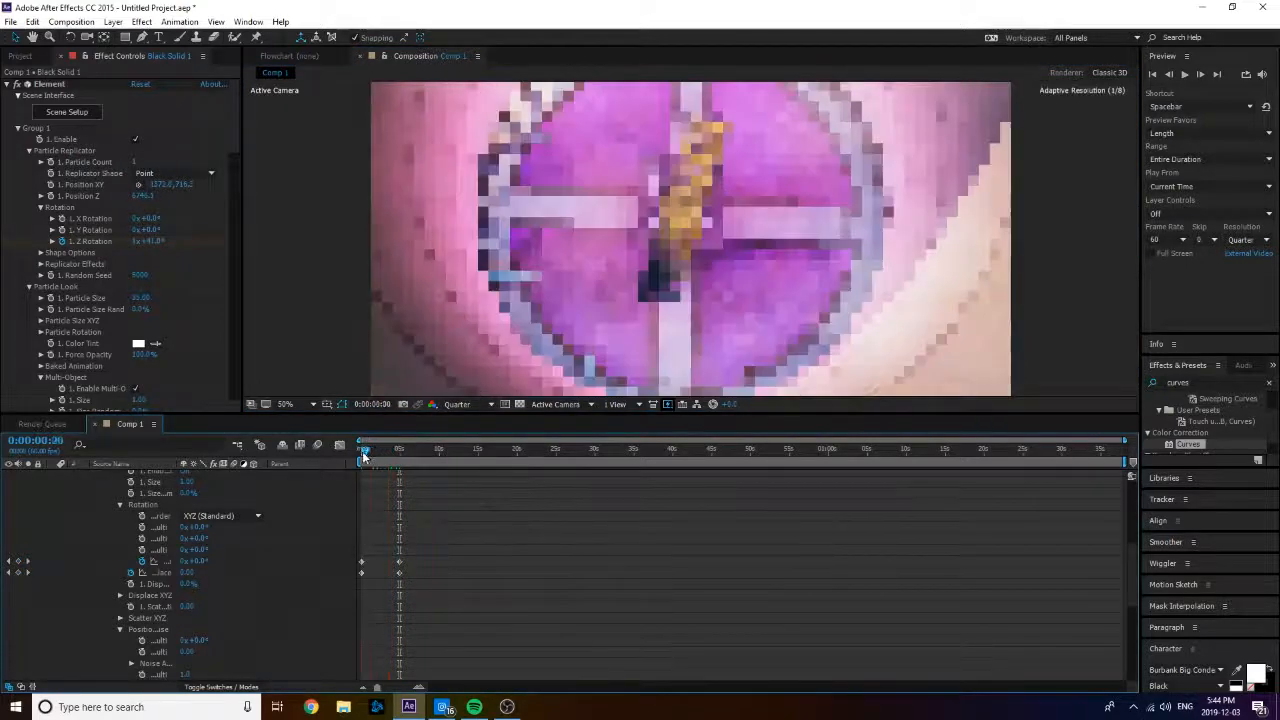
pyautogui.click(150, 241)
pyautogui.press('Return')
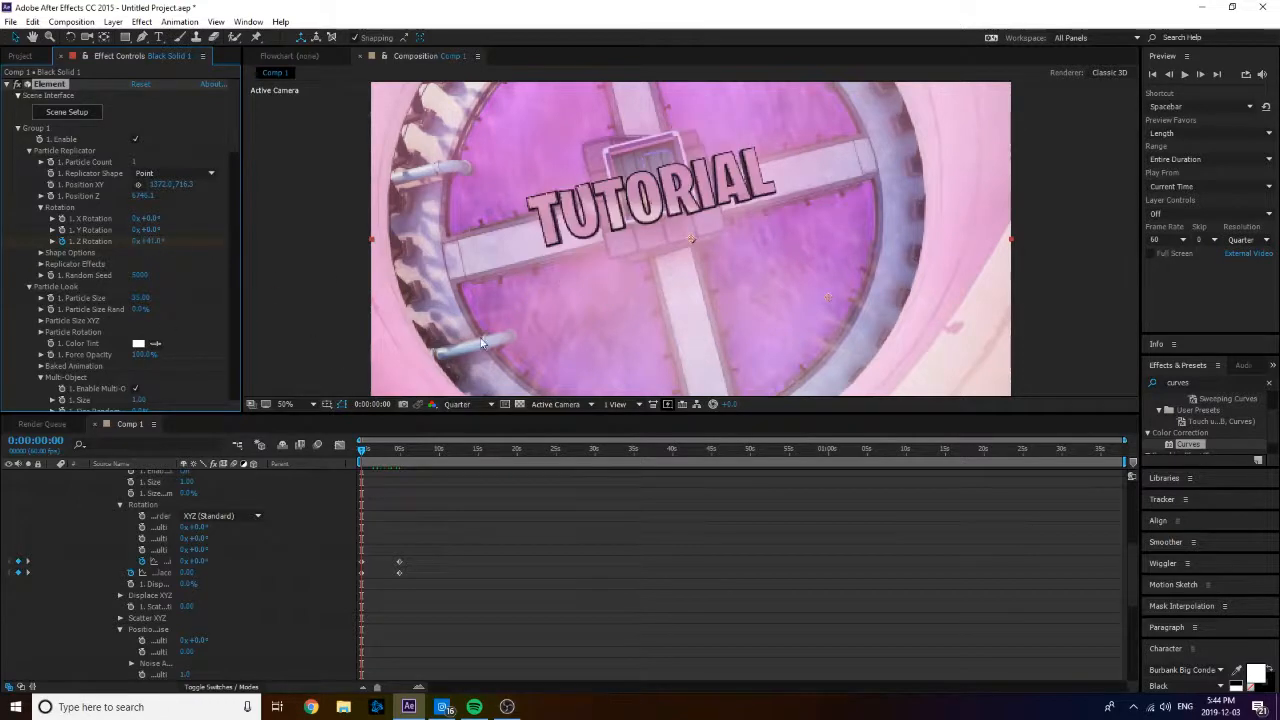
pyautogui.moveTo(373, 454); pyautogui.dragTo(339, 451)
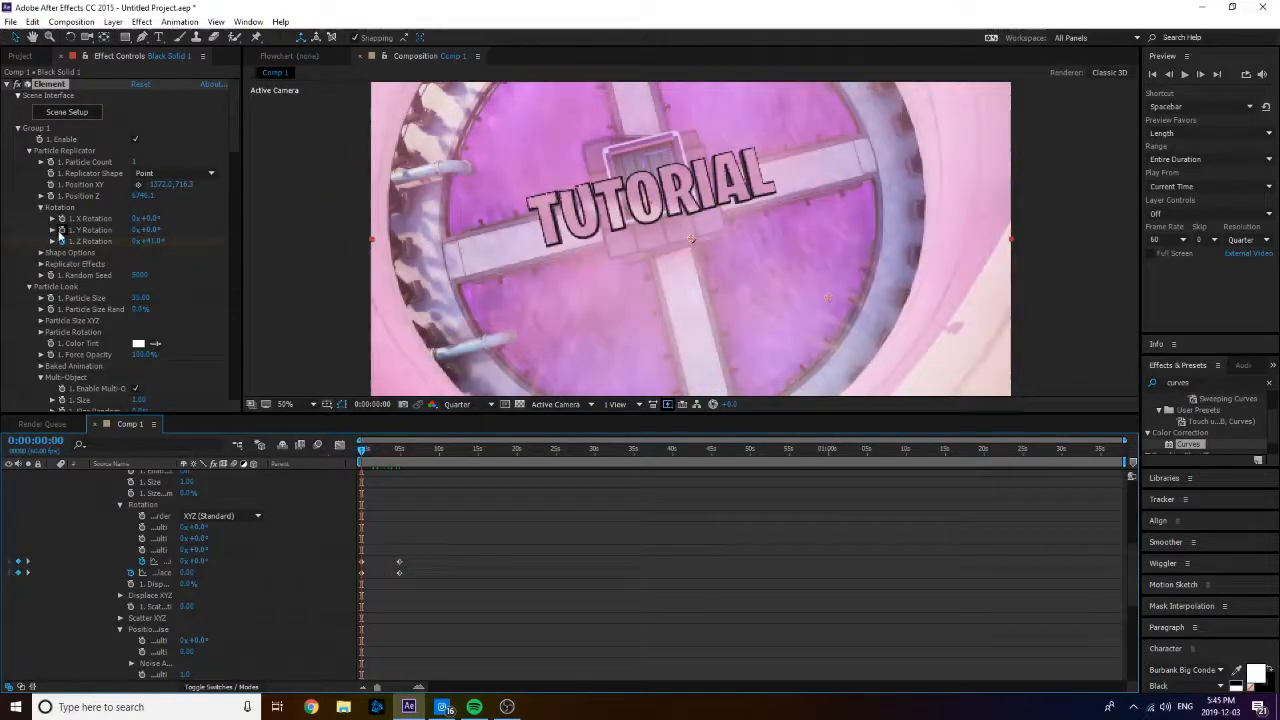
pyautogui.click(284, 236)
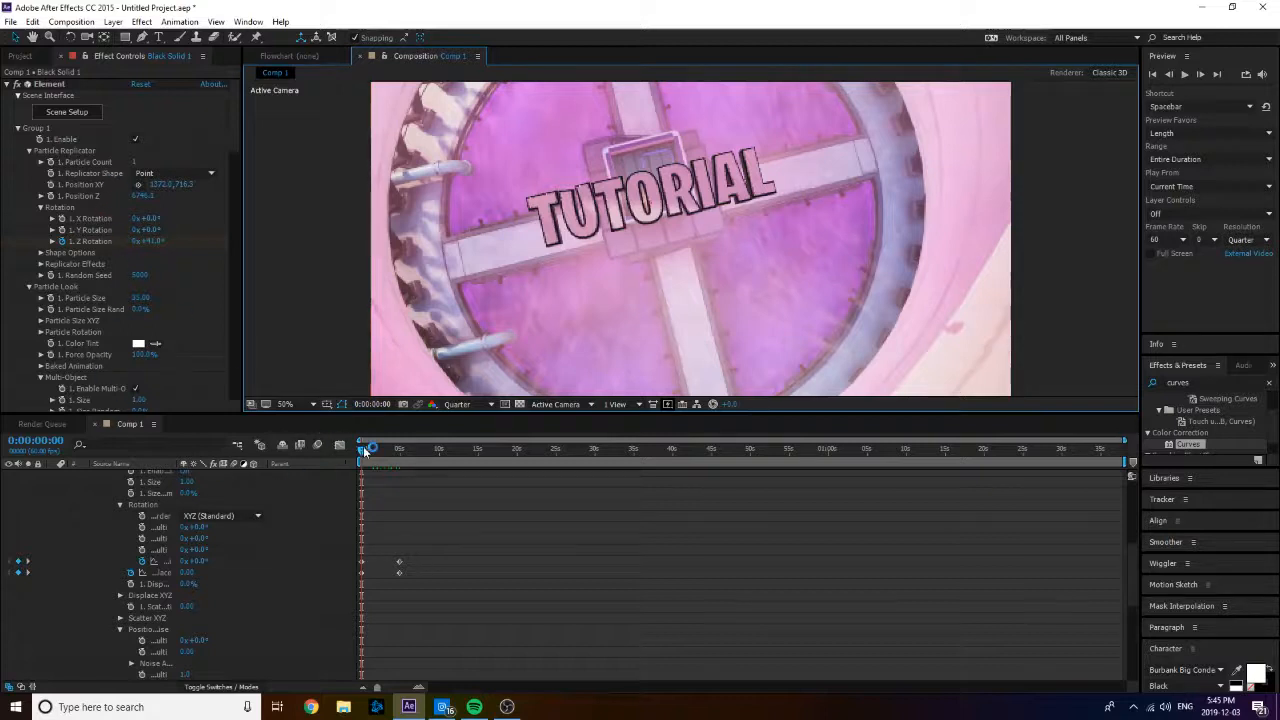
pyautogui.click(18, 57)
pyautogui.click(106, 56)
pyautogui.click(22, 57)
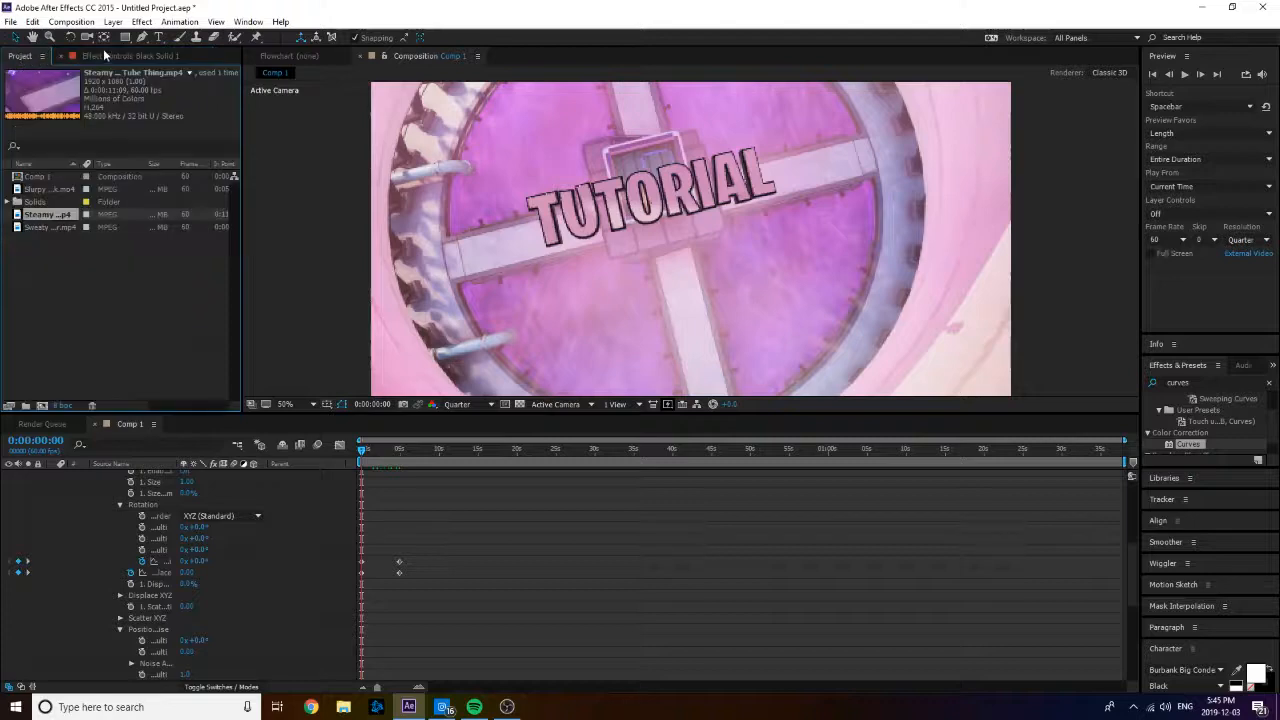
pyautogui.click(107, 56)
pyautogui.click(19, 61)
pyautogui.click(84, 56)
pyautogui.click(18, 61)
pyautogui.click(79, 56)
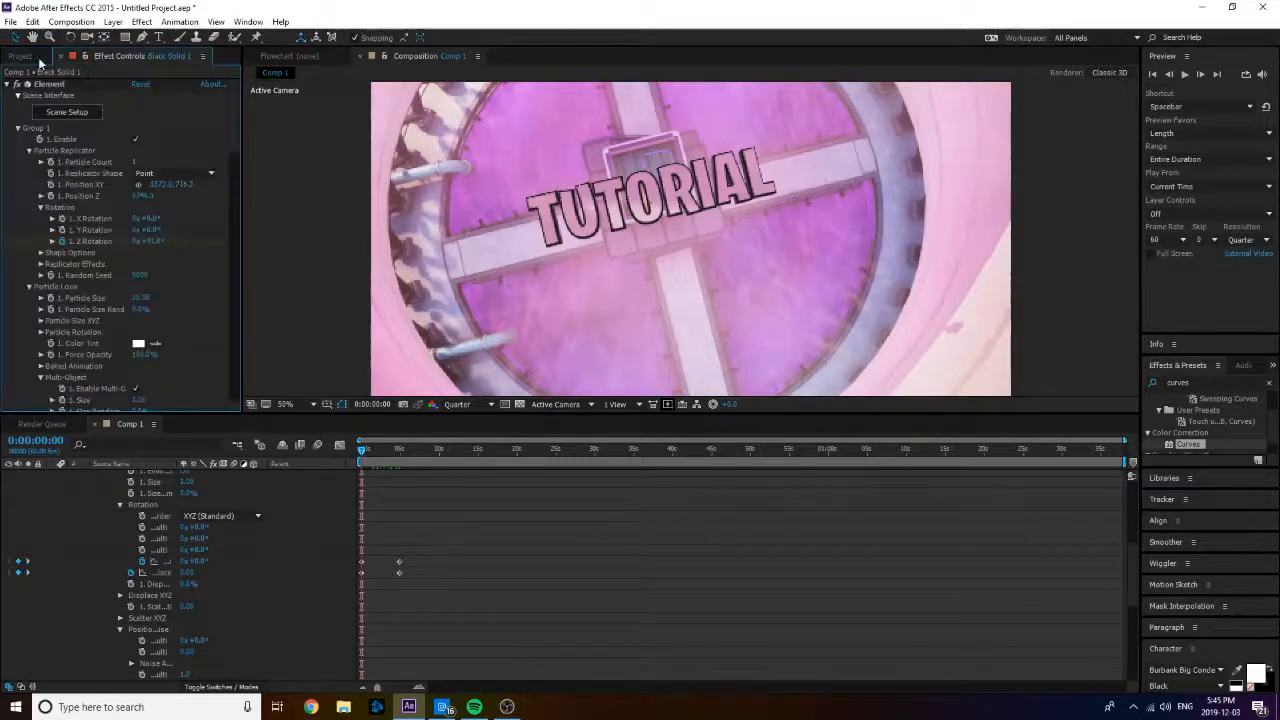
pyautogui.click(22, 57)
pyautogui.click(80, 56)
pyautogui.click(22, 58)
pyautogui.click(90, 57)
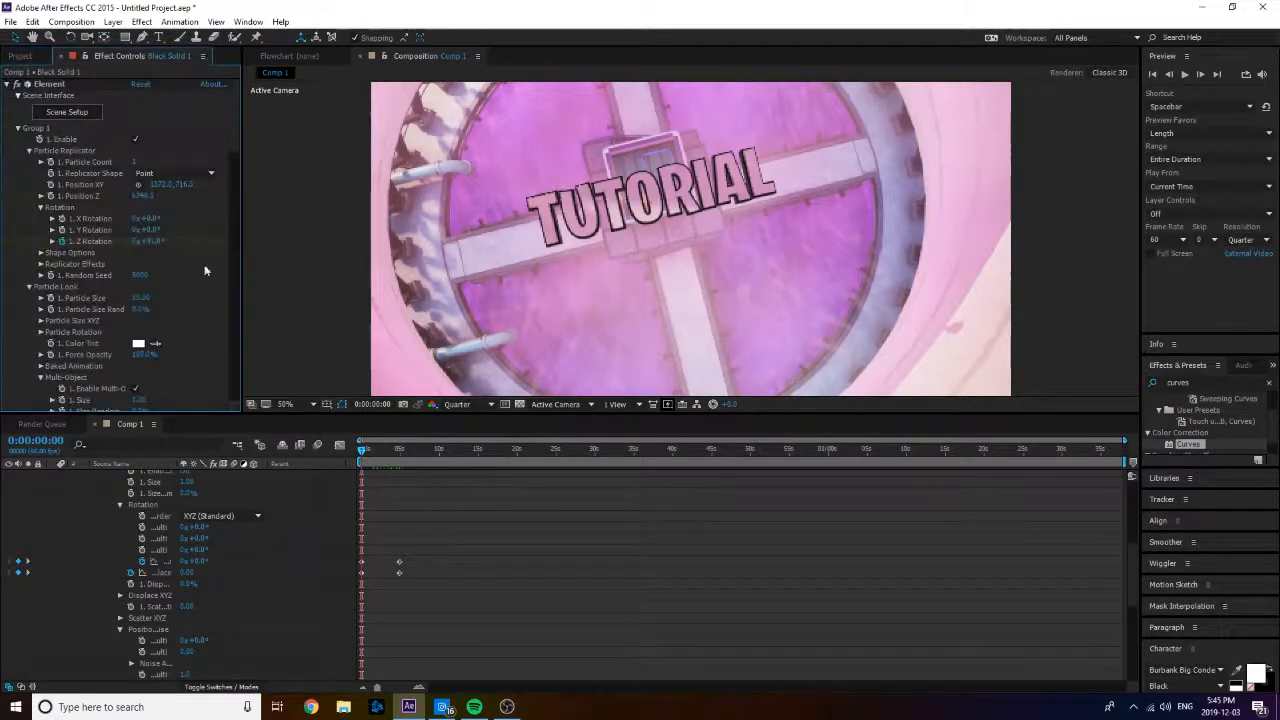